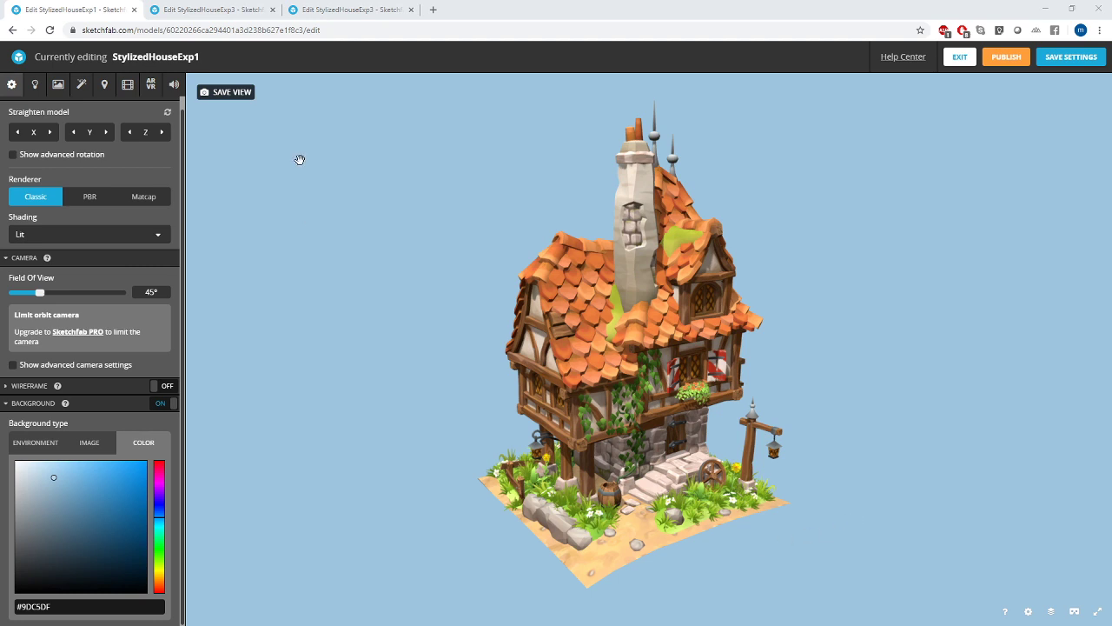
- Compare the StylizedHouseExp1 model with the post-processed StylizedHouseExp3 version, viewing both houses at a small size
click(212, 9)
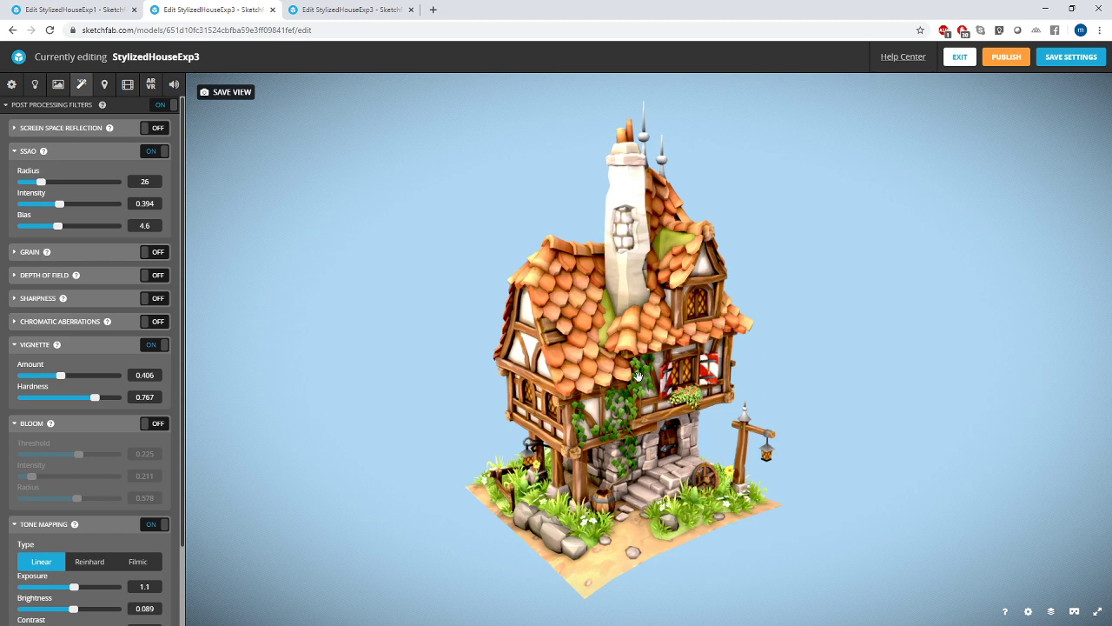
scroll(638, 376, down, 3)
scroll(639, 376, down, 5)
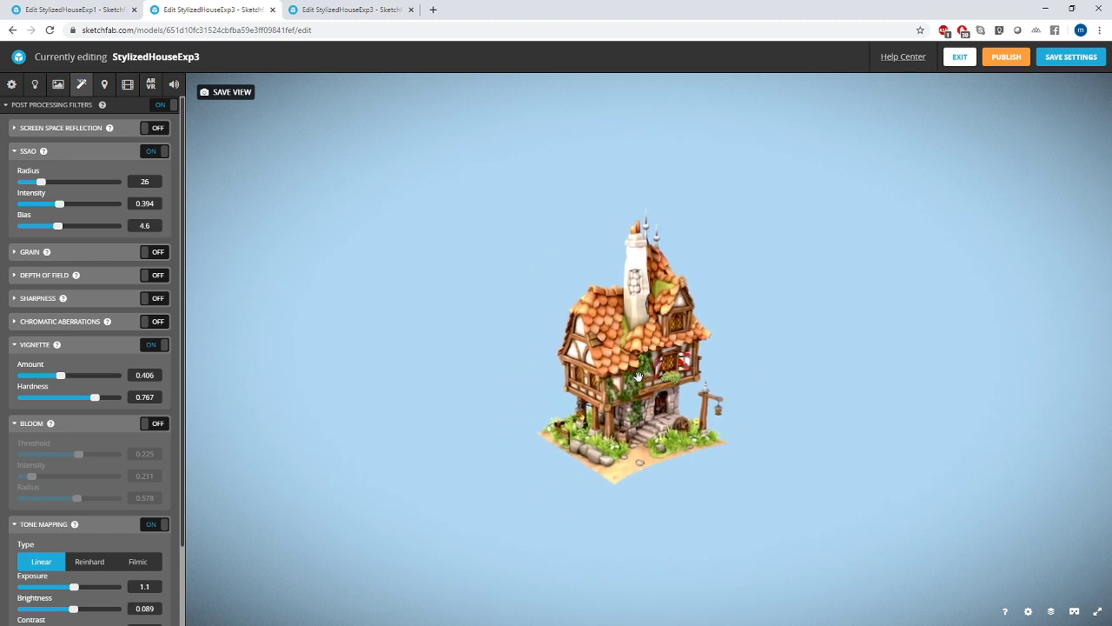
scroll(638, 377, down, 4)
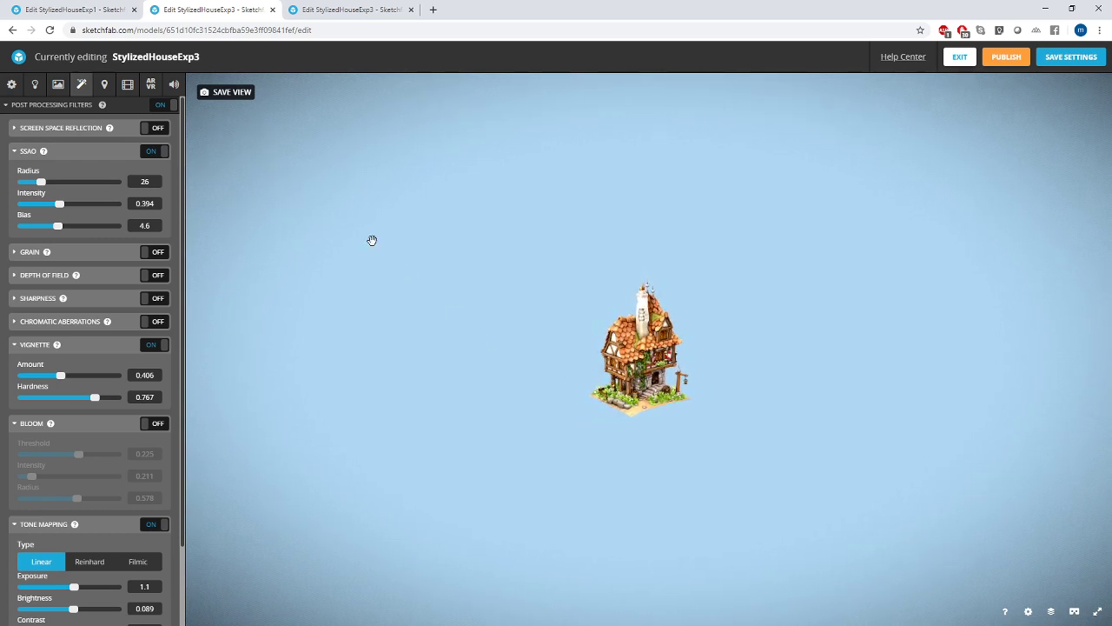
click(77, 10)
scroll(636, 378, down, 5)
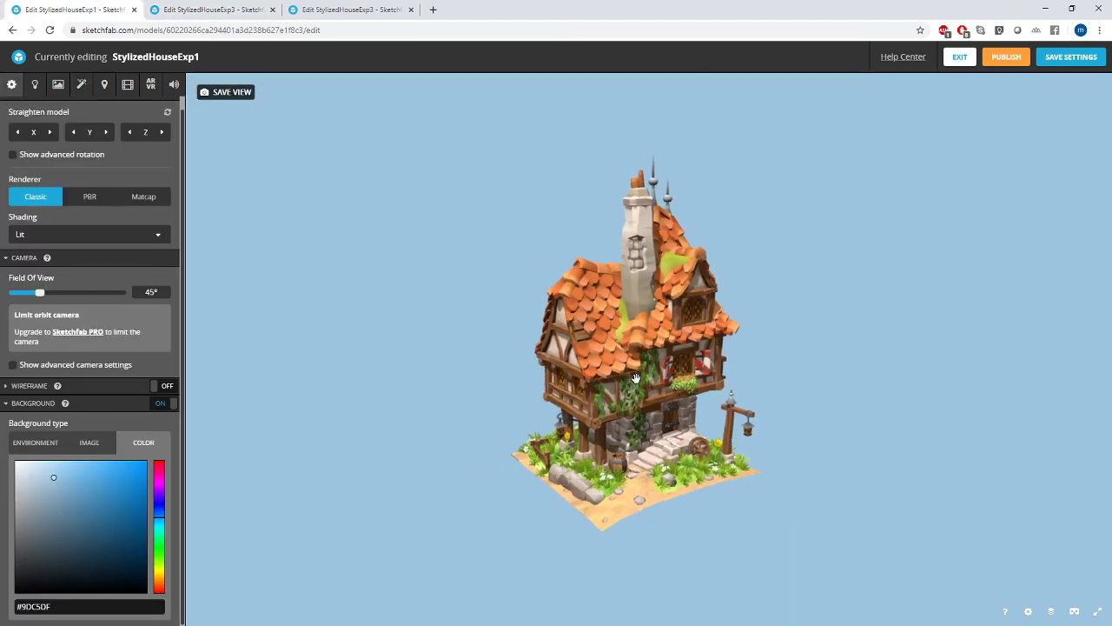
click(213, 10)
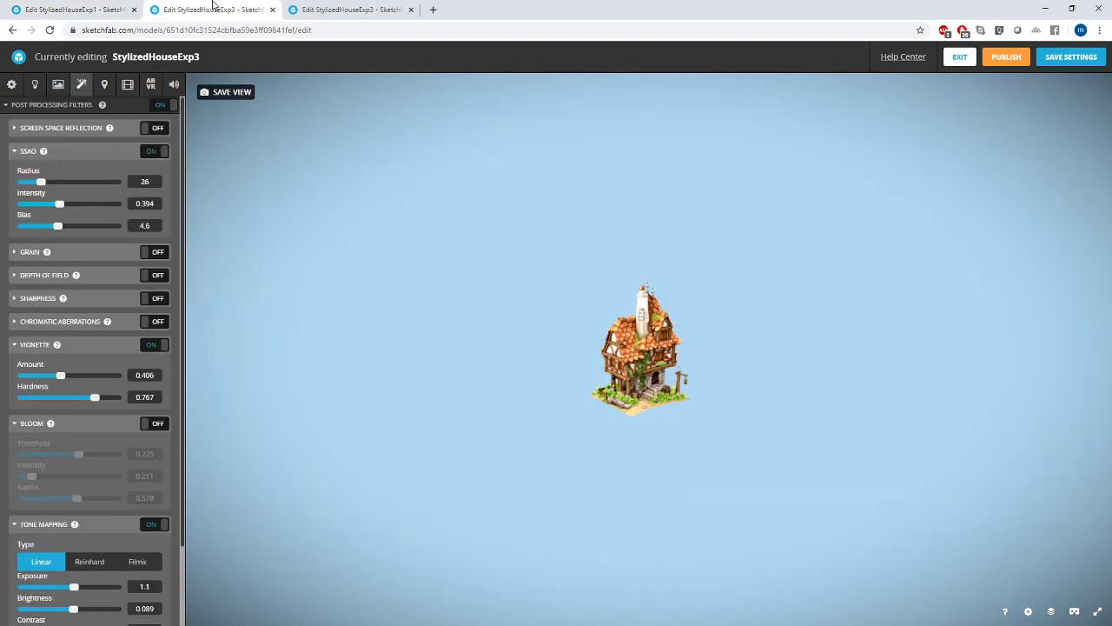
click(103, 10)
scroll(633, 381, down, 2)
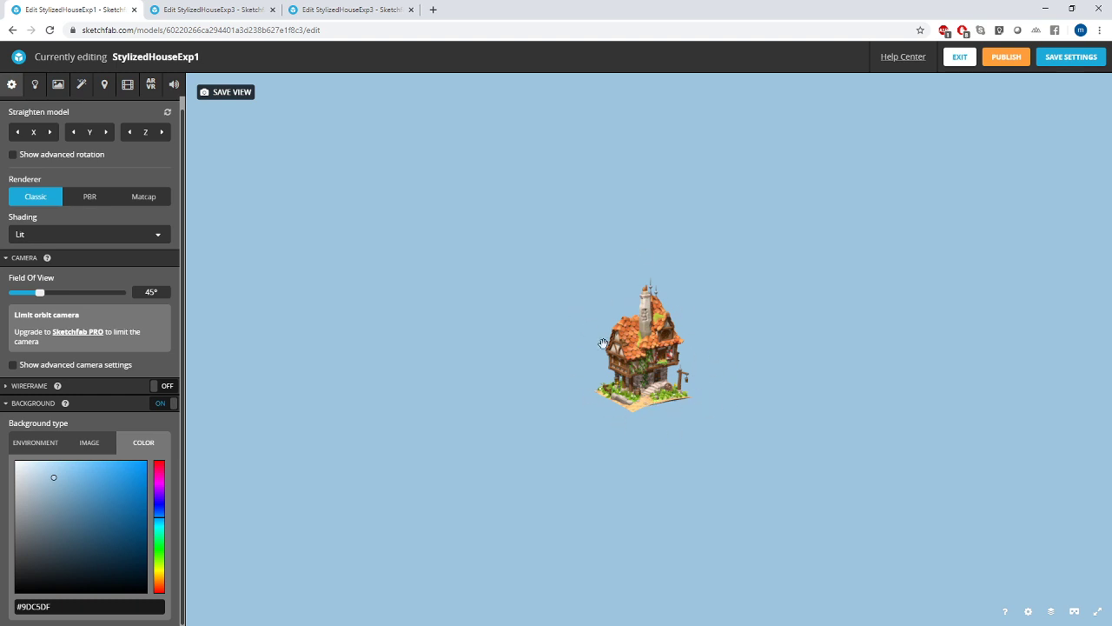
click(189, 11)
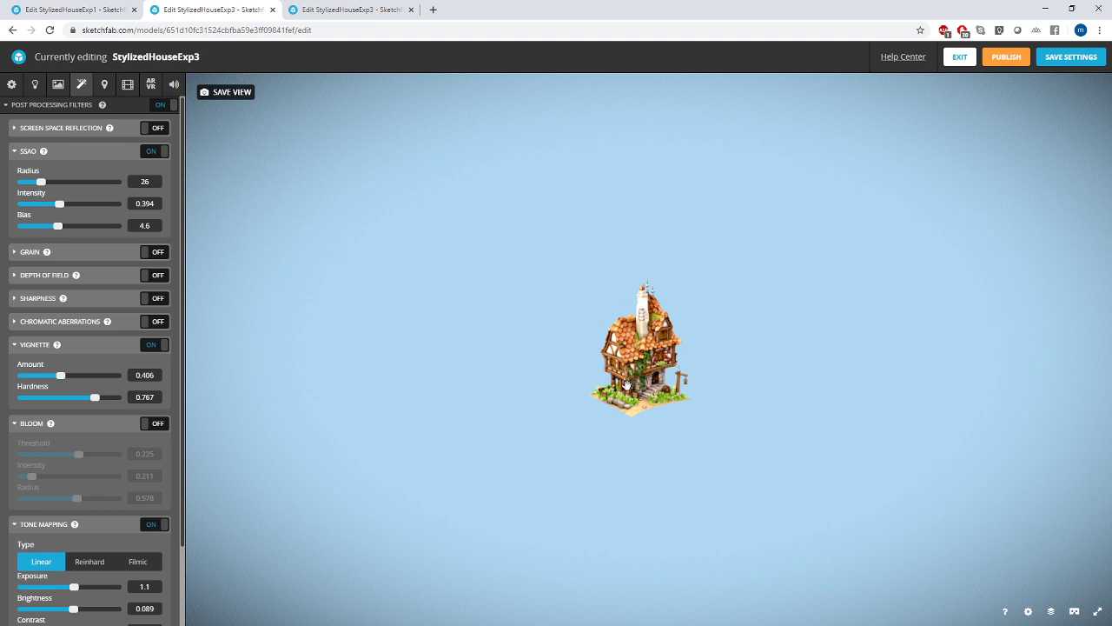
click(68, 9)
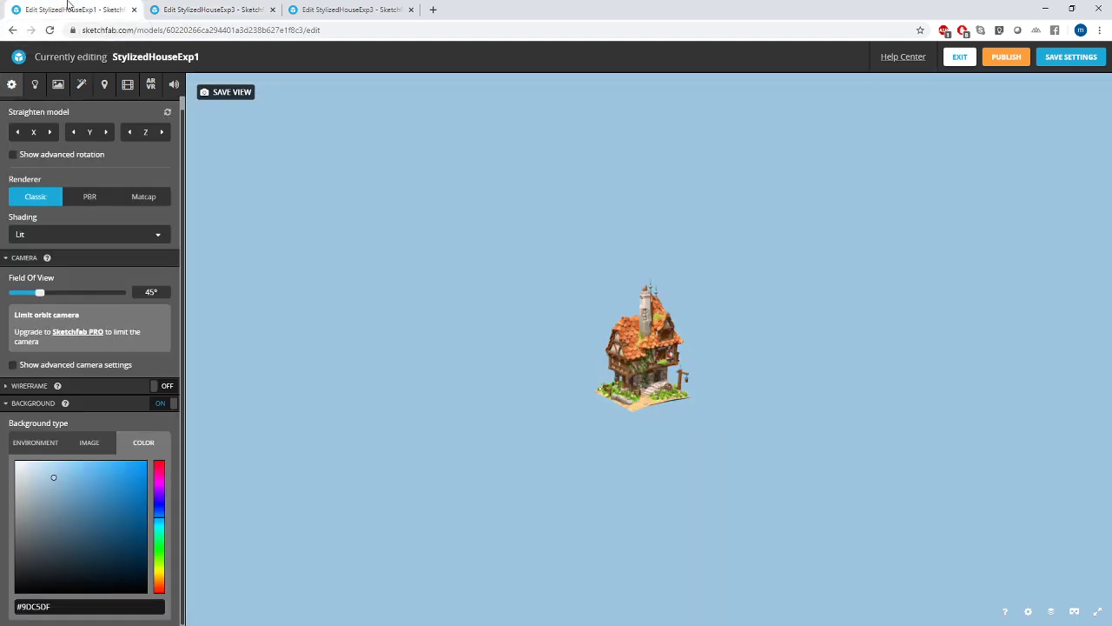
click(196, 8)
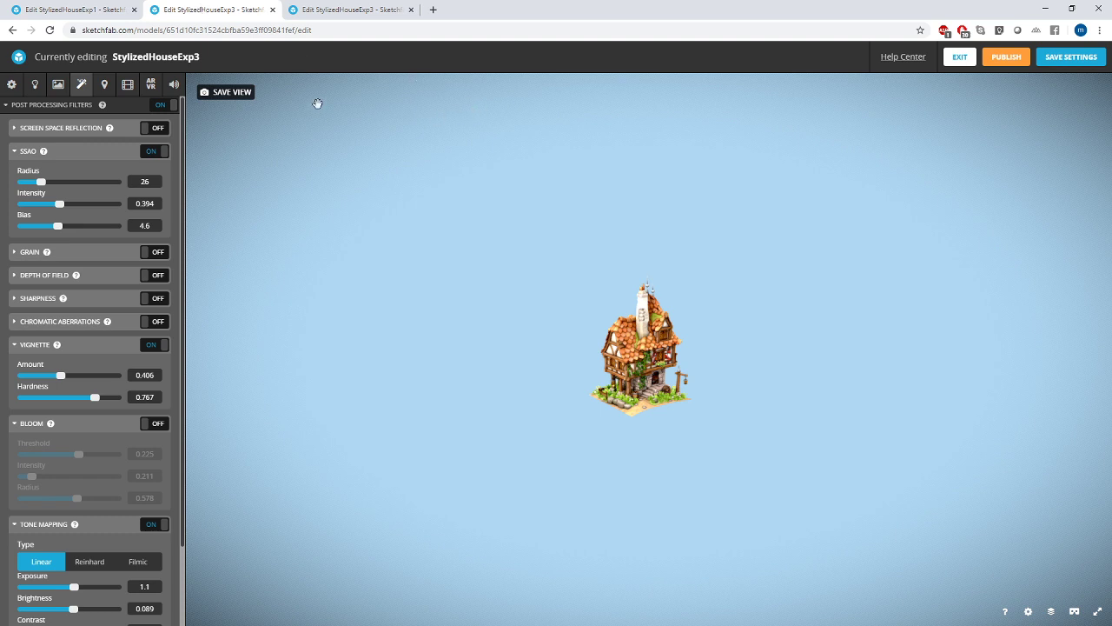
- Switch to the untextured StylizedHouseExp3 model and set its renderer to Classic
click(344, 10)
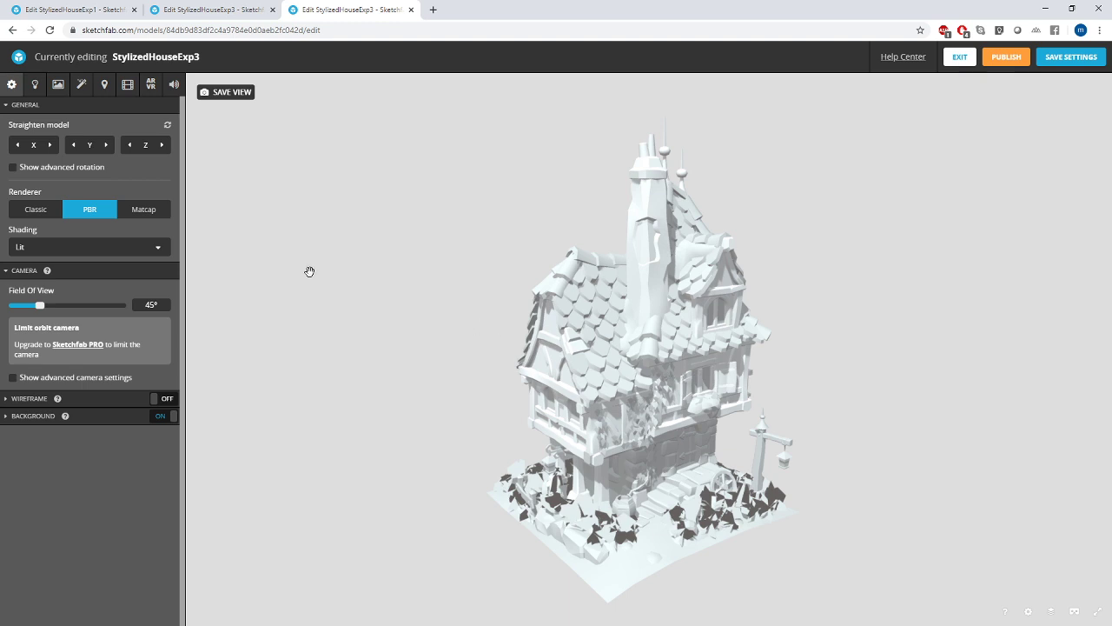
click(40, 212)
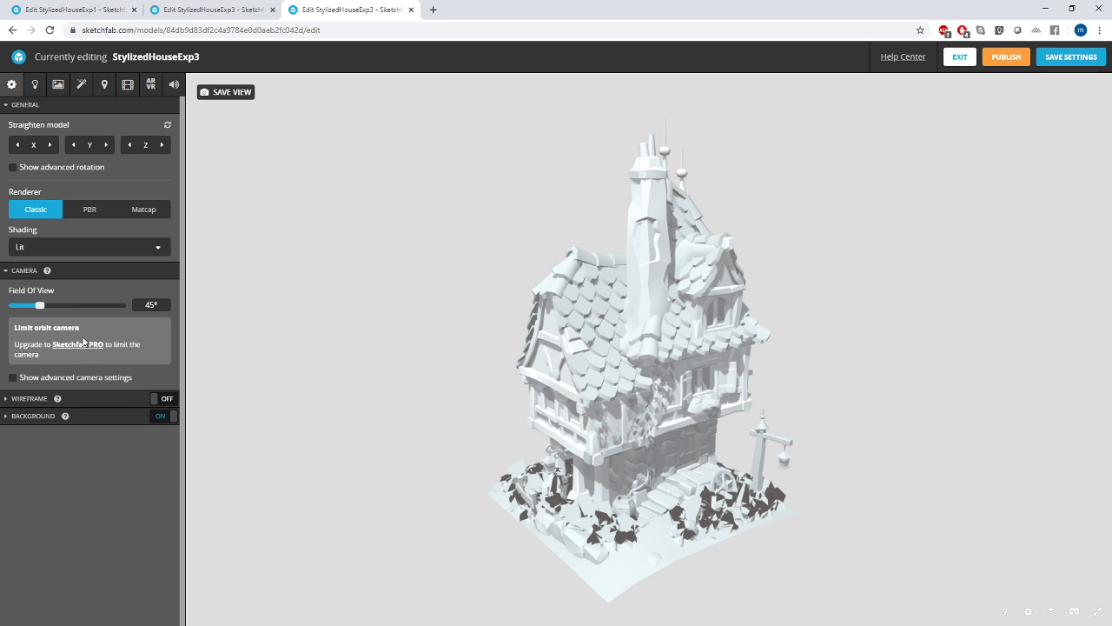
- Try the Road in Dordogne, Gareoult and Kirby Cove lighting environments on the untextured house
click(35, 85)
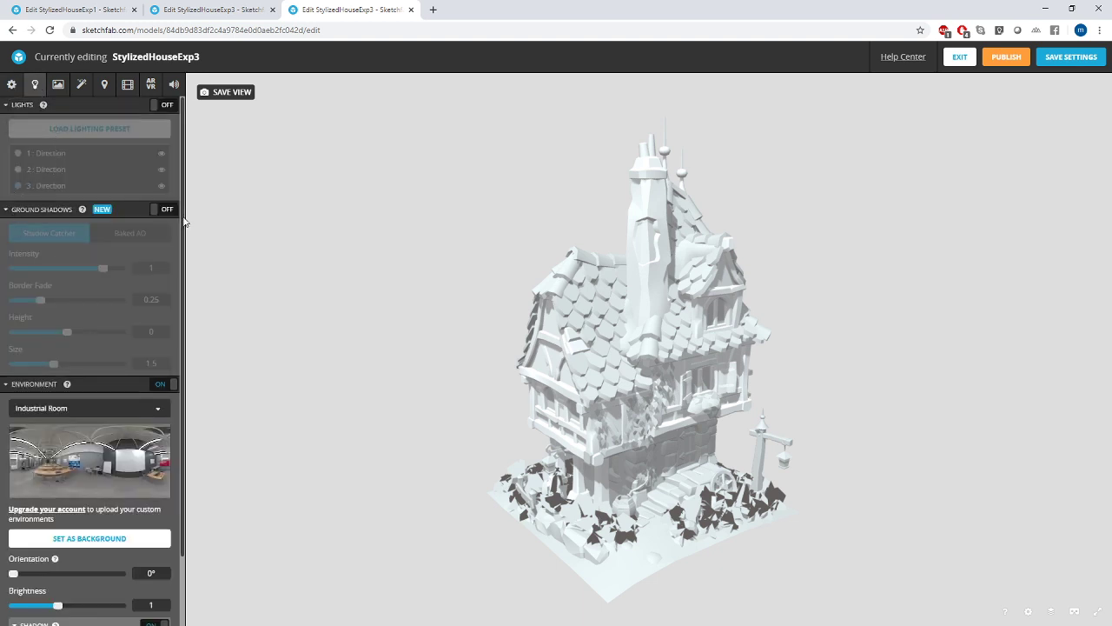
scroll(165, 342, down, 2)
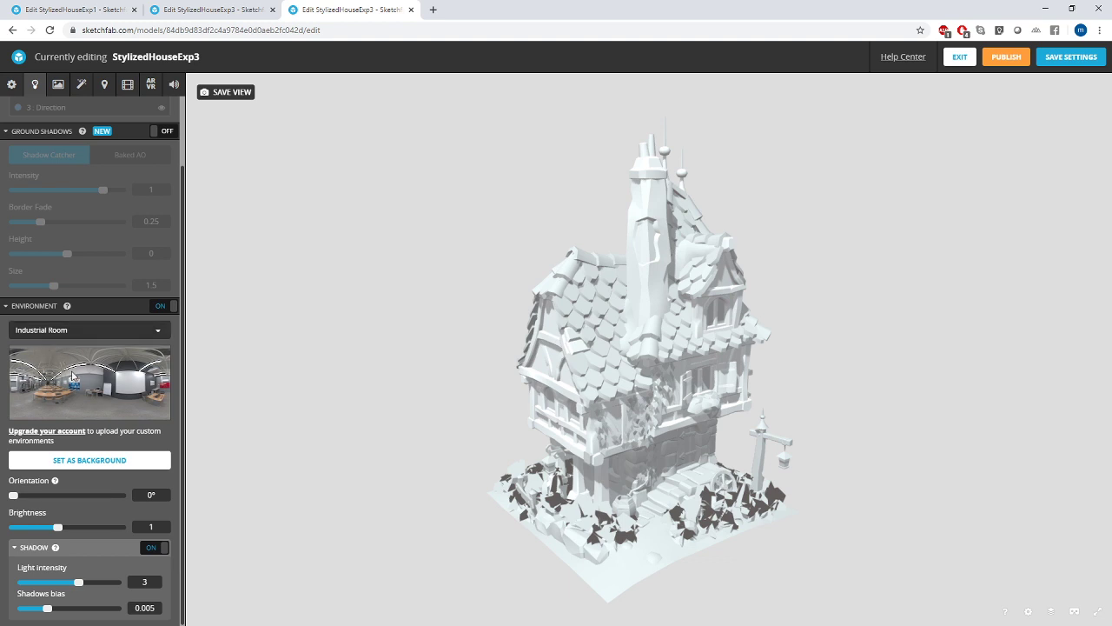
click(141, 336)
drag(182, 260, 183, 305)
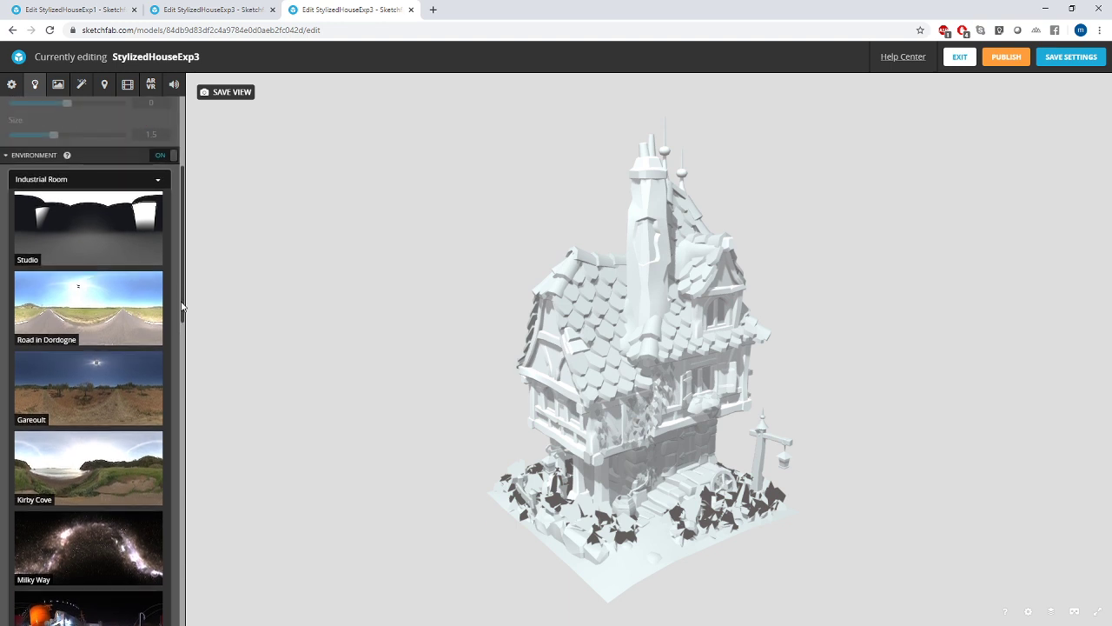
click(113, 306)
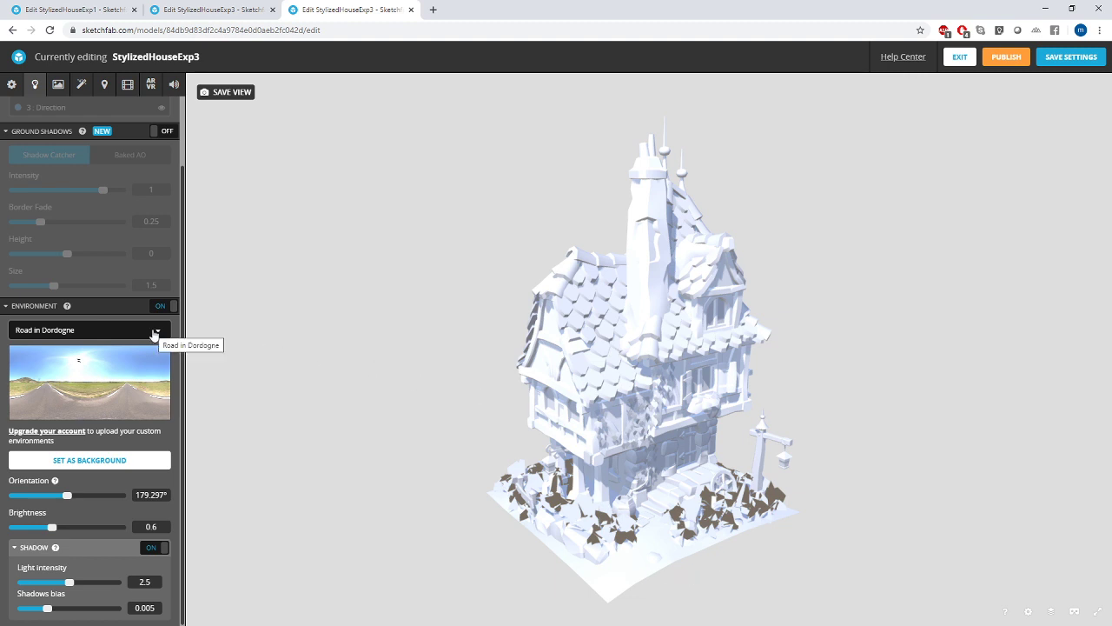
click(155, 332)
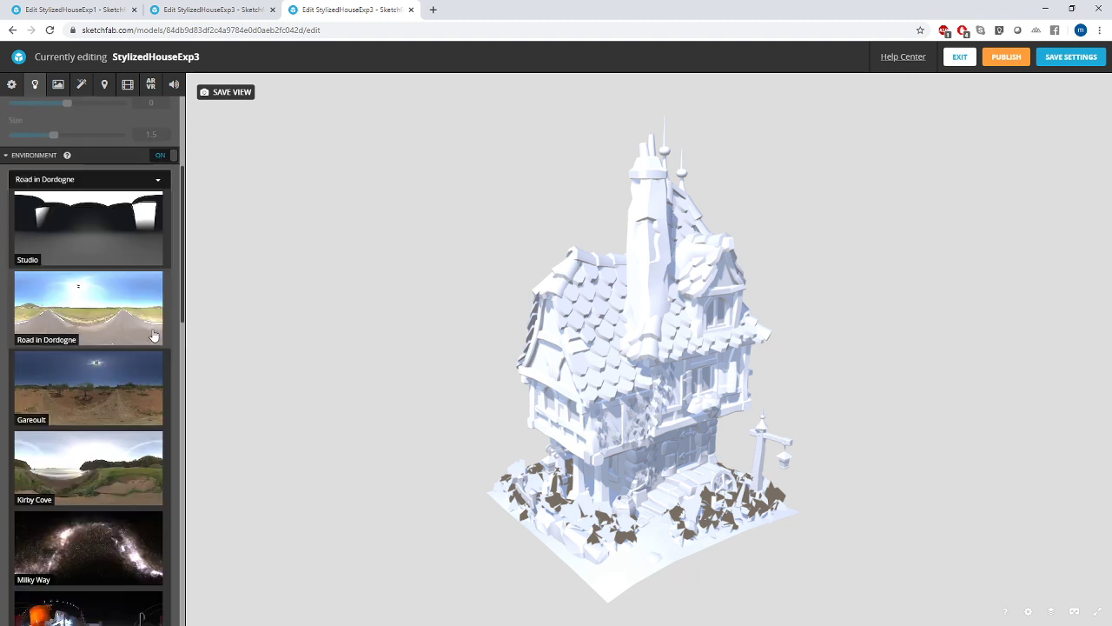
click(122, 396)
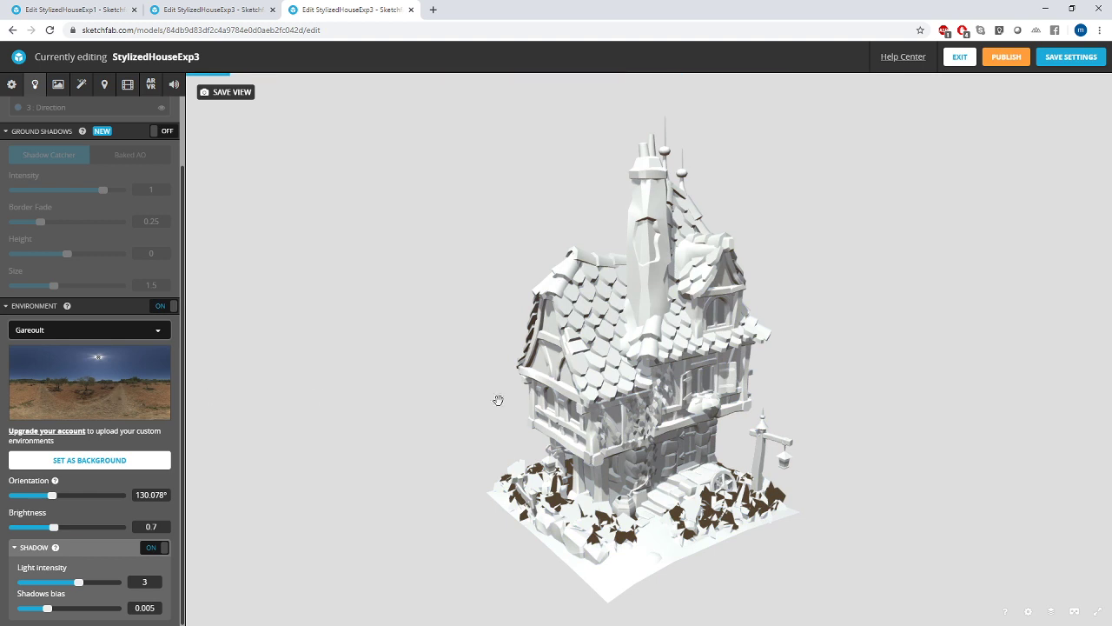
click(149, 335)
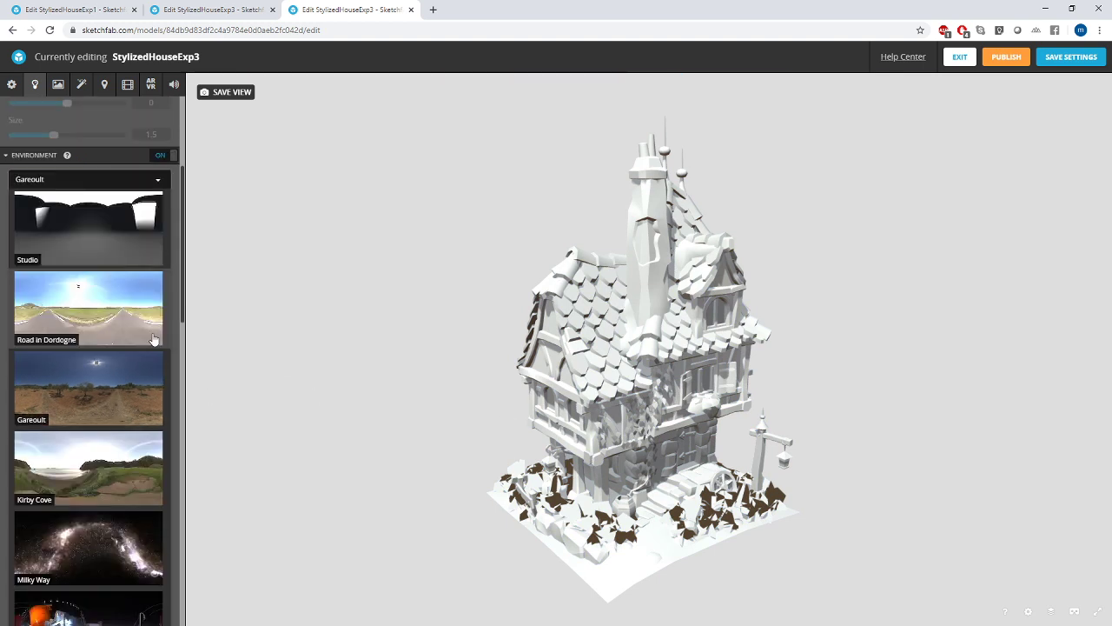
click(96, 467)
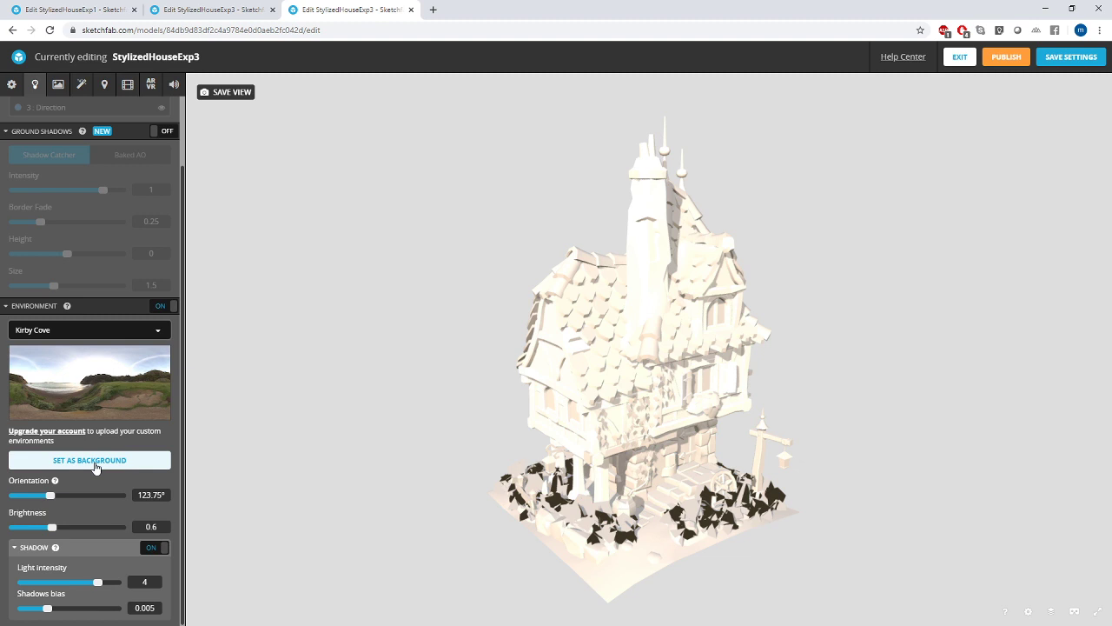
- Set the lighting environment to Gdansk Shipyard Buildings
click(167, 330)
drag(182, 323, 186, 429)
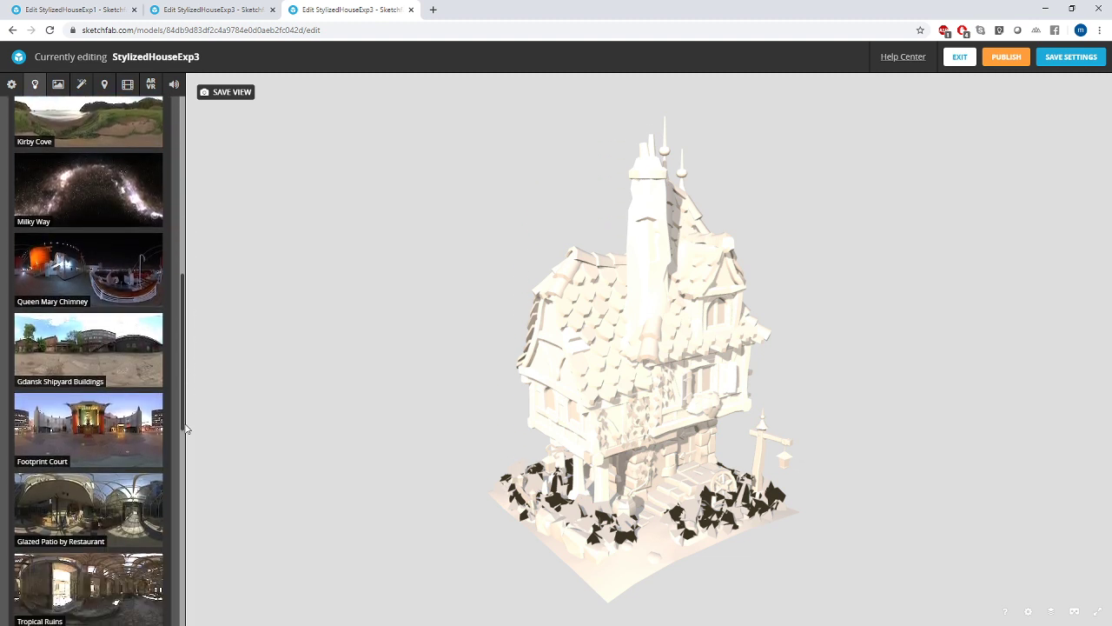
click(106, 349)
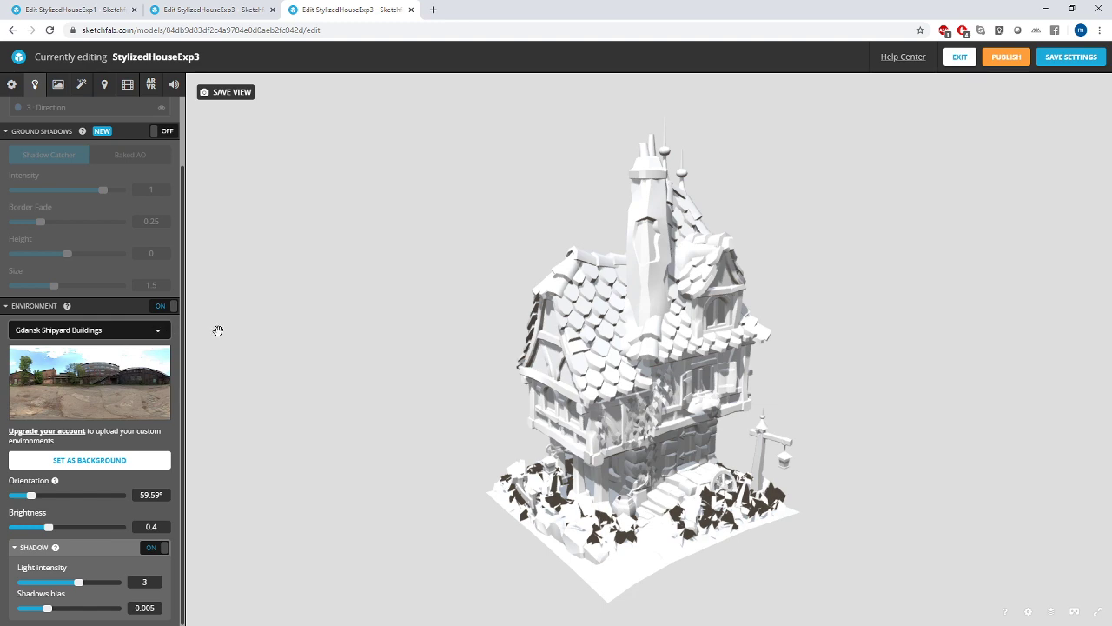
- Test environment orientations of about 28° and 89° while checking the shadows on the house, and set the orientation to about 33.8°
drag(555, 405, 522, 449)
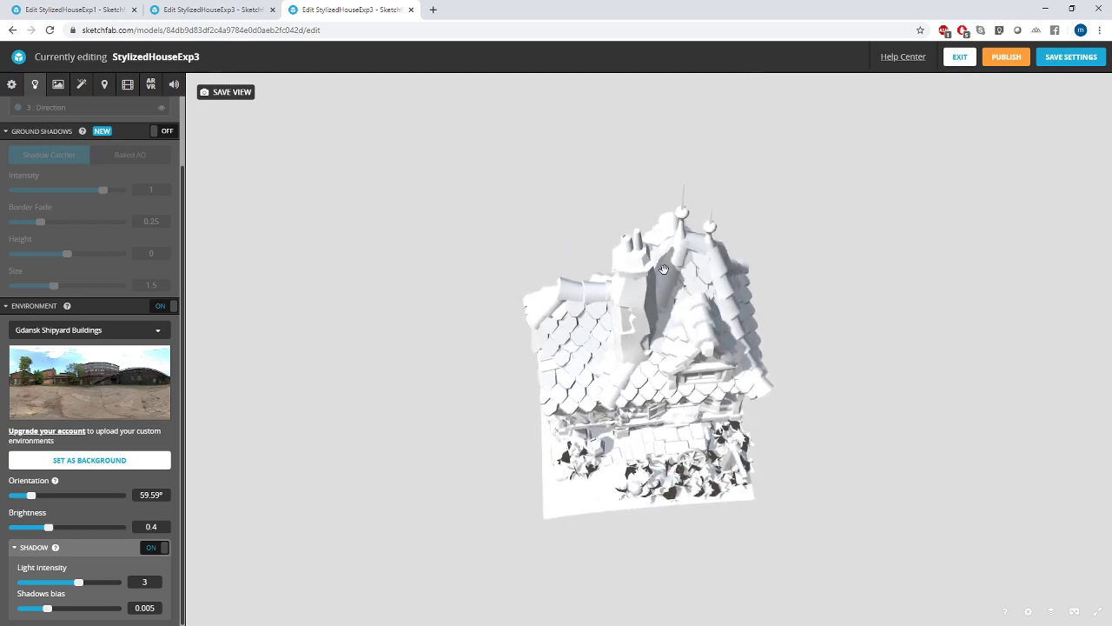
drag(649, 317, 663, 311)
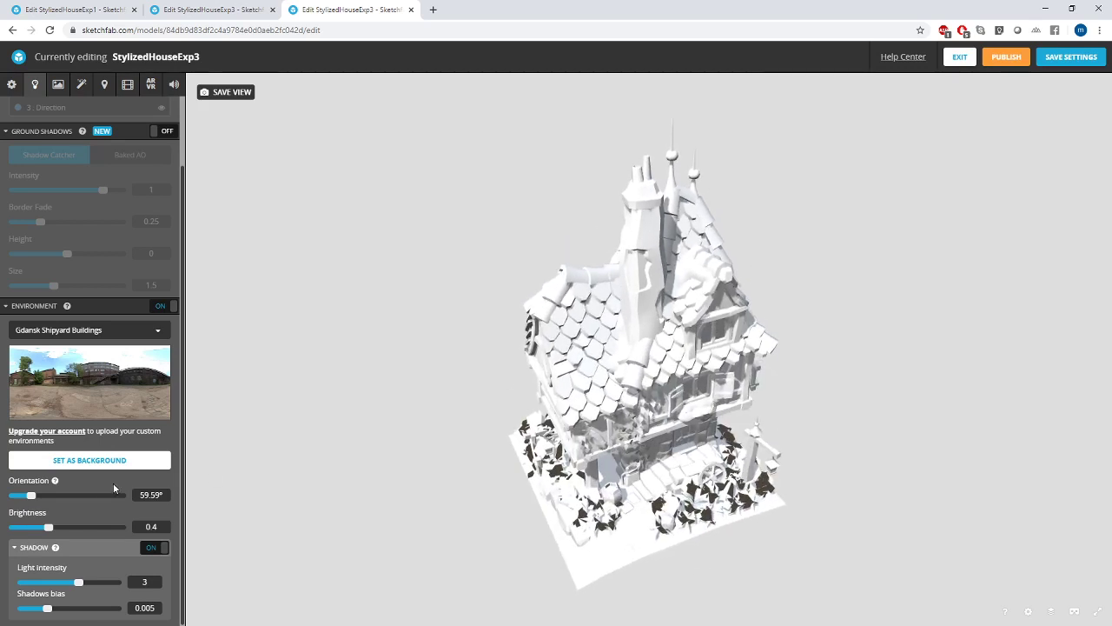
mouse_move(33, 497)
mouse_down()
mouse_move(50, 497)
mouse_move(20, 499)
mouse_up()
drag(437, 456, 504, 422)
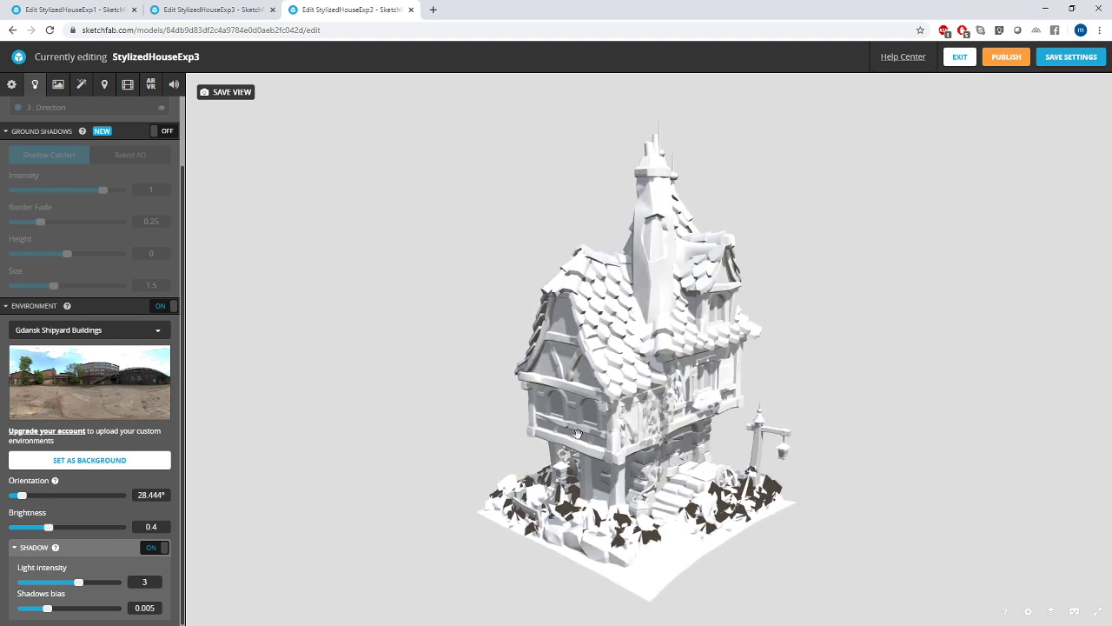
drag(20, 501, 39, 497)
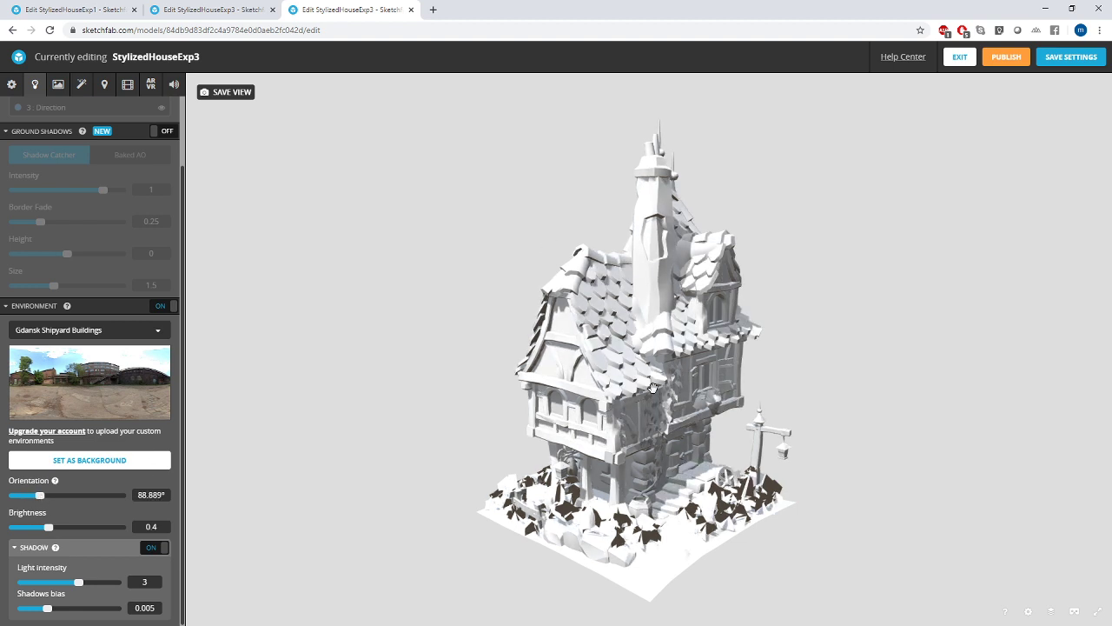
drag(599, 442, 671, 228)
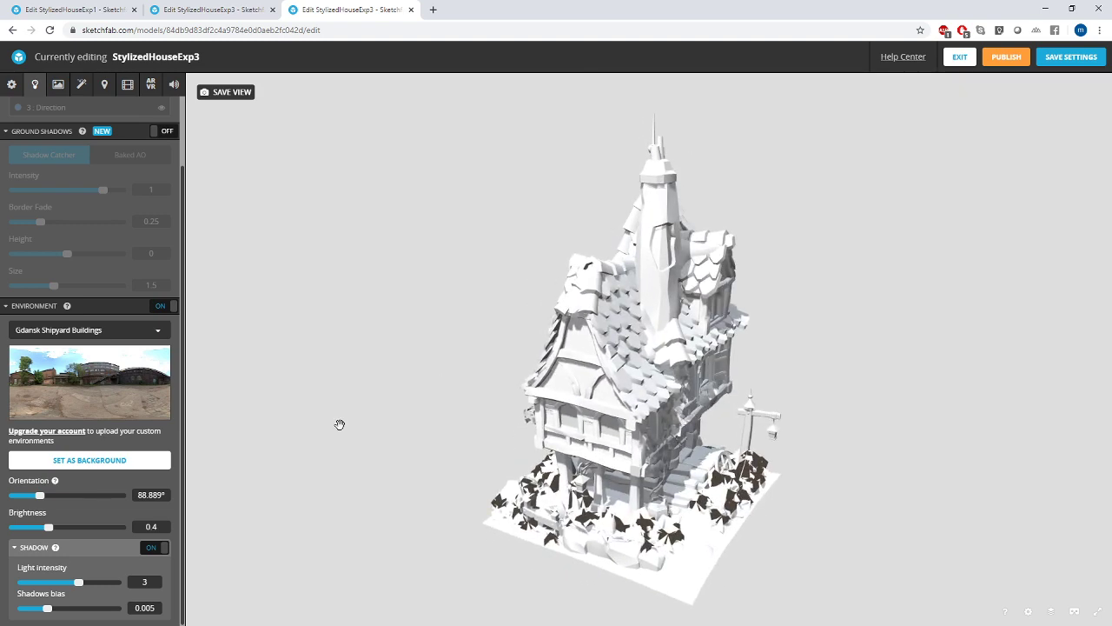
drag(37, 495, 20, 499)
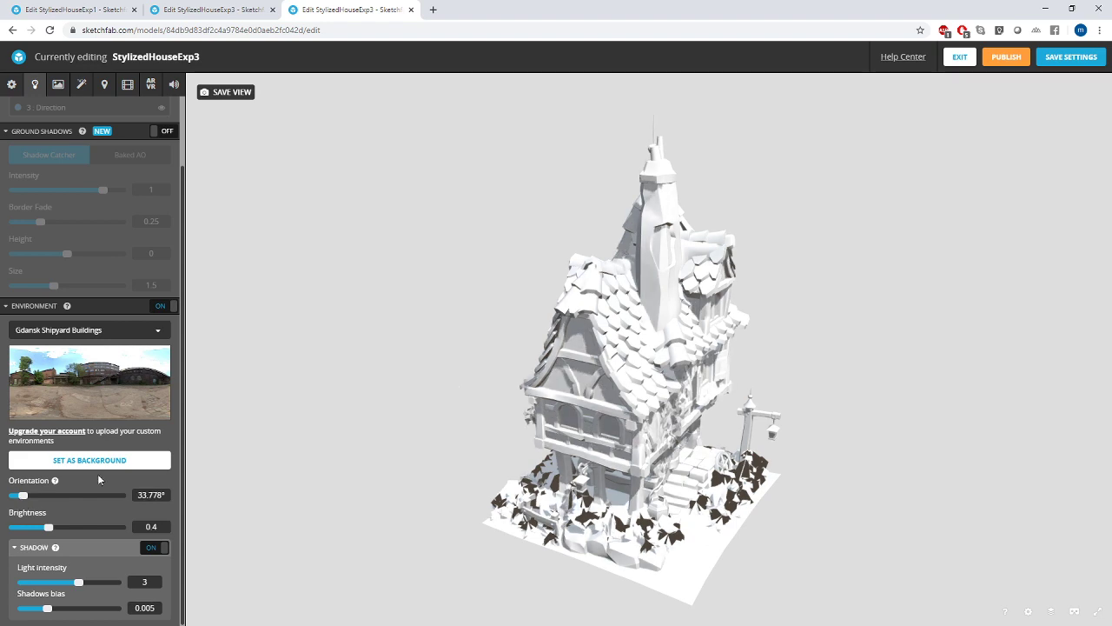
mouse_move(611, 359)
mouse_down()
mouse_move(444, 350)
mouse_move(616, 350)
mouse_up()
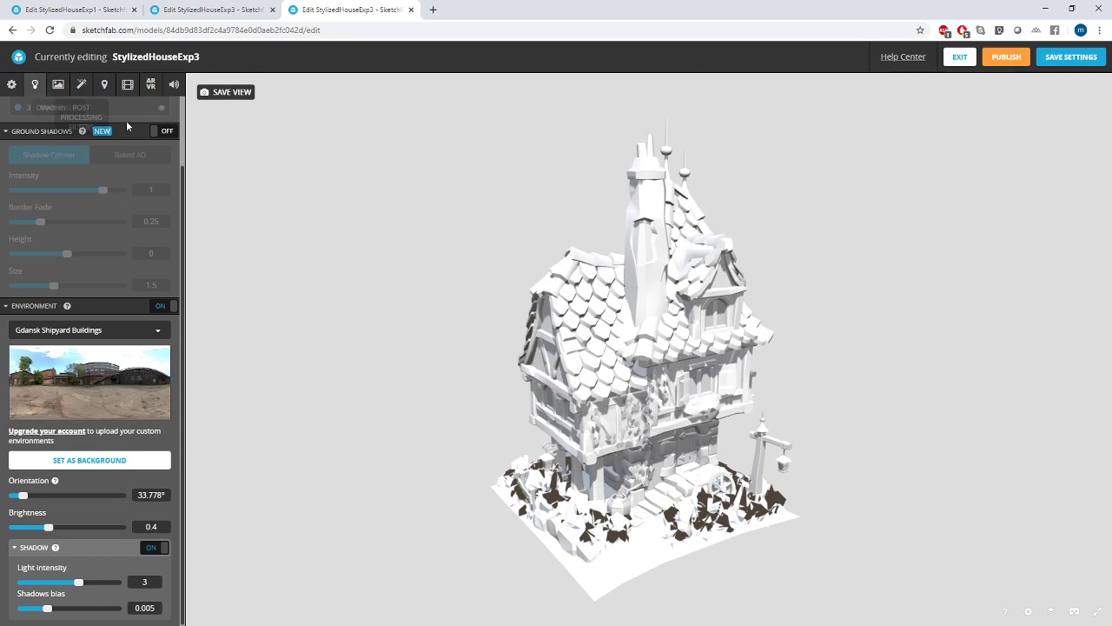
- Turn on the scene lights and examine the placement of the three directional lights around the house
drag(181, 198, 192, 130)
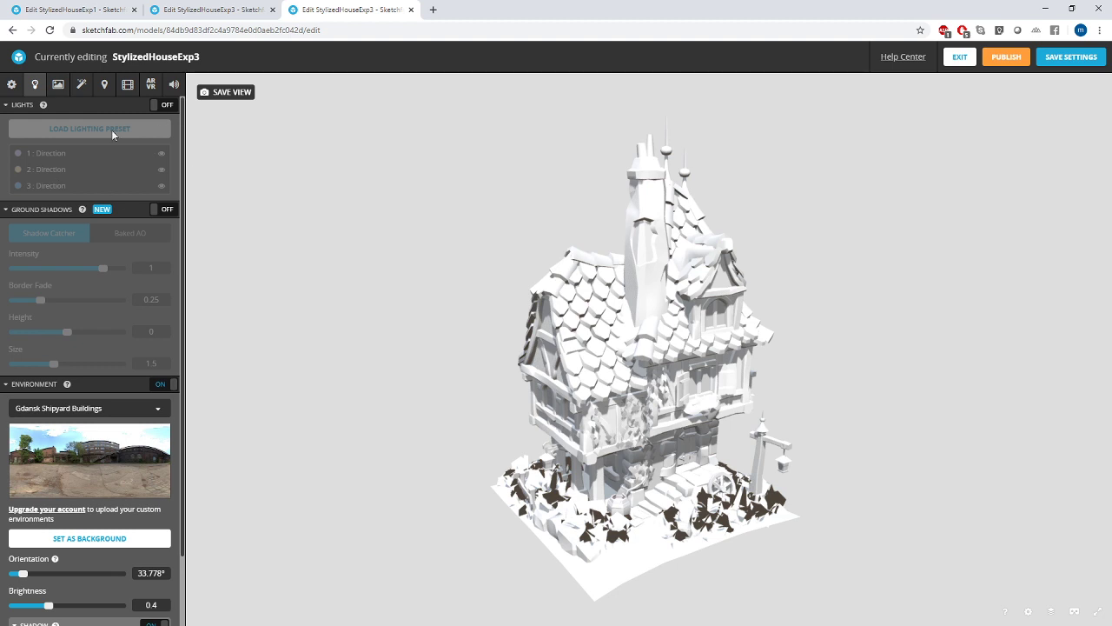
click(155, 106)
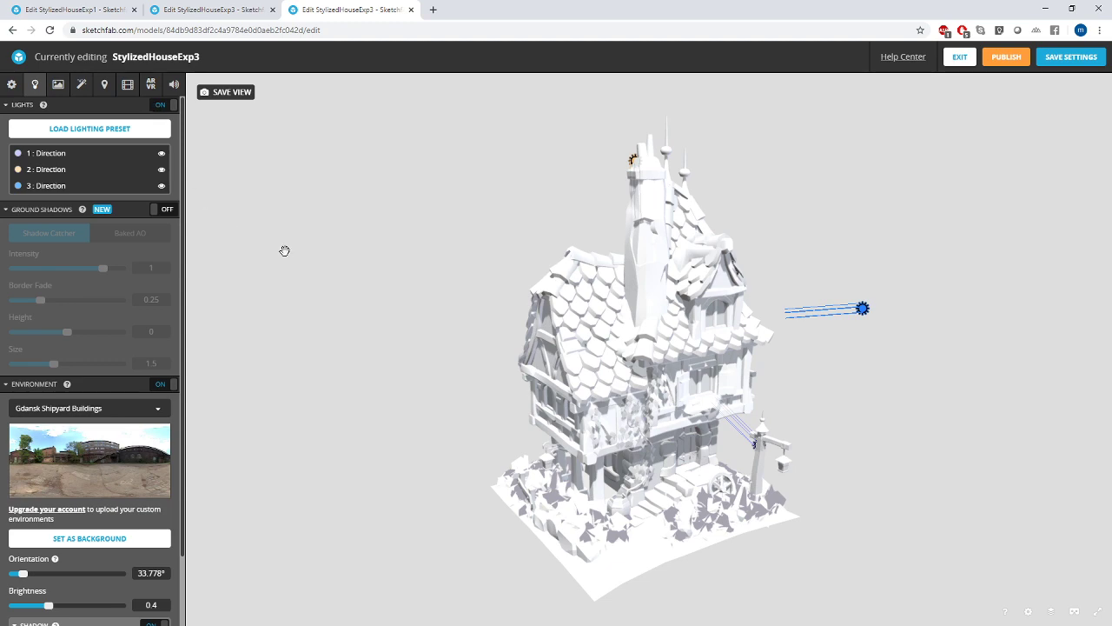
drag(858, 413, 473, 409)
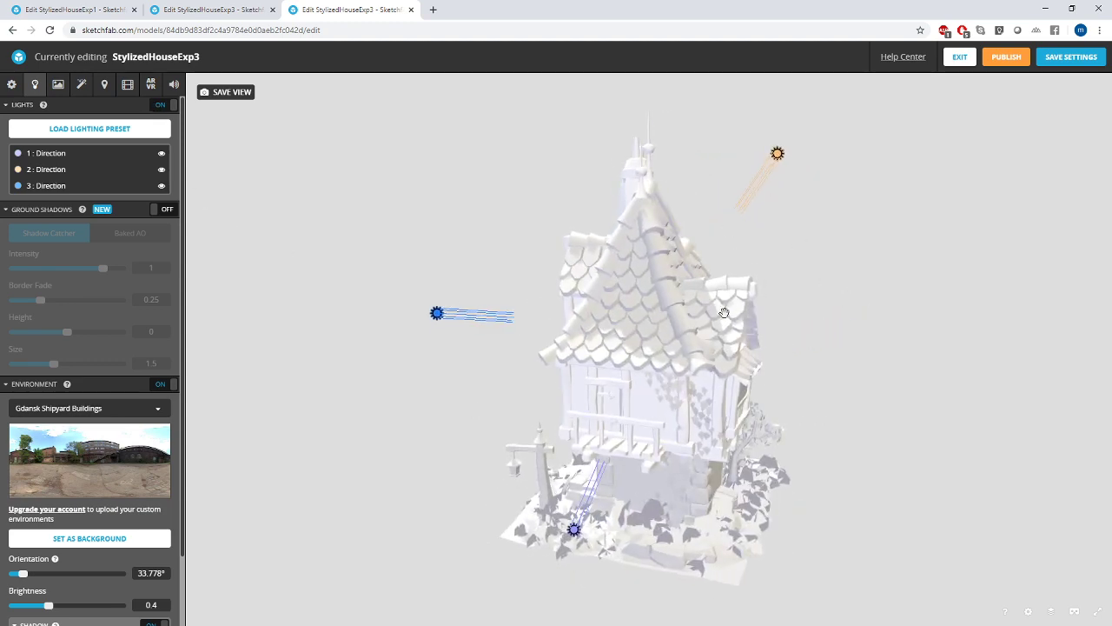
drag(900, 491, 755, 402)
drag(414, 367, 607, 218)
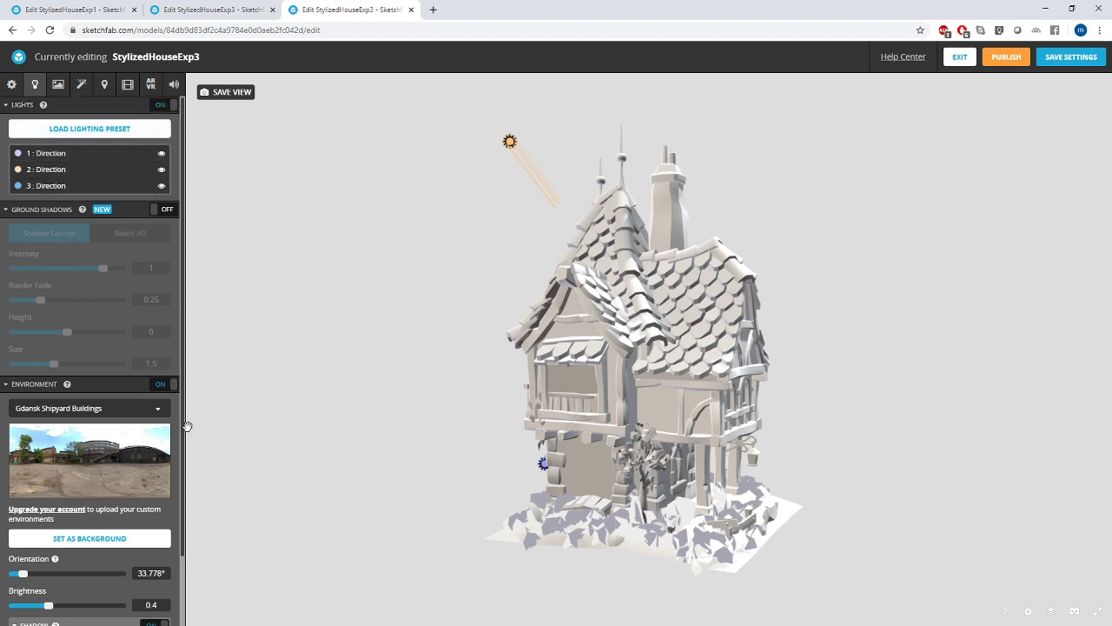
- Turn off the environment lighting, select the second directional light to show its properties, and turn off the scene lights
click(166, 384)
drag(332, 381, 487, 339)
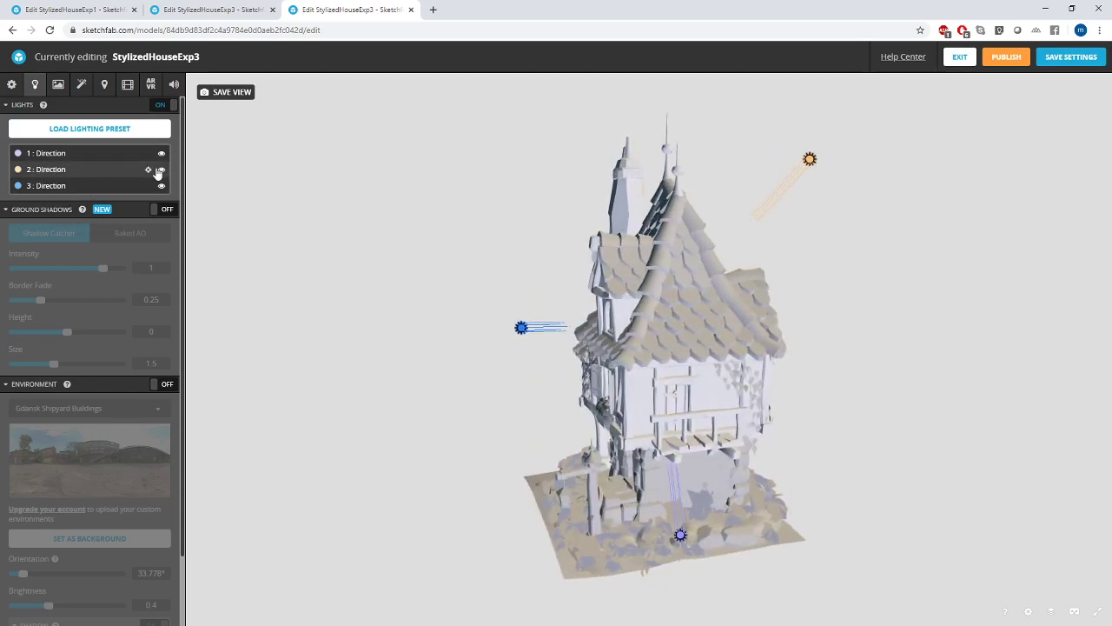
click(42, 171)
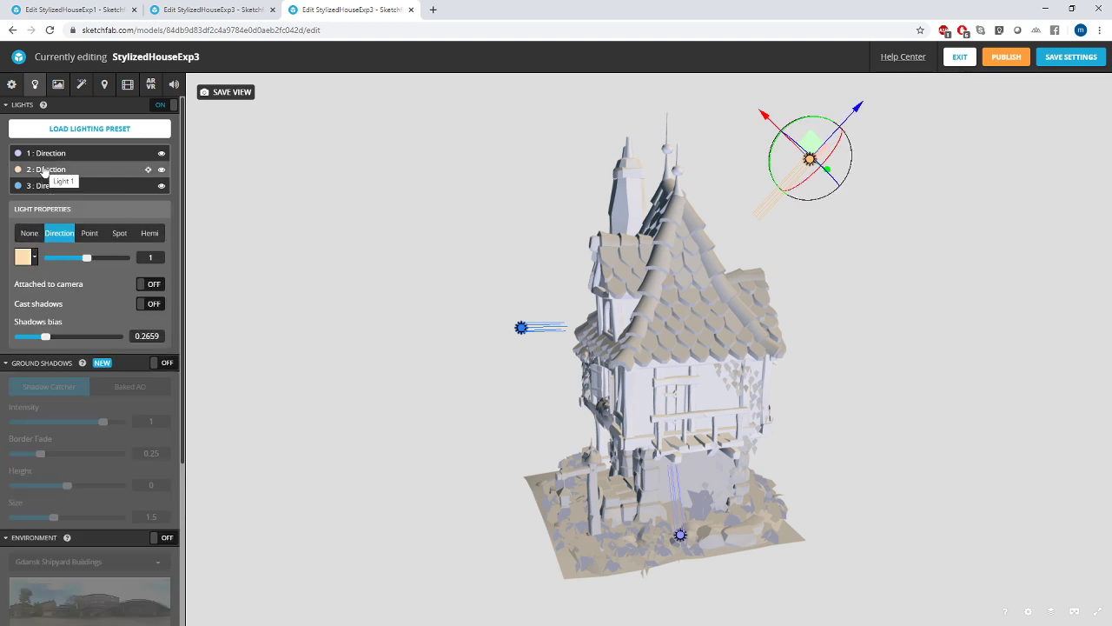
click(163, 105)
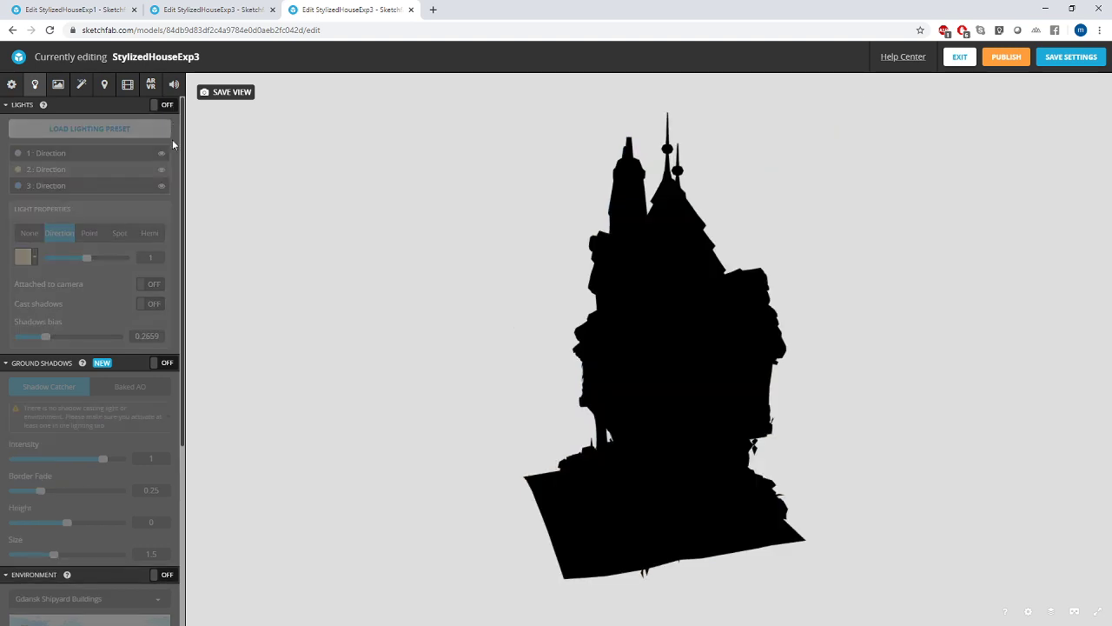
- Turn the environment lighting back on and inspect the house from its entrance side
click(163, 575)
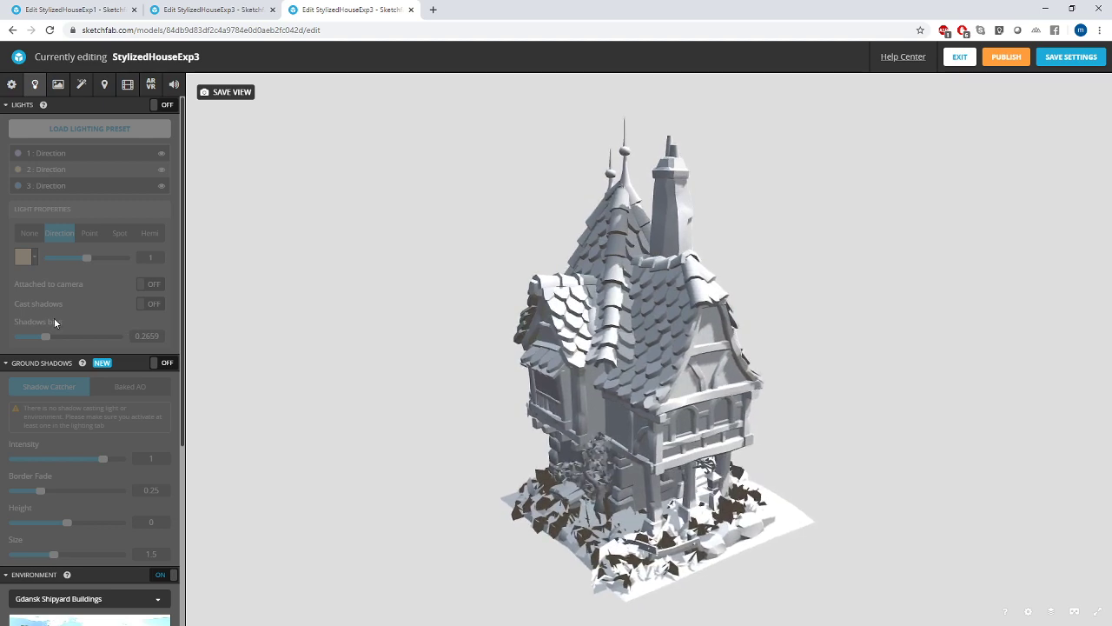
drag(858, 390, 762, 387)
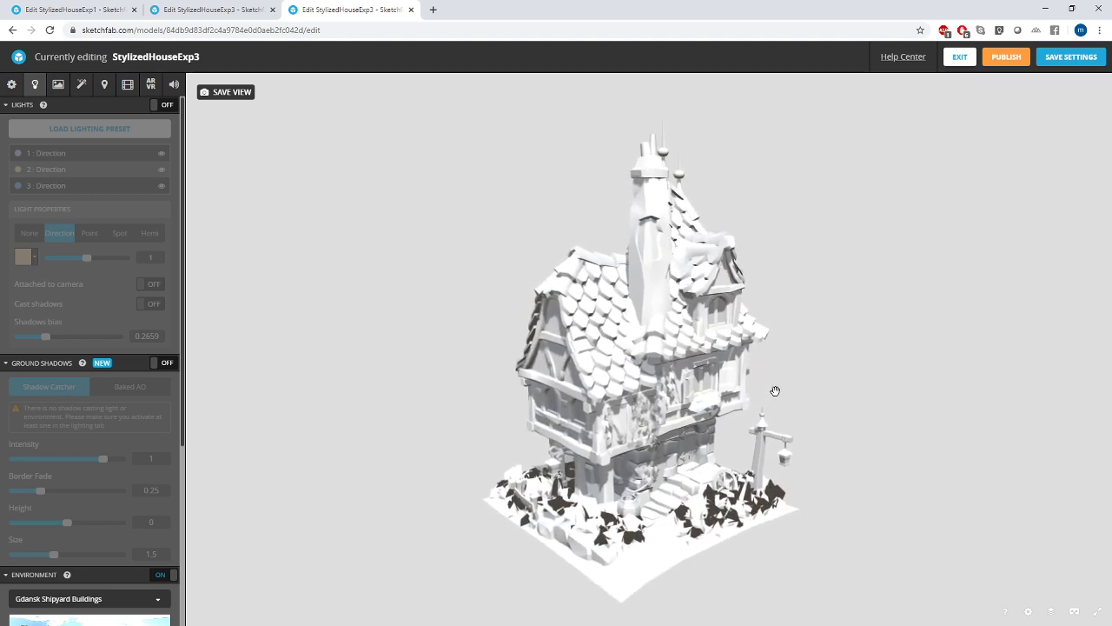
- Hide the Folliage material by enabling its opacity in Blending mode with a value of 0
click(58, 86)
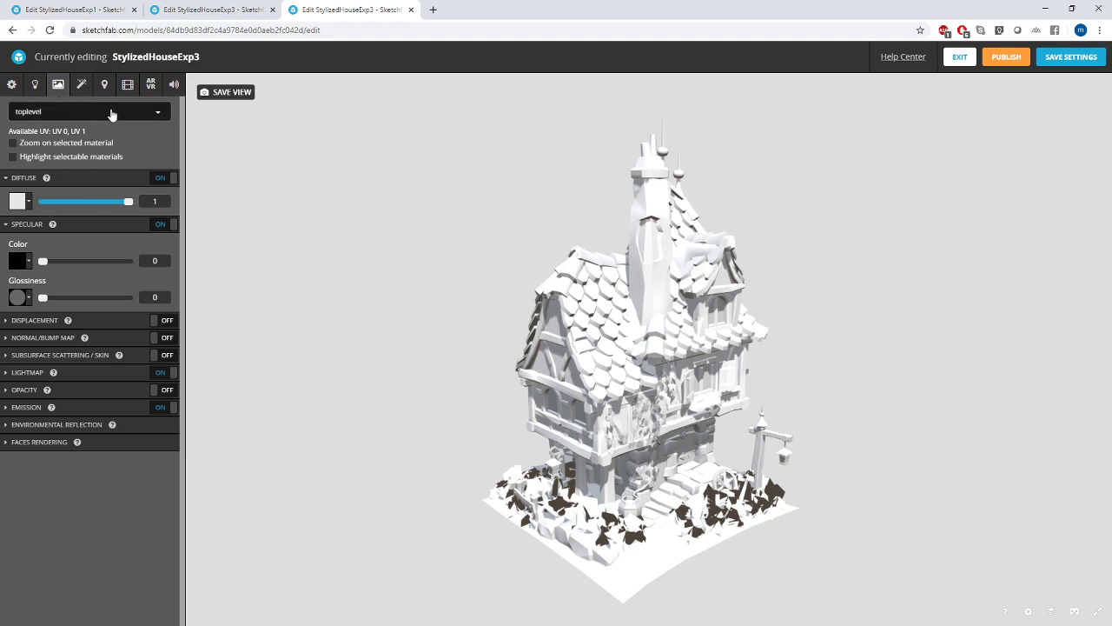
click(111, 111)
click(101, 179)
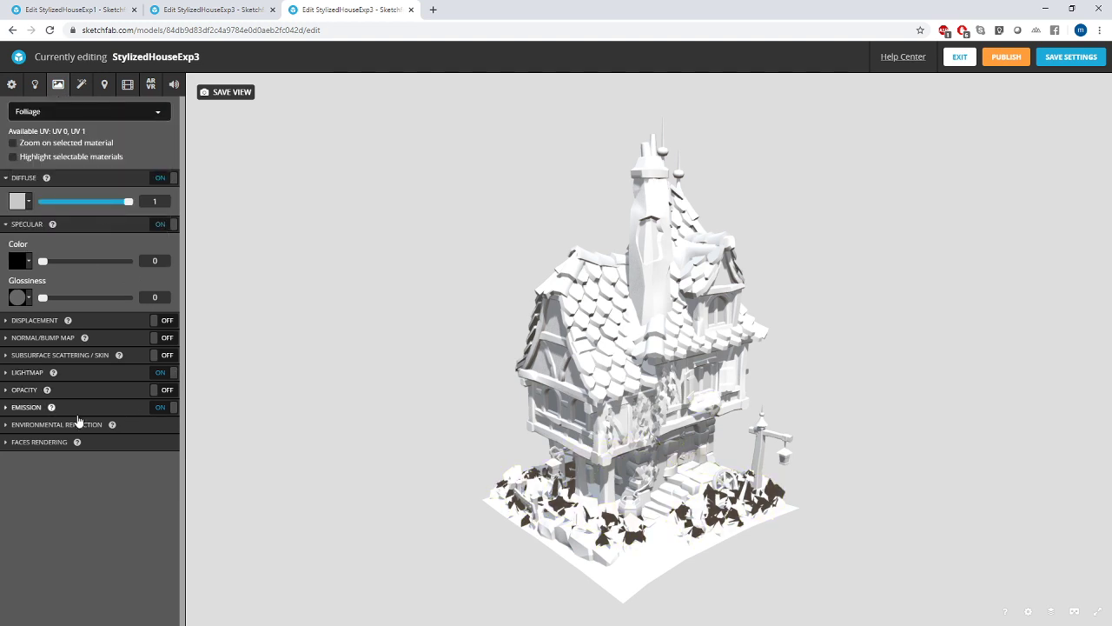
click(60, 393)
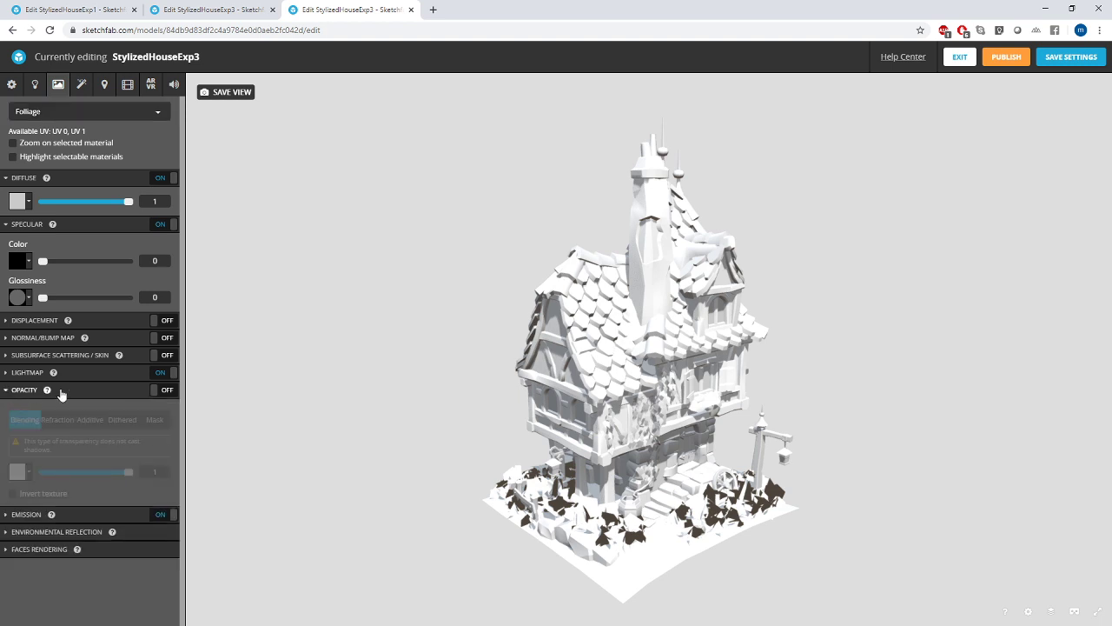
click(164, 389)
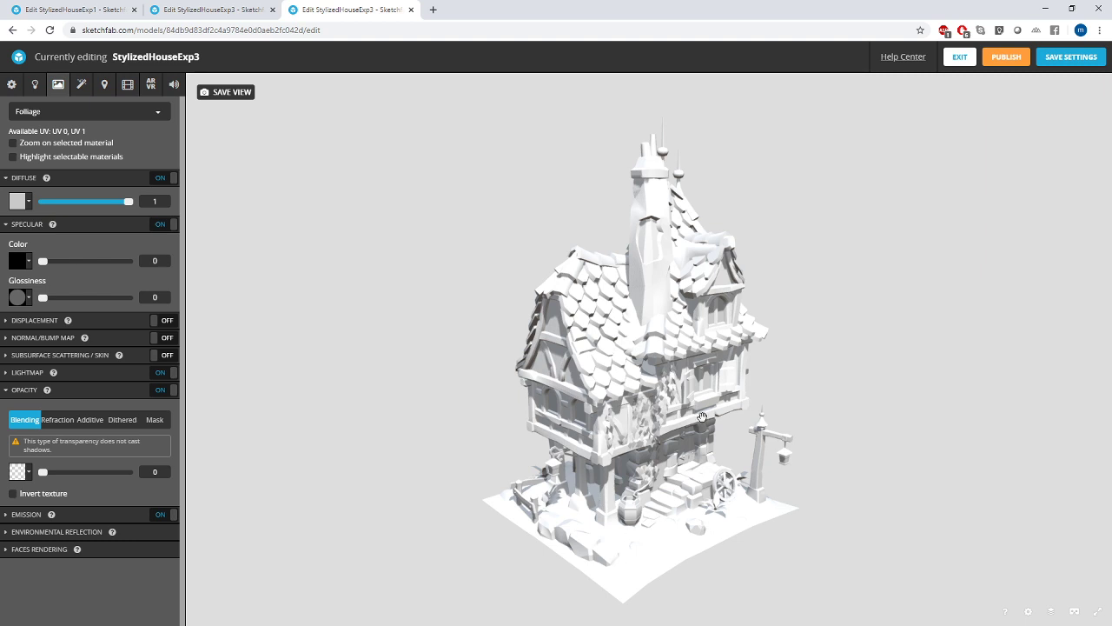
- Turn on the SSAO post-processing filter, toggling it repeatedly to compare the house's shading with and without it
click(80, 90)
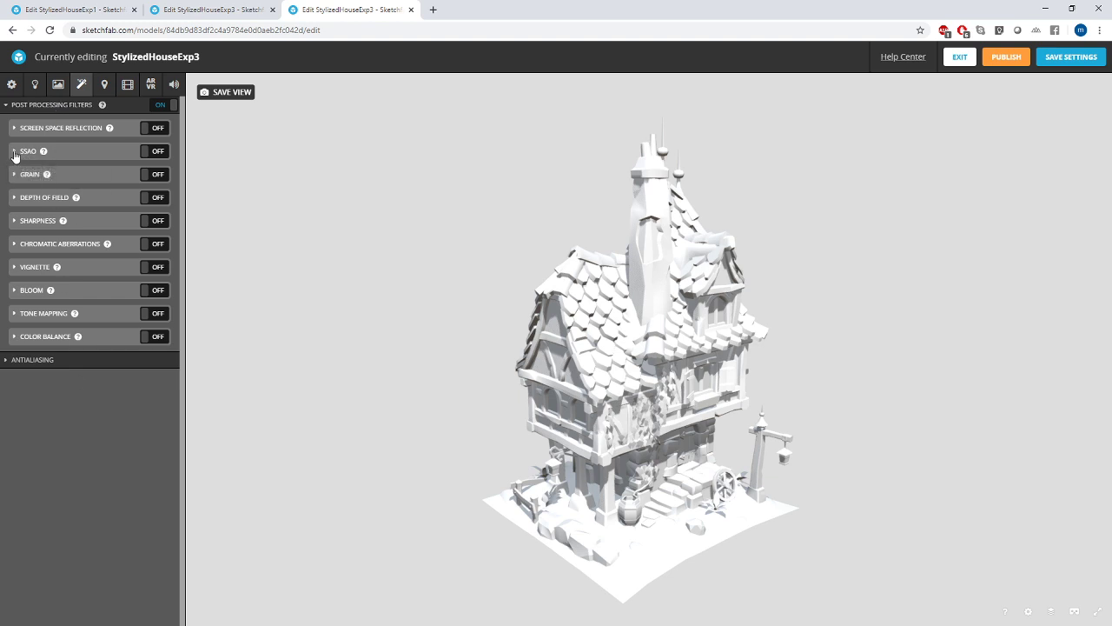
click(157, 151)
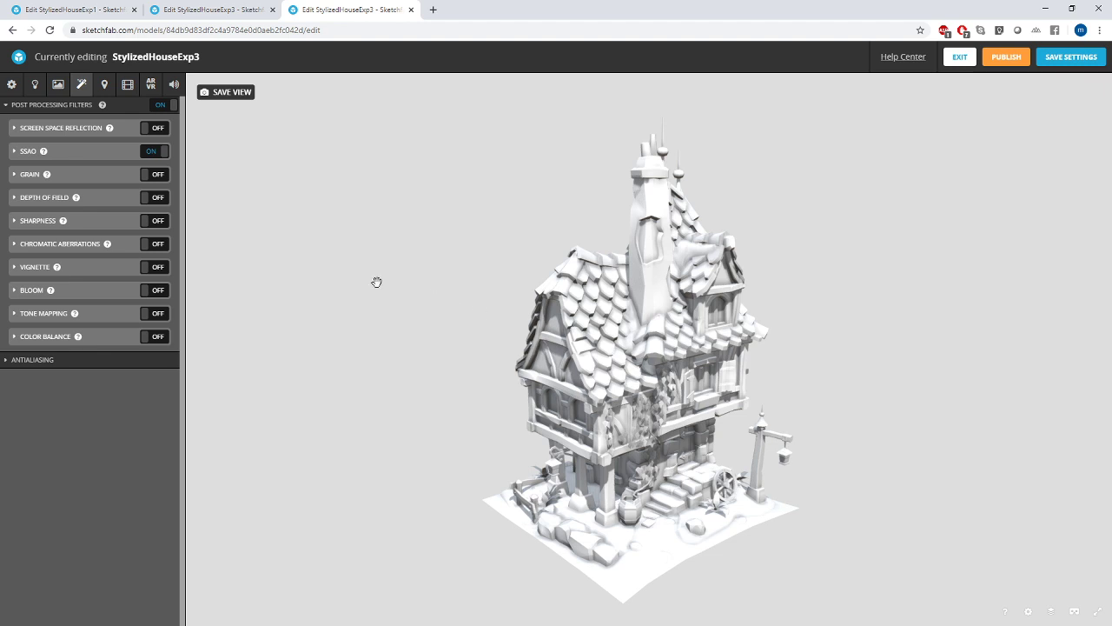
click(165, 151)
click(165, 151)
click(165, 151)
click(167, 154)
click(165, 152)
click(165, 153)
click(165, 154)
click(165, 153)
- Set the SSAO radius to 41 and its intensity to 0.633, checking the shading from several sides of the house
click(14, 153)
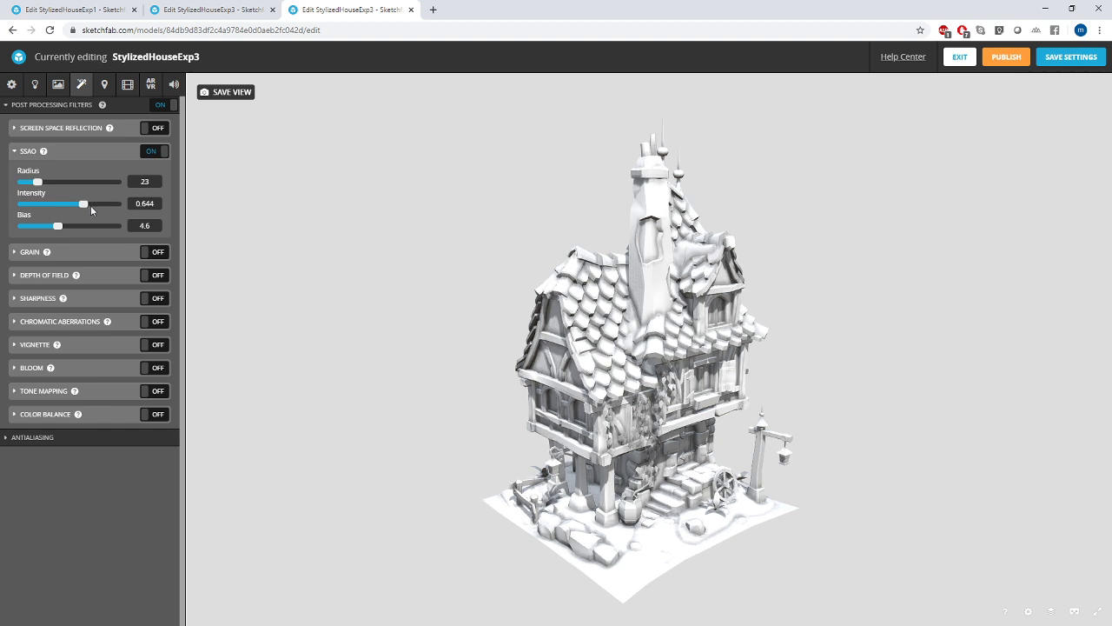
mouse_move(91, 207)
mouse_down()
mouse_move(113, 205)
mouse_move(82, 207)
mouse_move(94, 207)
mouse_up()
mouse_move(477, 509)
mouse_down()
mouse_move(544, 521)
mouse_move(566, 508)
mouse_move(666, 512)
mouse_move(679, 499)
mouse_move(429, 500)
mouse_up()
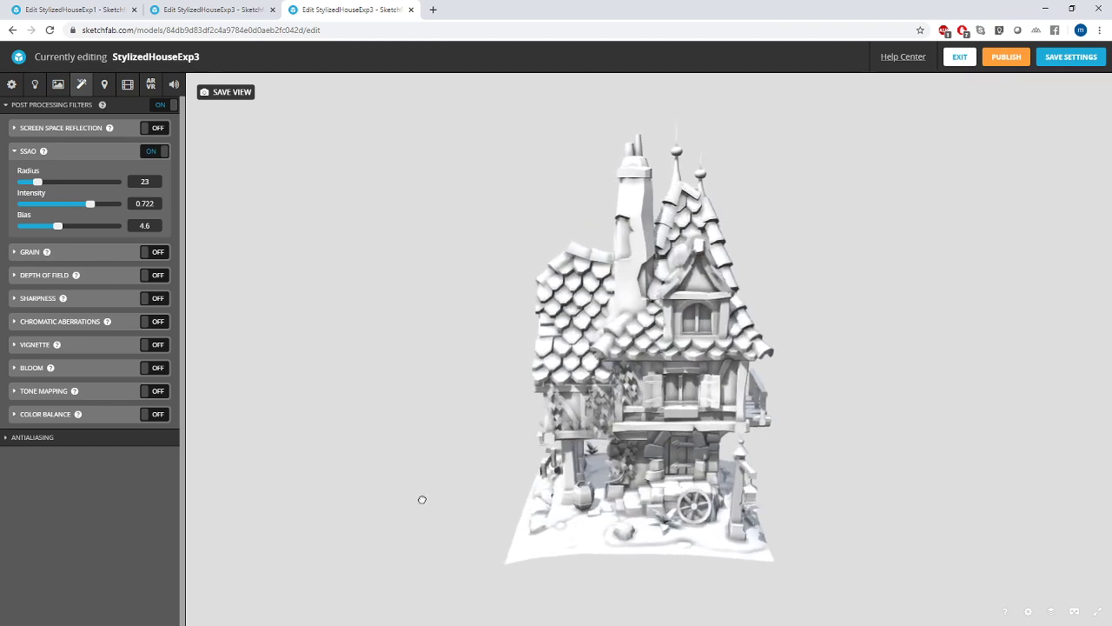
drag(472, 504, 465, 501)
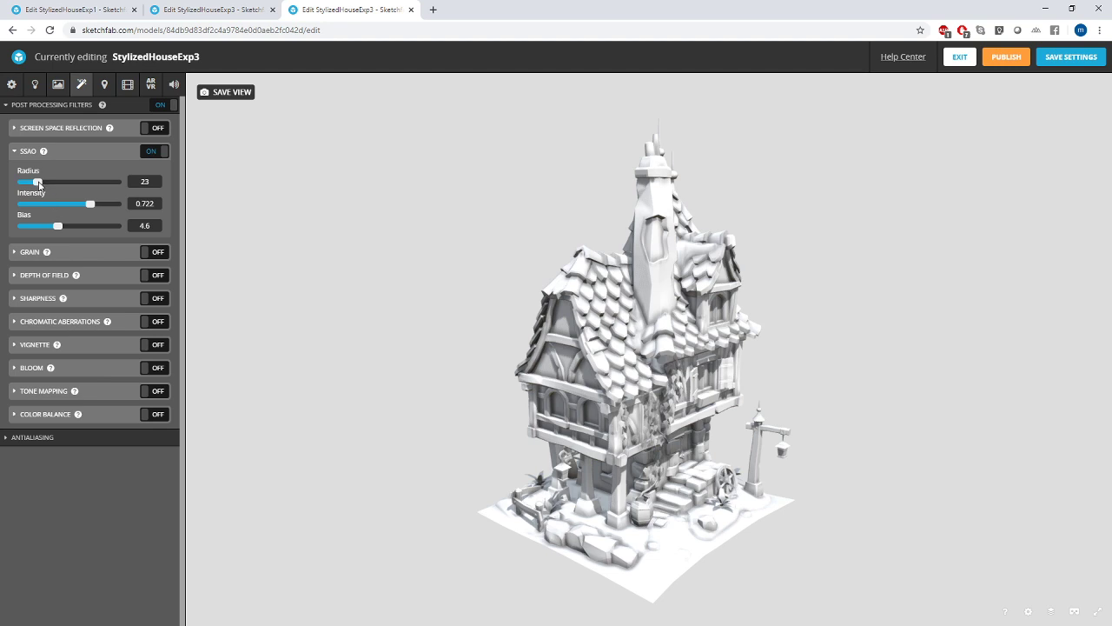
drag(38, 181, 53, 183)
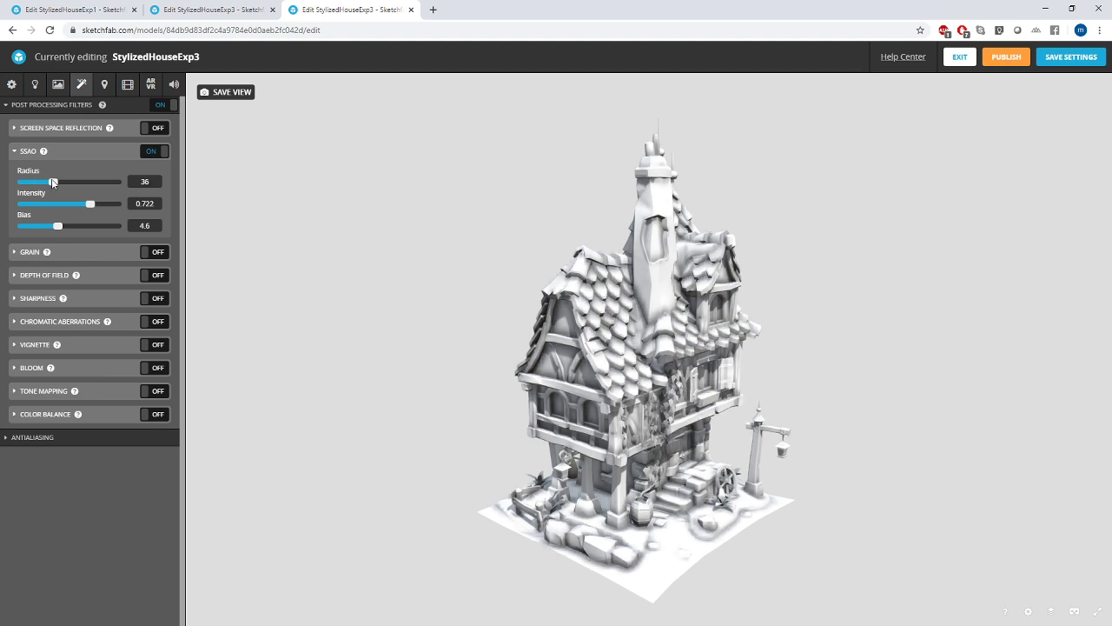
mouse_move(419, 385)
mouse_down()
mouse_move(527, 385)
mouse_move(516, 395)
mouse_move(392, 387)
mouse_up()
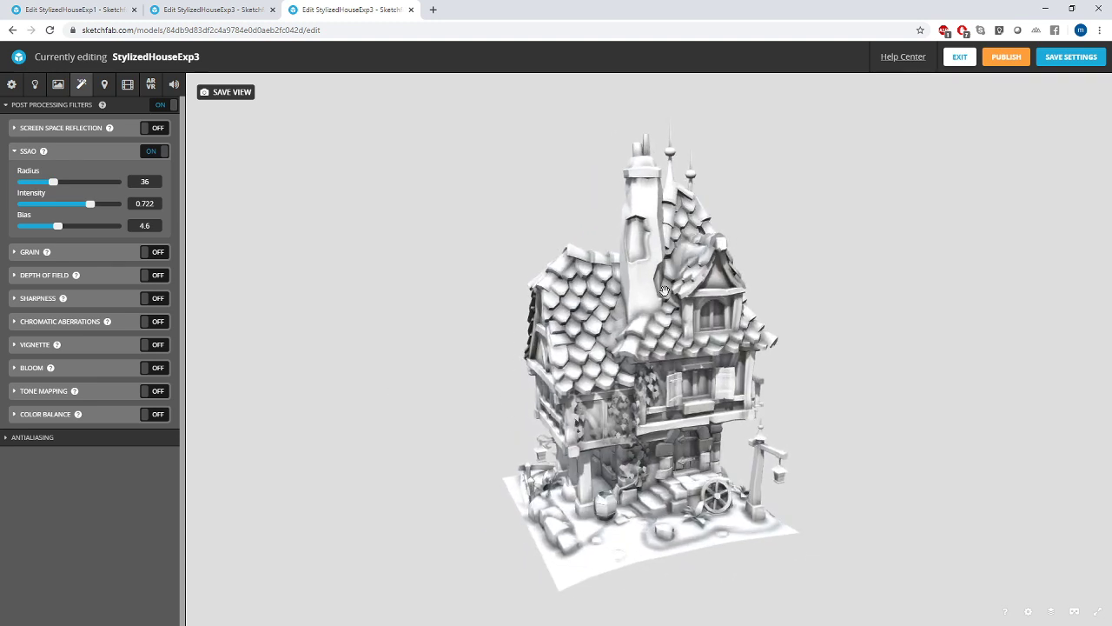
drag(52, 182, 81, 204)
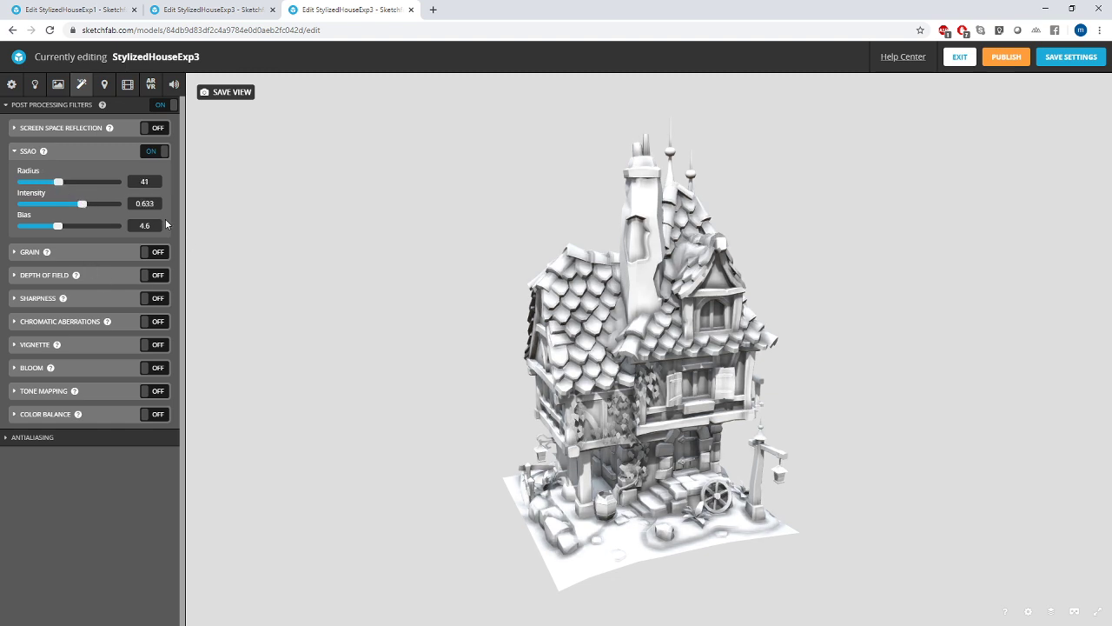
drag(626, 410, 637, 410)
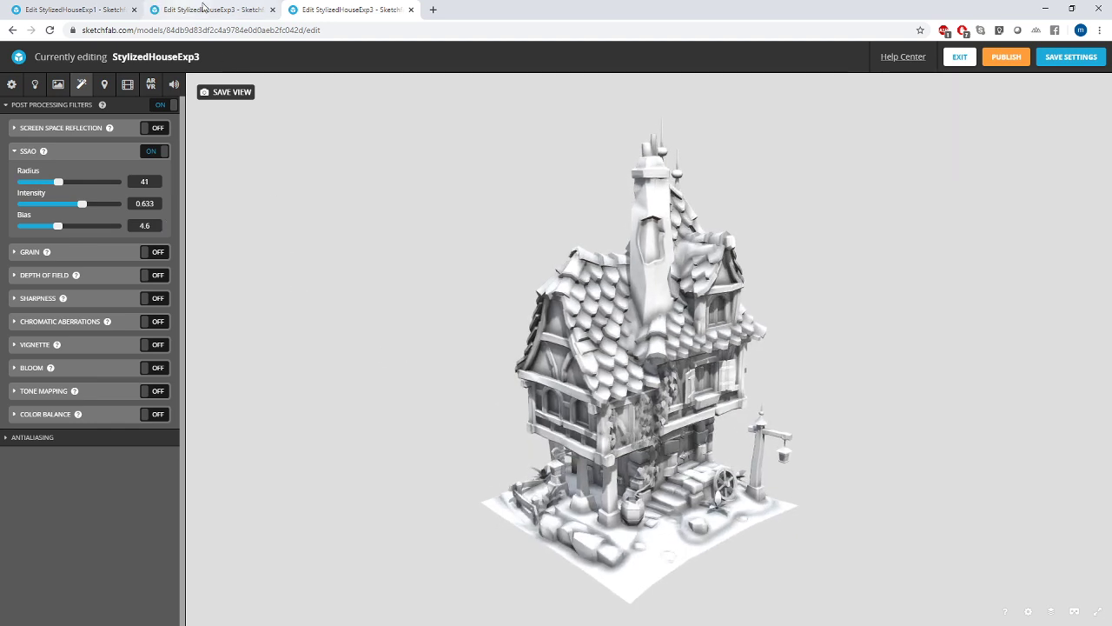
- Turn off the SSAO filter in the textured house's browser tab for comparison and return to the untextured model
click(209, 9)
scroll(652, 342, up, 5)
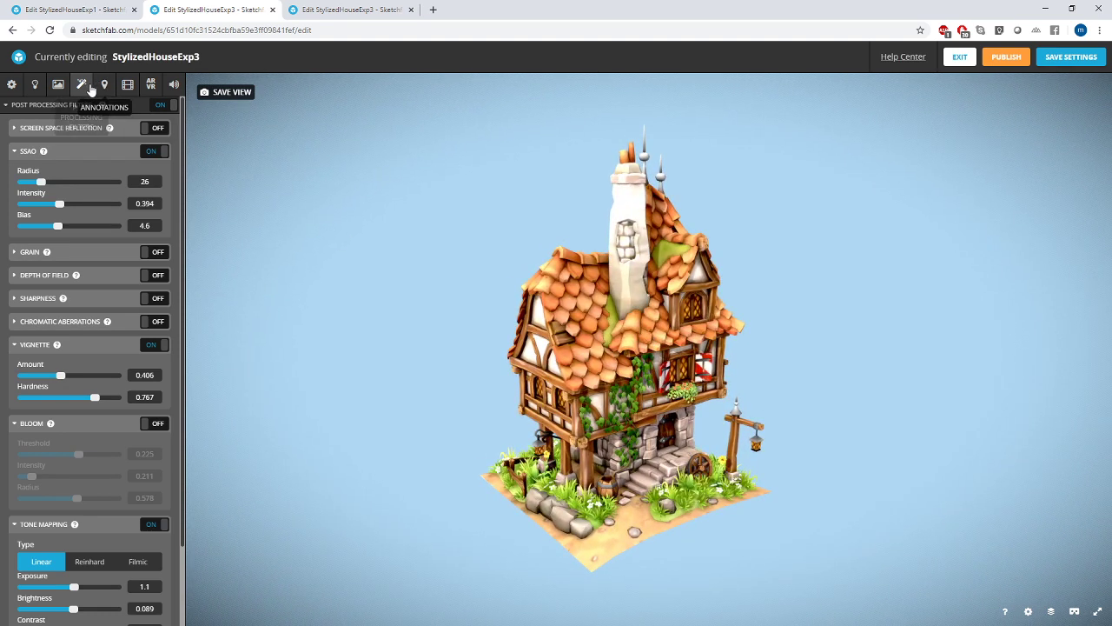
click(164, 153)
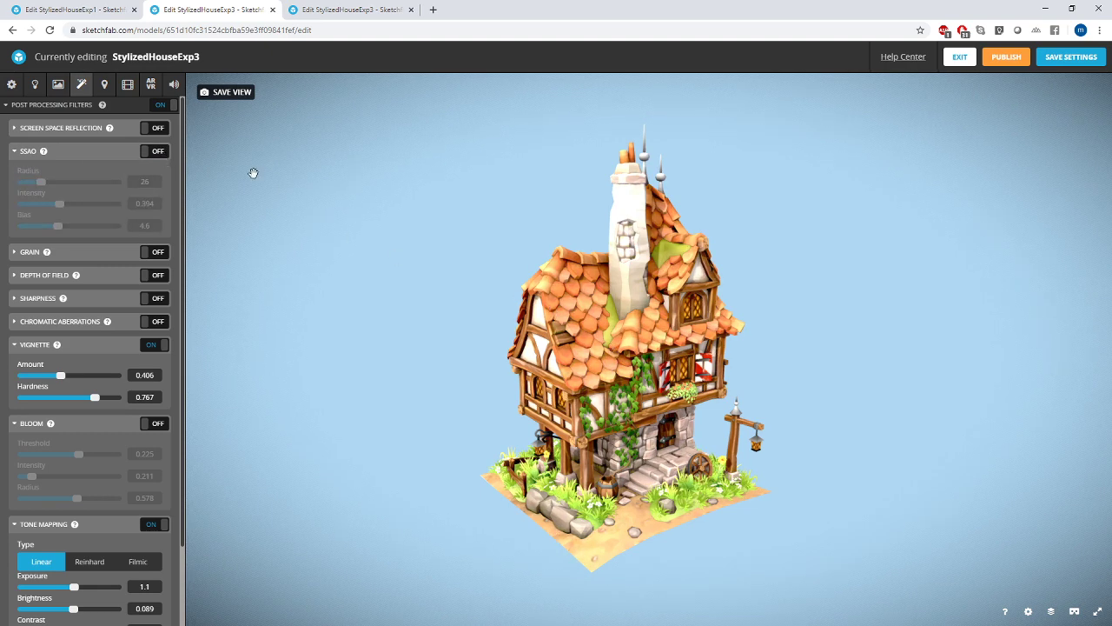
click(366, 7)
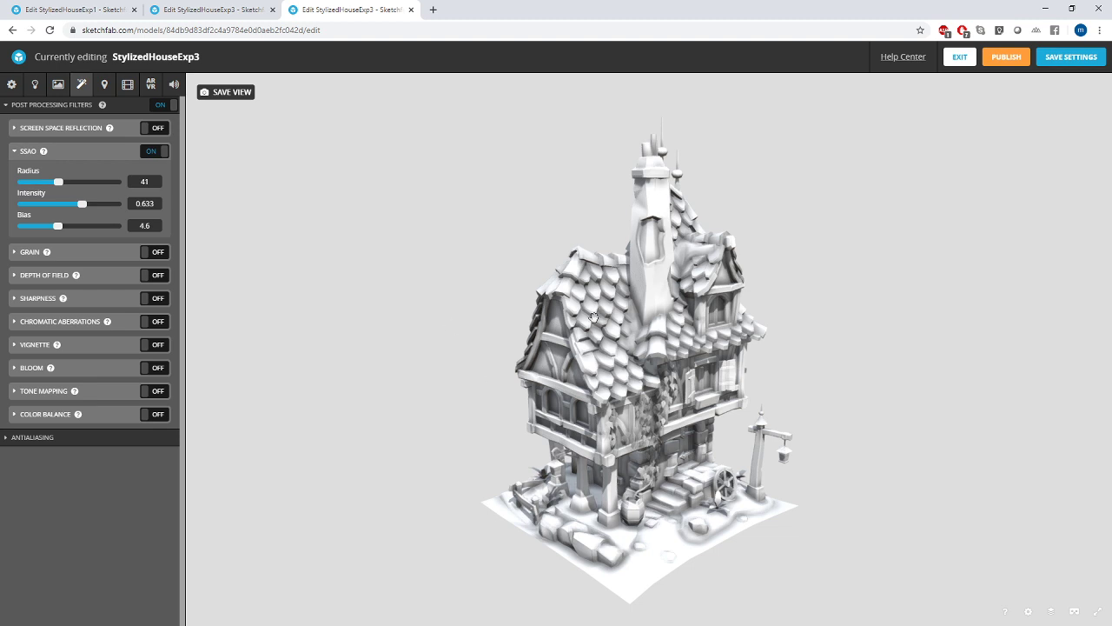
- Examine the ambient occlusion shading from several sides of the untextured house and turn off its SSAO filter
click(58, 84)
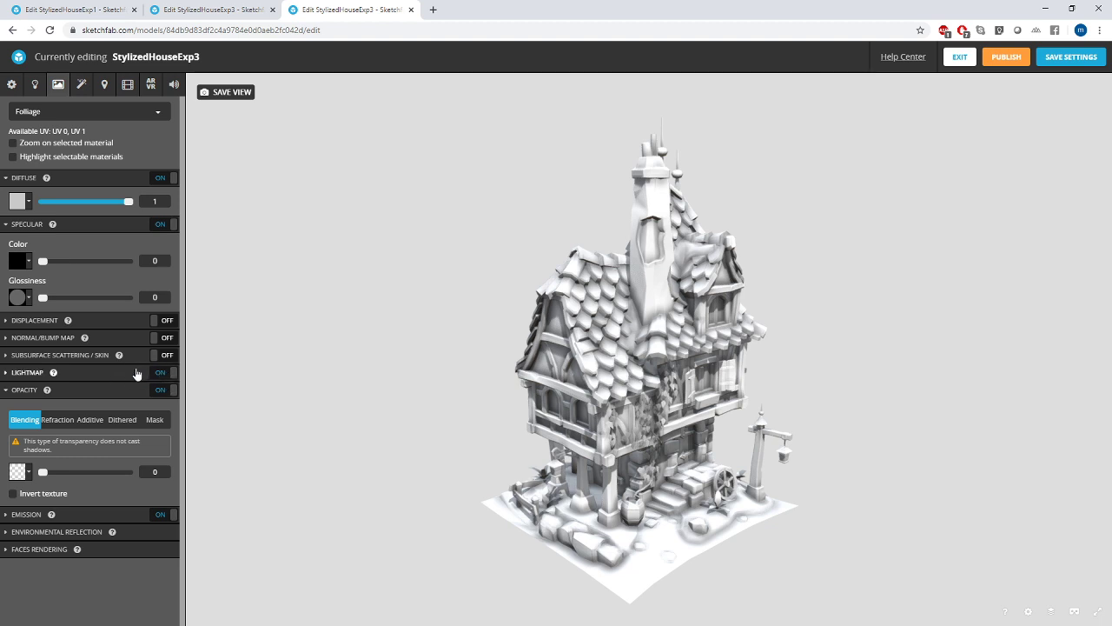
mouse_move(654, 299)
mouse_down()
mouse_move(740, 322)
mouse_move(931, 199)
mouse_up()
drag(828, 269, 849, 203)
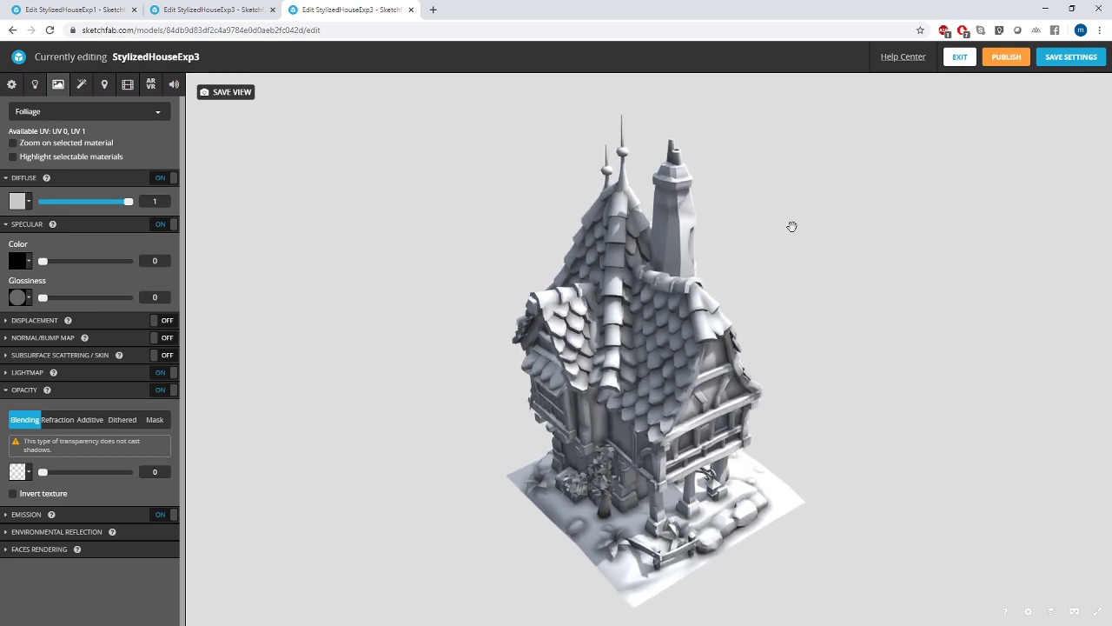
mouse_move(792, 226)
mouse_down()
mouse_move(764, 240)
mouse_move(347, 287)
mouse_up()
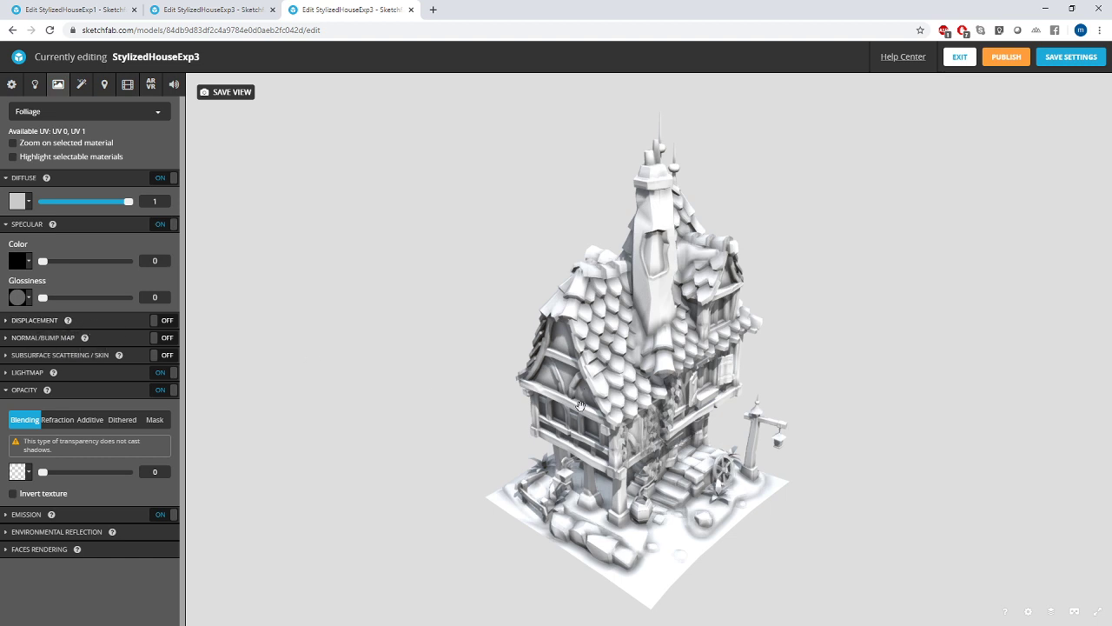
drag(606, 433, 573, 417)
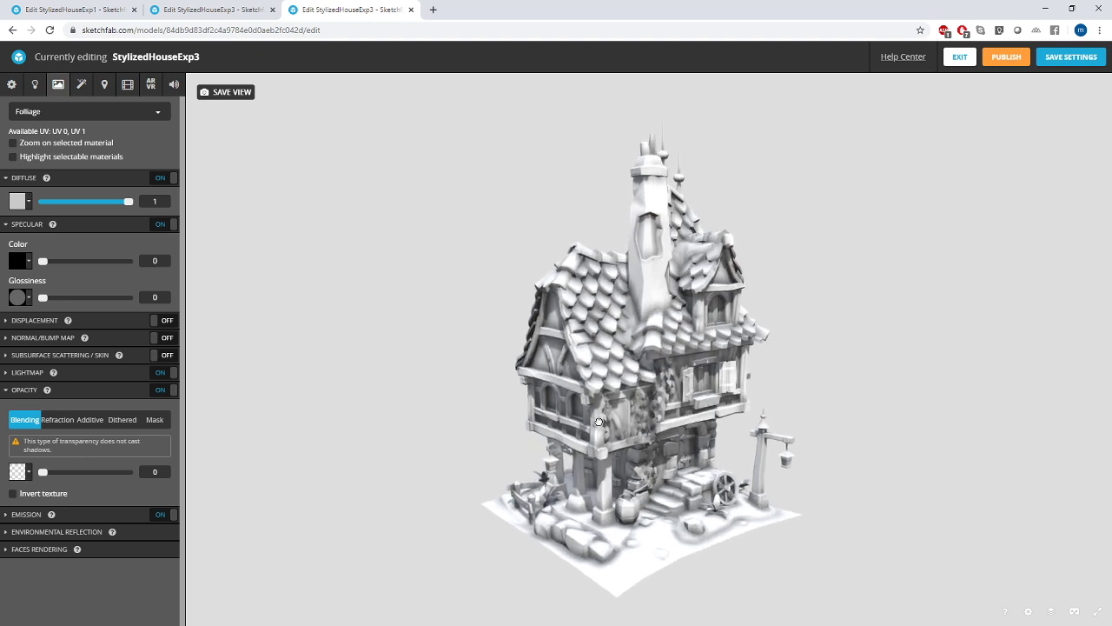
click(82, 84)
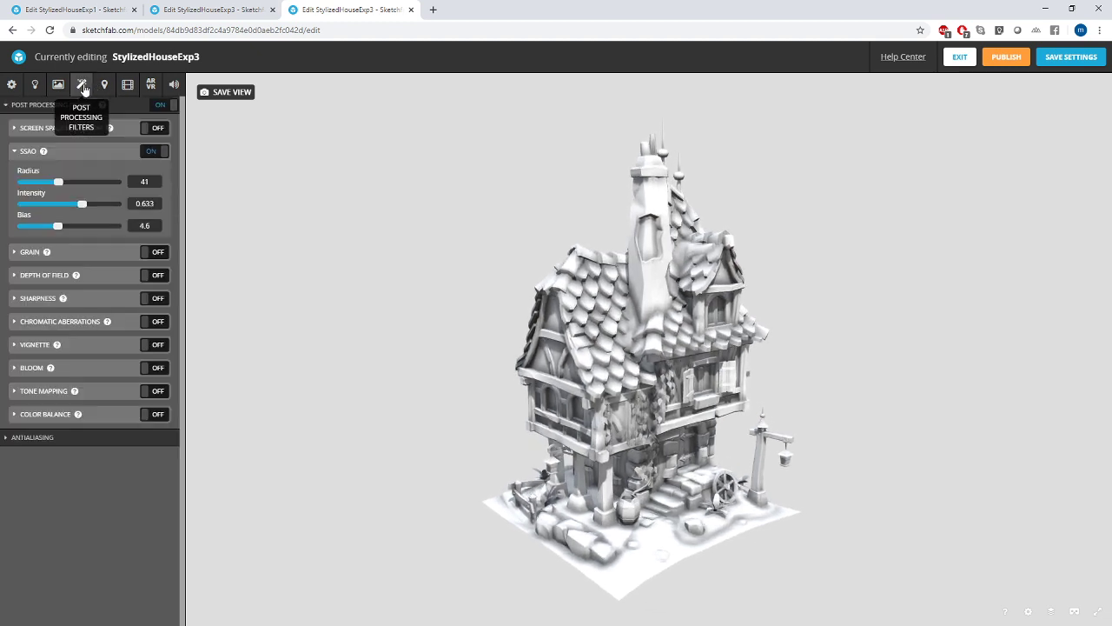
click(165, 152)
- Open the texture options for the lightmap of the bottomlevel material
click(57, 84)
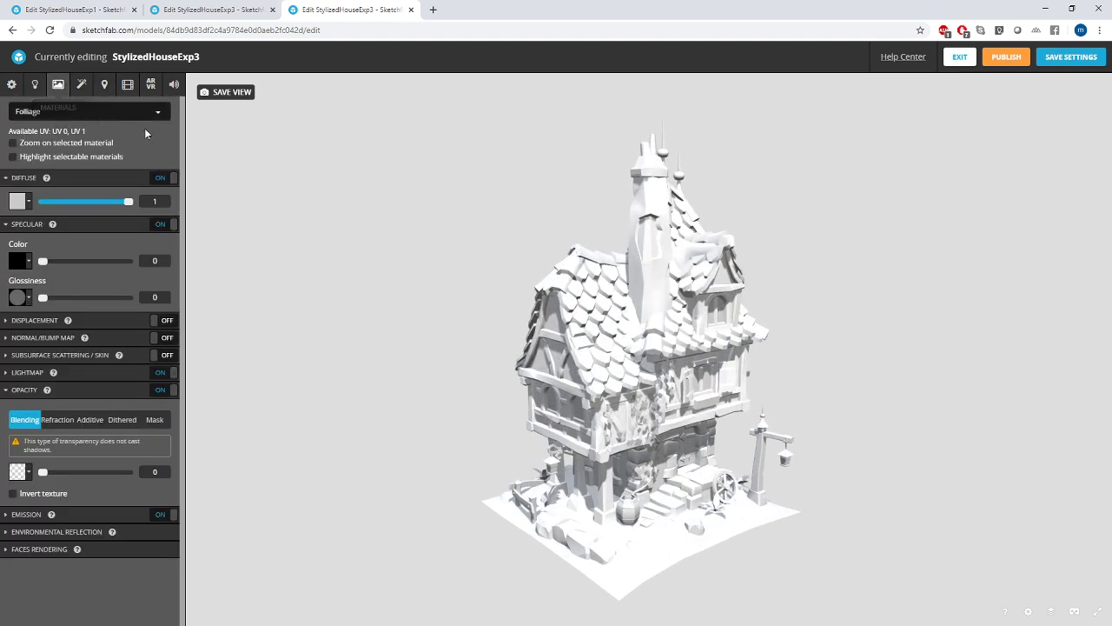
click(67, 112)
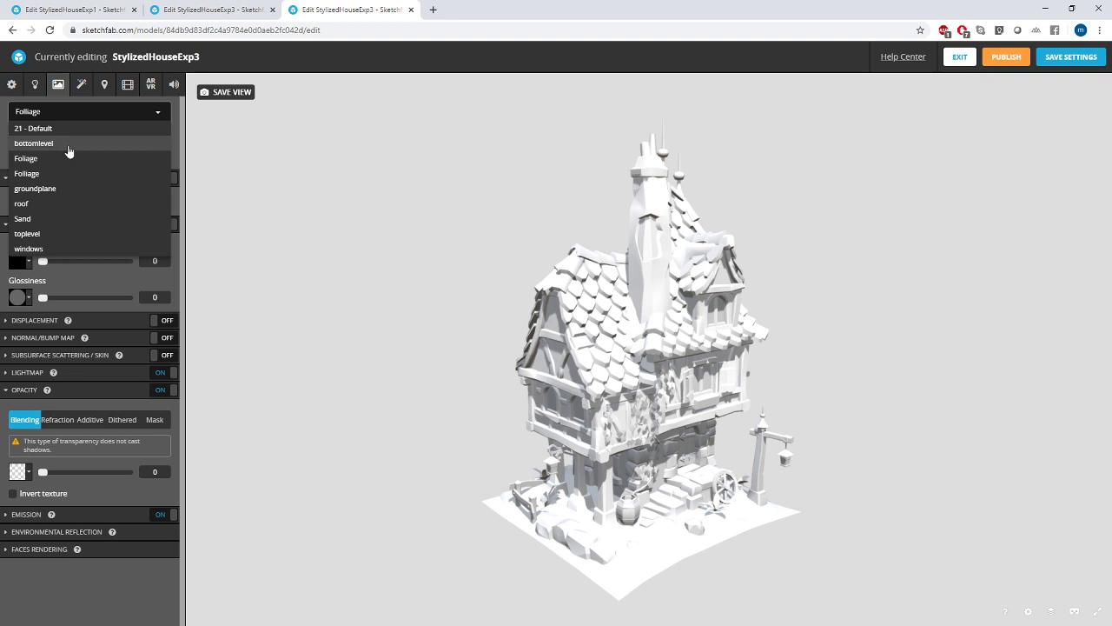
click(64, 146)
click(7, 375)
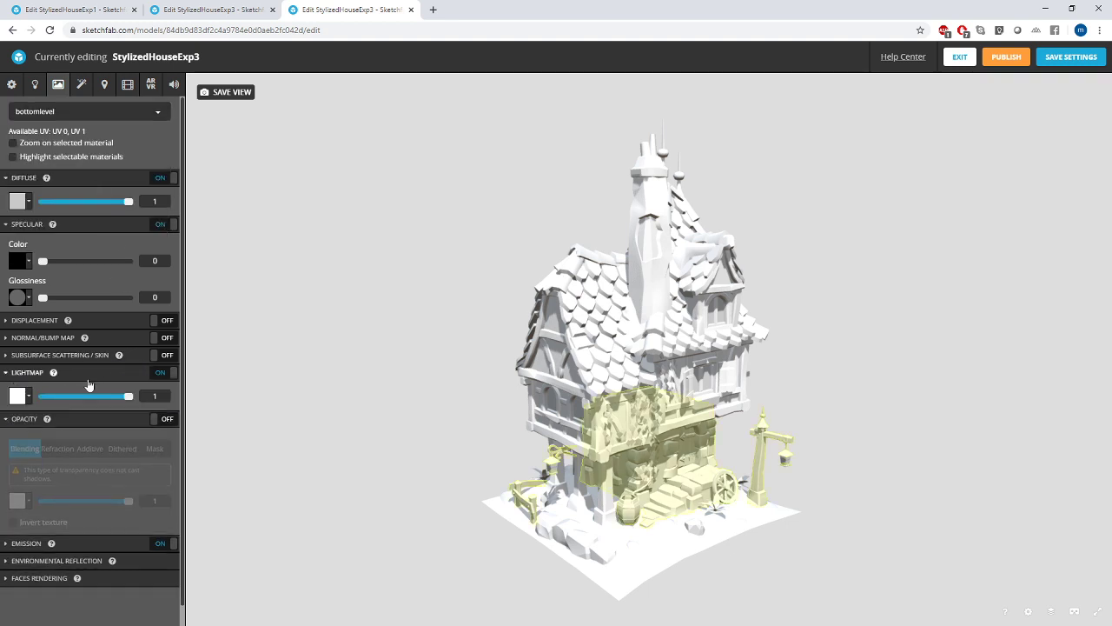
click(28, 398)
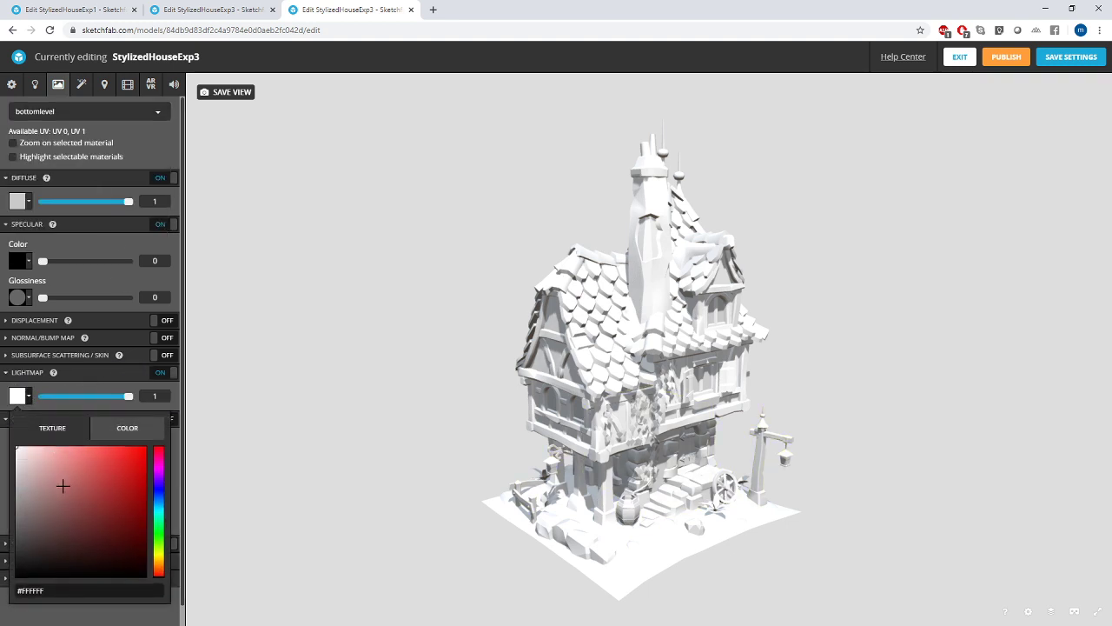
click(54, 428)
- Import the BottomLevel, TopLevel, Environment and Rooftiles EXPLightingMap.png files, with BottomLevelEXPLightingMap.png as the bottomlevel lightmap
click(90, 460)
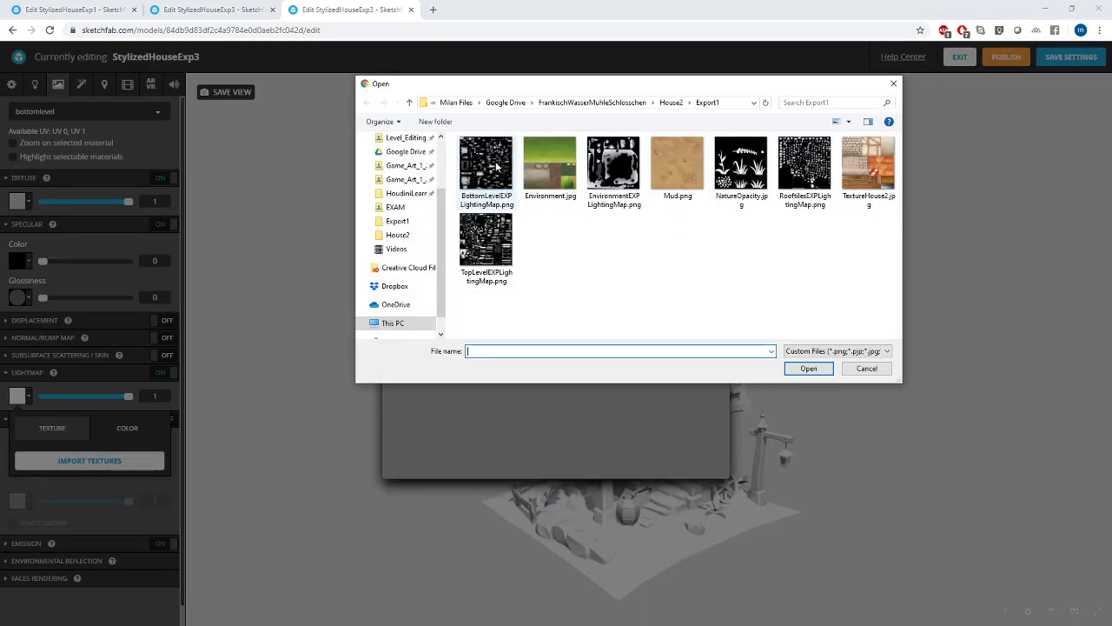
click(497, 167)
ctrl+click(492, 252)
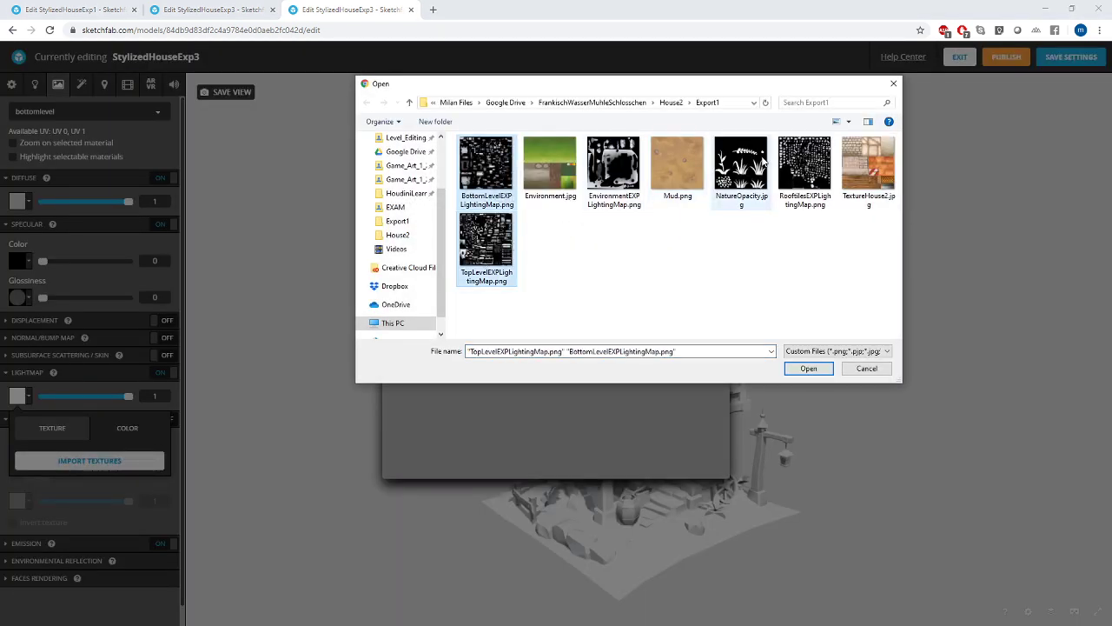
ctrl+click(614, 167)
ctrl+click(803, 167)
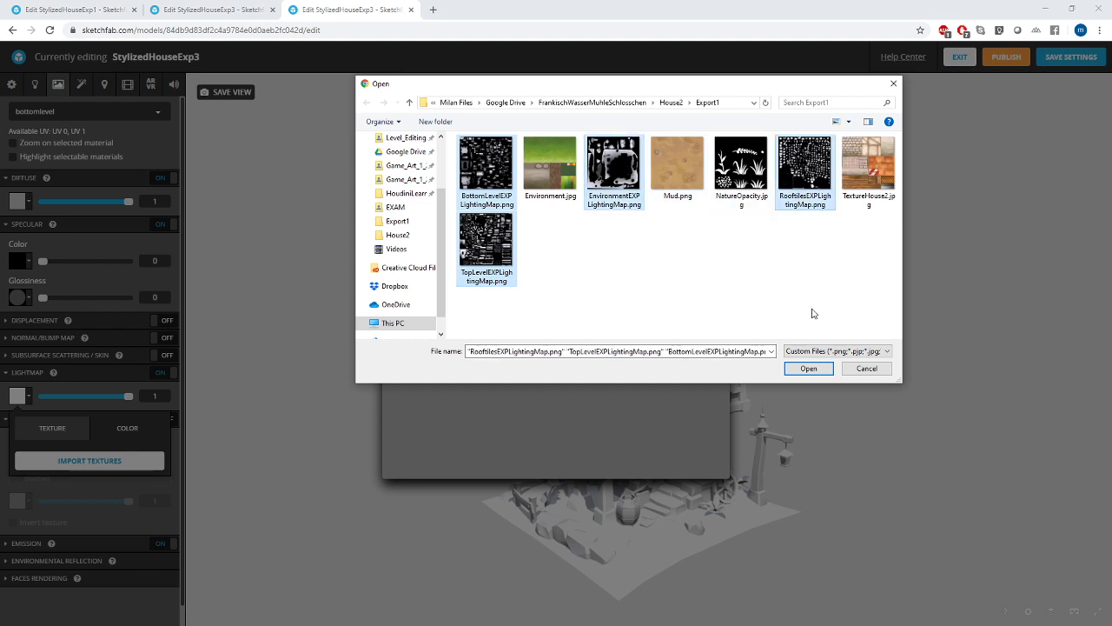
click(807, 368)
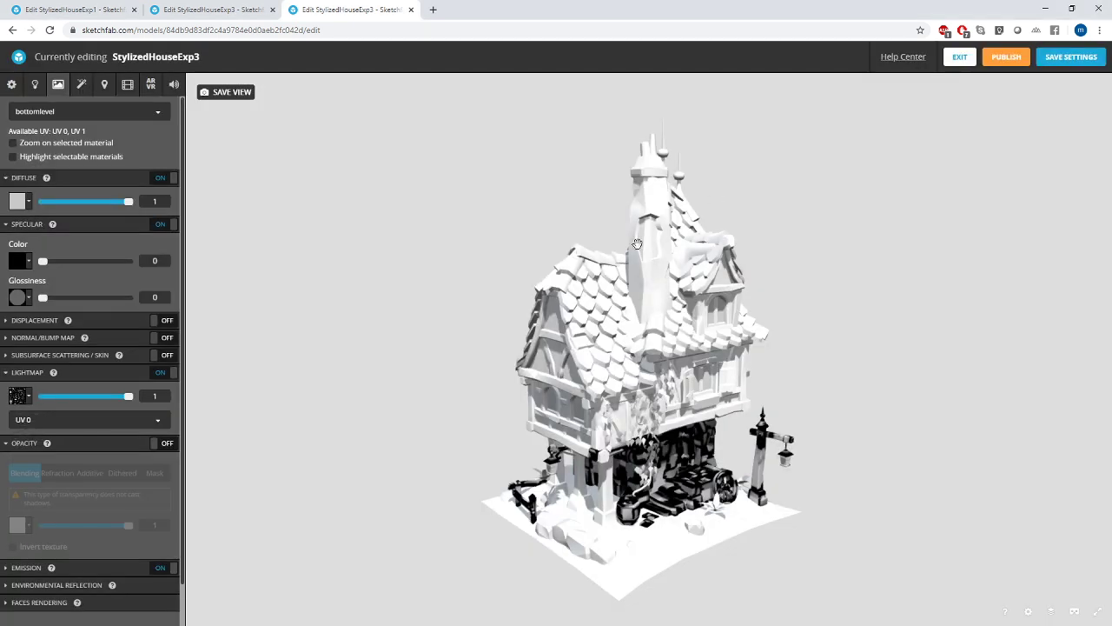
click(715, 202)
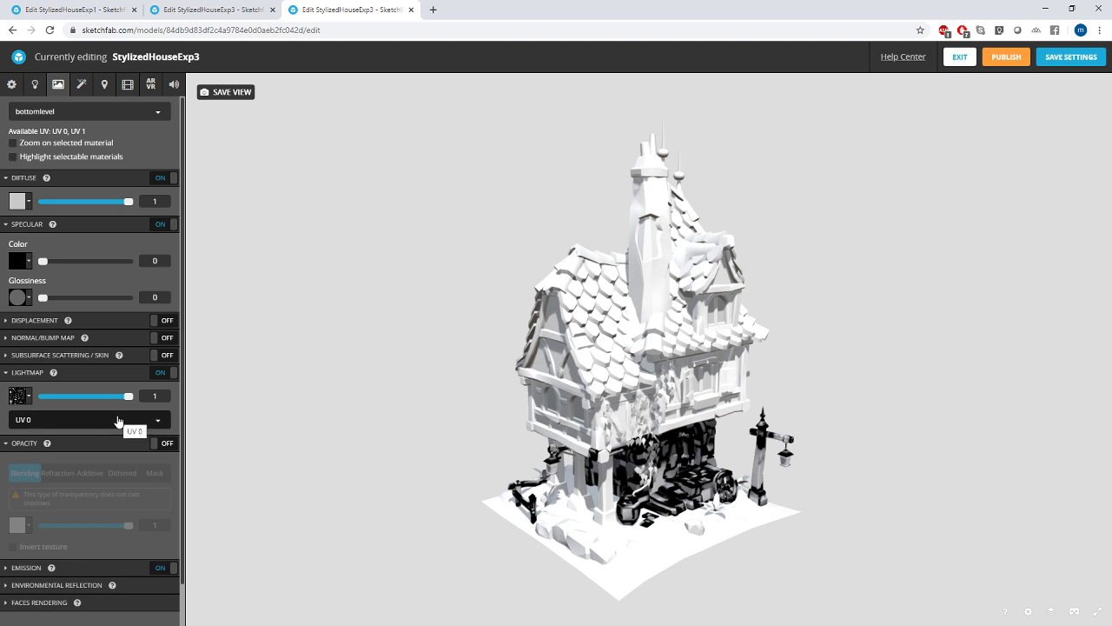
- Set the bottomlevel lightmap to use UV 1 and check its texture settings
click(118, 422)
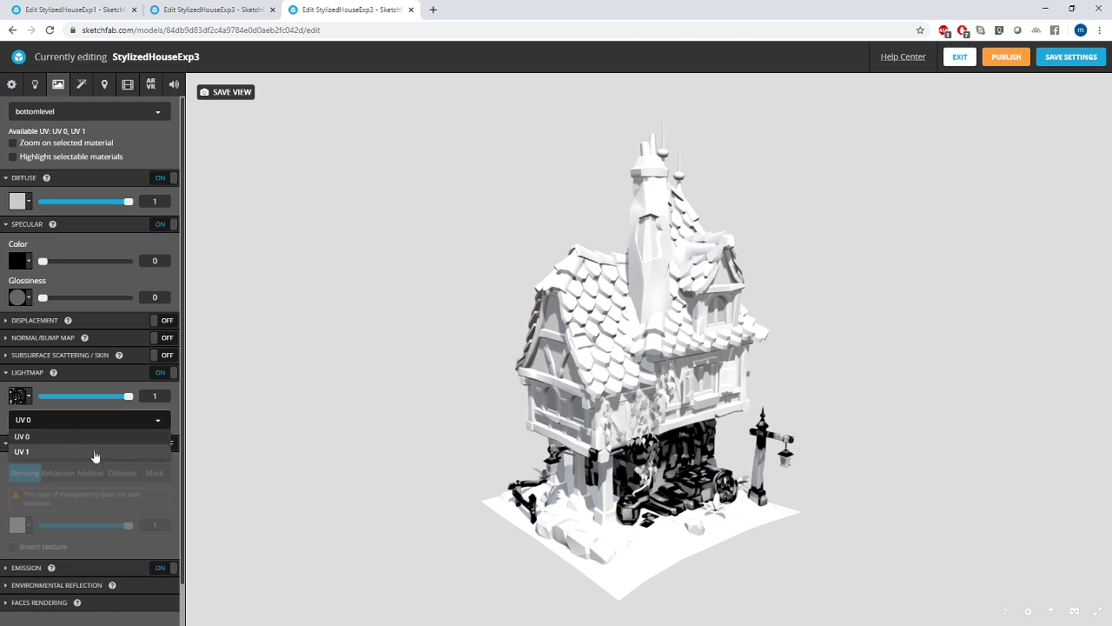
click(94, 452)
click(29, 401)
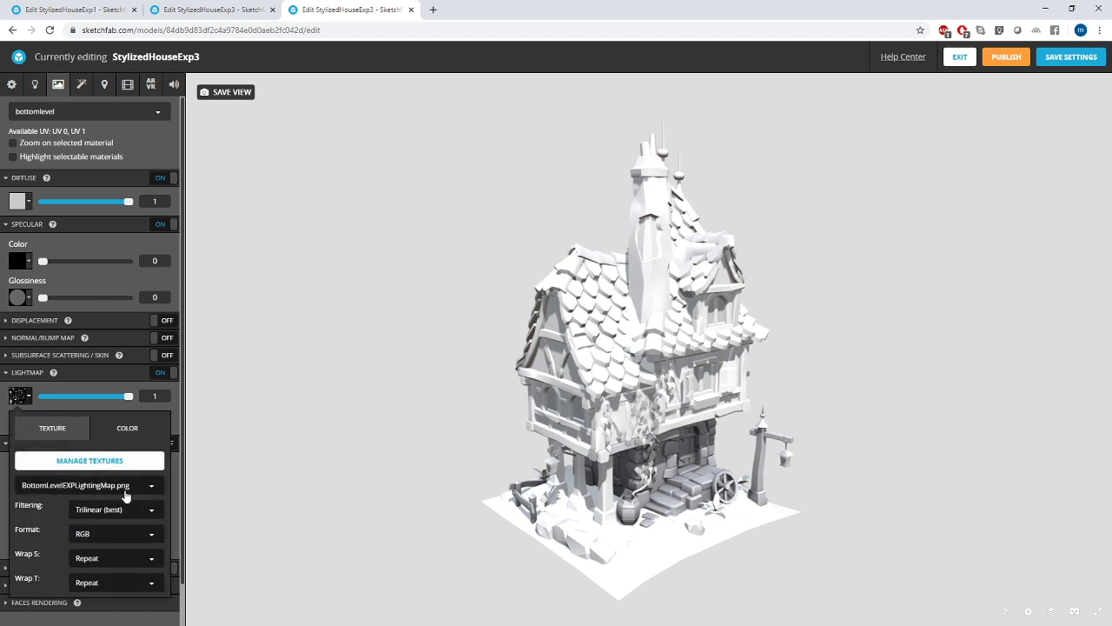
click(298, 464)
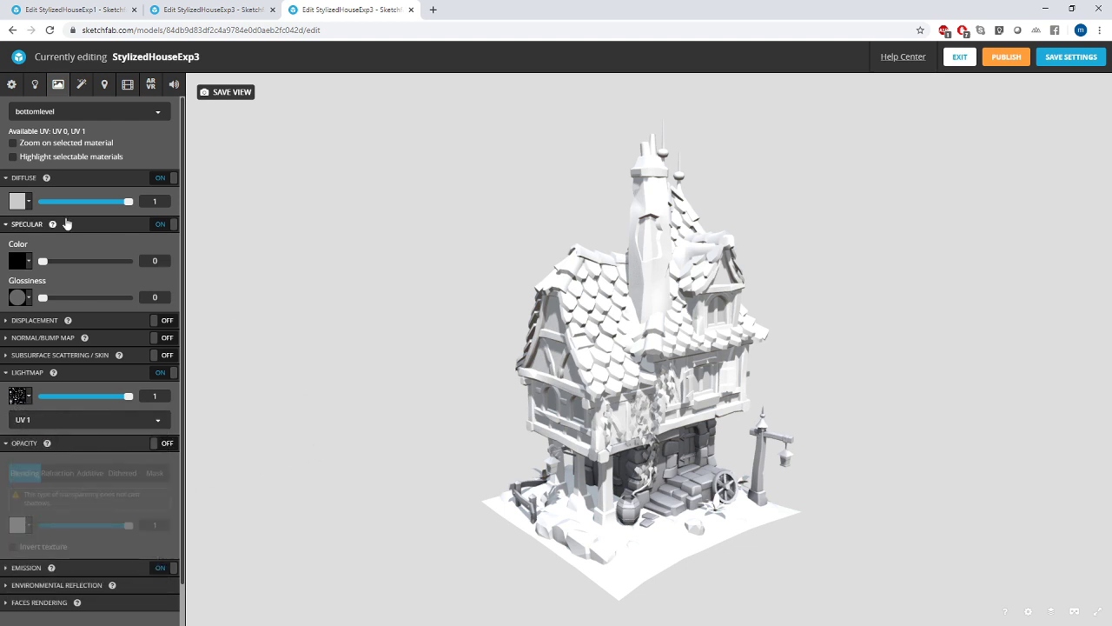
- Assign EnvironmentEXPLightingMap.png as the lightmap of the groundplane material and set it to use UV 1
click(115, 112)
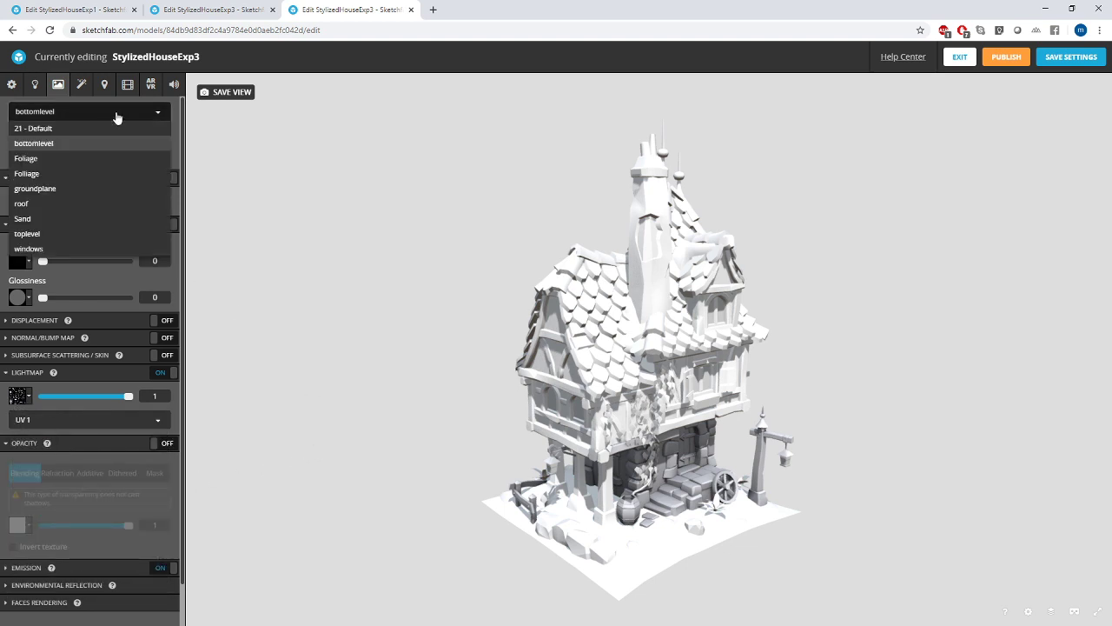
click(87, 190)
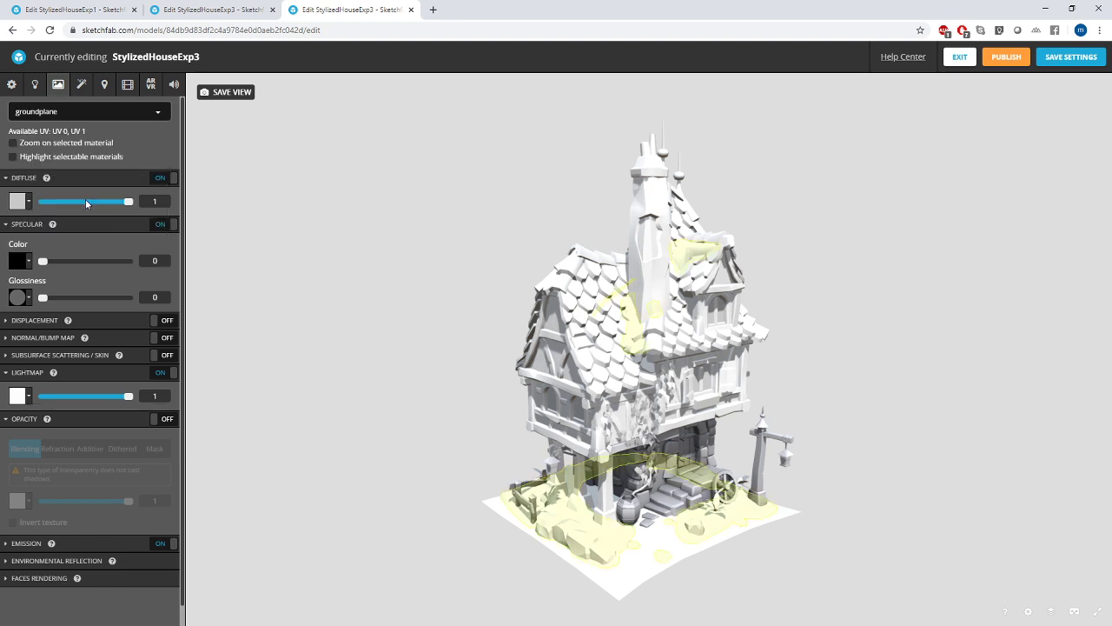
click(29, 402)
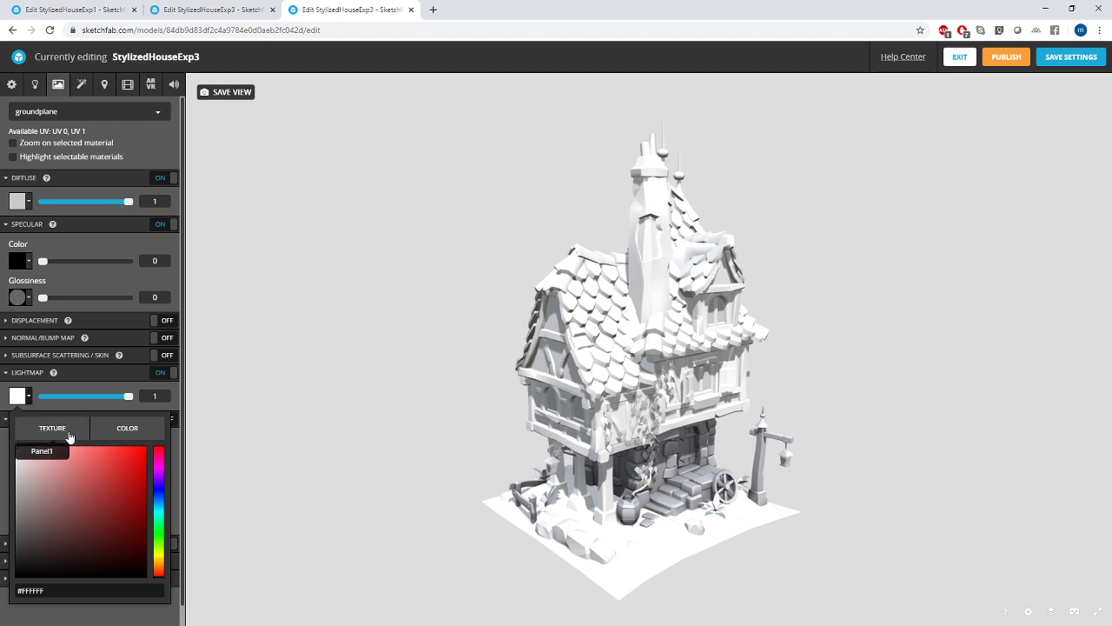
click(52, 429)
click(90, 487)
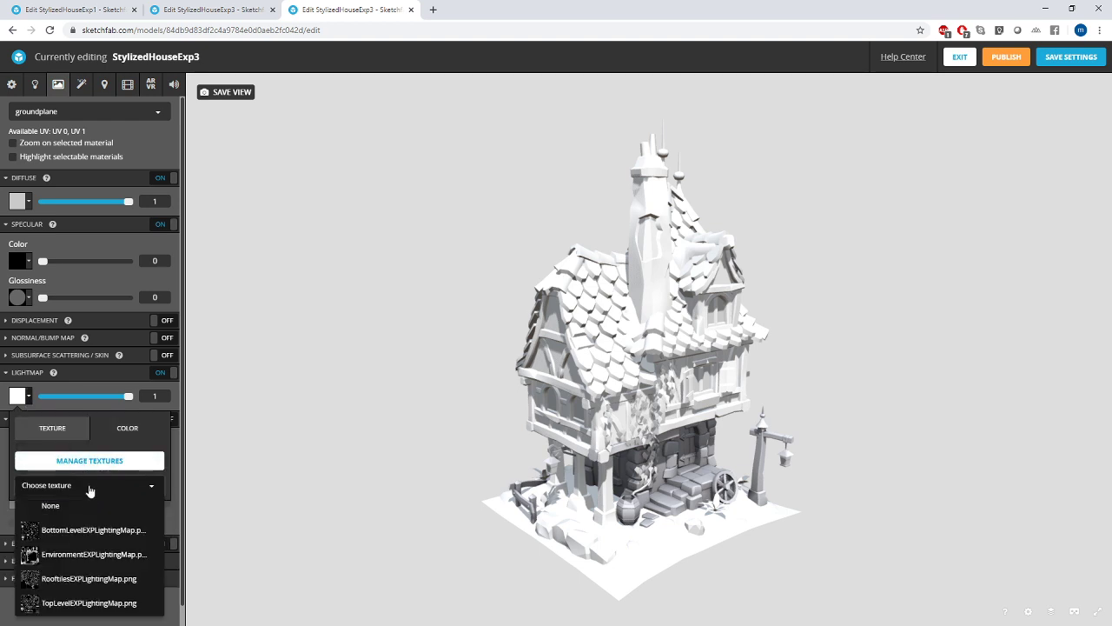
click(93, 555)
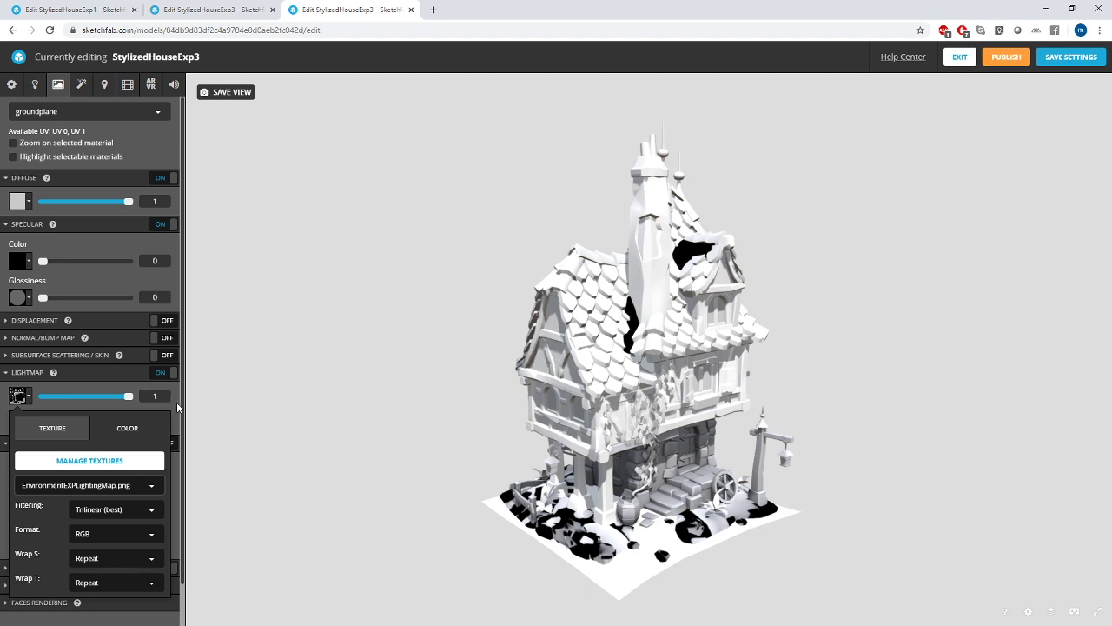
click(146, 421)
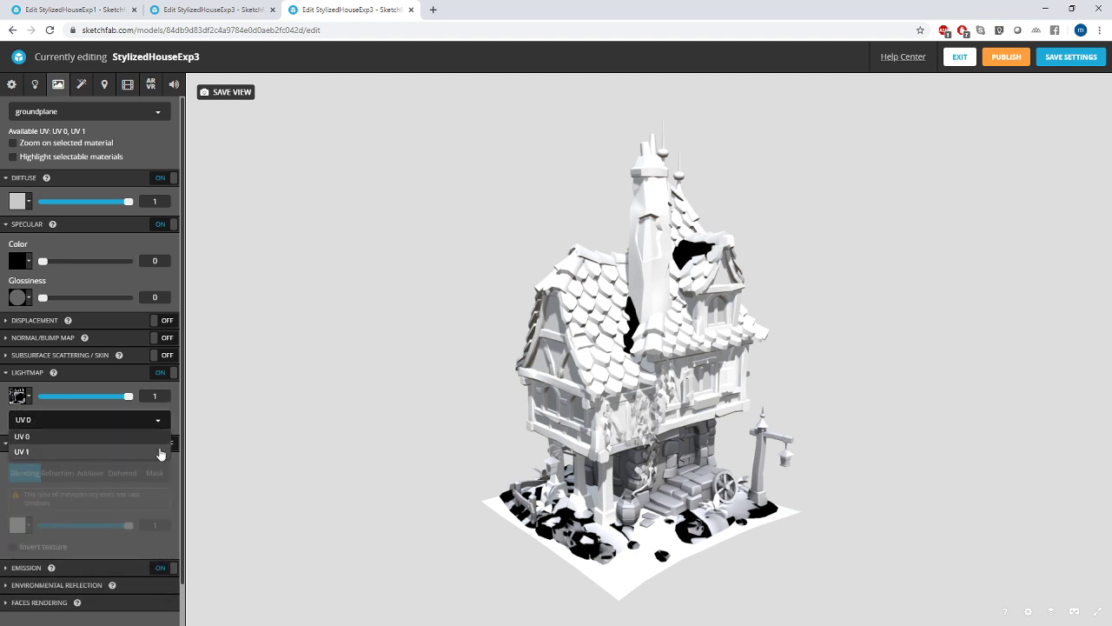
click(87, 451)
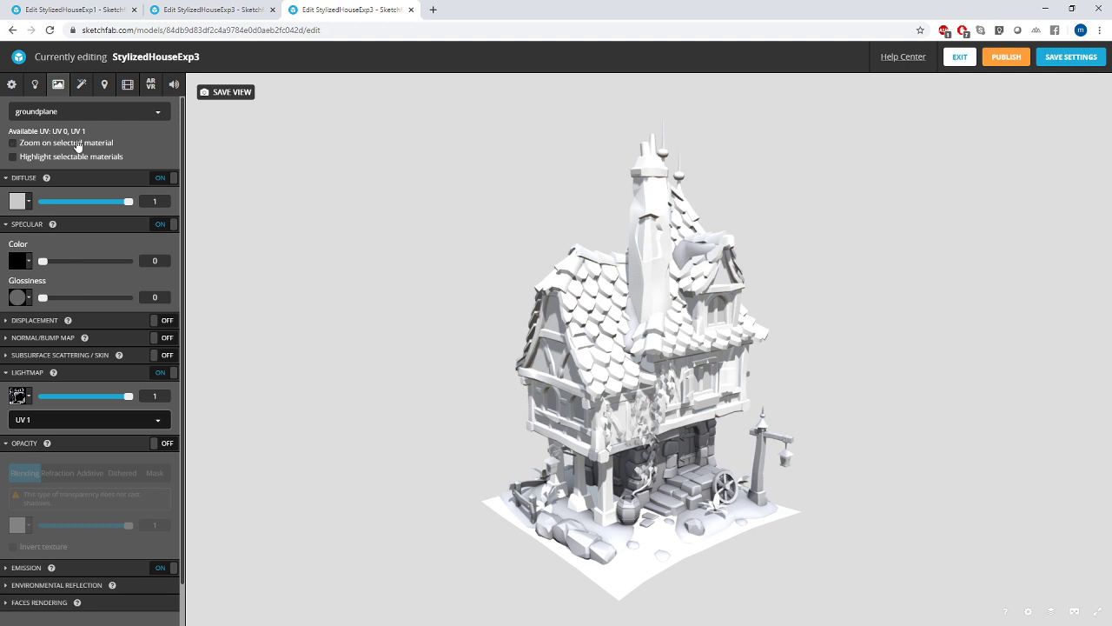
- Assign RooftilesEXPLightingMap.png as the lightmap of the roof material and set it to use UV 1
click(111, 113)
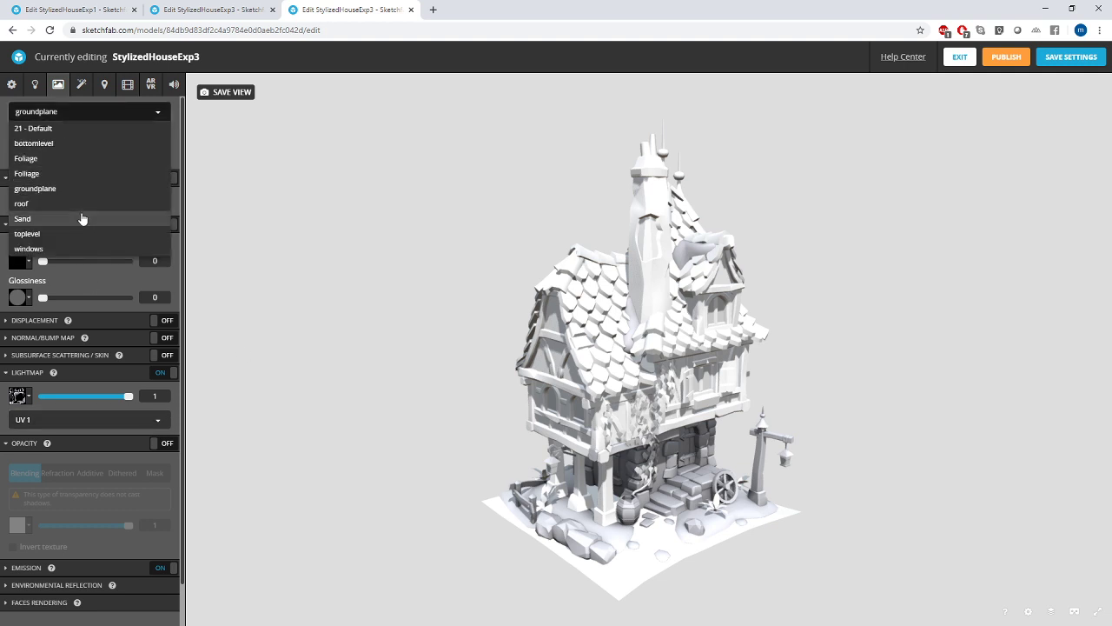
click(82, 219)
click(125, 114)
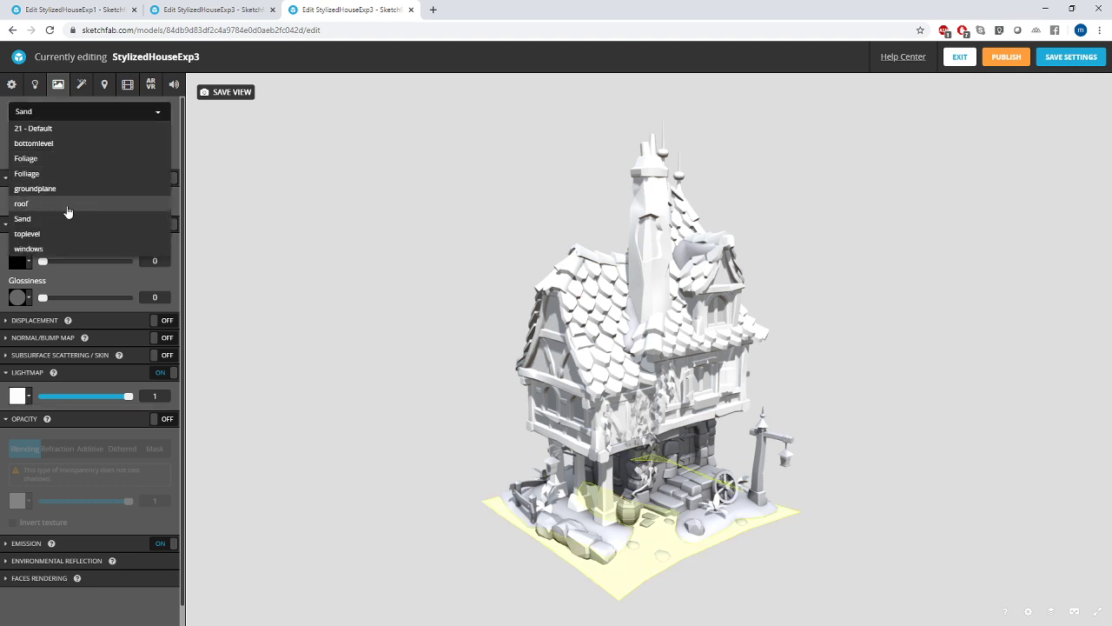
click(68, 205)
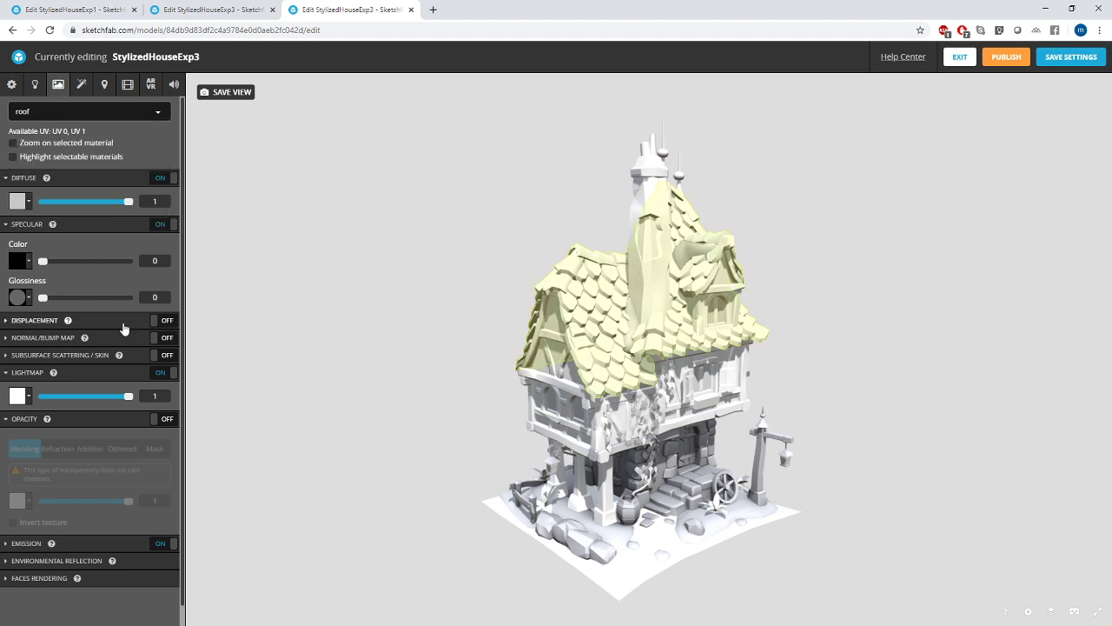
click(30, 397)
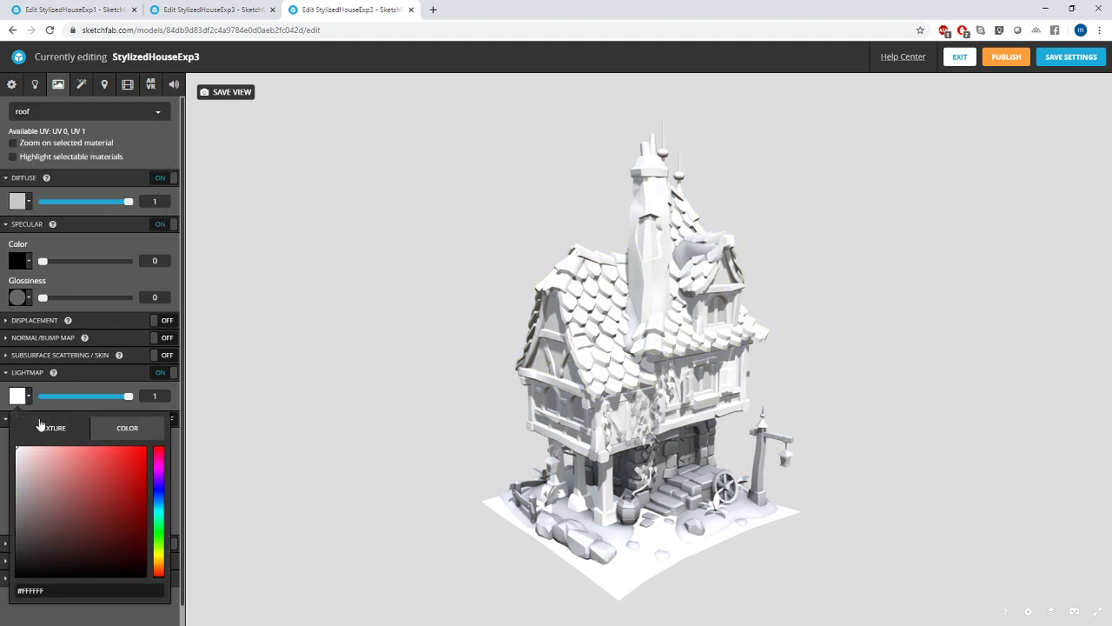
click(47, 426)
click(86, 485)
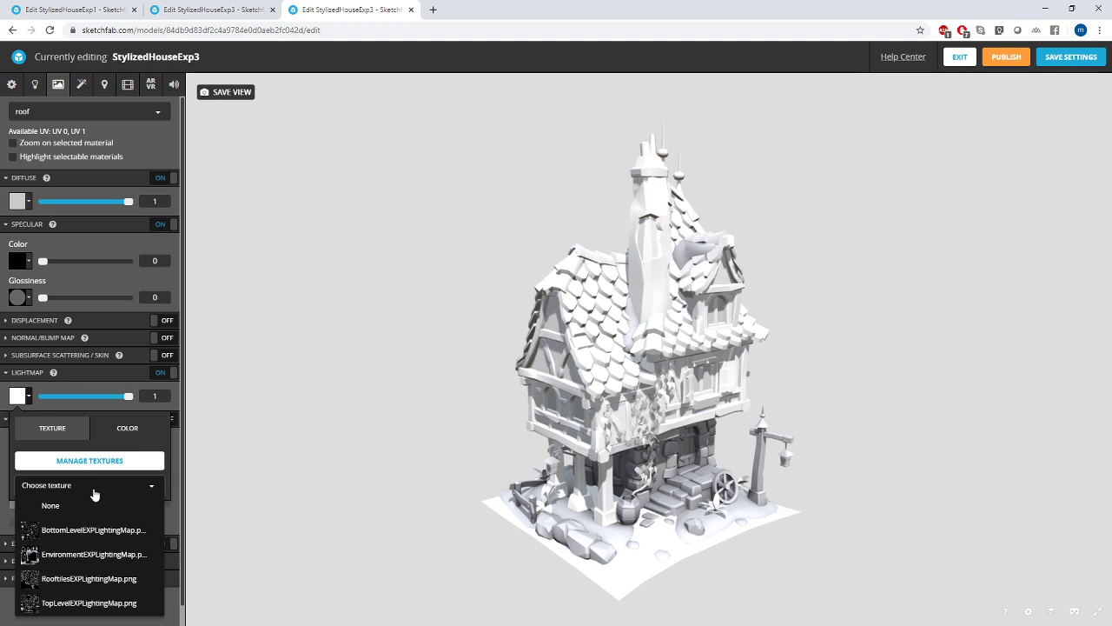
click(88, 578)
click(173, 439)
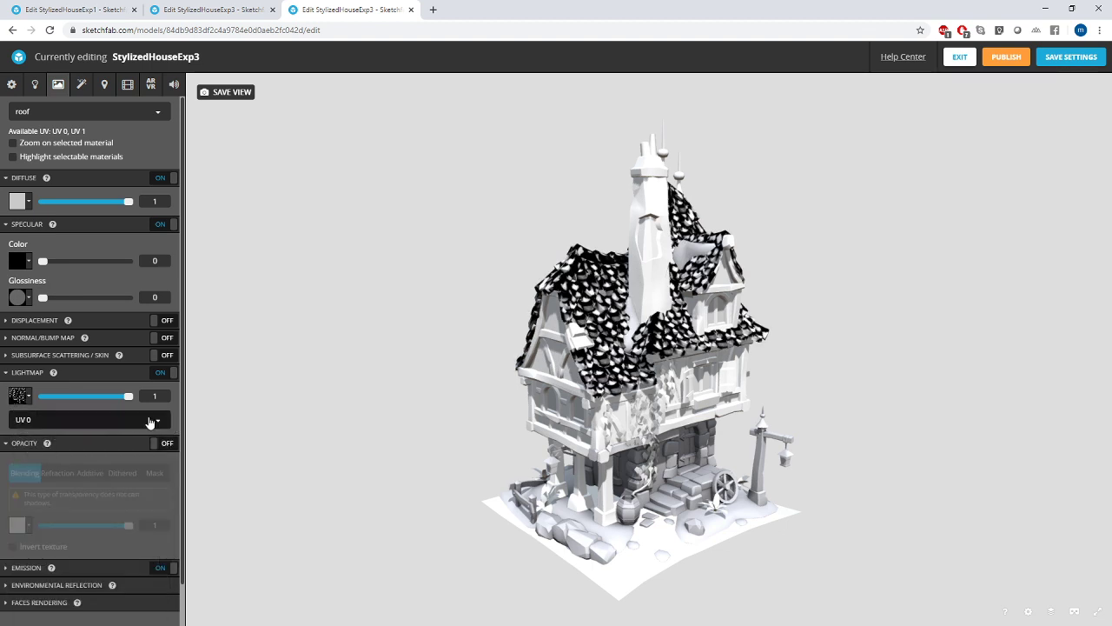
click(149, 420)
click(73, 452)
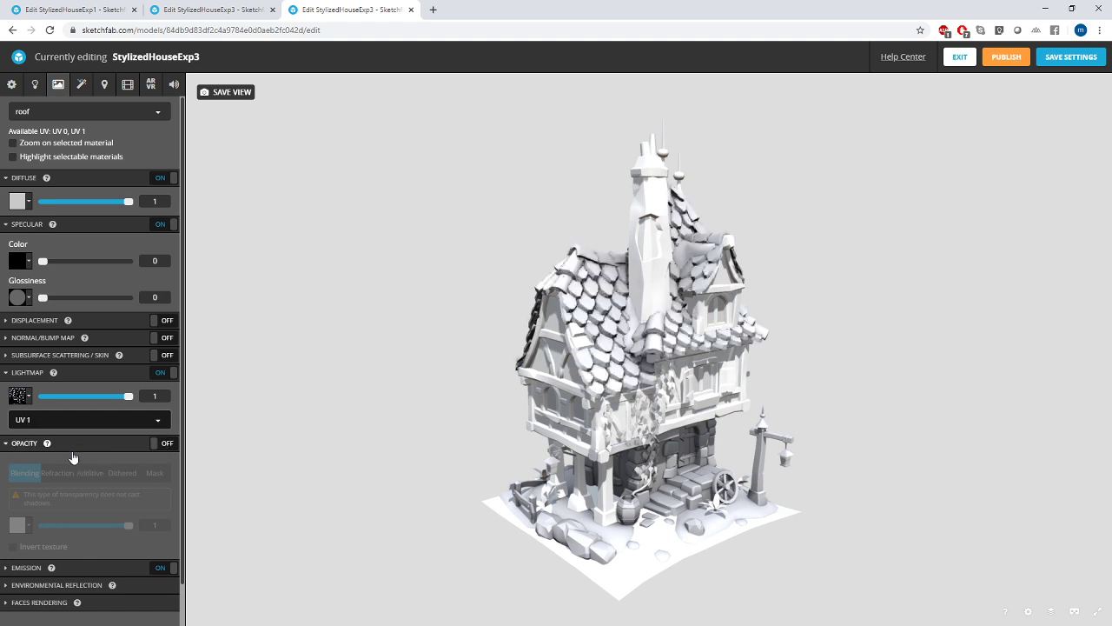
- Assign EnvironmentEXPLightingMap.png as the lightmap of the Sand material and set it to use UV 1
click(112, 112)
click(69, 229)
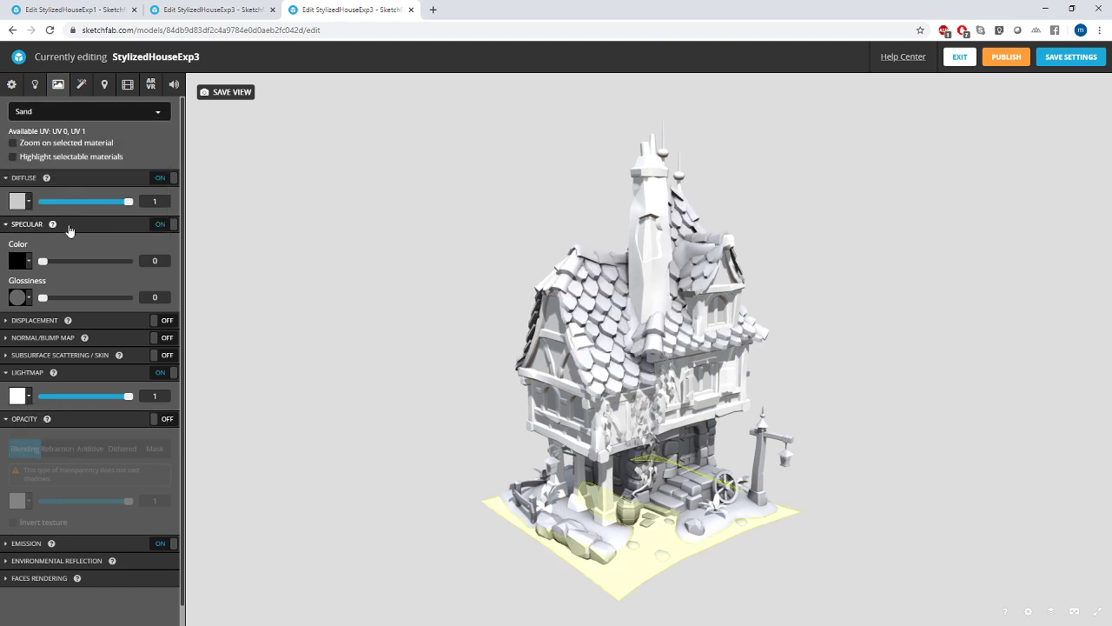
click(17, 395)
click(51, 428)
click(52, 486)
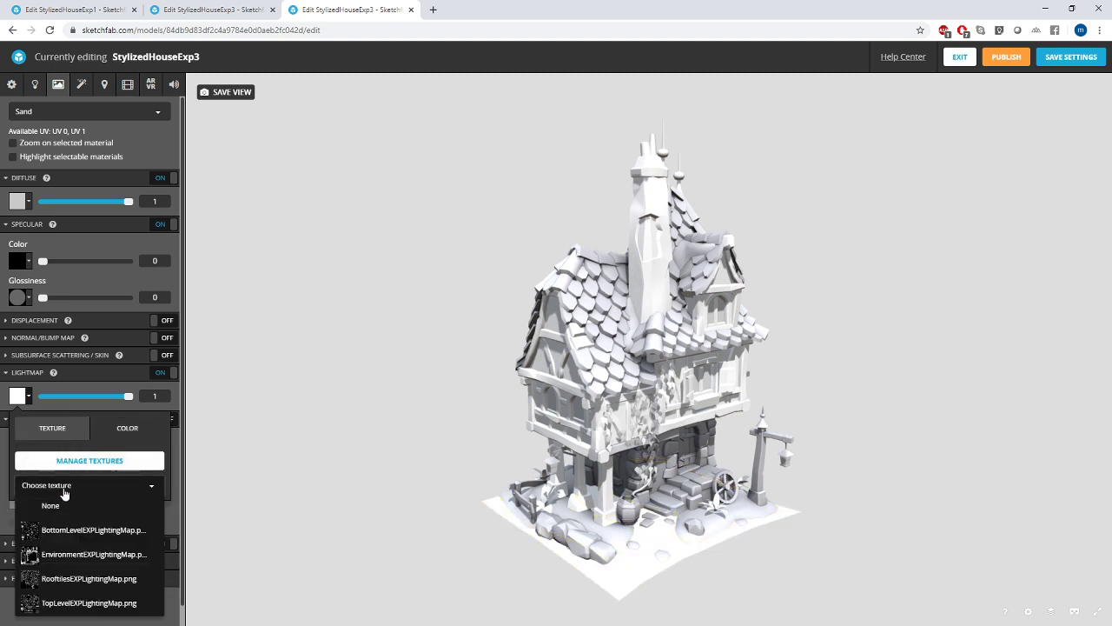
click(35, 532)
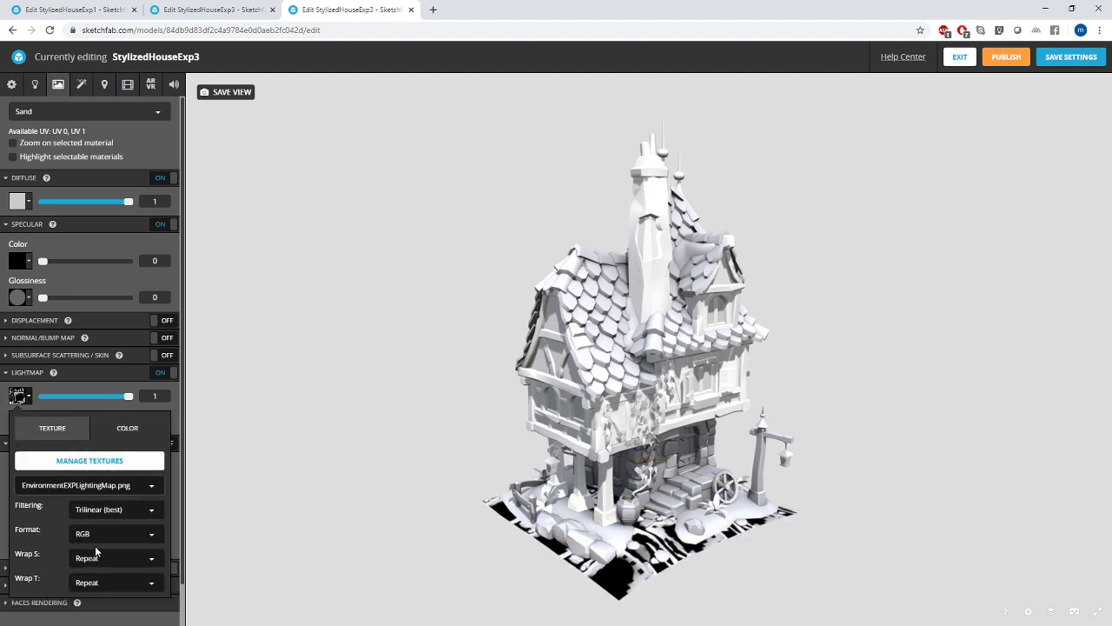
click(170, 409)
click(157, 419)
click(119, 452)
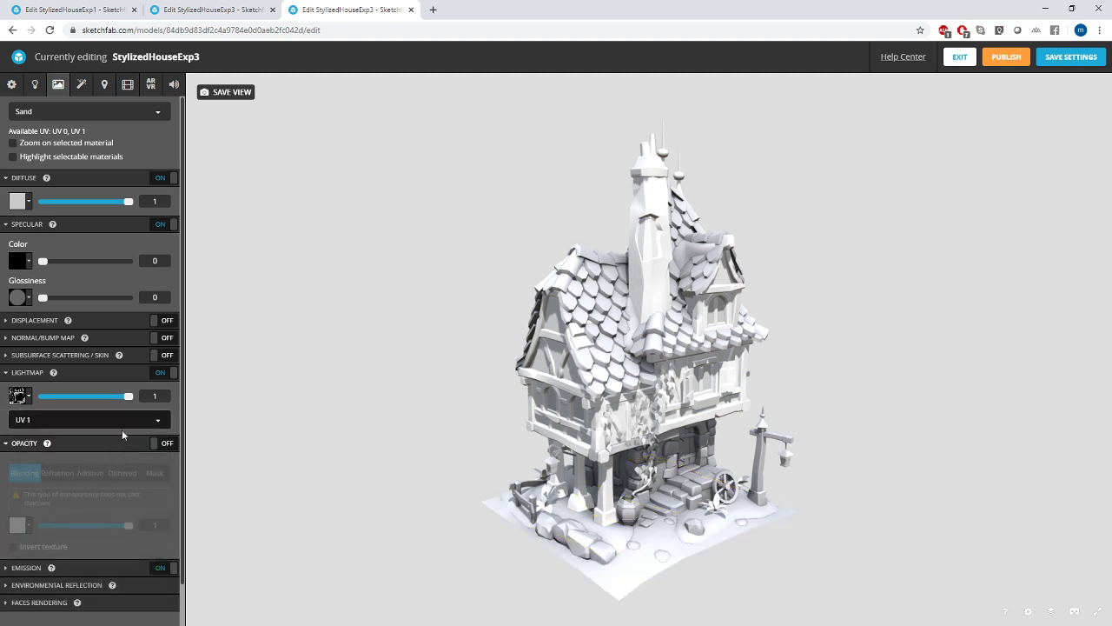
- Assign TopLevelEXPLightingMap.png as the lightmap of the toplevel material and set it to use UV 1
click(90, 112)
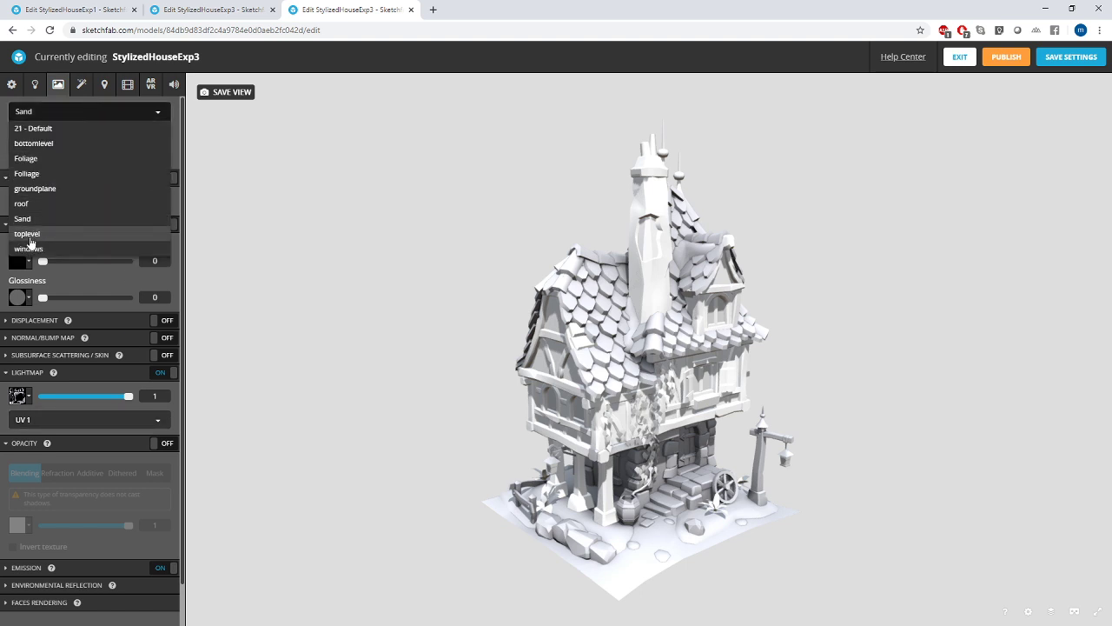
click(33, 235)
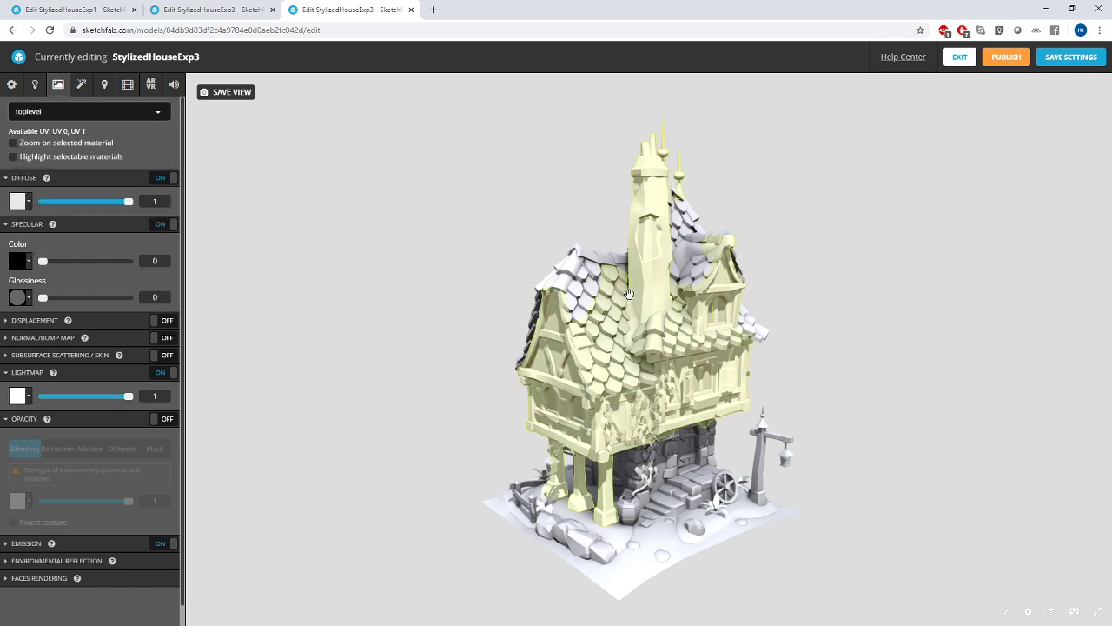
click(30, 398)
click(52, 428)
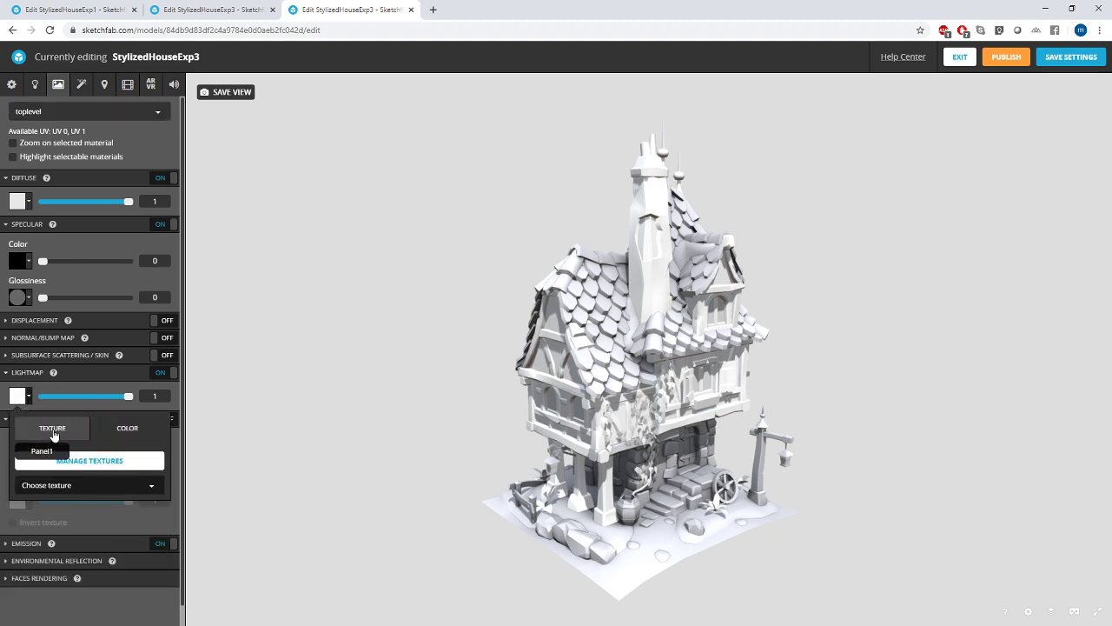
click(83, 484)
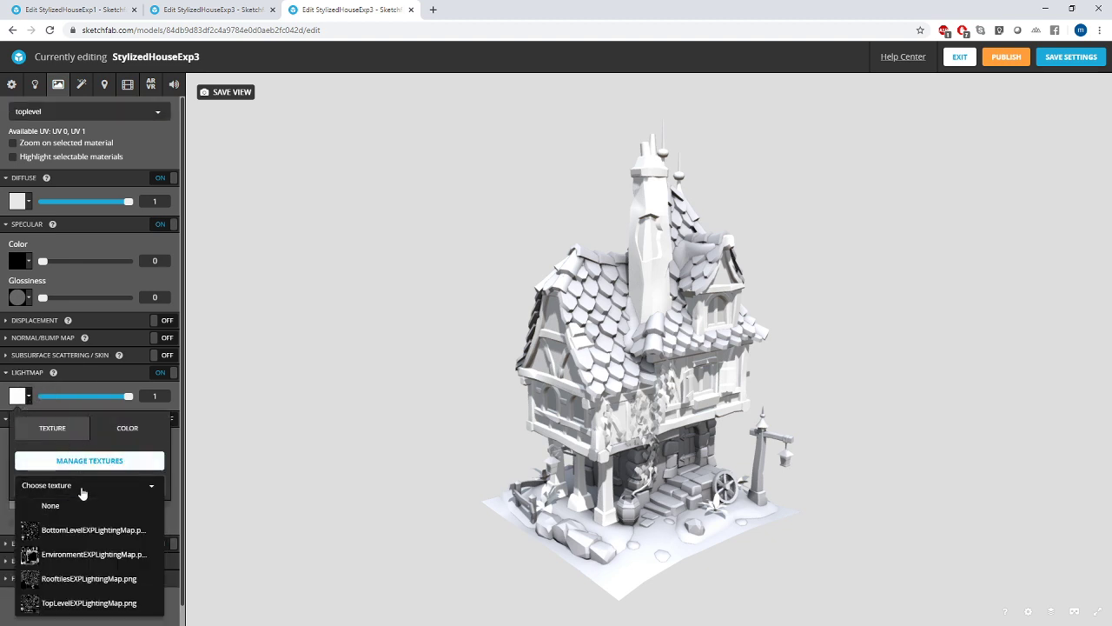
click(94, 603)
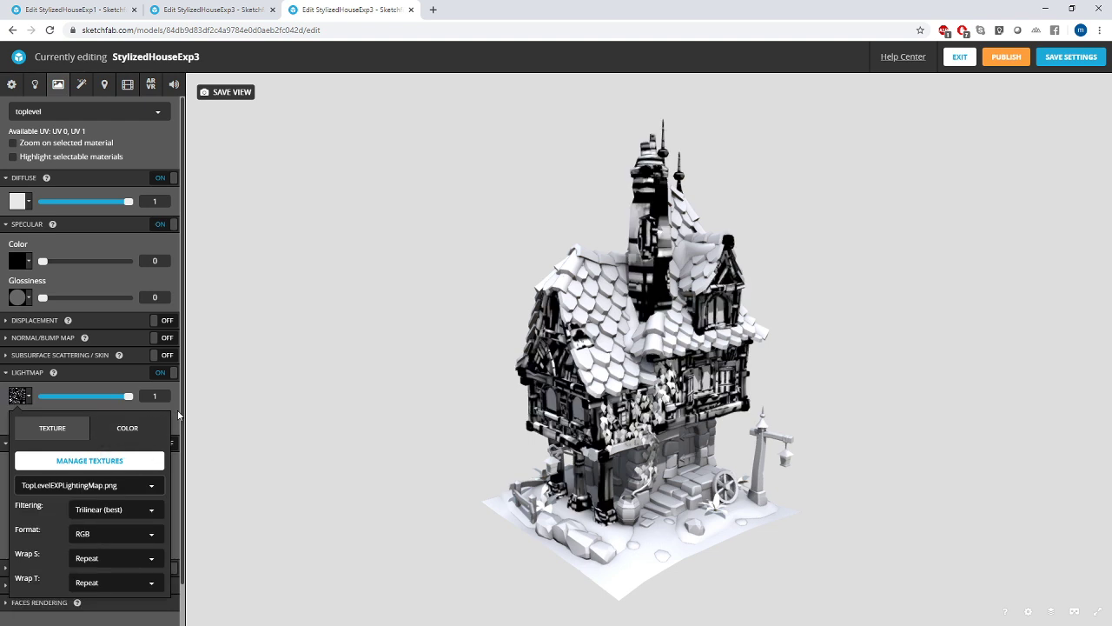
click(111, 419)
click(100, 452)
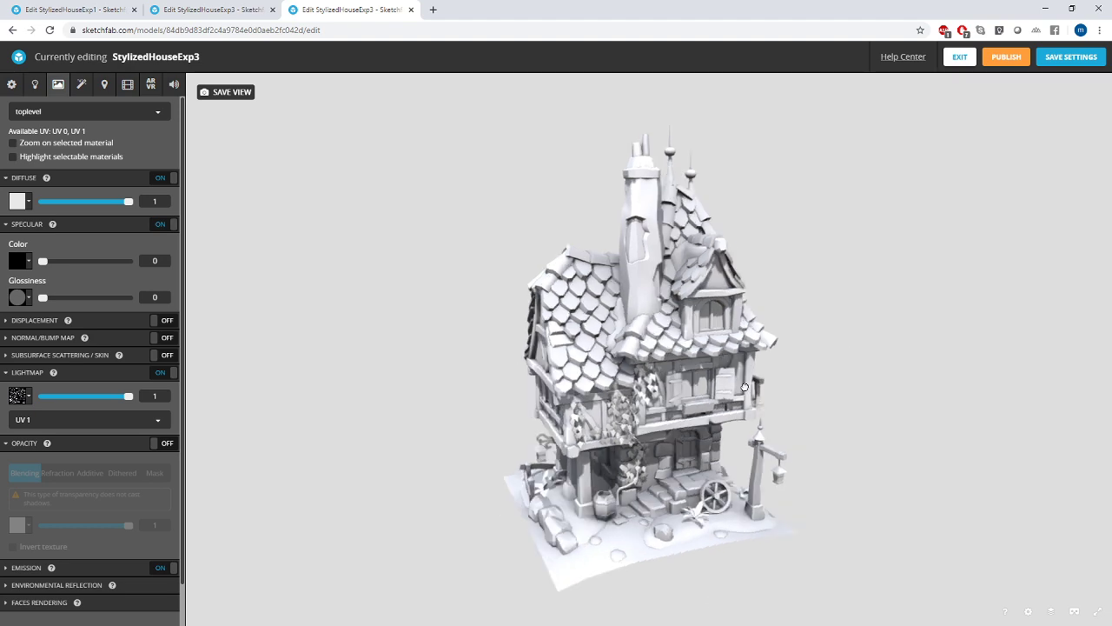
- Examine the baked lightmap shading on the whole house from several sides, from below and close up on the roof
drag(744, 386, 399, 340)
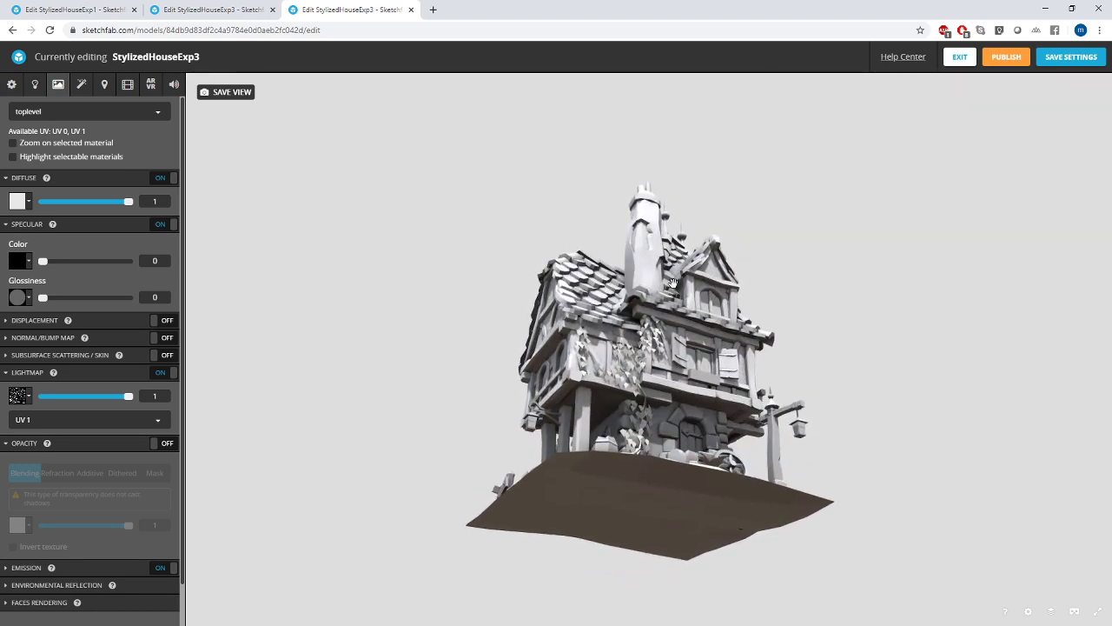
drag(637, 386, 676, 431)
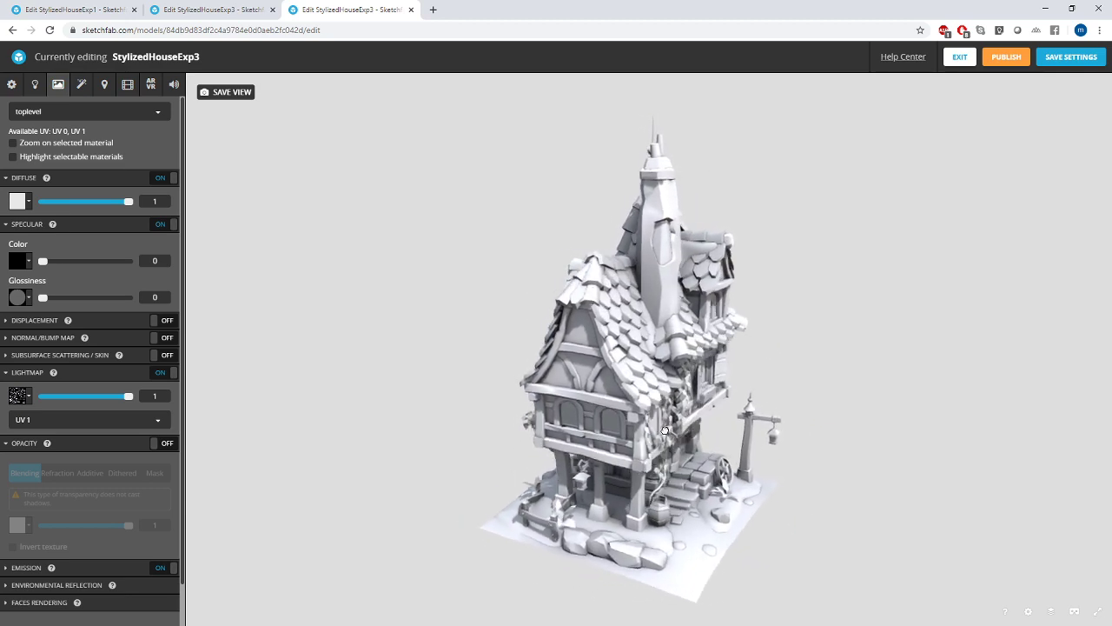
scroll(606, 387, up, 5)
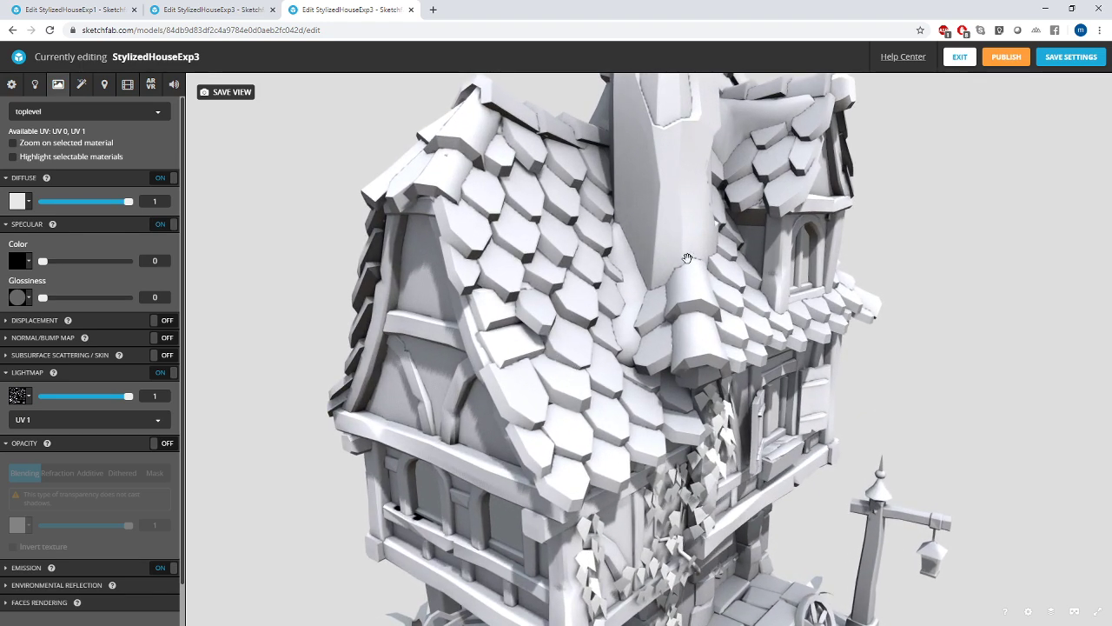
scroll(622, 264, down, 5)
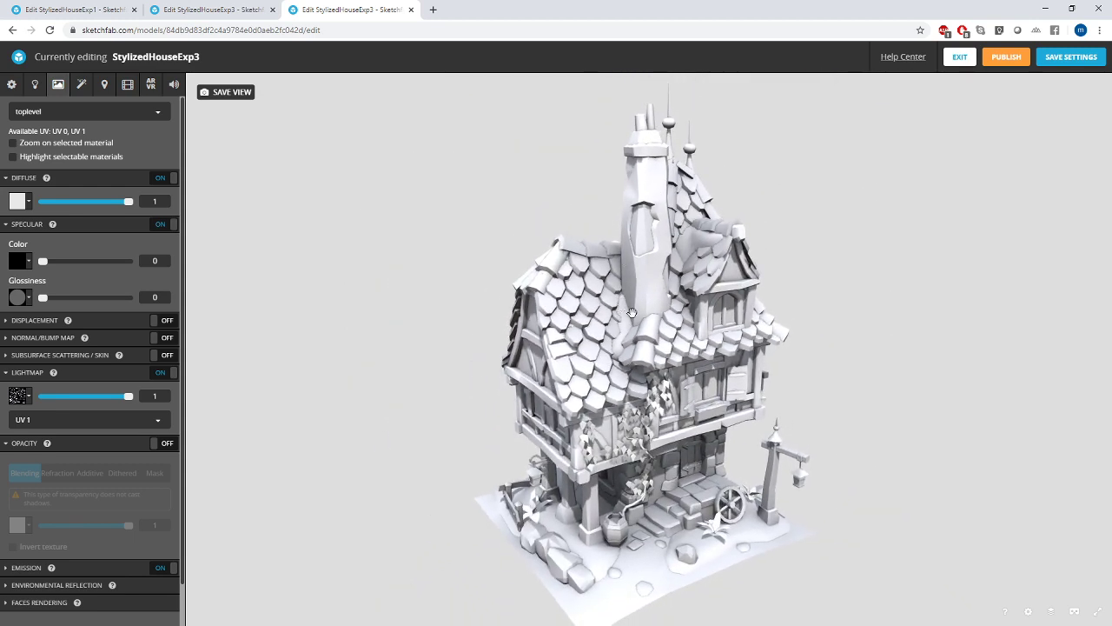
drag(632, 312, 732, 477)
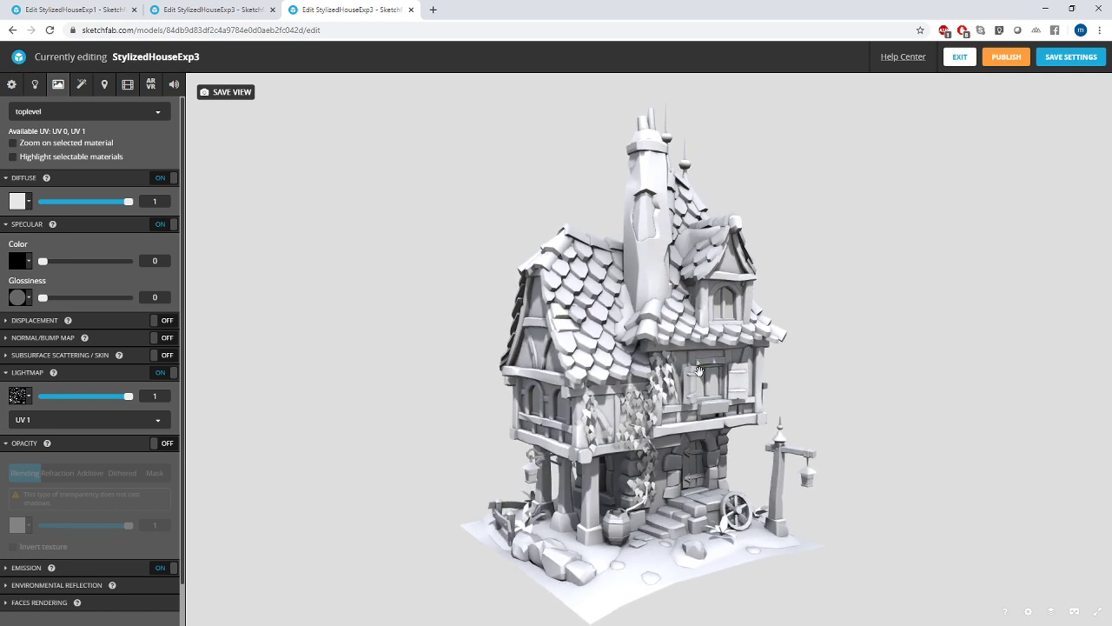
drag(692, 388, 686, 374)
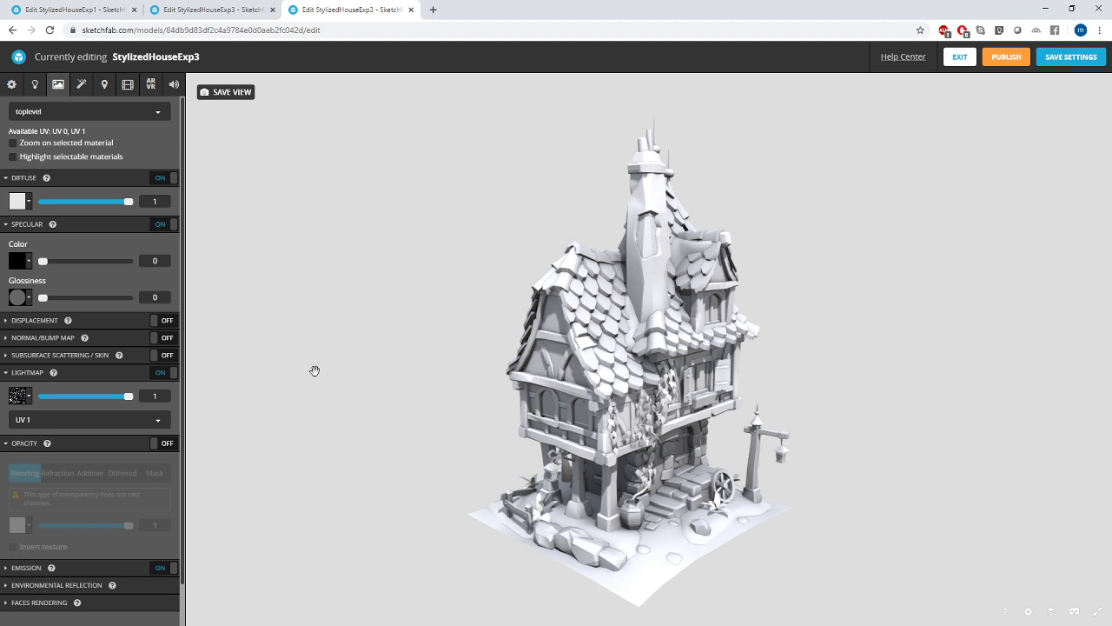
drag(688, 391, 617, 388)
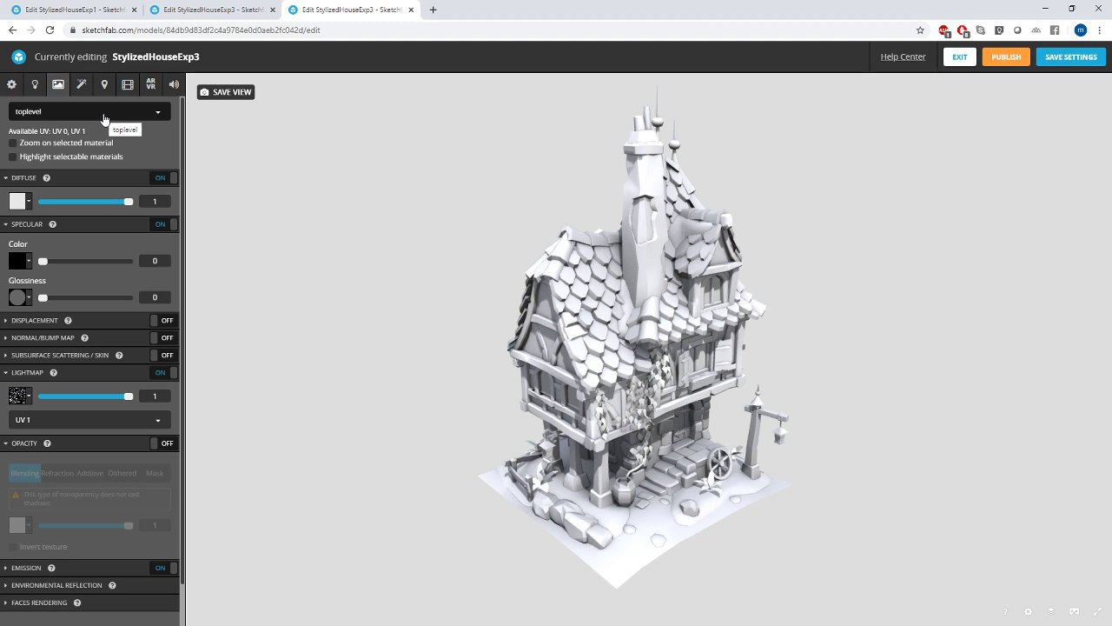
mouse_move(687, 435)
mouse_down()
mouse_move(658, 445)
mouse_move(822, 437)
mouse_move(672, 438)
mouse_up()
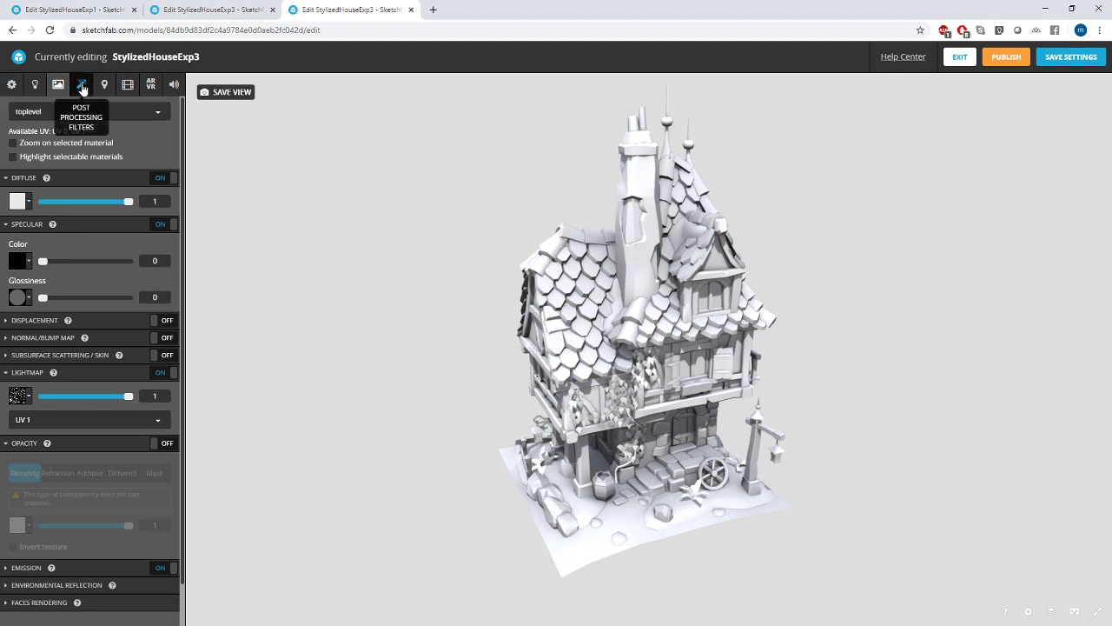
- Turn on the SSAO post-processing filter and check its shading on the lightmapped house
click(82, 88)
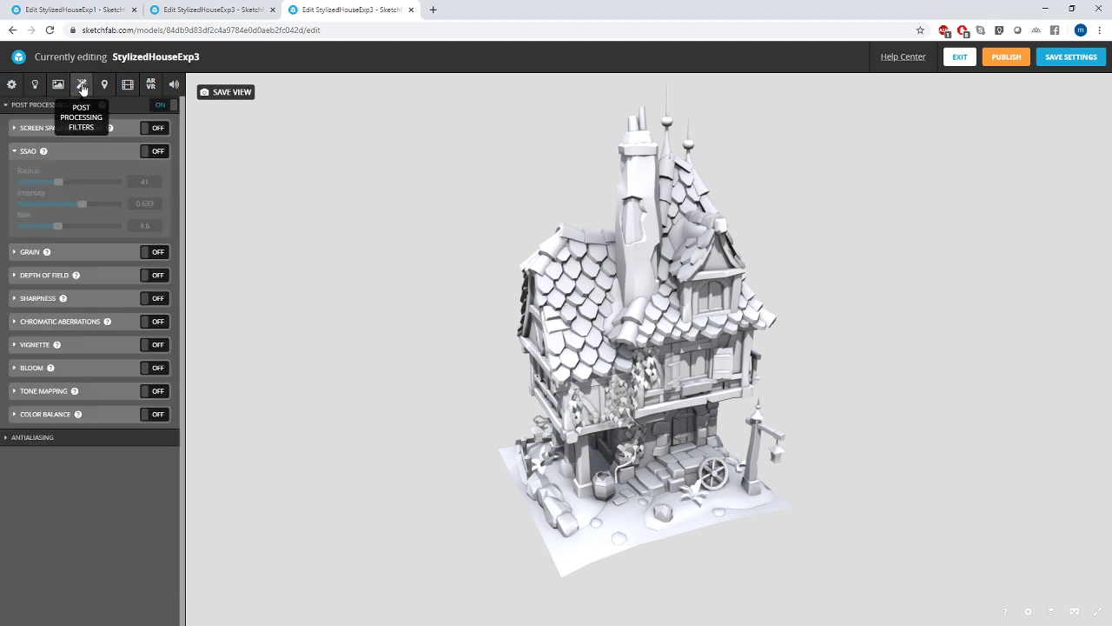
click(147, 154)
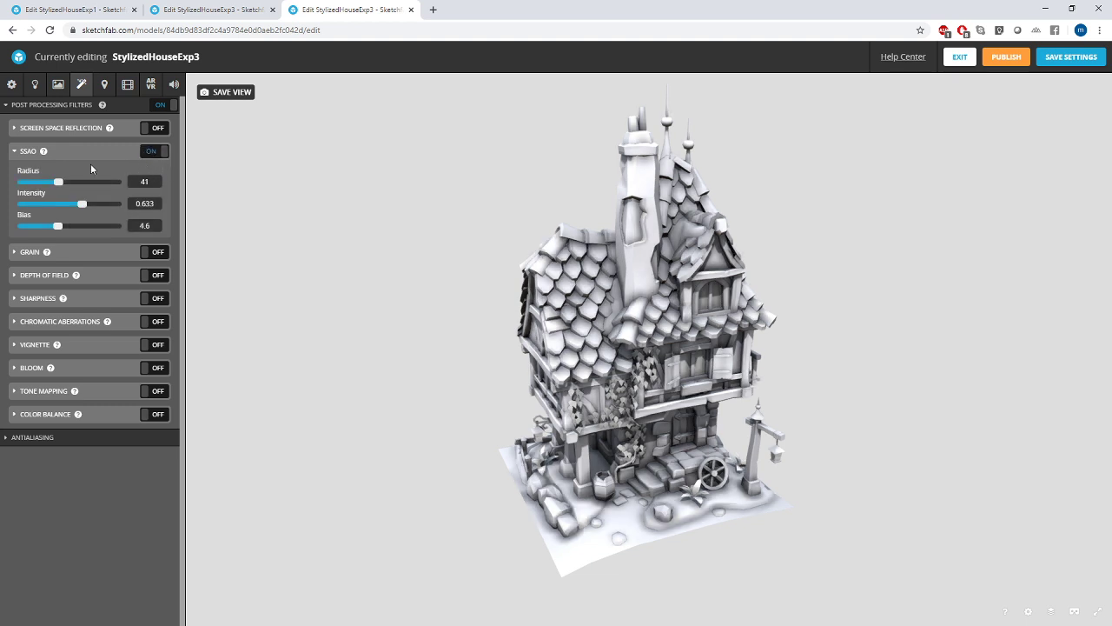
drag(402, 331, 454, 449)
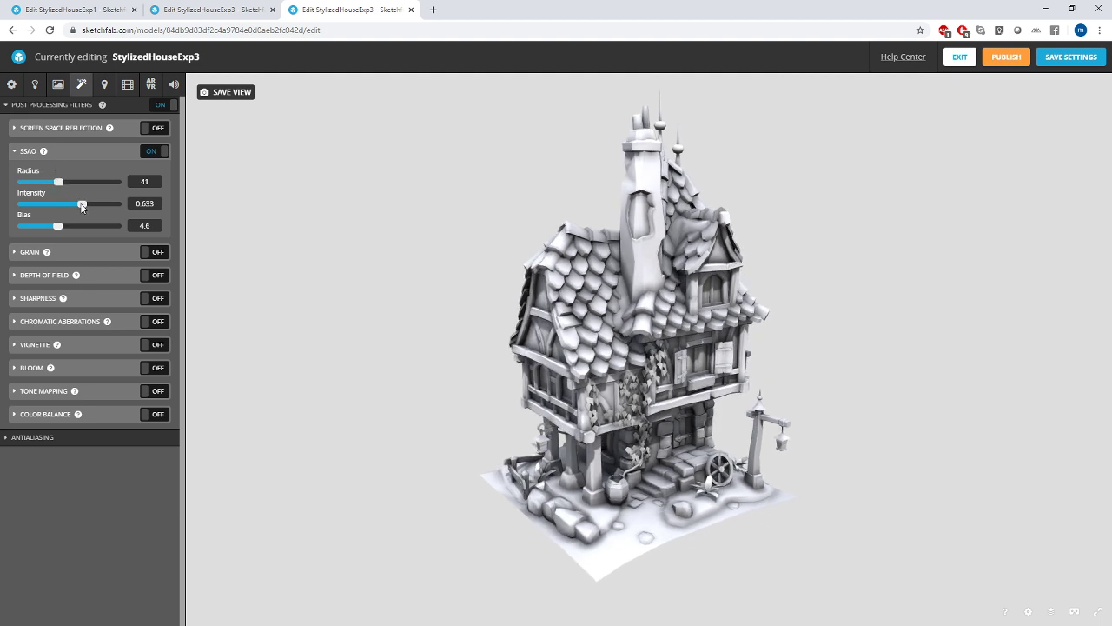
- Lower the SSAO intensity to 0.261 and compare the house with the filter off and on, leaving it on
drag(84, 204, 51, 207)
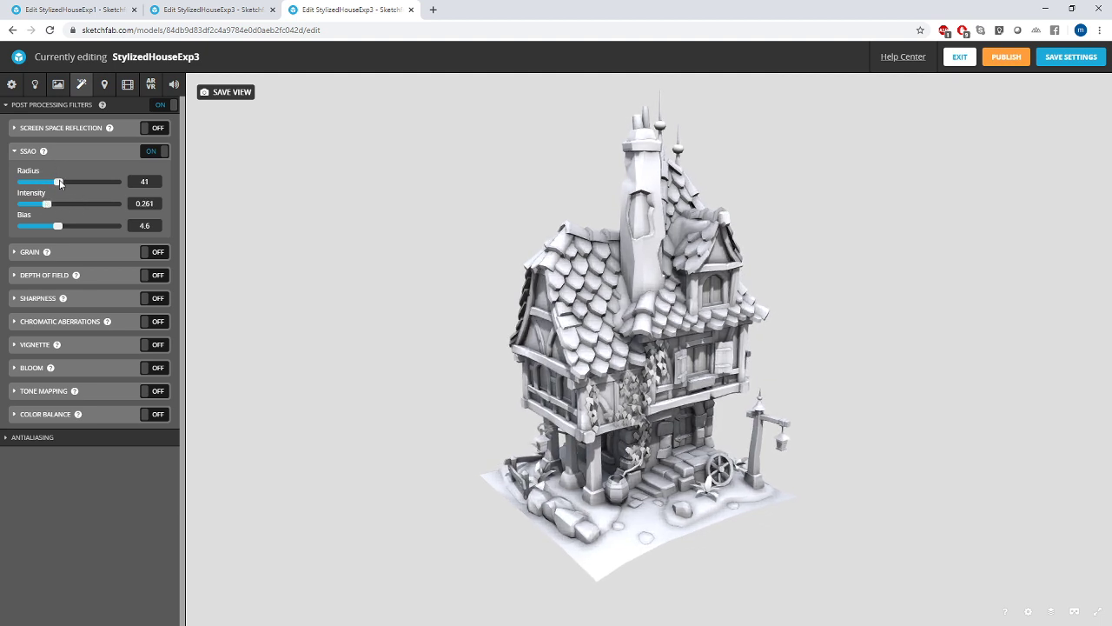
click(160, 152)
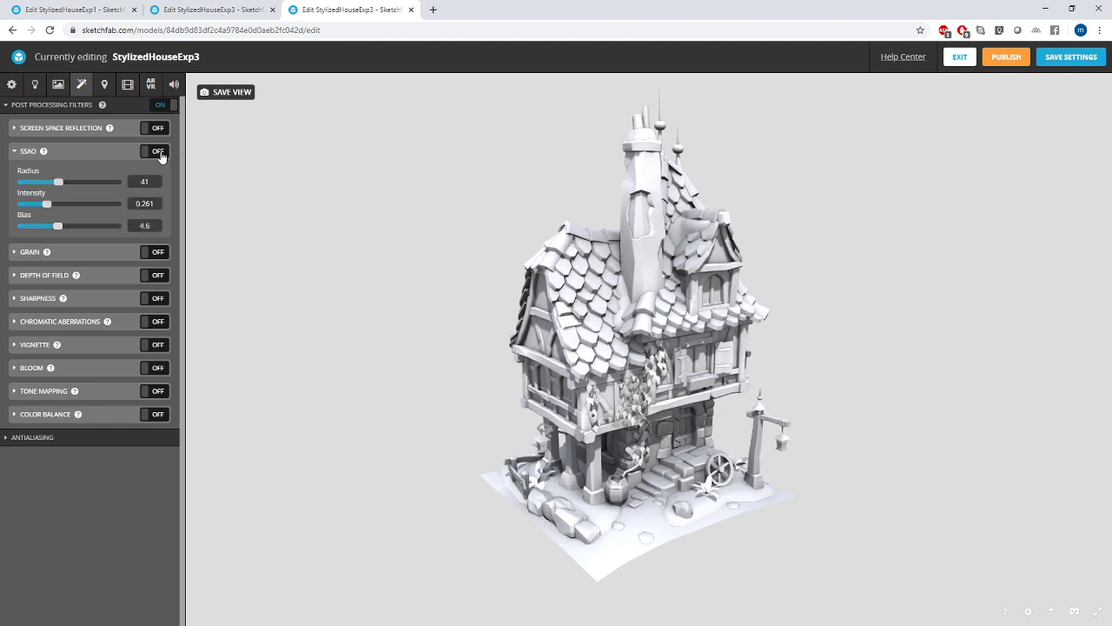
click(159, 152)
click(160, 152)
click(160, 152)
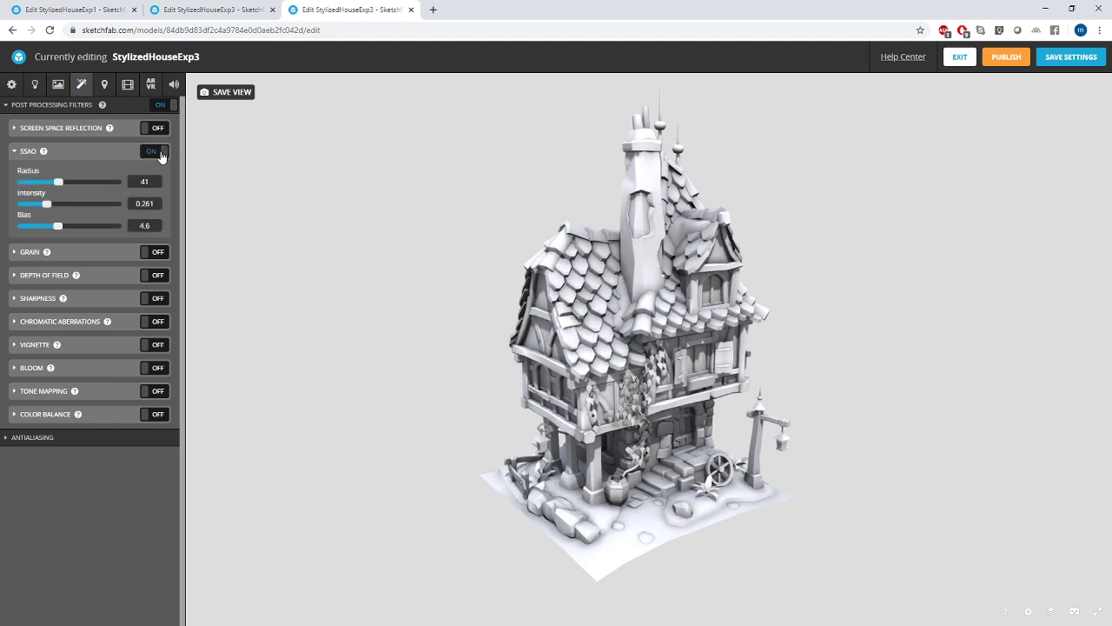
- Examine the SSAO shading on the house from another side and from farther away
drag(469, 394, 758, 396)
scroll(759, 395, down, 3)
scroll(759, 395, down, 3)
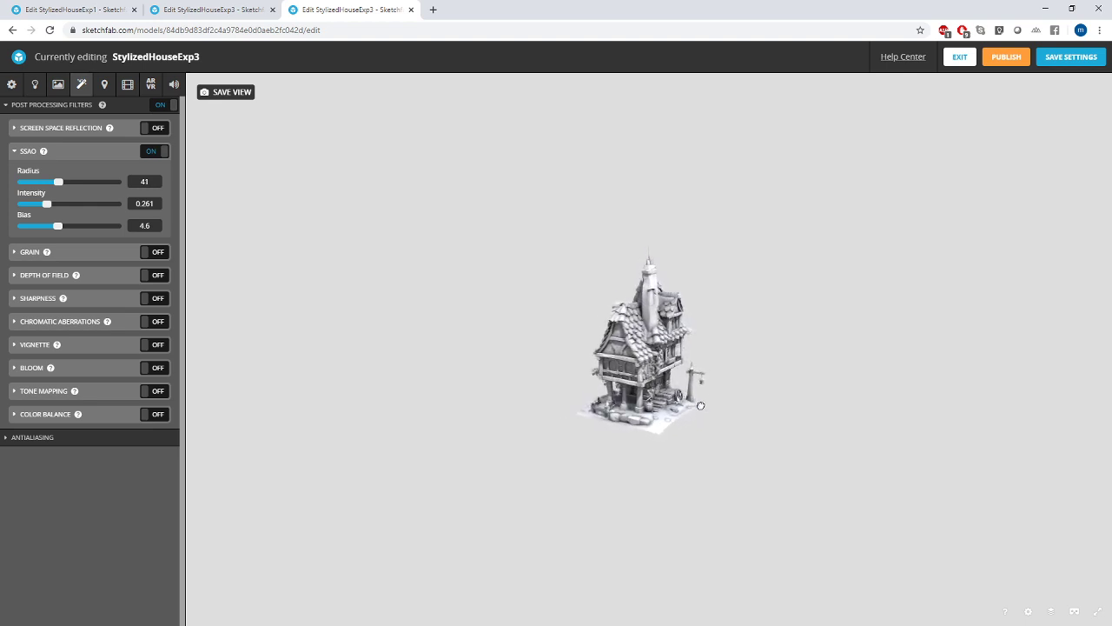
drag(732, 397, 662, 400)
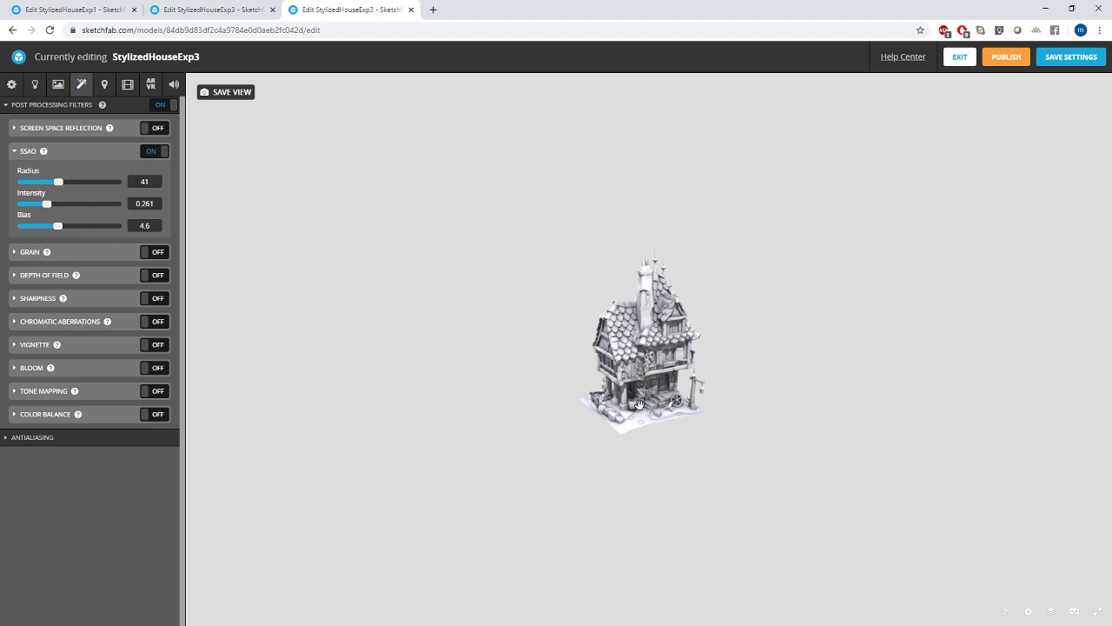
drag(627, 393, 637, 391)
scroll(638, 391, up, 5)
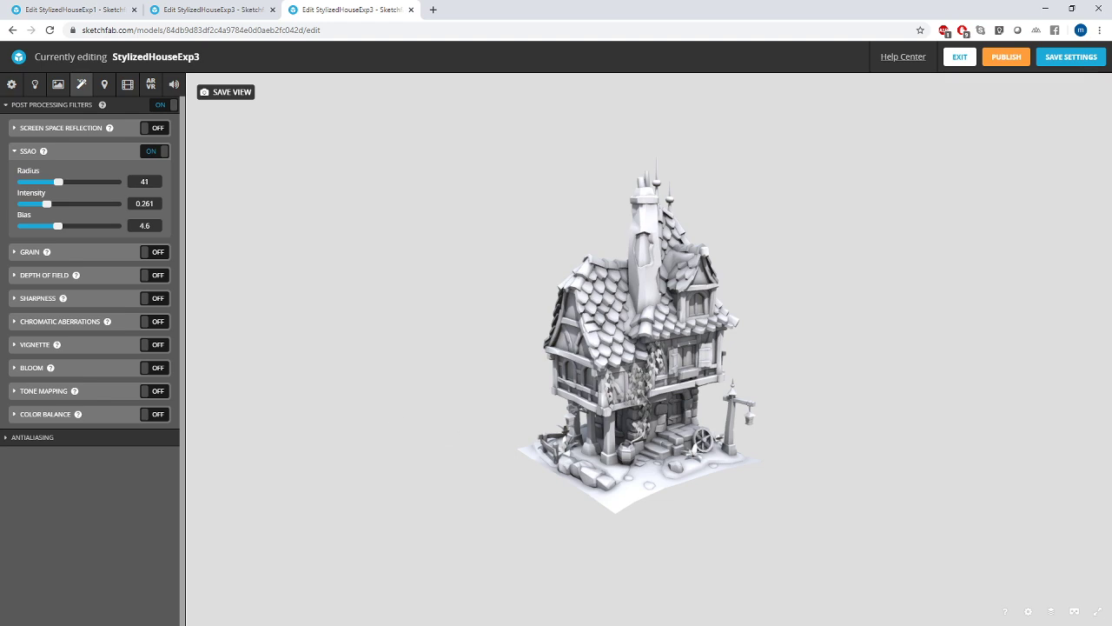
- Switch to 3ds Max and look over the textured house model in the perspective view
key(alt+Tab)
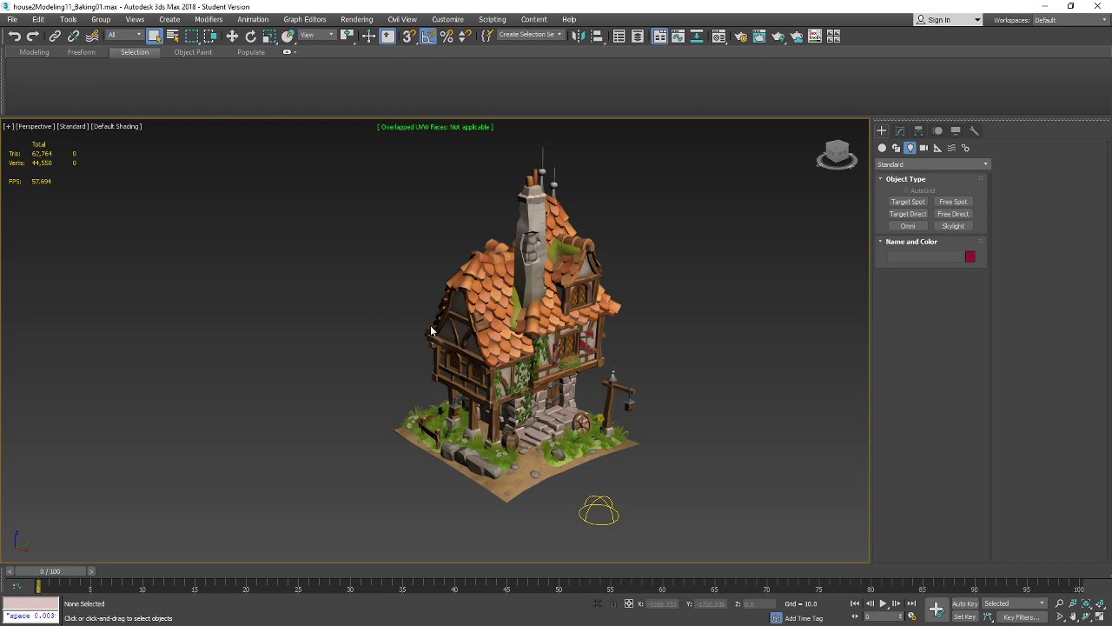
scroll(671, 326, up, 6)
middle_drag(664, 349, 674, 335)
scroll(682, 339, down, 6)
click(538, 259)
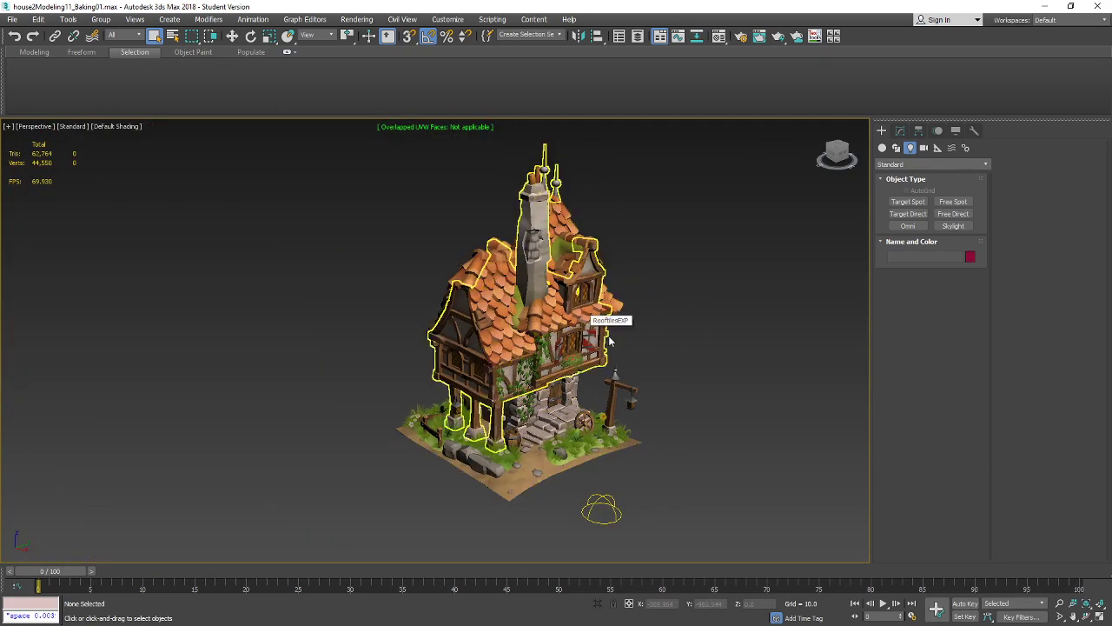
alt+middle_drag(632, 331, 671, 339)
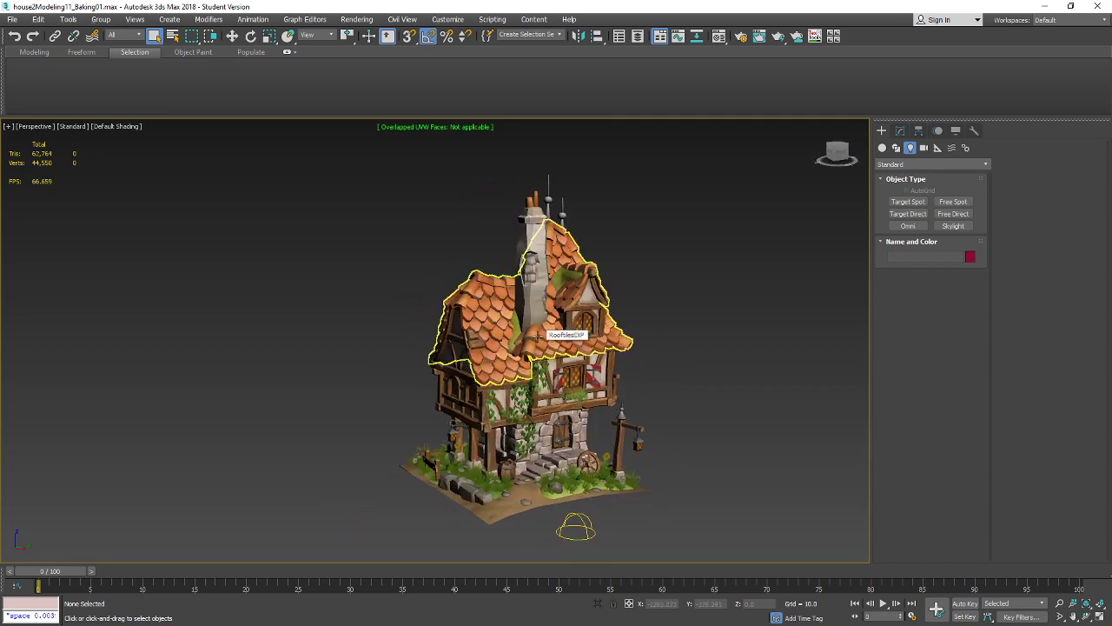
- Move the roof tiles and the top level out of the house along the Y axis to separate them from the rest
click(539, 337)
key(w)
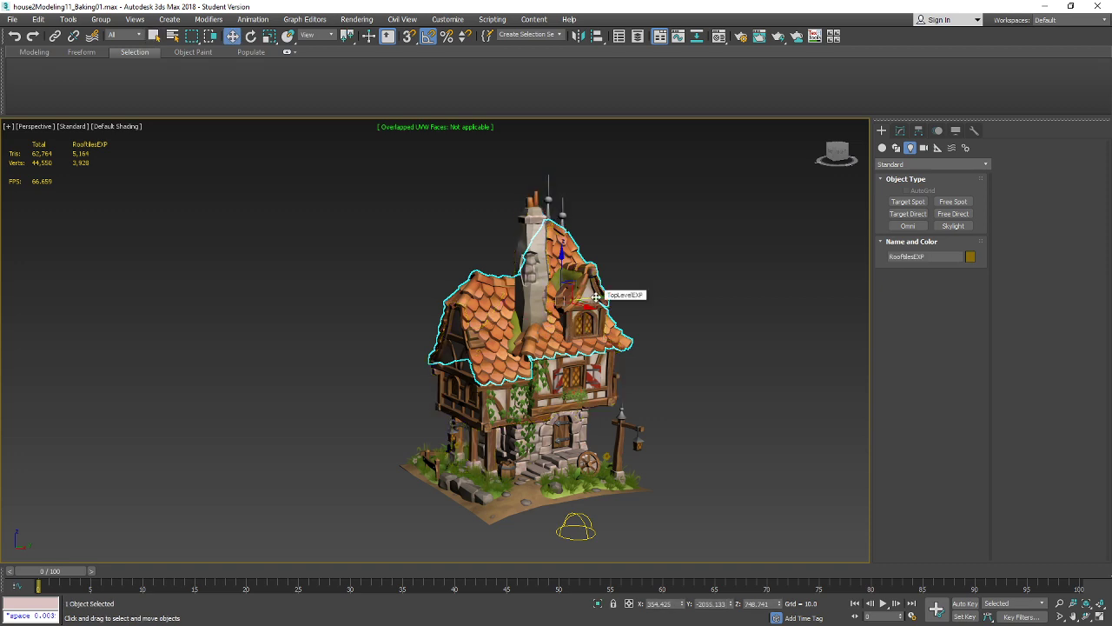
drag(596, 297, 280, 328)
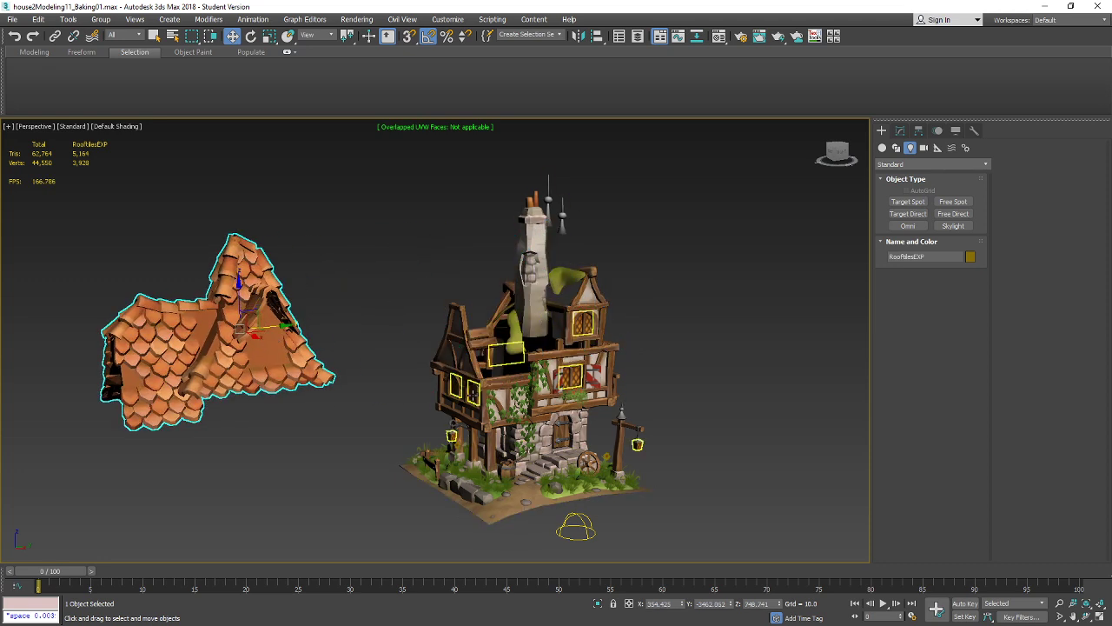
click(475, 380)
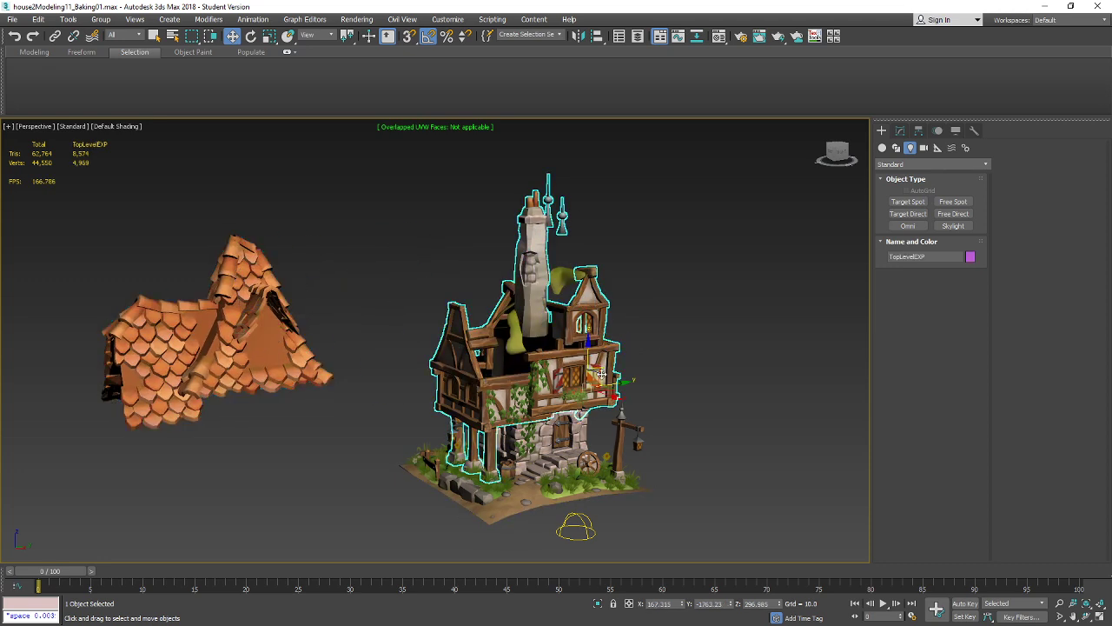
drag(622, 382, 401, 426)
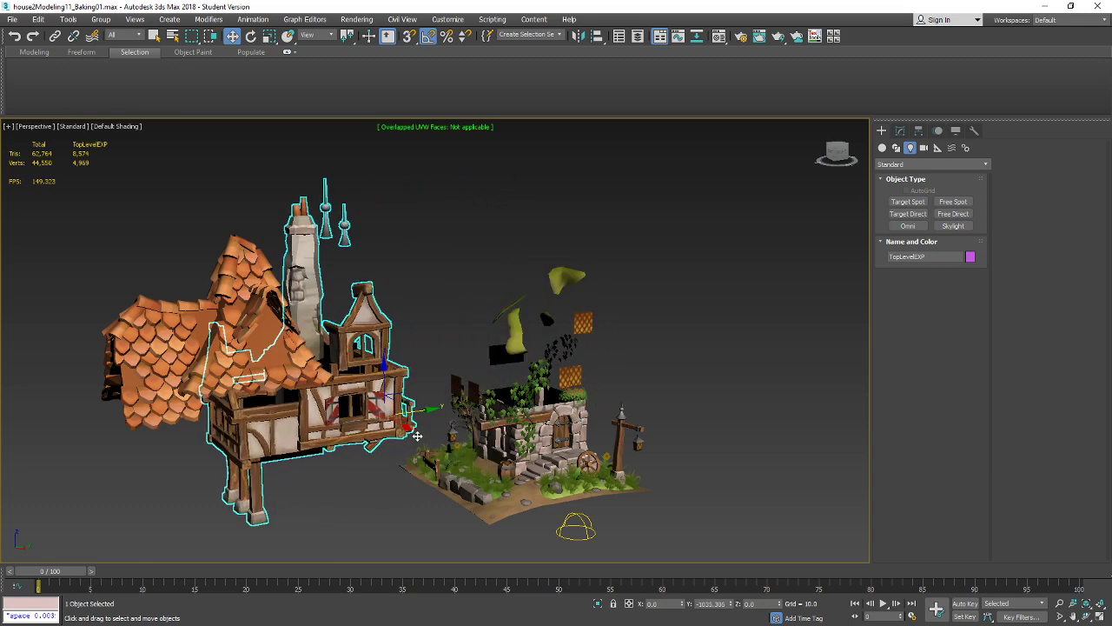
- Move the stone bottom level and the window panes along the Y axis towards the separated roof and top level
click(549, 428)
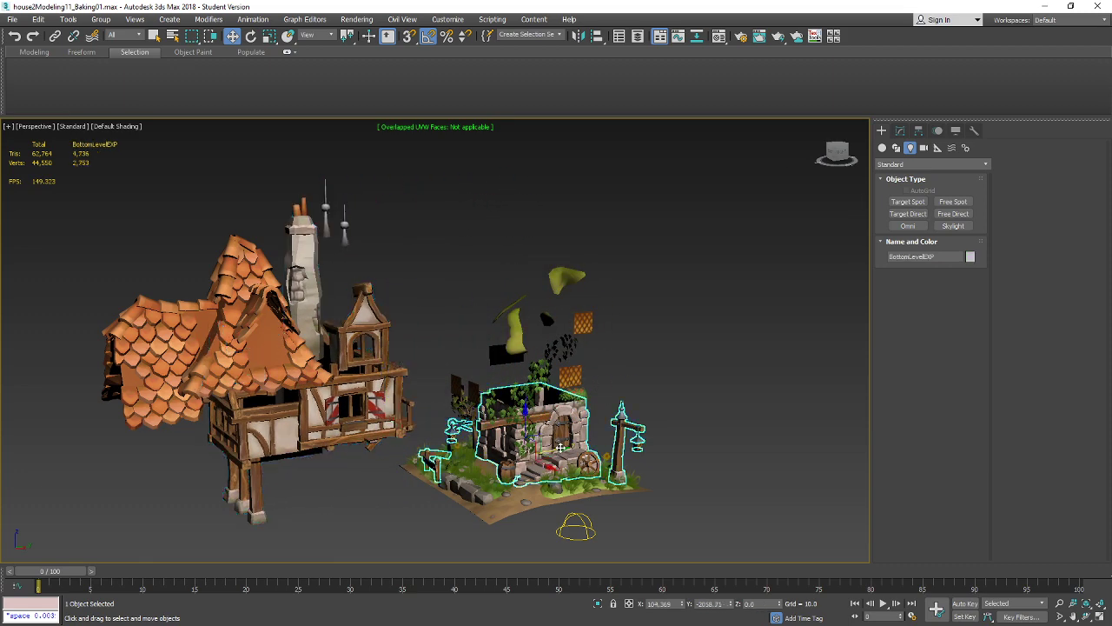
drag(560, 447, 409, 496)
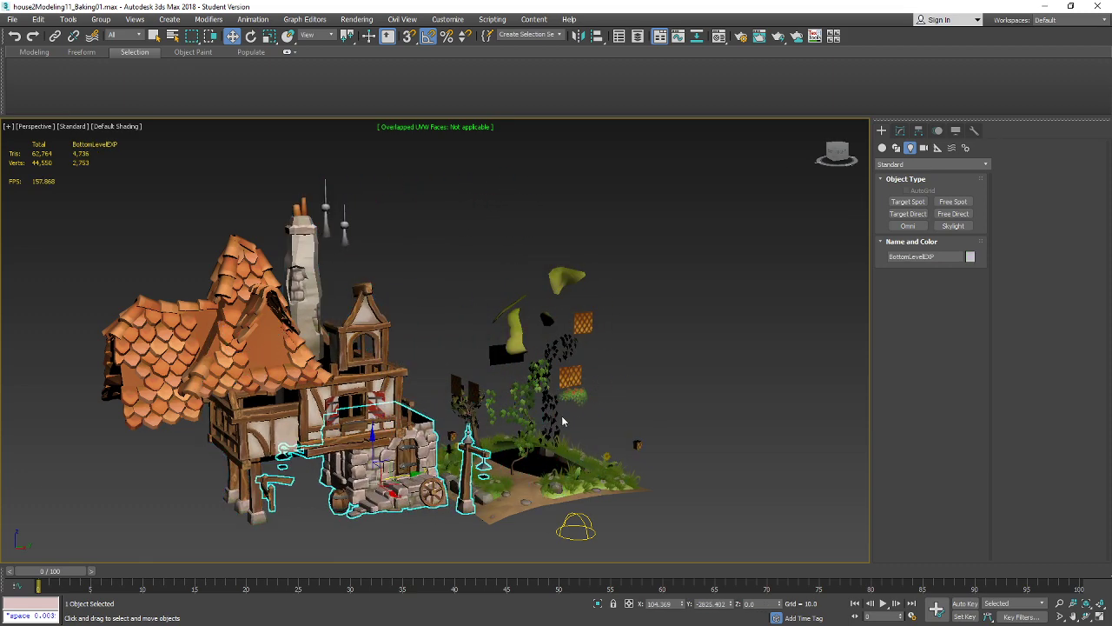
click(570, 372)
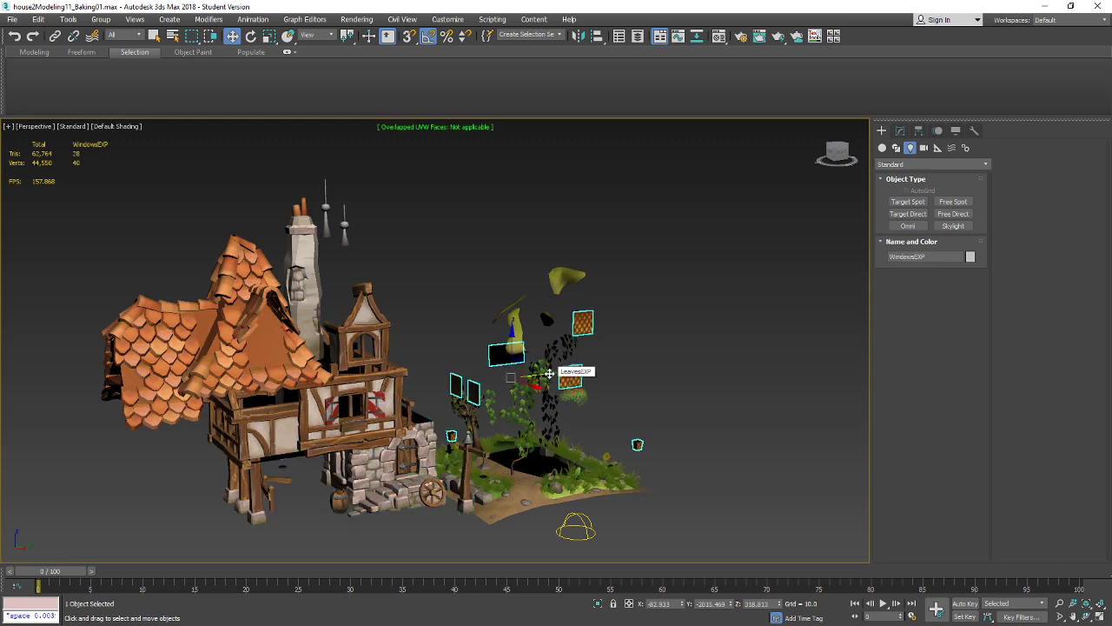
drag(549, 374, 443, 398)
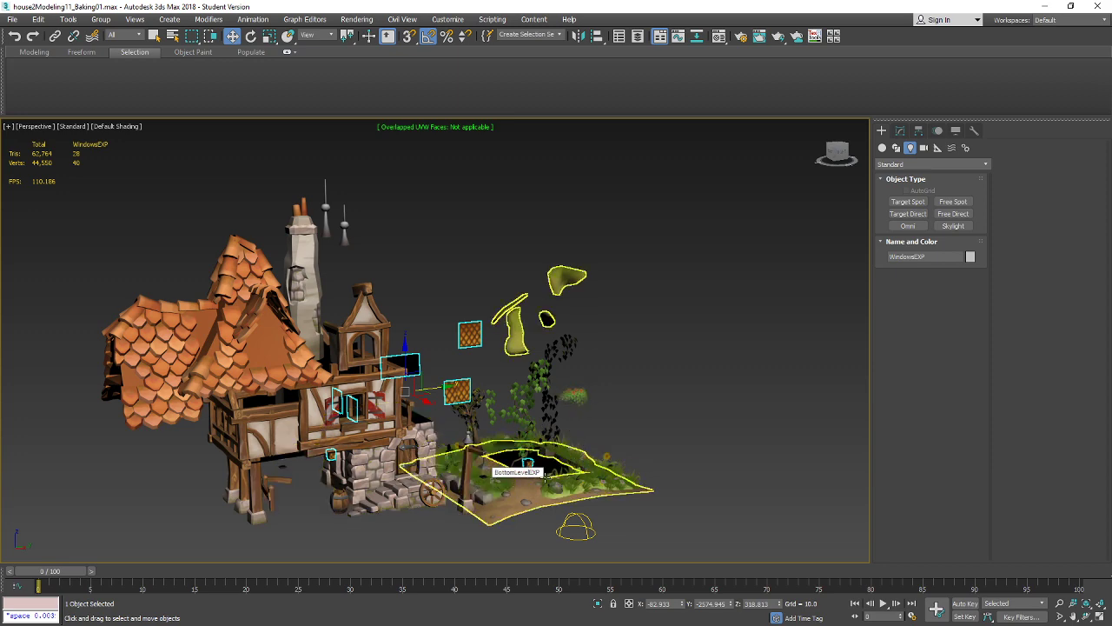
- Move the environment ground and moss object along the Y axis, away from the separated house parts
mouse_move(695, 477)
alt+middle_down()
mouse_move(706, 455)
mouse_move(694, 473)
mouse_move(682, 465)
alt+middle_up()
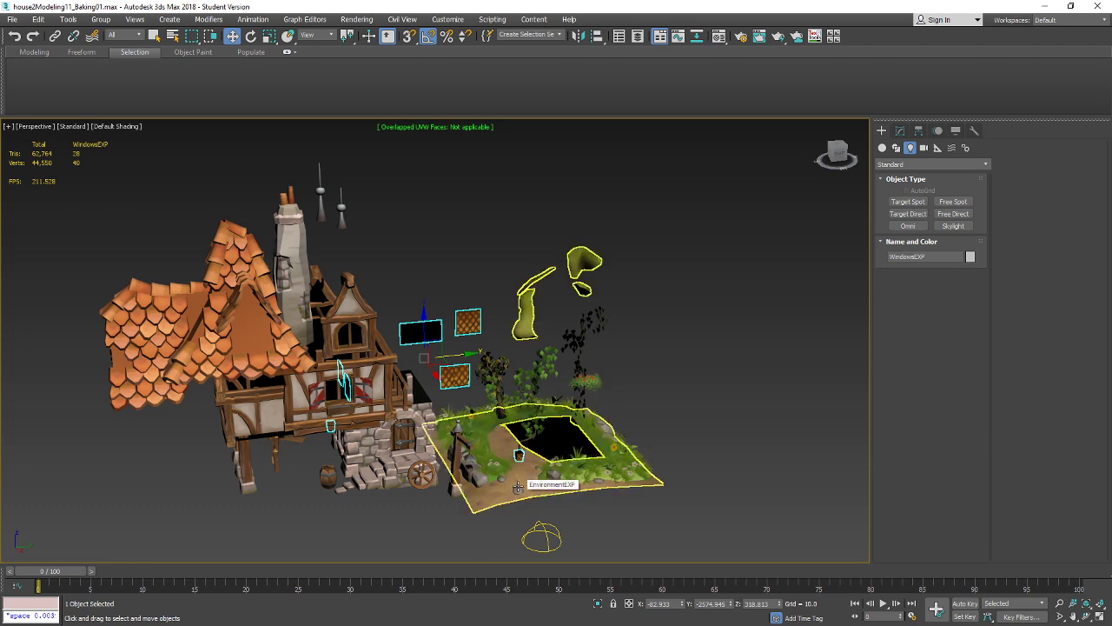
click(578, 465)
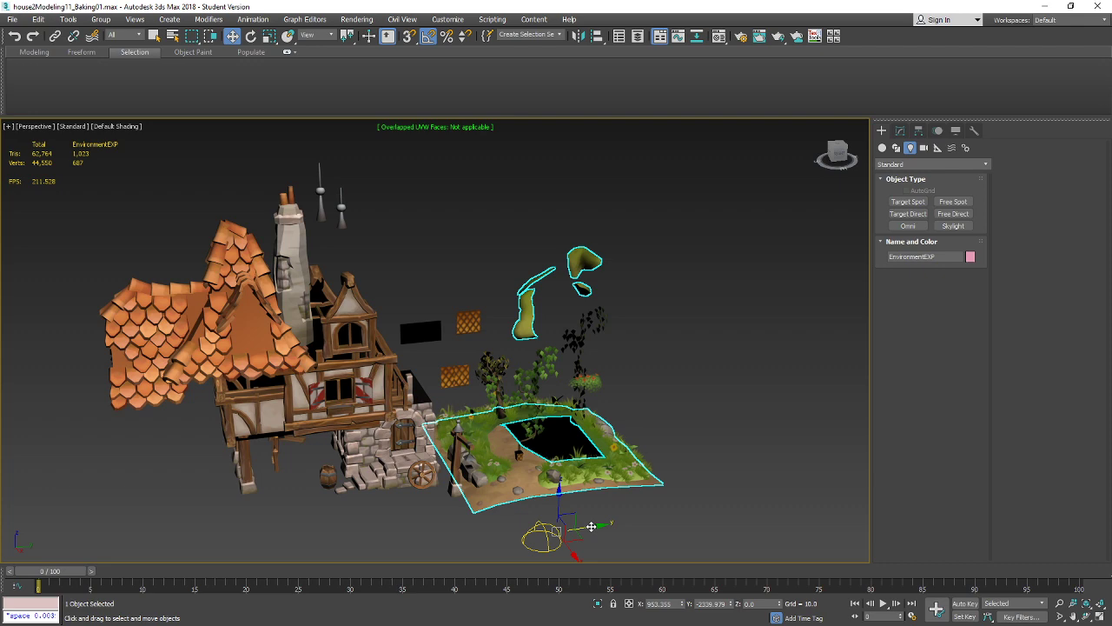
drag(590, 527, 770, 502)
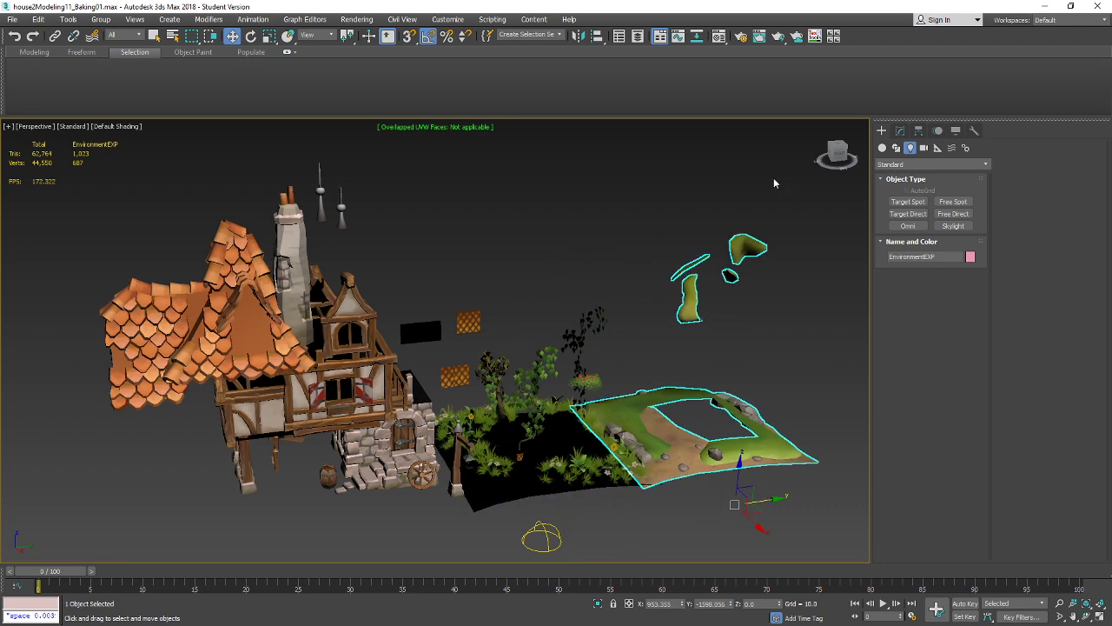
- Move the leaves object and the opacity-mapped grass along the Y axis to the separated environment ground
click(596, 323)
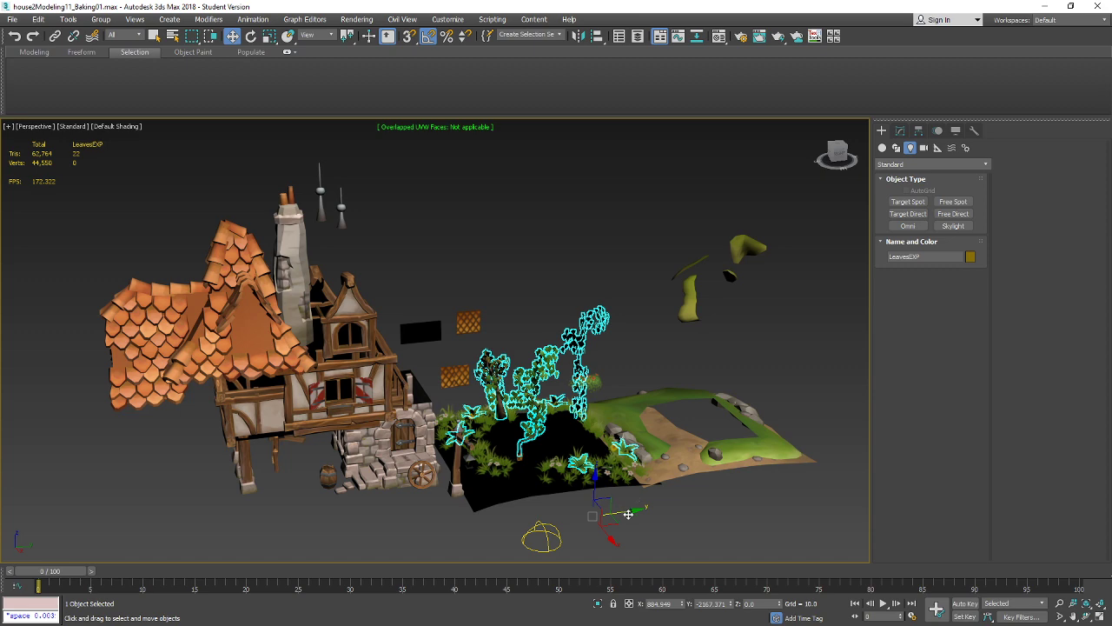
drag(628, 515, 830, 511)
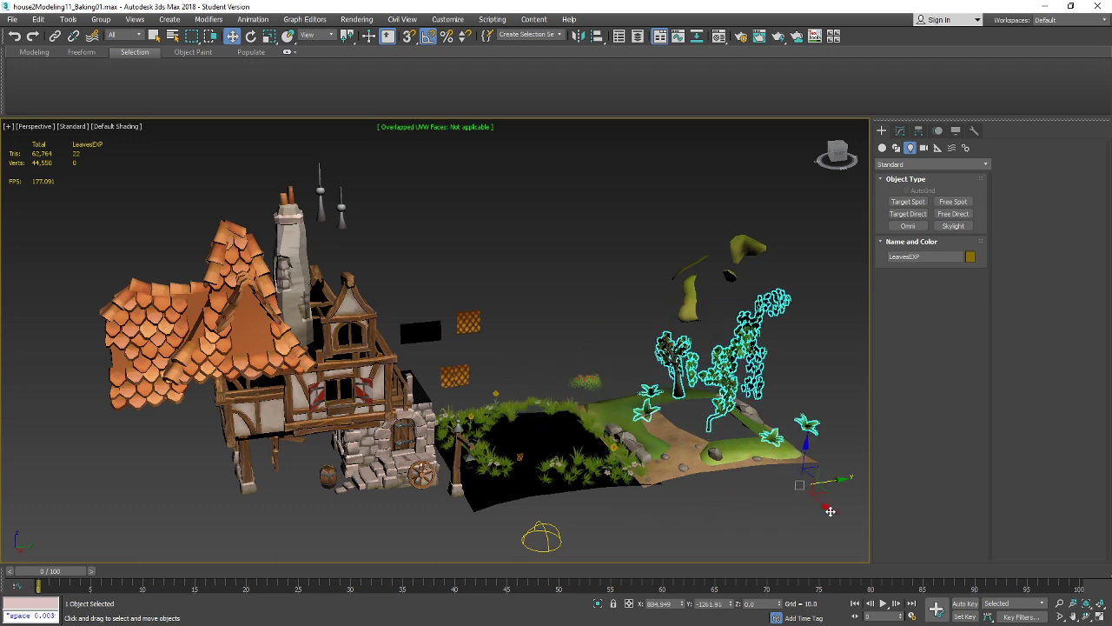
click(567, 467)
drag(668, 508, 909, 480)
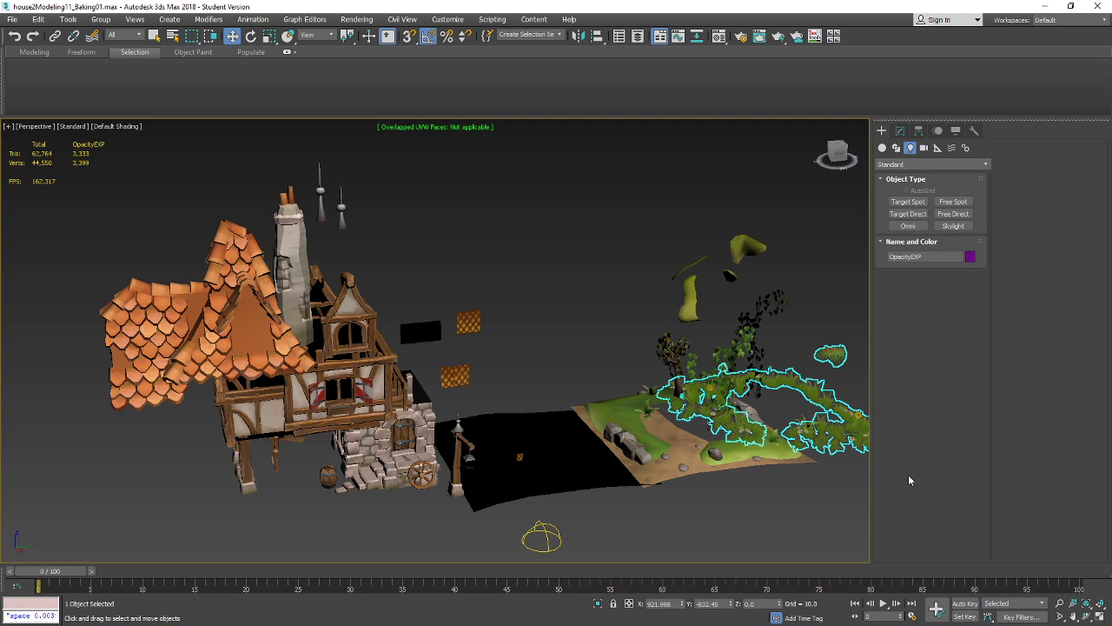
- Select the bottom plane and examine the separated house parts from below, close up and from the front
click(534, 461)
alt+middle_drag(660, 500, 681, 369)
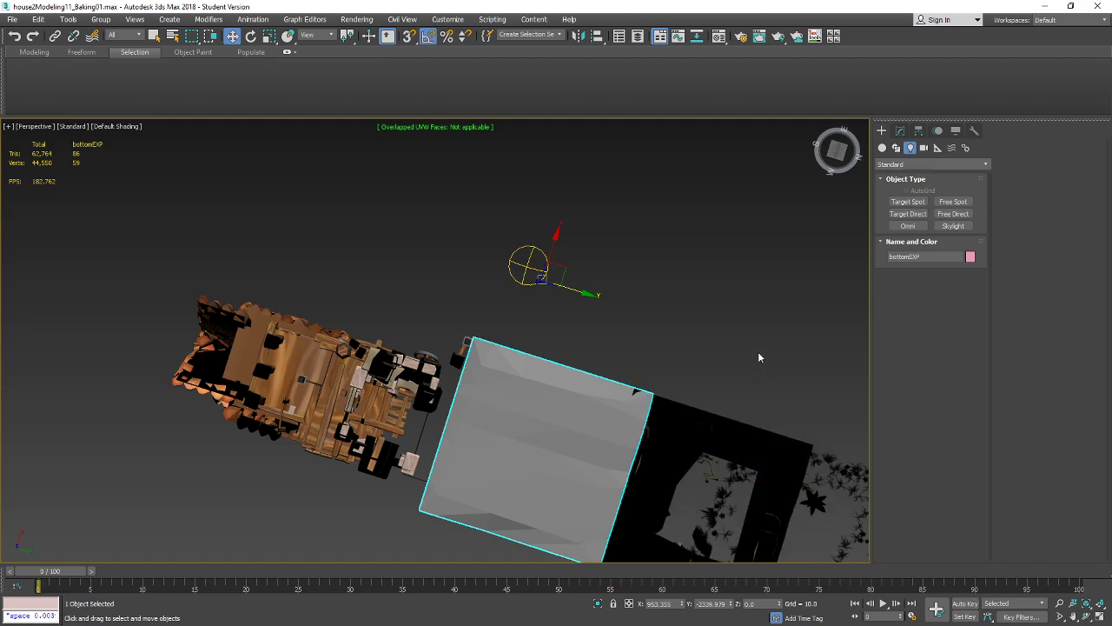
alt+middle_drag(758, 357, 714, 492)
alt+middle_drag(397, 509, 426, 393)
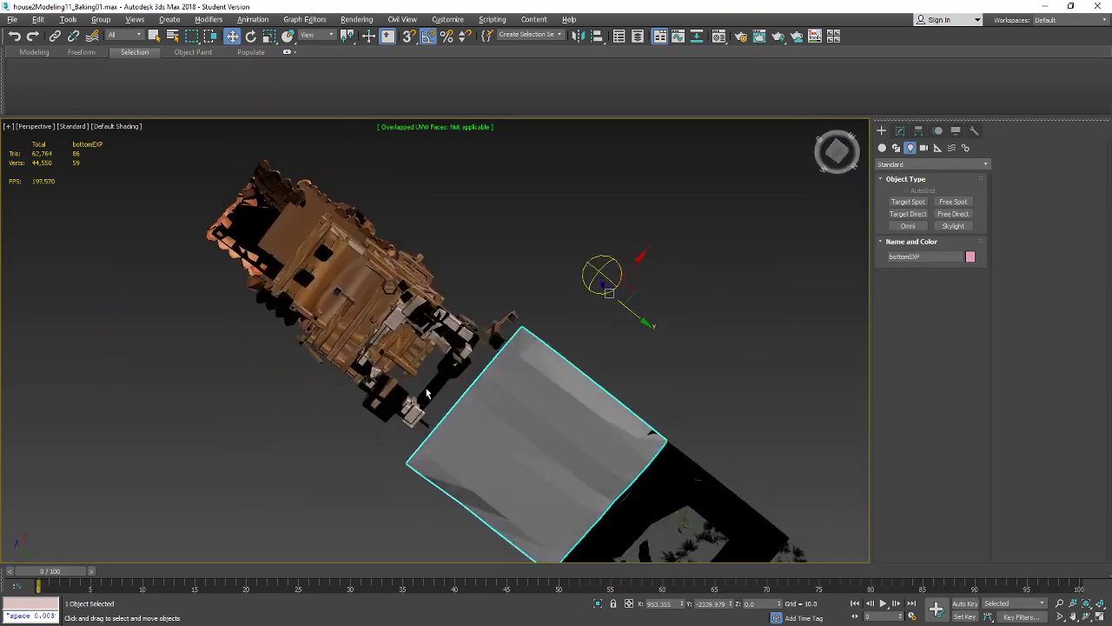
scroll(425, 394, up, 5)
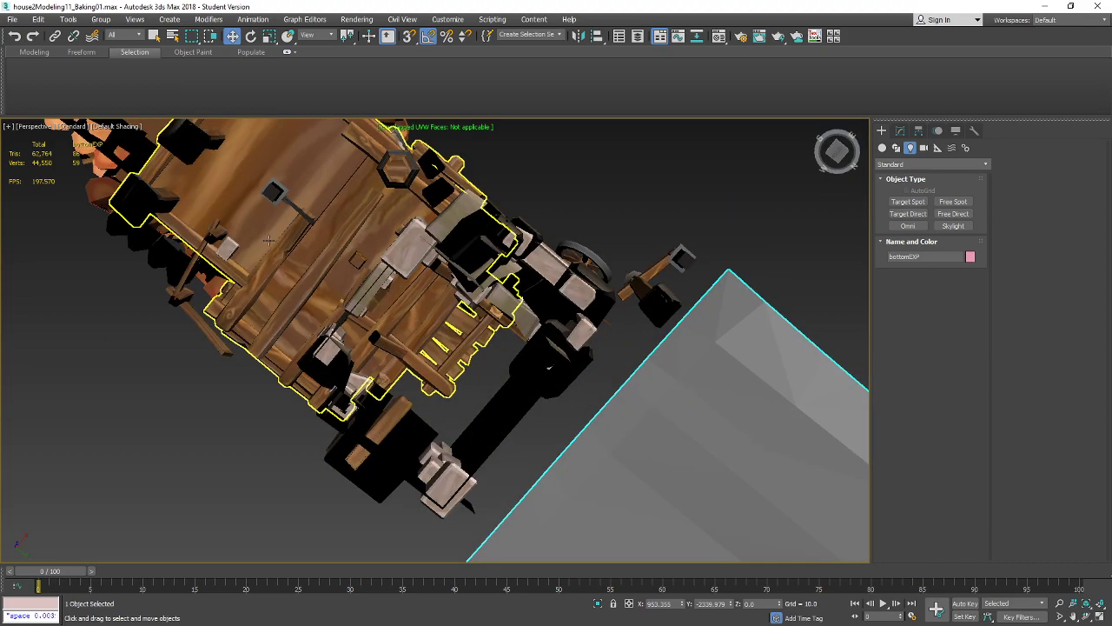
alt+middle_drag(521, 347, 542, 393)
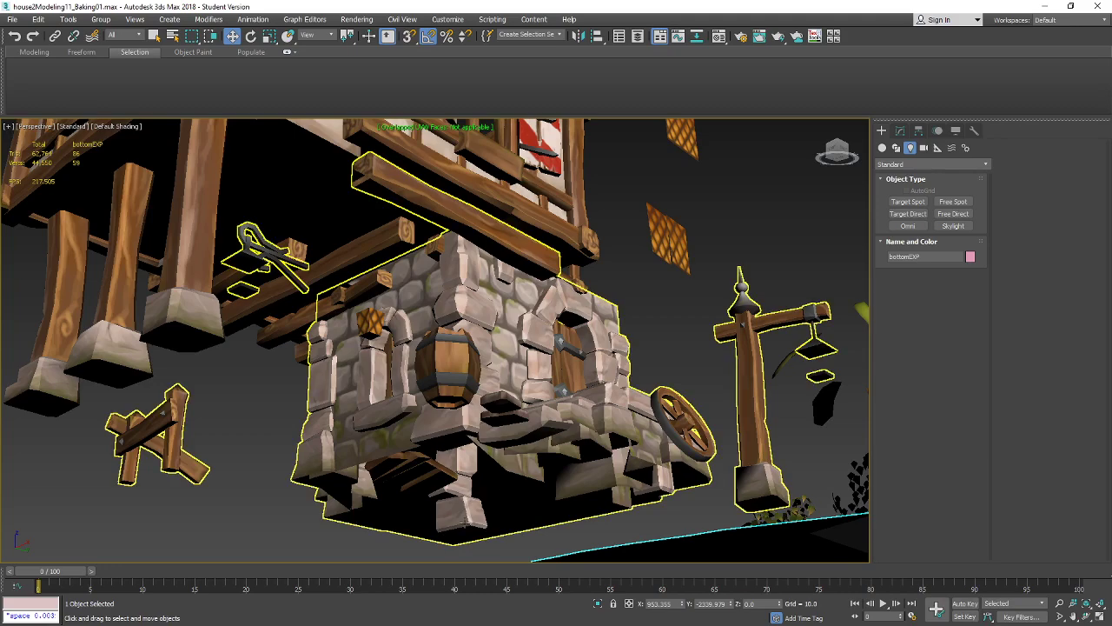
scroll(484, 502, down, 5)
alt+middle_drag(484, 502, 417, 482)
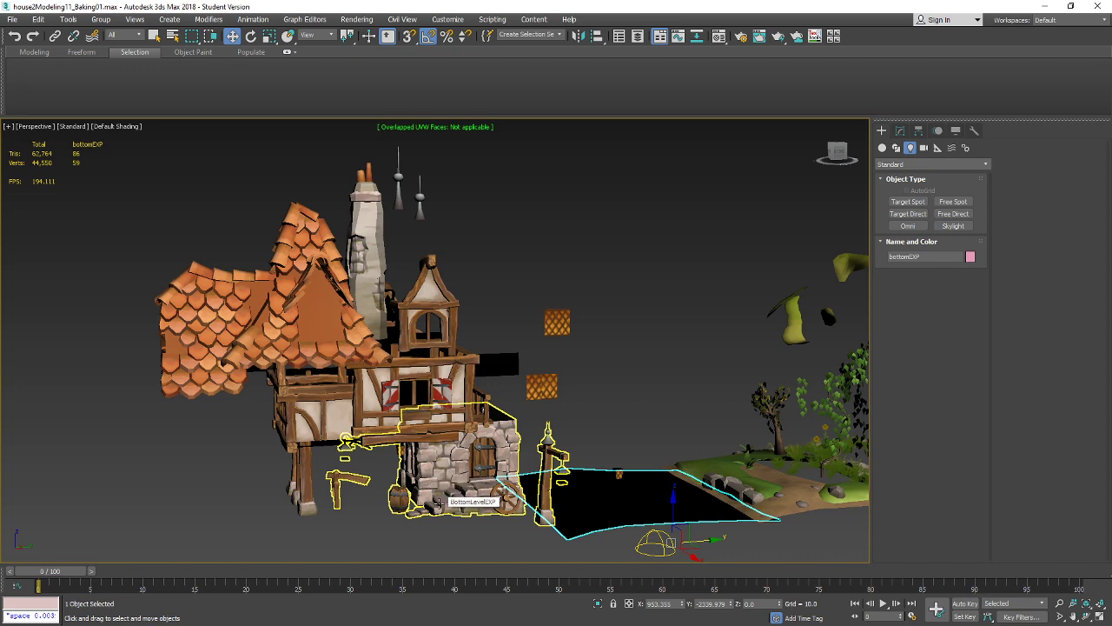
alt+middle_drag(518, 556, 477, 526)
scroll(454, 528, down, 2)
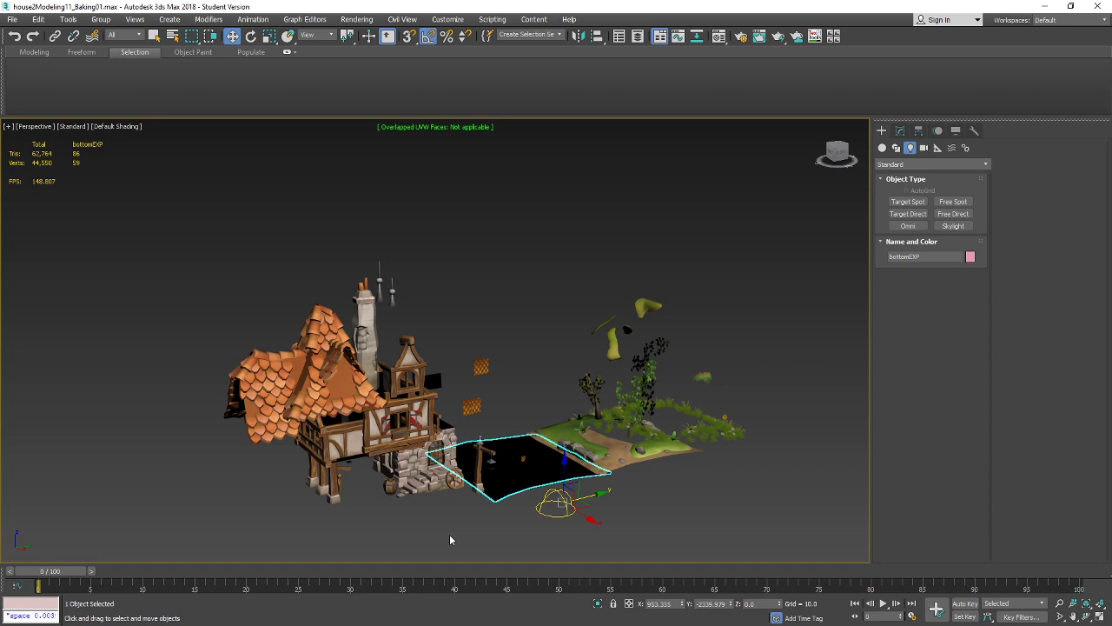
- Undo all the part moves to put the house back together
key(Down)
key(Down)
key(Down)
key(Down)
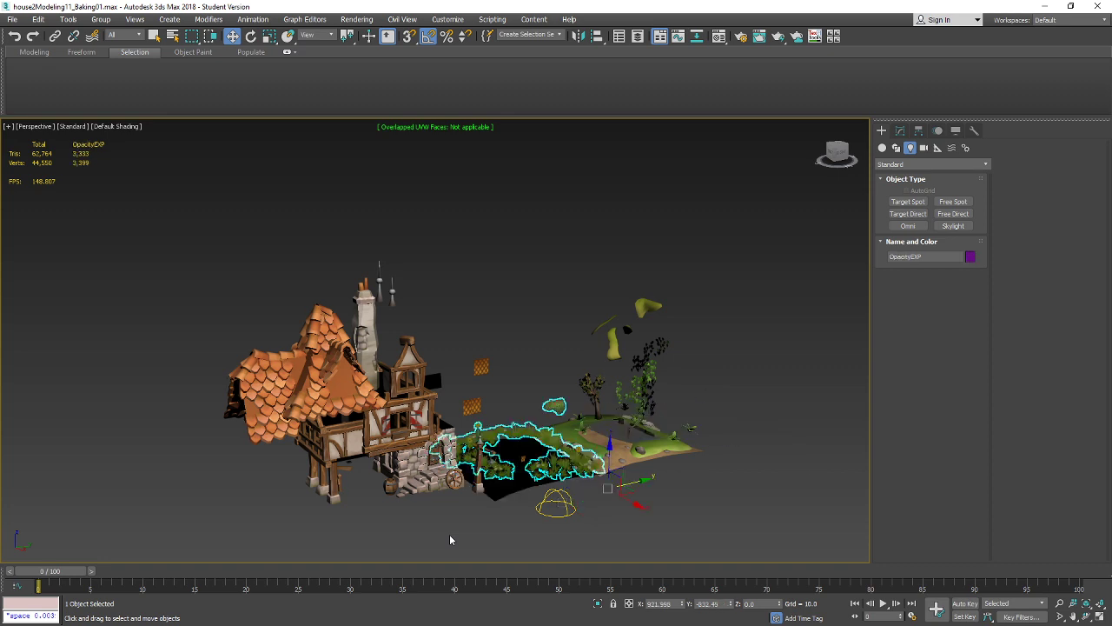
key(ctrl+z)
key(ctrl+z)
key(ctrl+z)
key(ctrl+z)
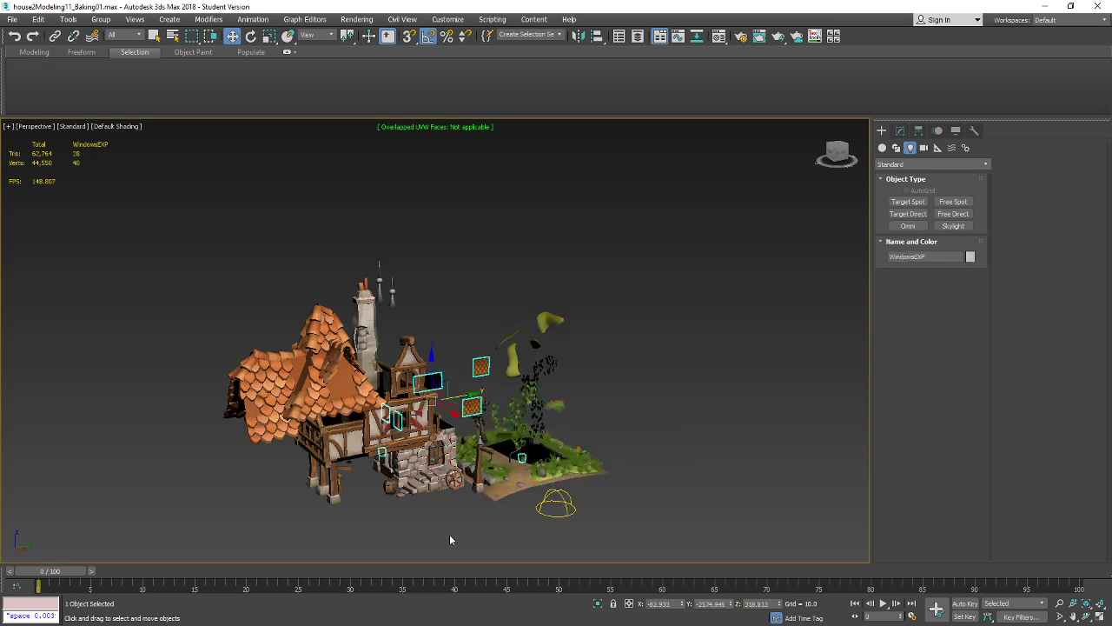
key(ctrl+z)
key(ctrl+z)
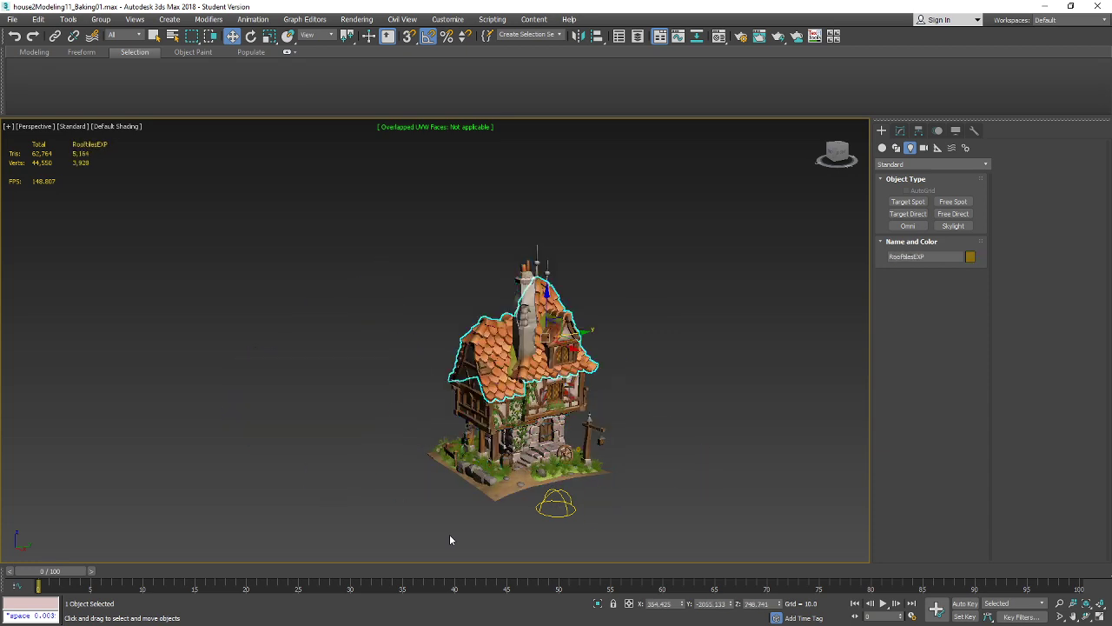
- Clear the selection and select only the roof tiles object on the reassembled house
click(689, 459)
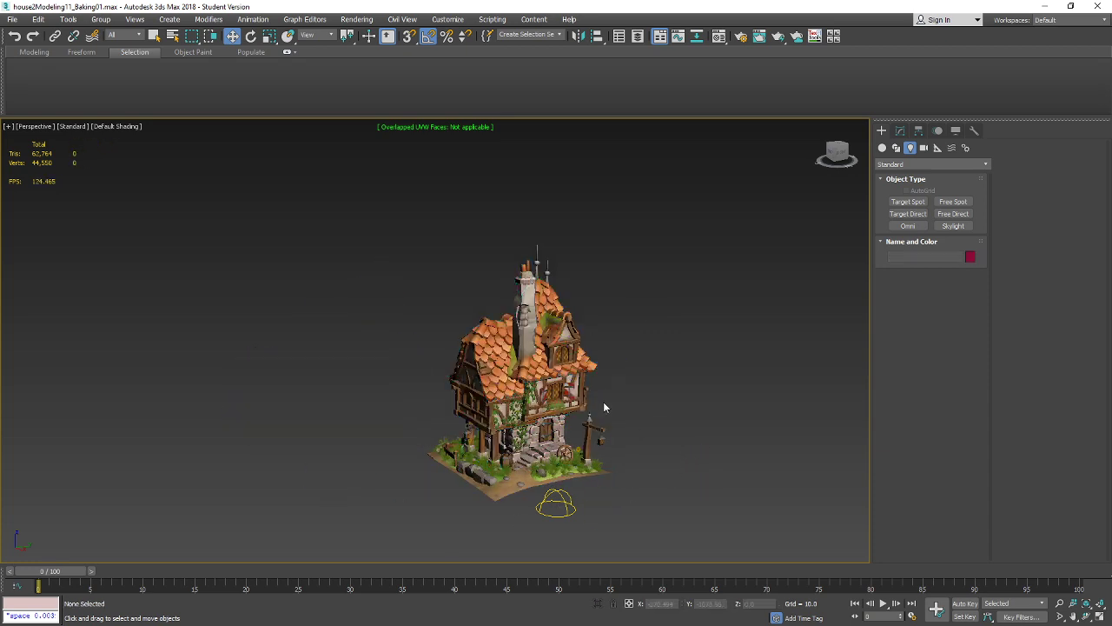
scroll(604, 406, up, 3)
middle_drag(604, 406, 648, 408)
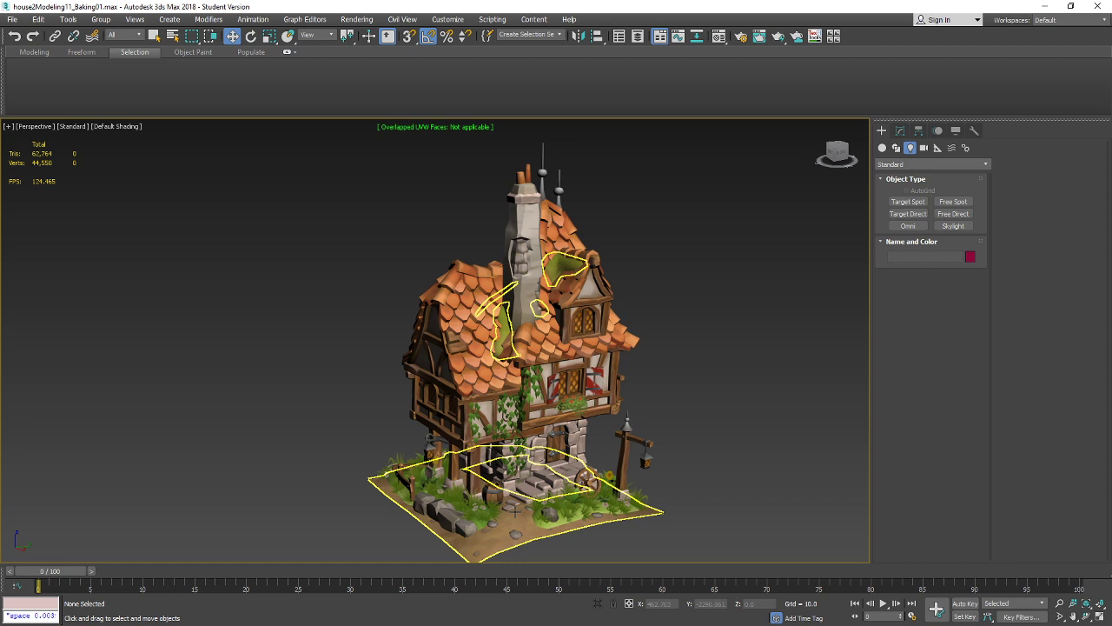
click(534, 341)
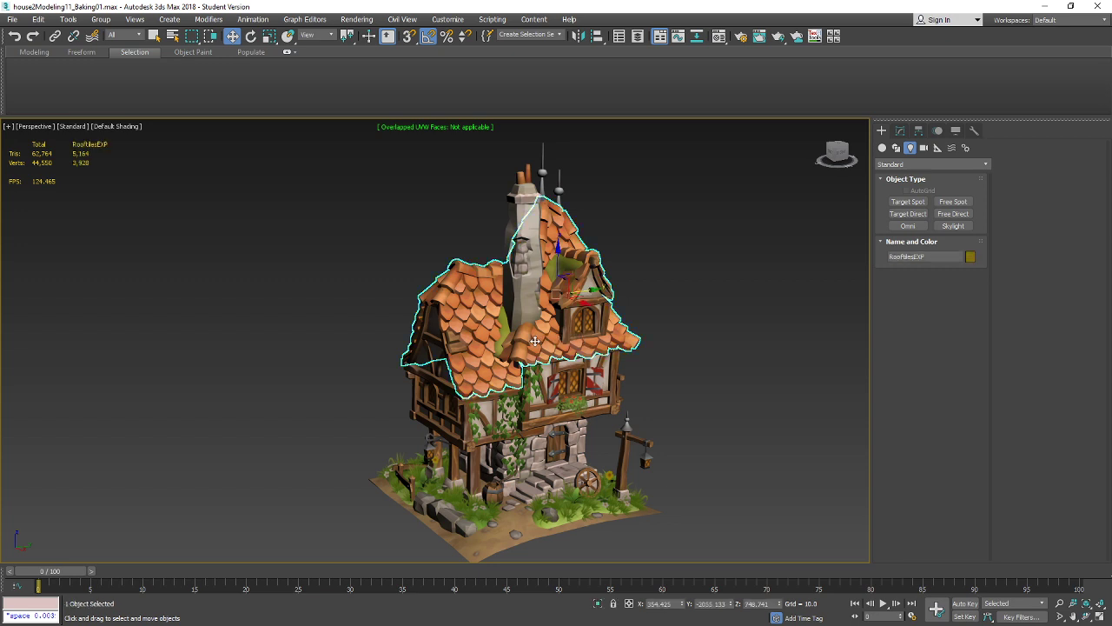
- Add an Unwrap UVW modifier to the roof tiles object and bring its map channel settings into view
click(902, 131)
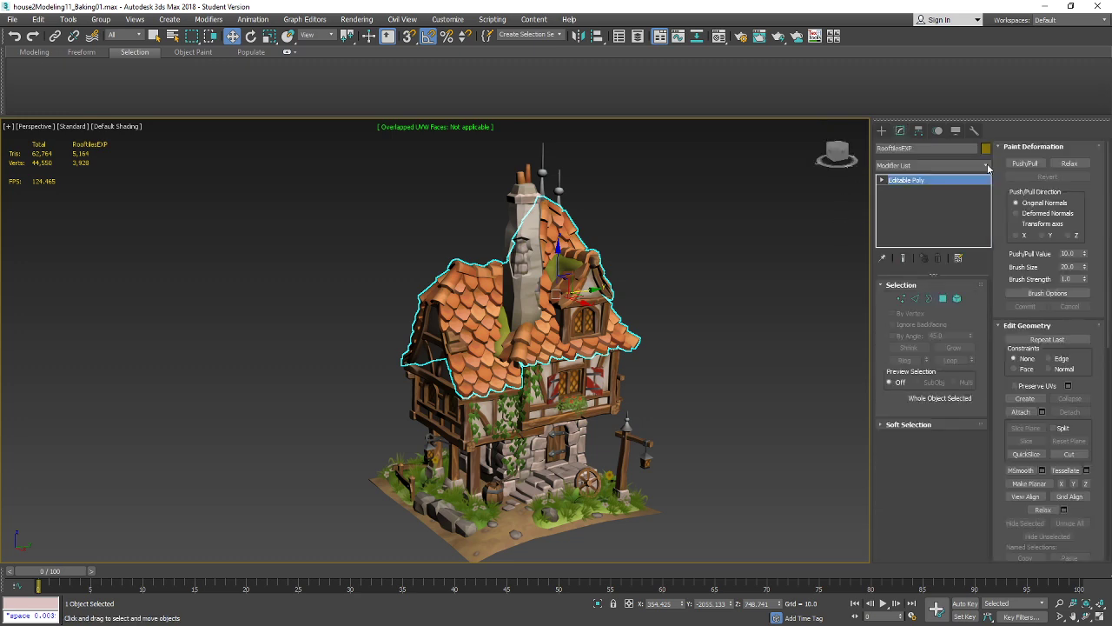
click(987, 166)
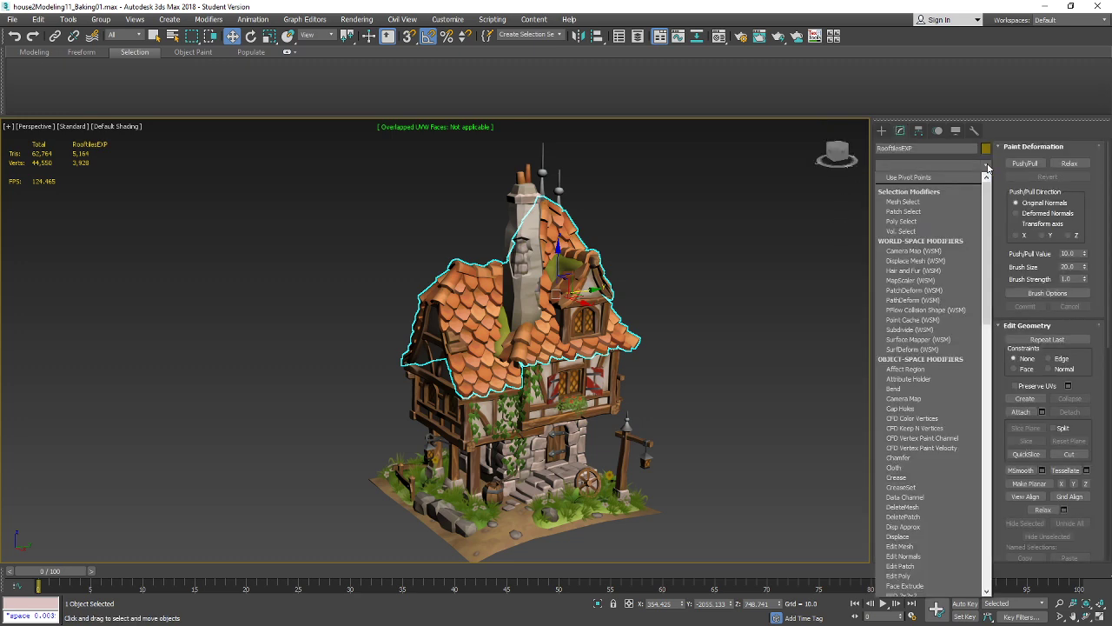
key(u)
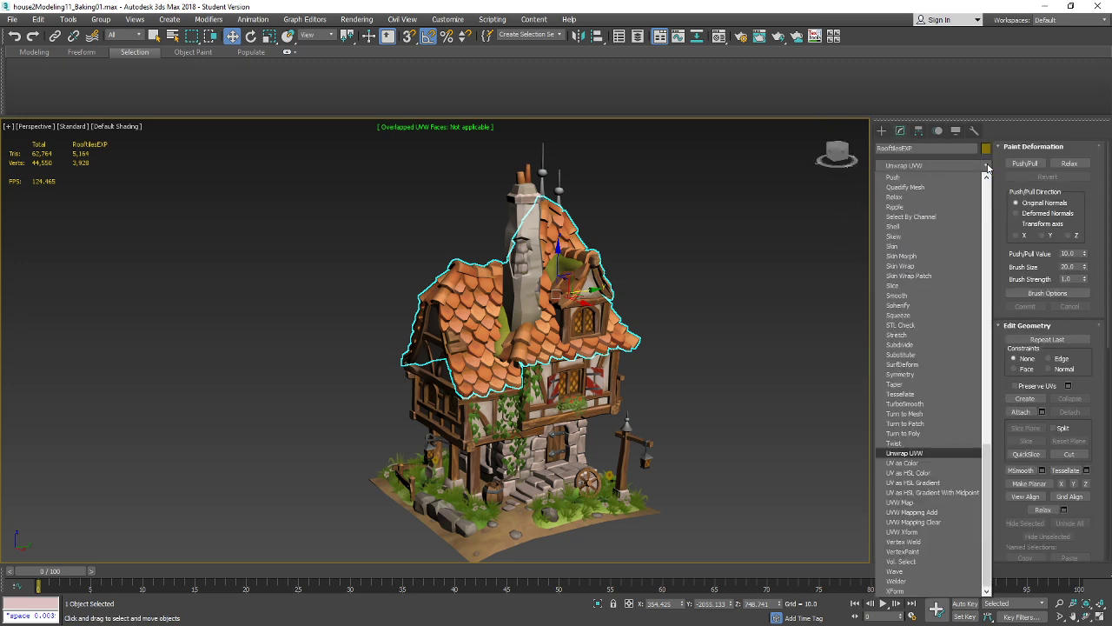
key(Return)
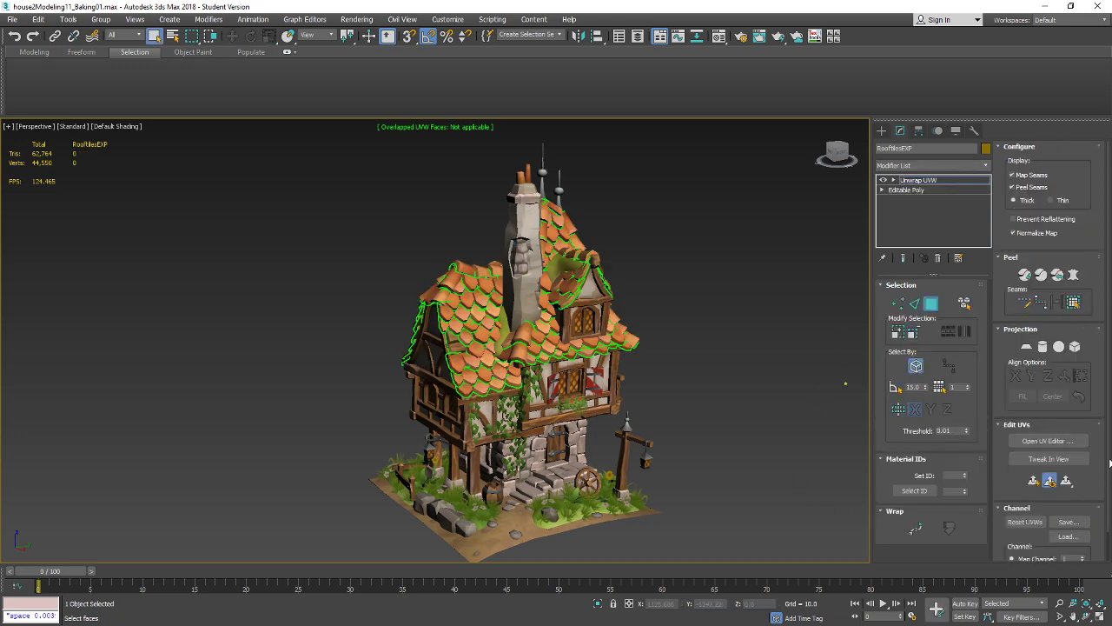
scroll(1079, 506, down, 2)
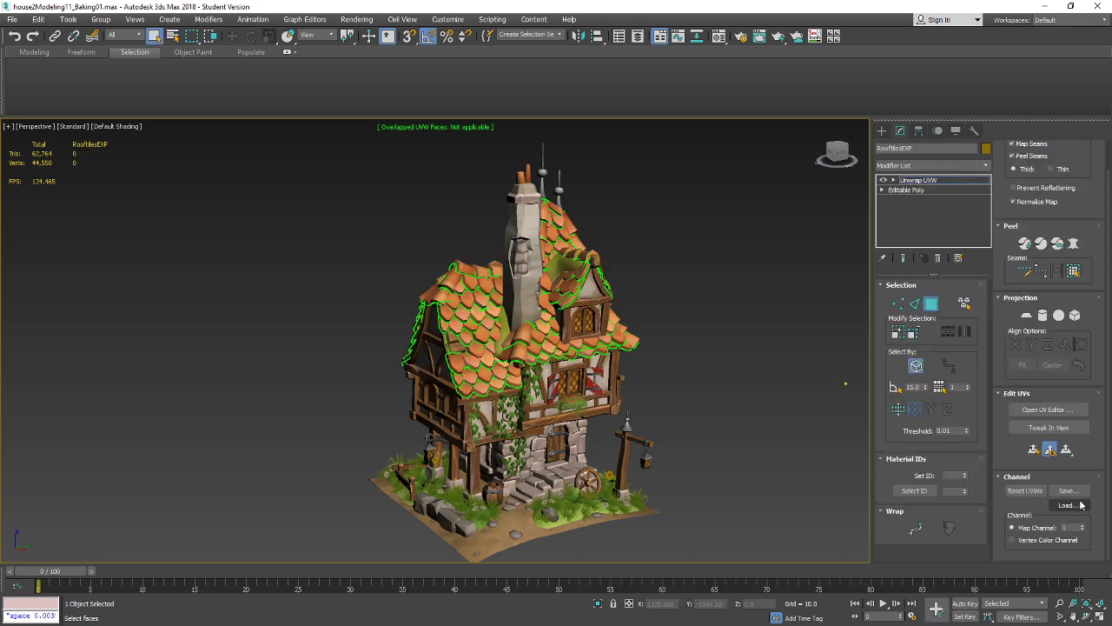
- Create a copy of the roof tiles object and place it in the empty space beside the house
click(816, 331)
middle_drag(796, 303, 632, 346)
click(584, 338)
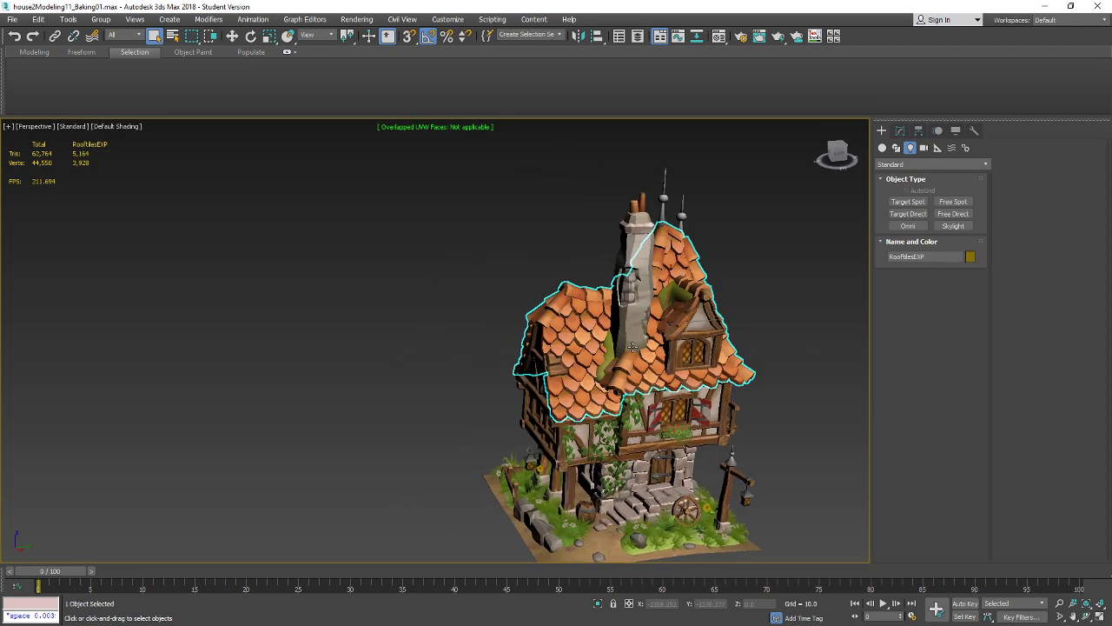
key(w)
shift+drag(632, 346, 347, 368)
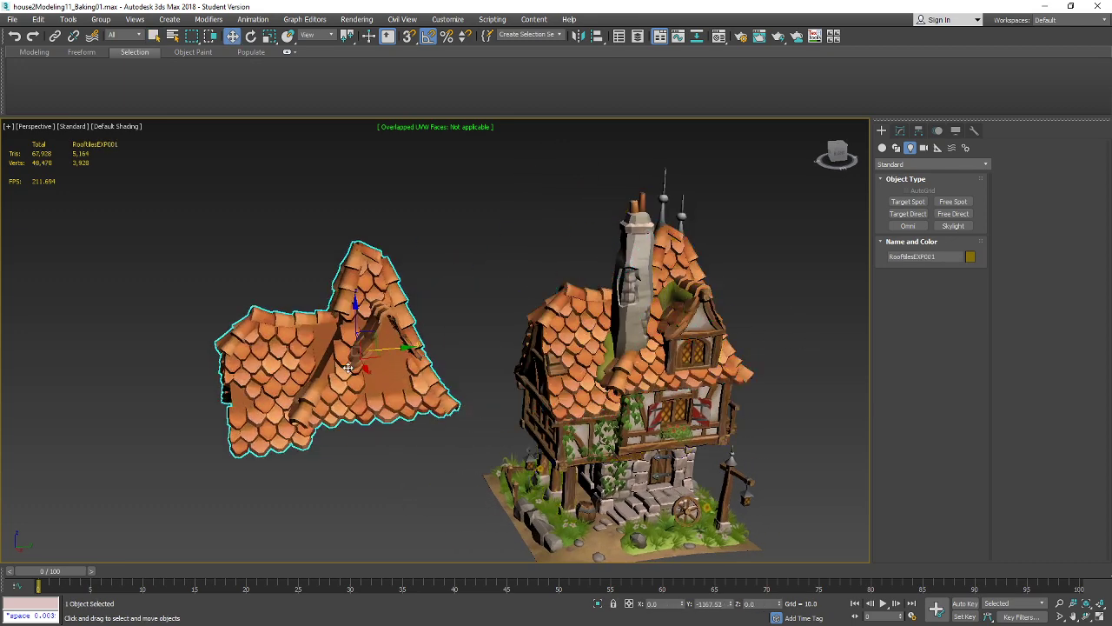
click(558, 368)
mouse_move(381, 368)
middle_down()
mouse_move(646, 317)
mouse_move(600, 320)
middle_up()
- Examine the roof copy's channel 1 UVs in the UV editor against the Map #11 house texture, then close the editor
click(899, 130)
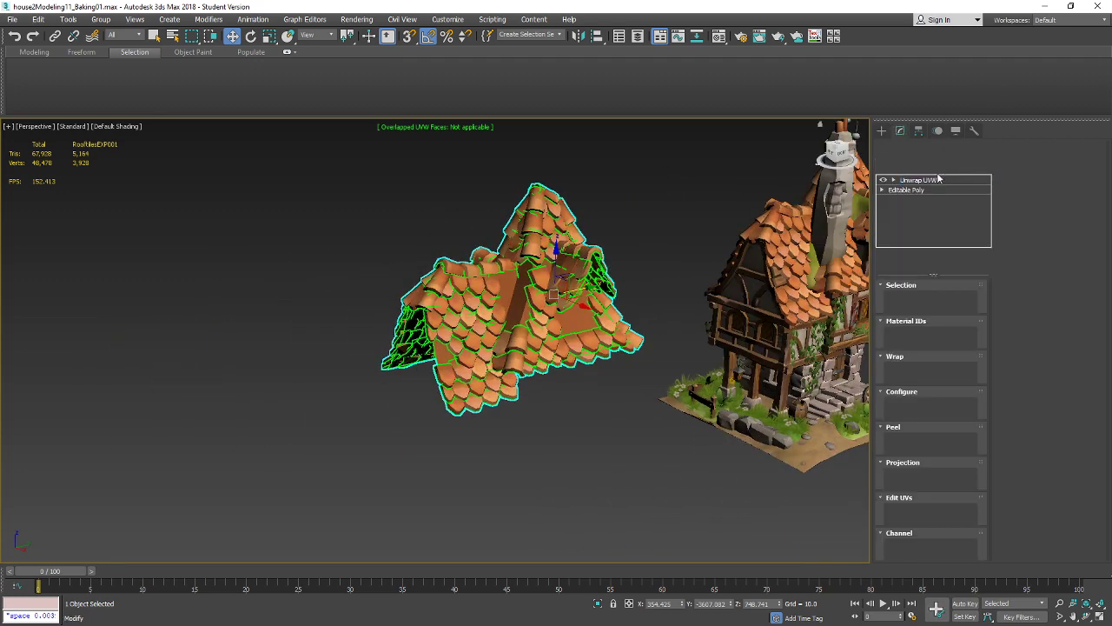
scroll(1047, 513, down, 2)
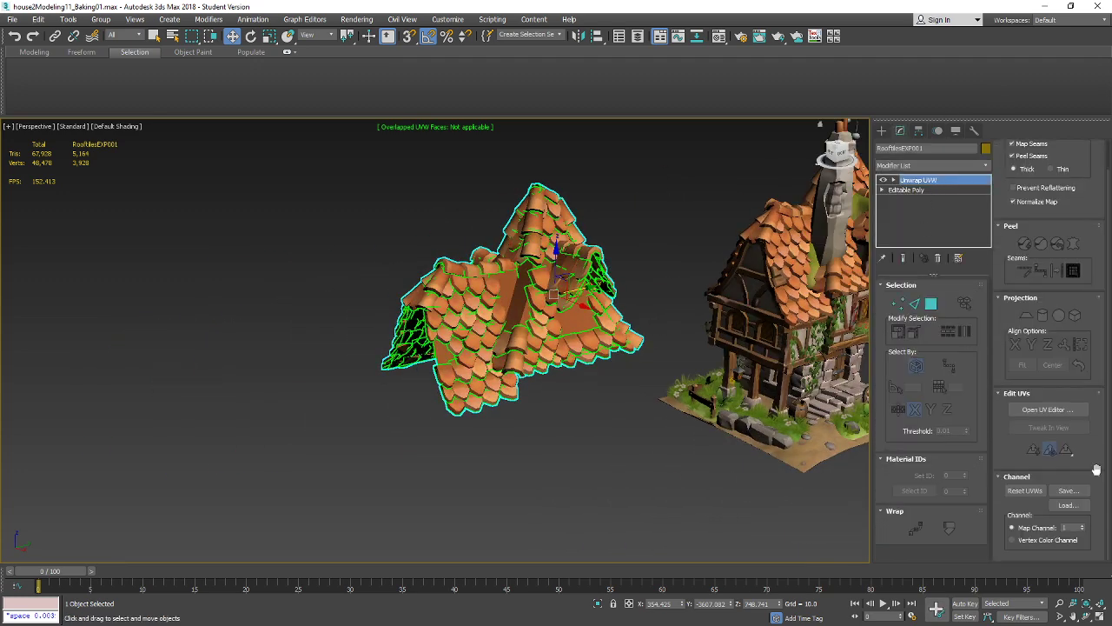
click(1047, 410)
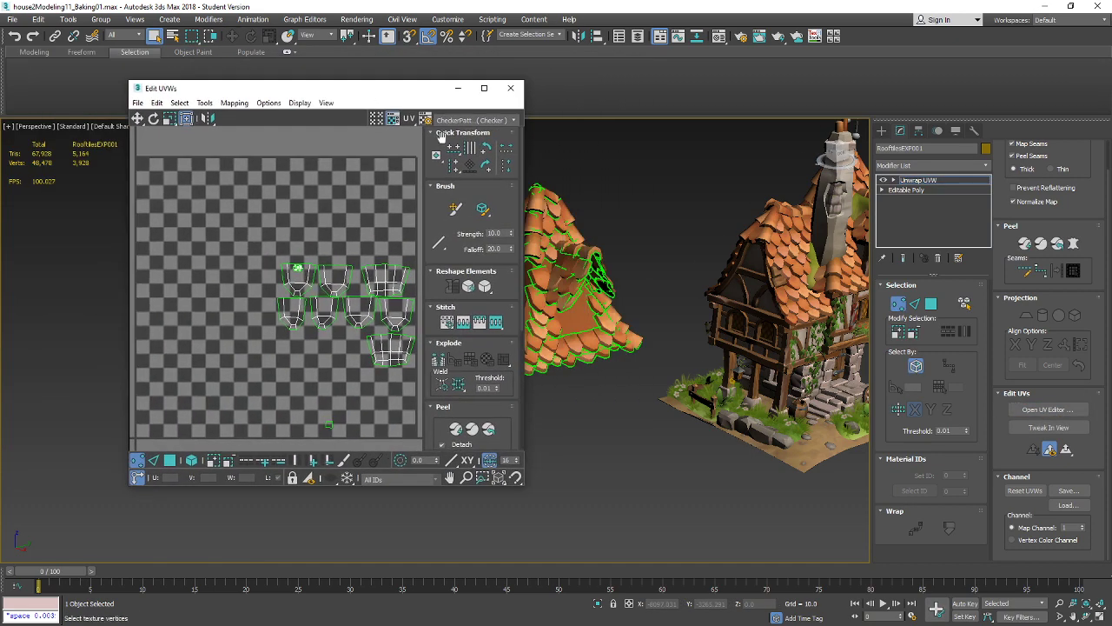
click(471, 121)
click(476, 147)
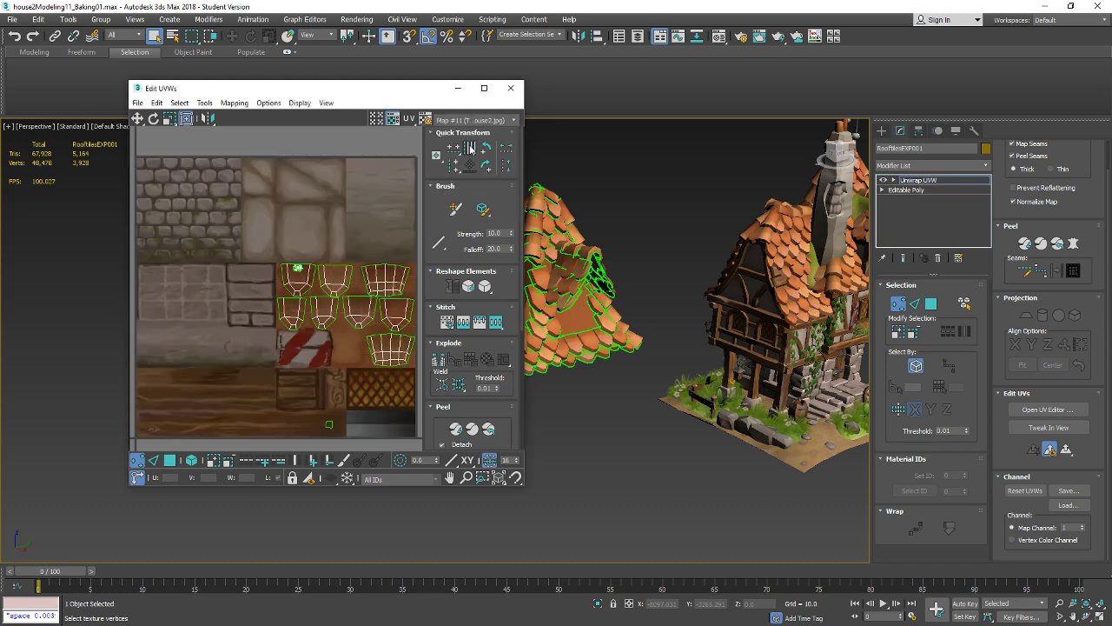
scroll(342, 333, up, 2)
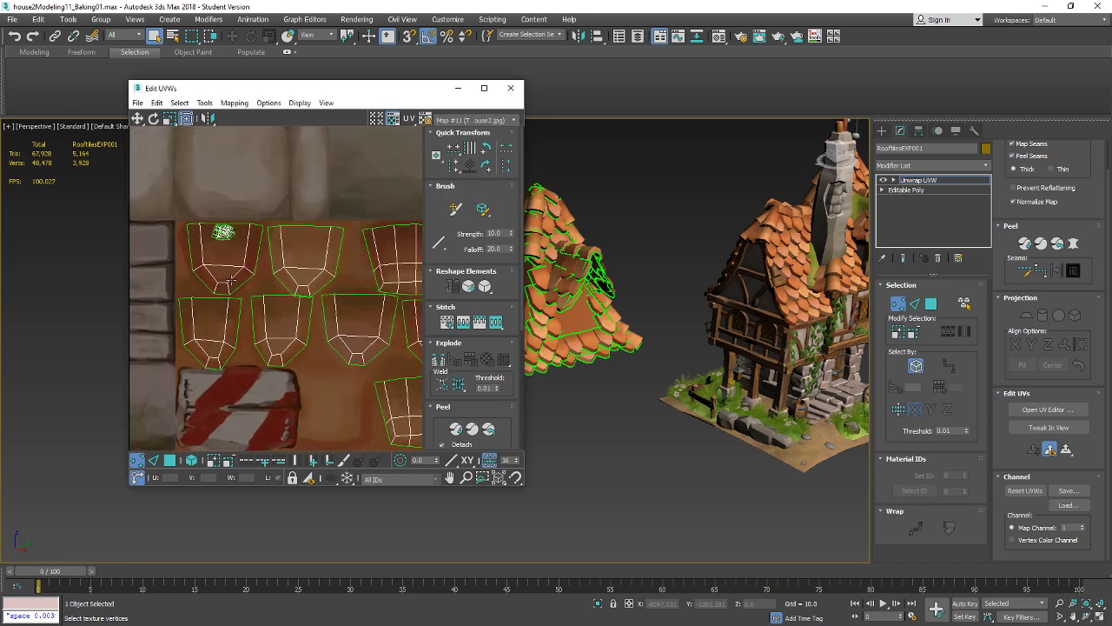
scroll(320, 248, down, 2)
scroll(320, 247, down, 1)
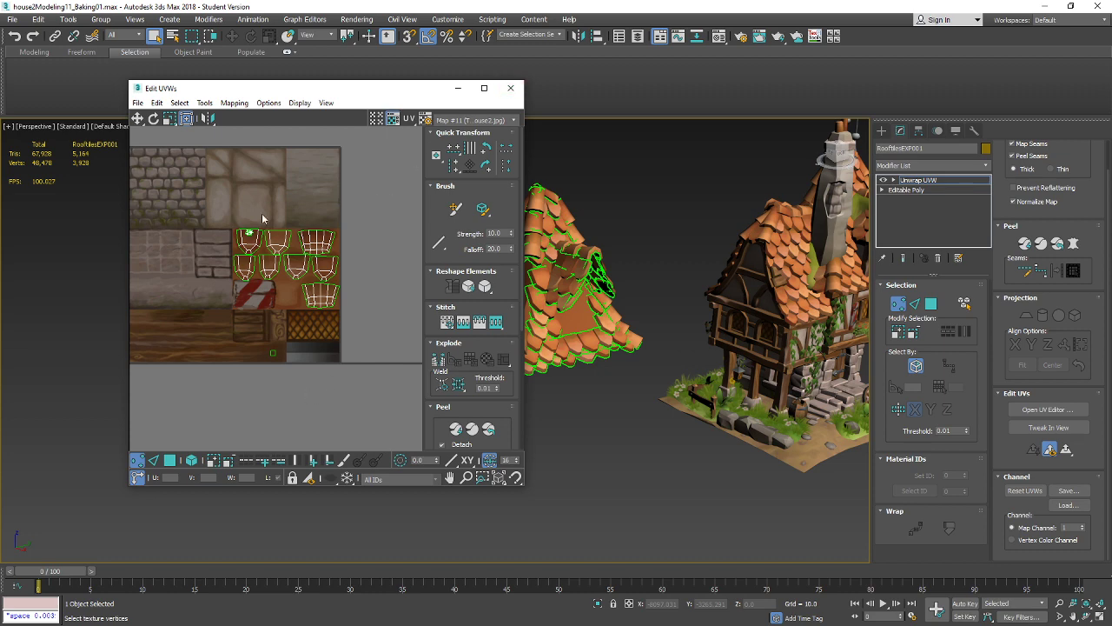
click(510, 89)
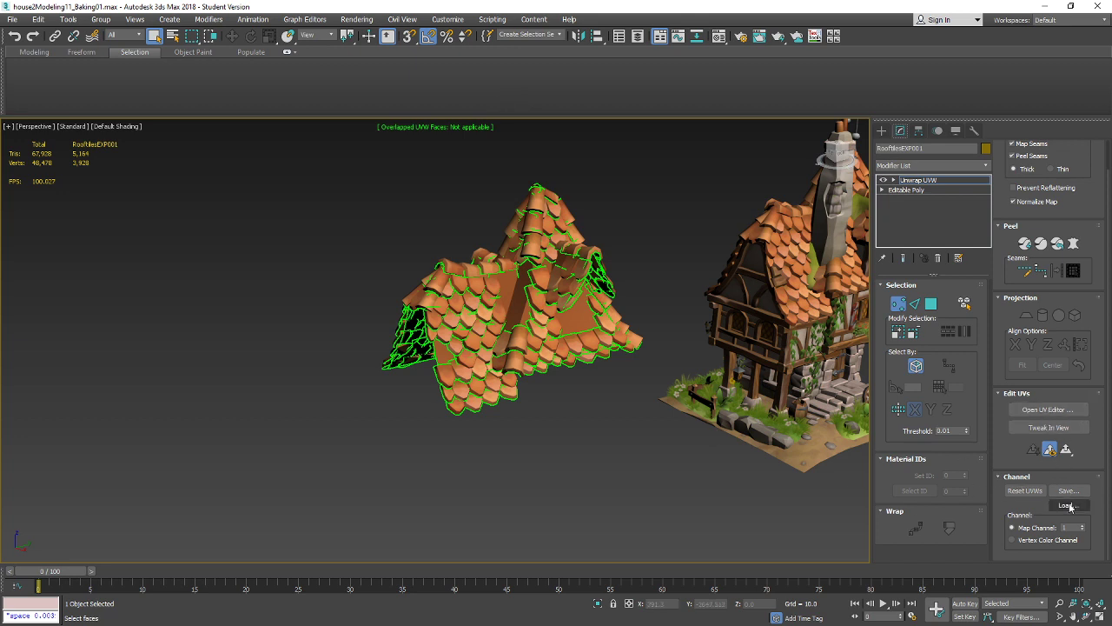
- Switch the Unwrap to map channel 2, abandoning changes, and examine the spread-out roof UVs in the UV editor
click(1082, 526)
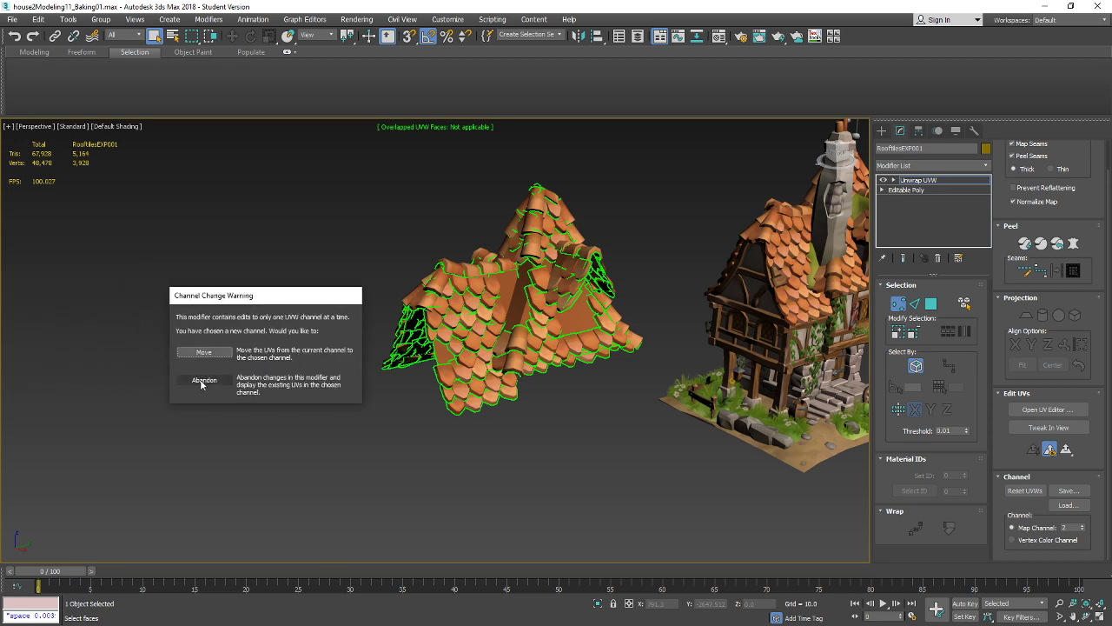
click(203, 381)
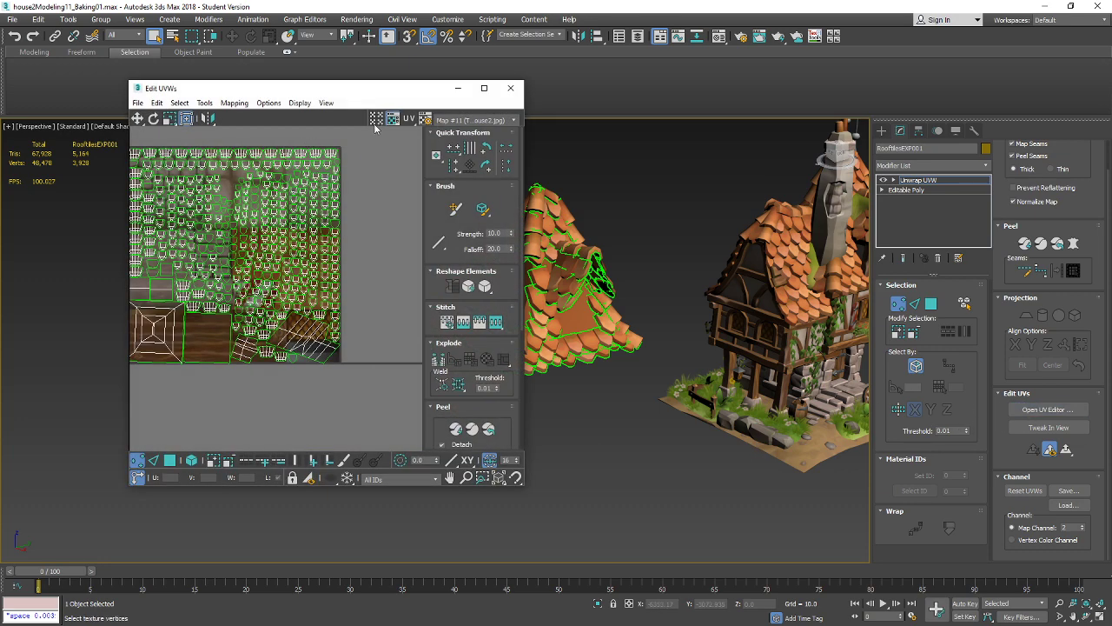
drag(356, 91, 574, 101)
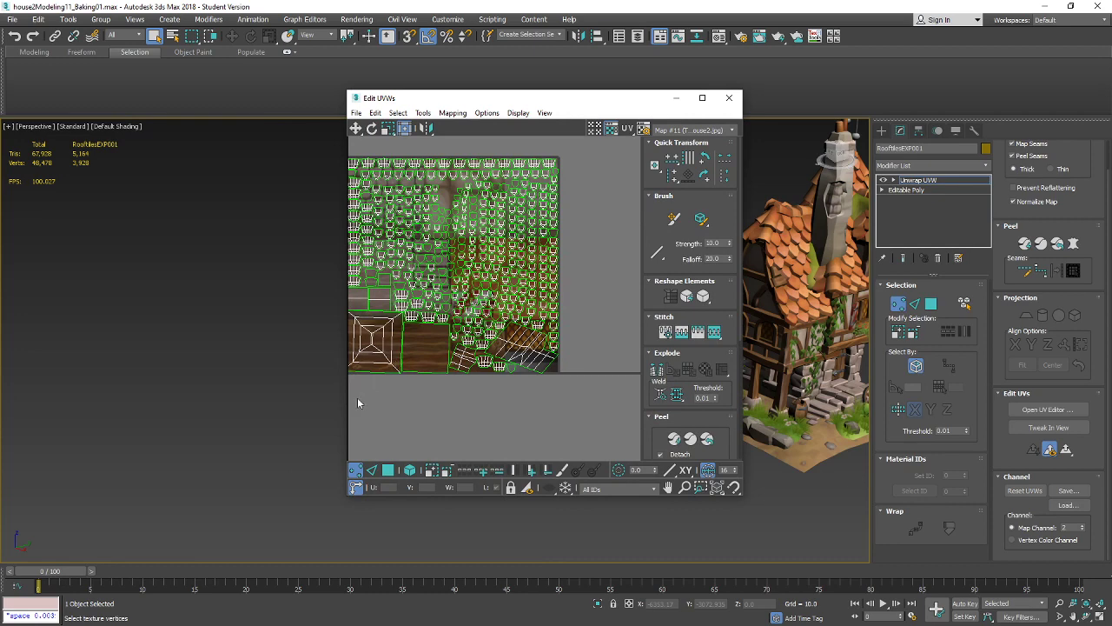
middle_drag(388, 397, 428, 407)
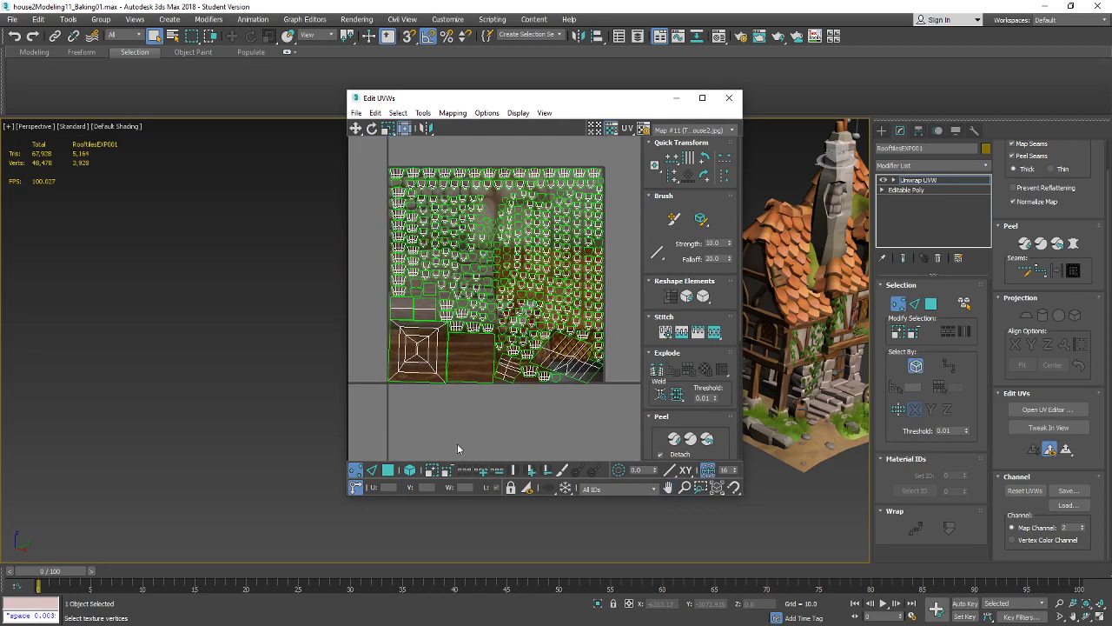
click(728, 99)
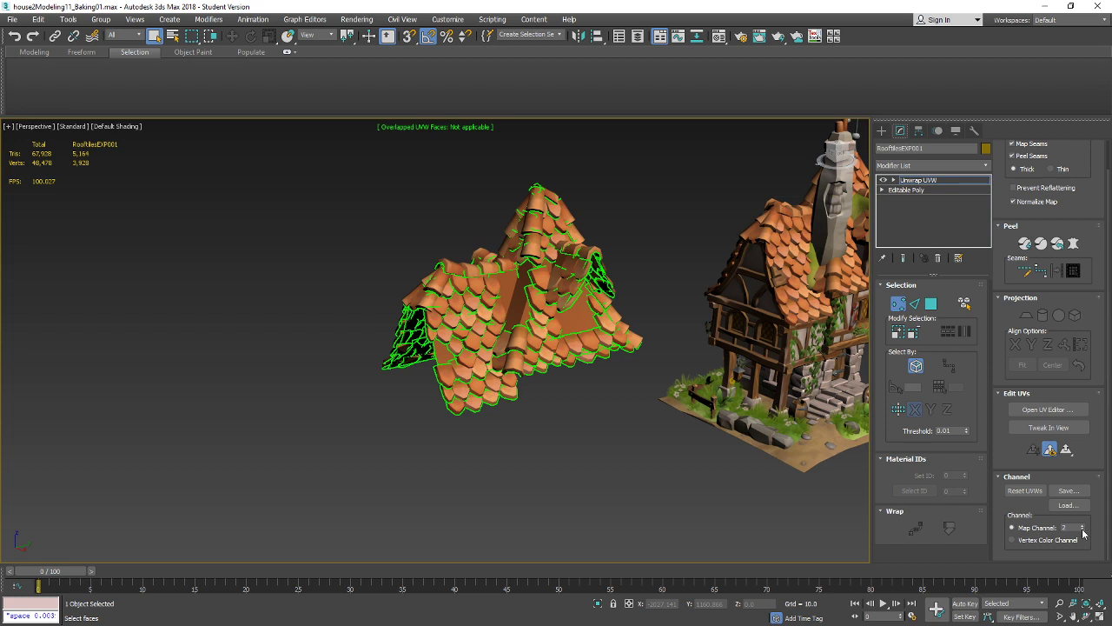
- Reload the channel 1 UVs, move them to map channel 2, and open them in the UV editor
key(Return)
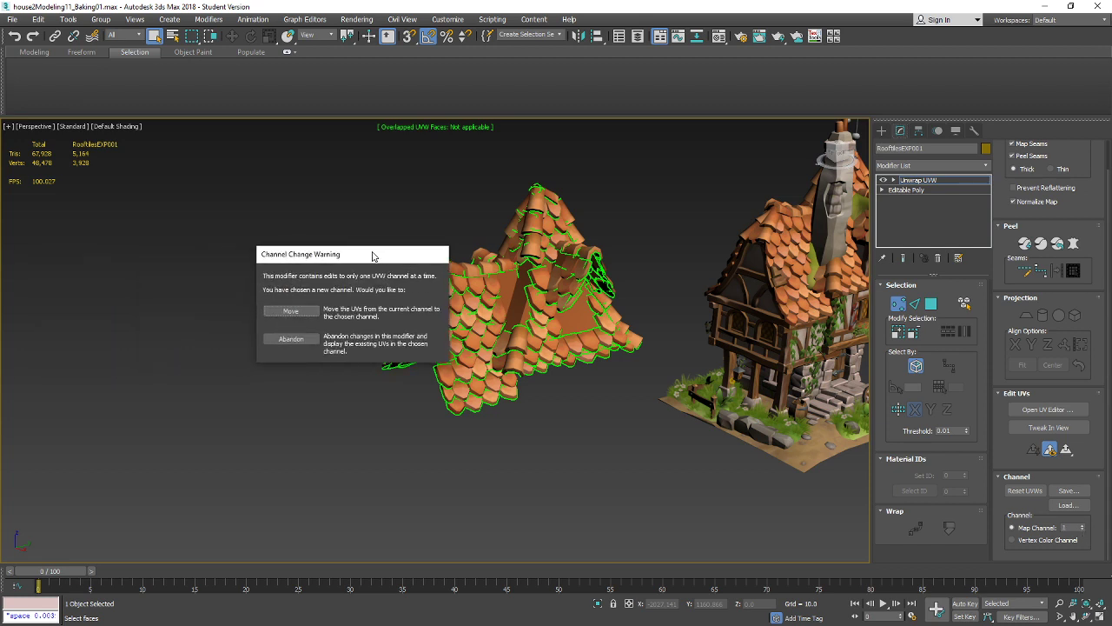
click(291, 339)
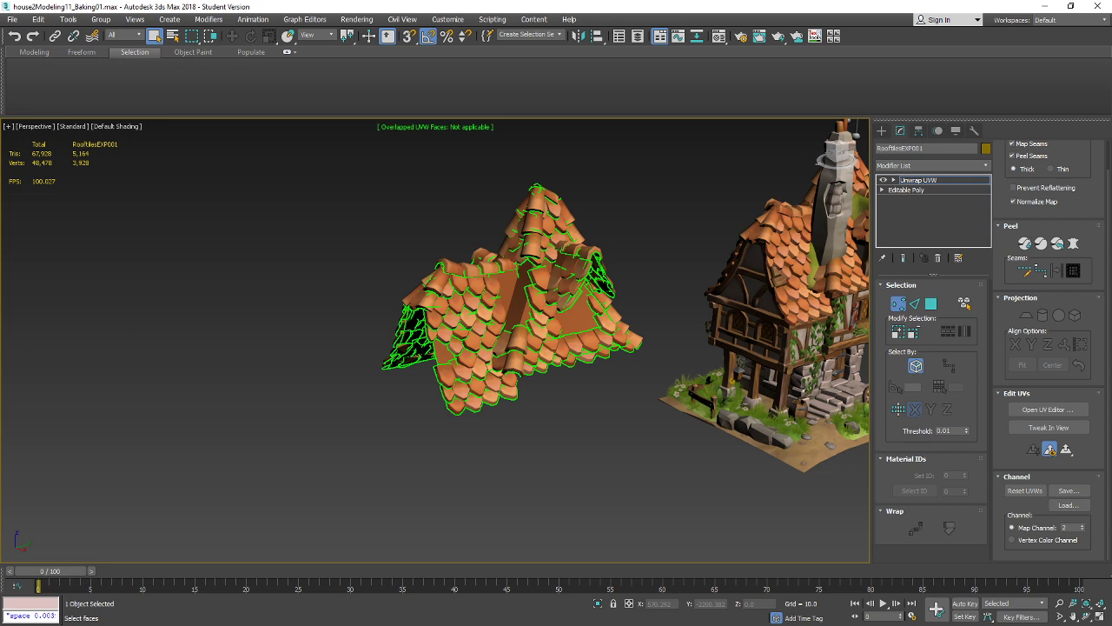
key(Return)
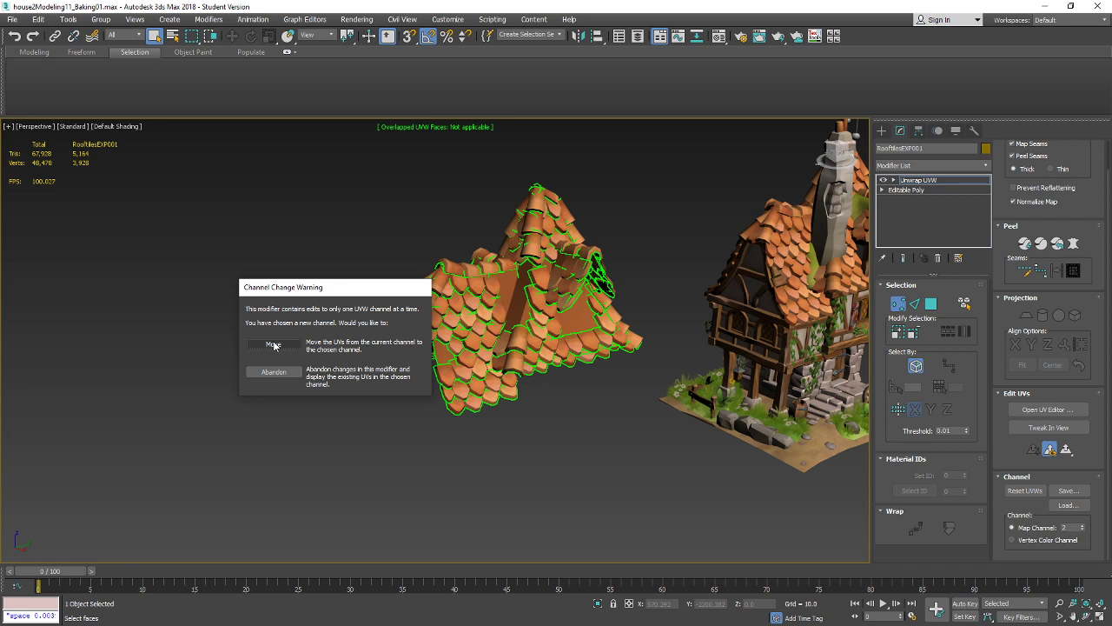
click(273, 345)
click(1047, 409)
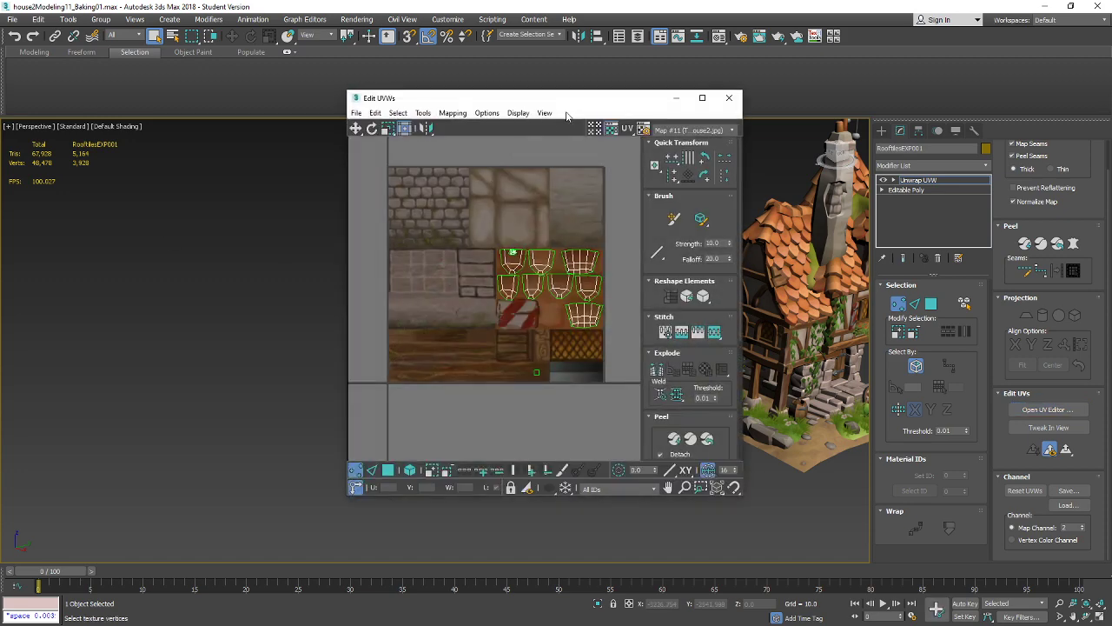
scroll(432, 261, up, 2)
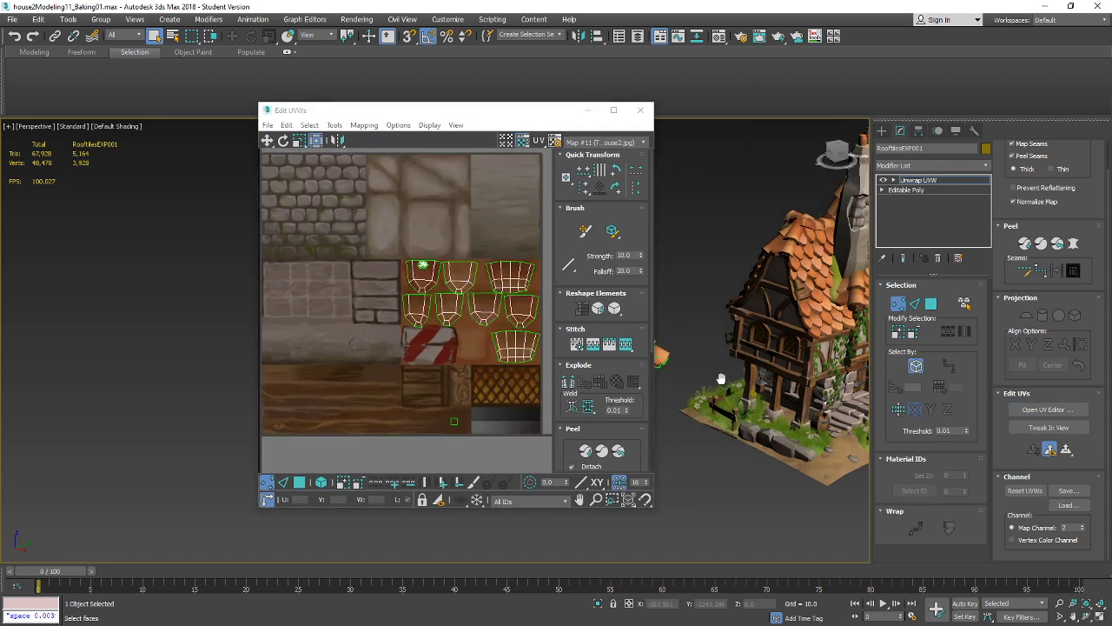
- Turn on polygon selection by element and select the flat planes beneath the roof copy's tiles
key(alt+q)
key(3)
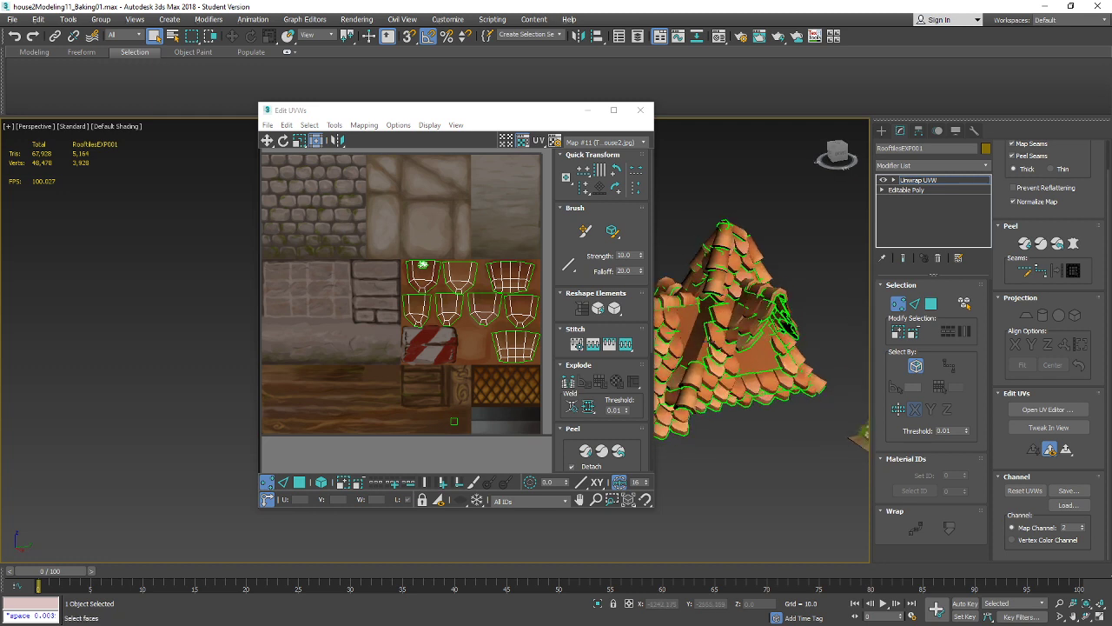
click(930, 303)
click(963, 304)
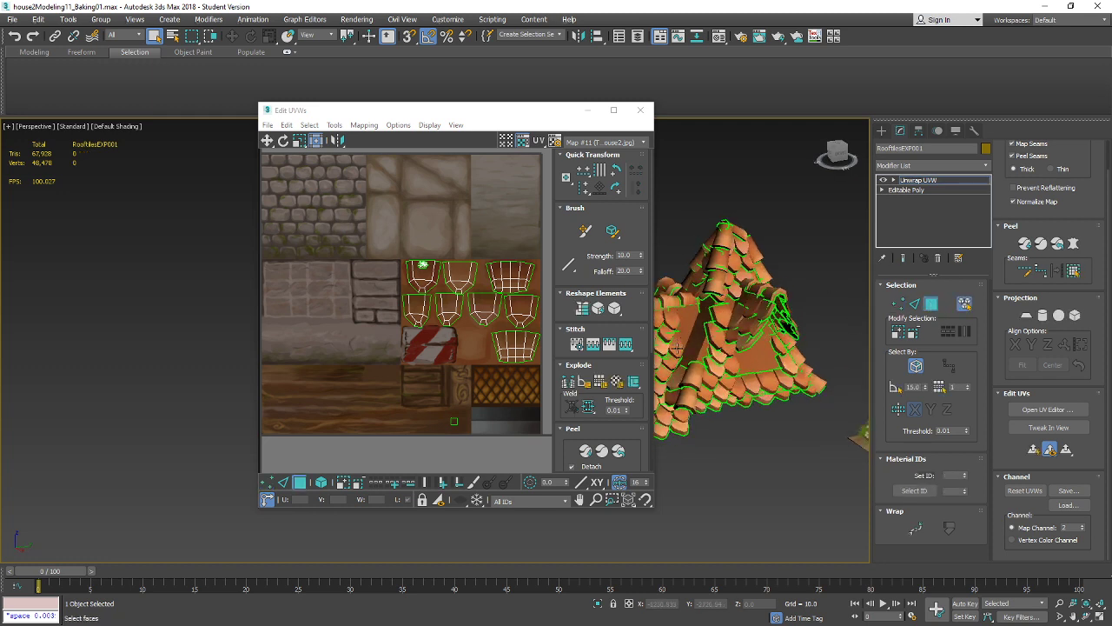
click(702, 348)
ctrl+click(700, 320)
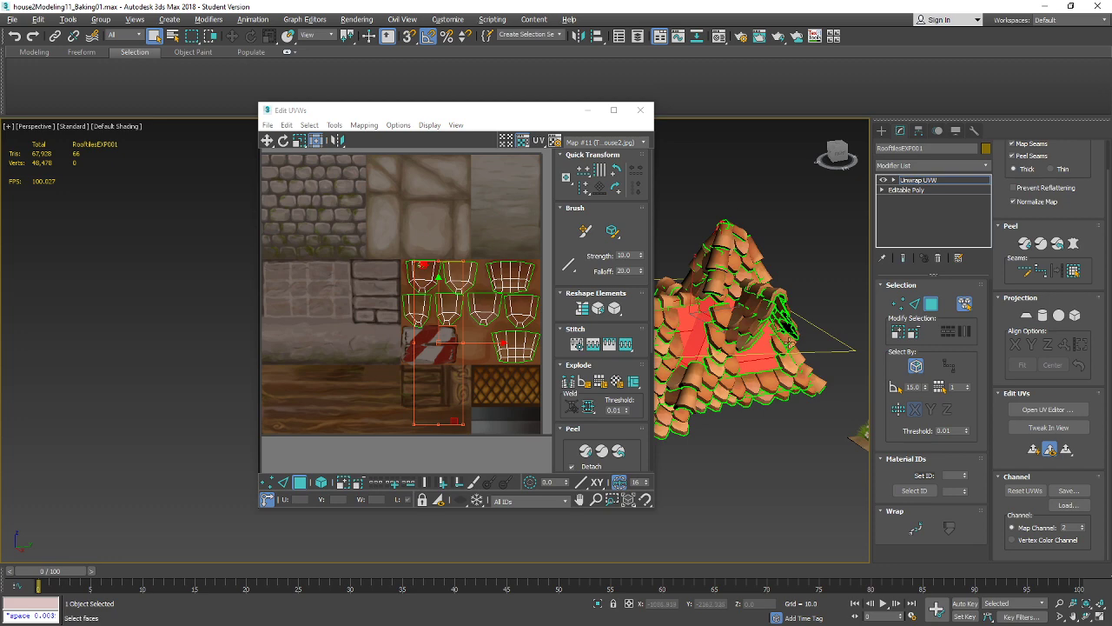
alt+middle_drag(790, 344, 823, 317)
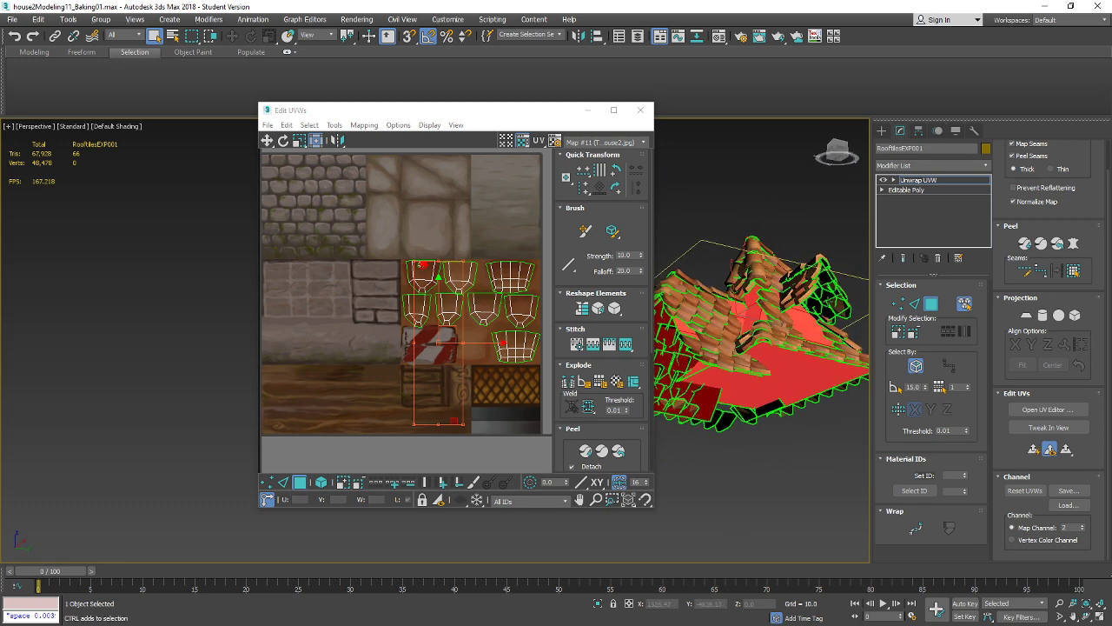
ctrl+click(838, 305)
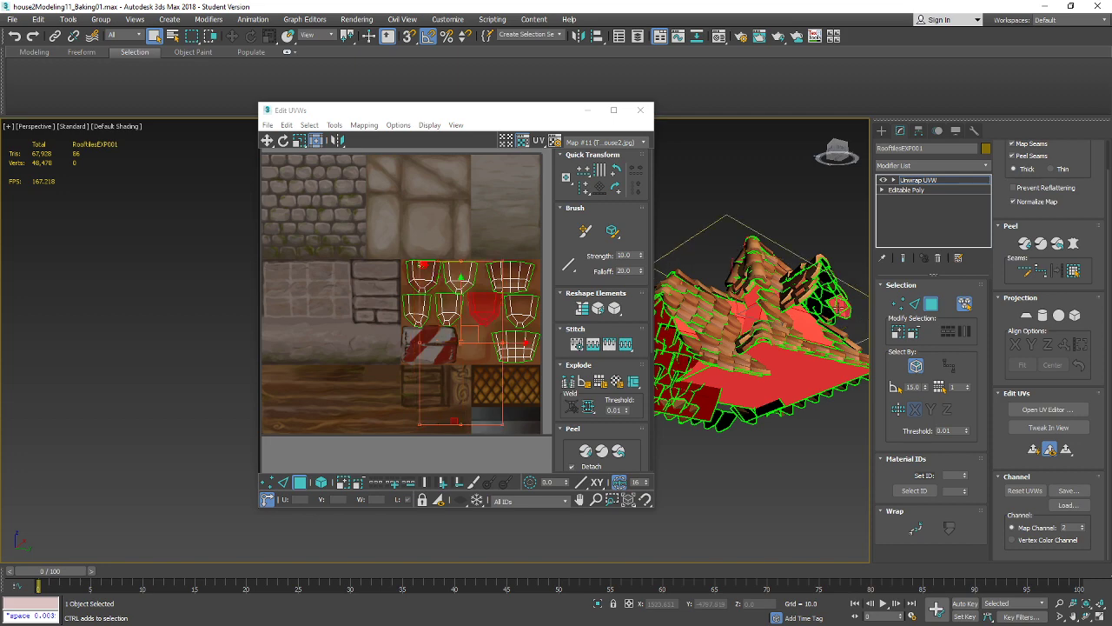
scroll(840, 304, up, 10)
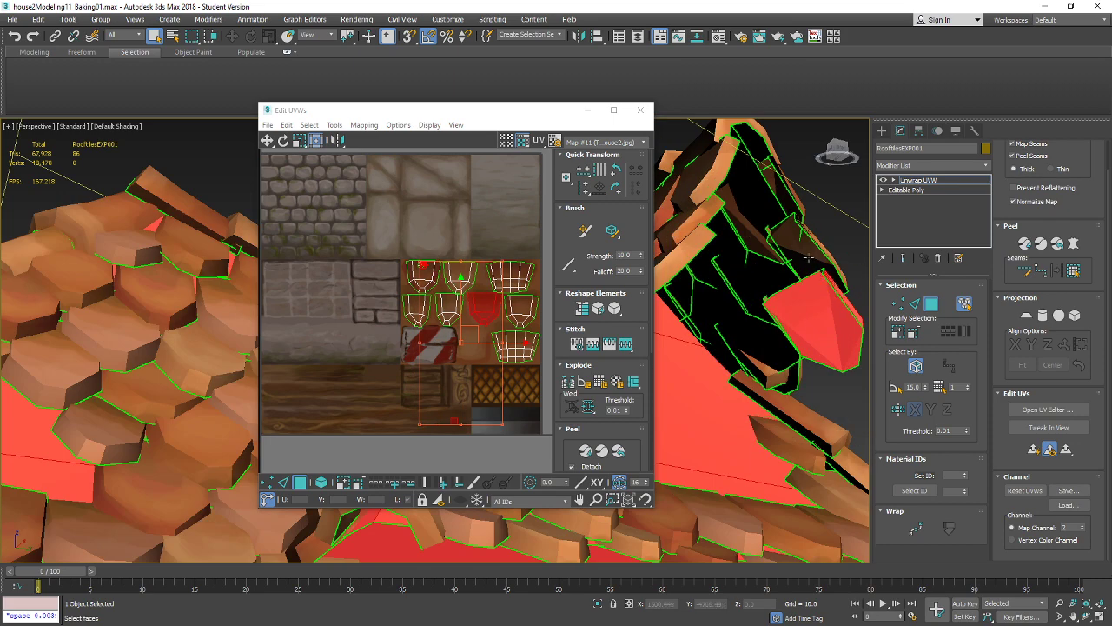
alt+middle_drag(808, 258, 866, 295)
alt+middle_drag(747, 356, 755, 348)
click(718, 401)
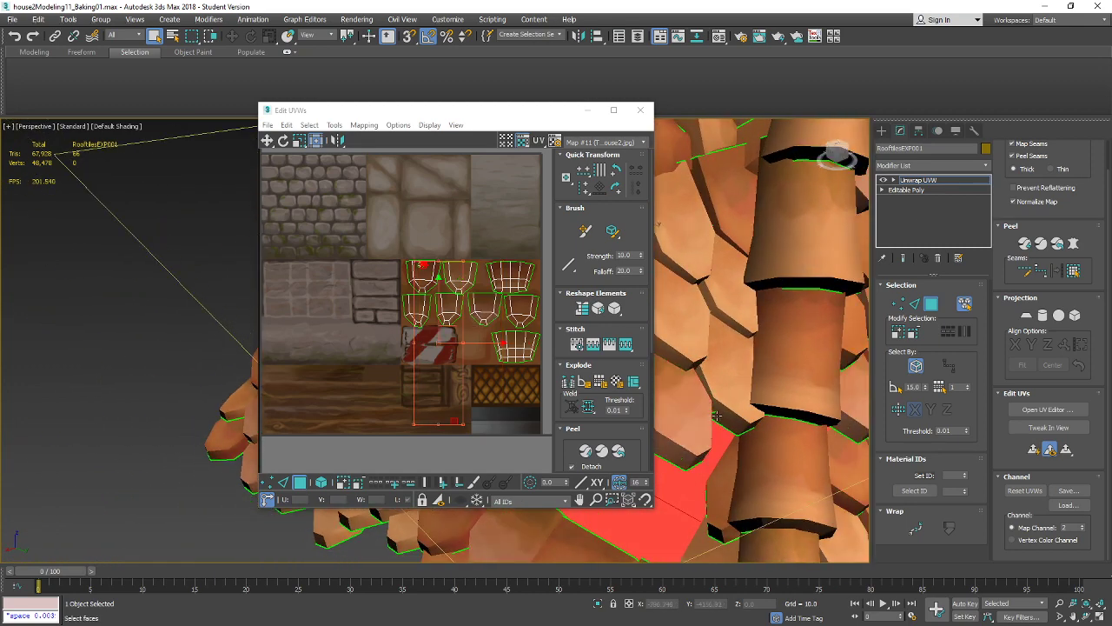
- Add the remaining flat planes beneath the tiles to the face selection, leaving the individual roof tiles out
alt+middle_drag(721, 417, 728, 342)
click(686, 379)
scroll(686, 380, down, 8)
scroll(708, 375, up, 5)
alt+middle_drag(654, 342, 751, 383)
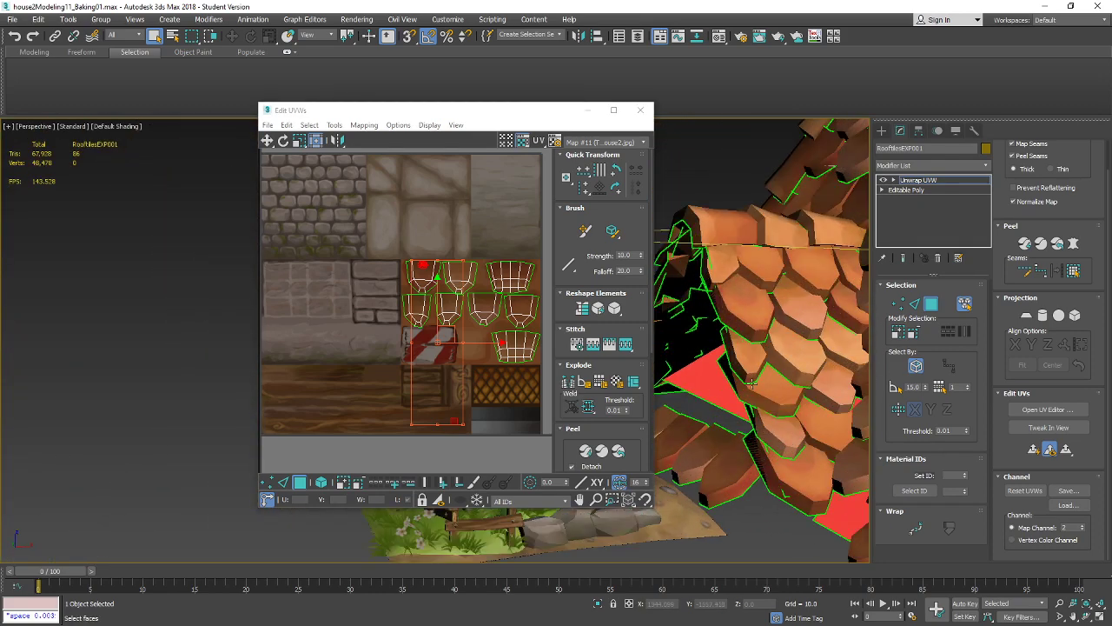
ctrl+click(756, 410)
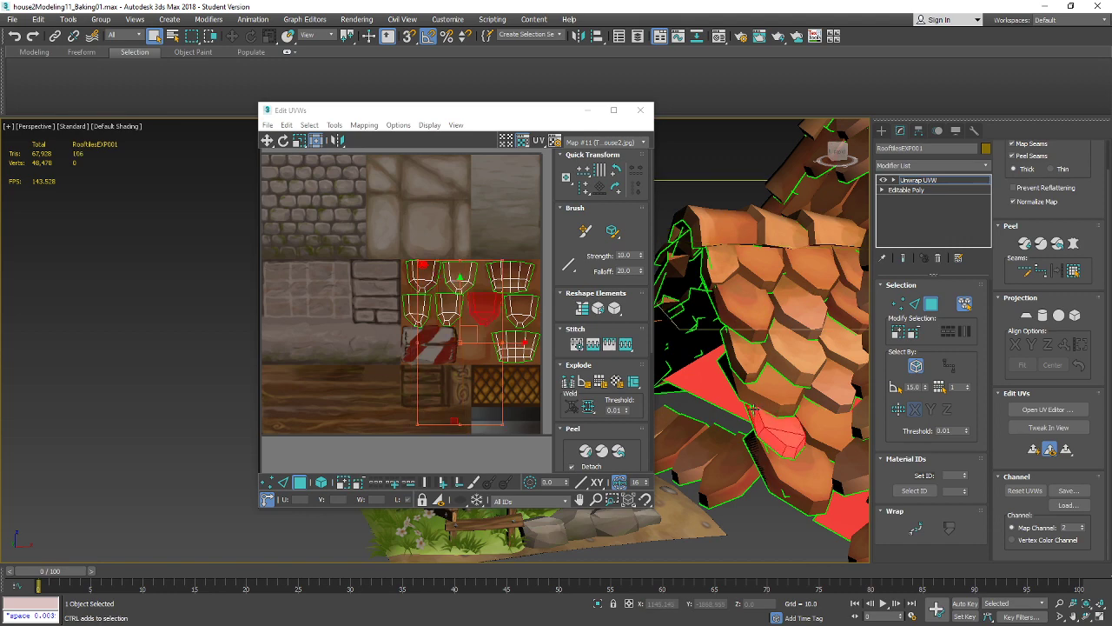
alt+click(775, 420)
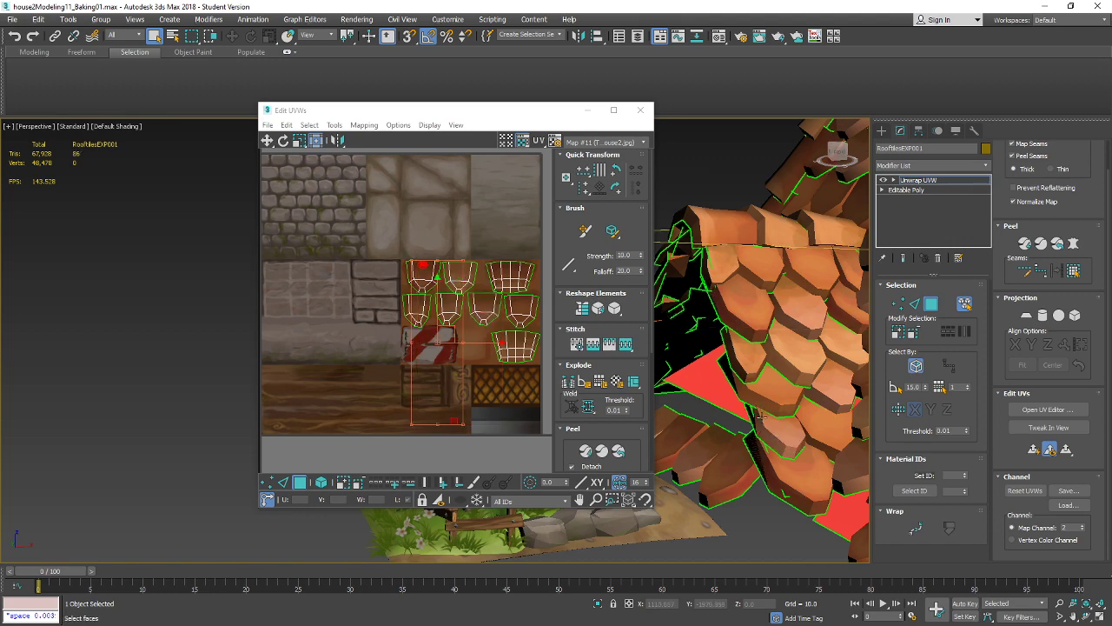
scroll(760, 410, up, 4)
scroll(743, 392, down, 8)
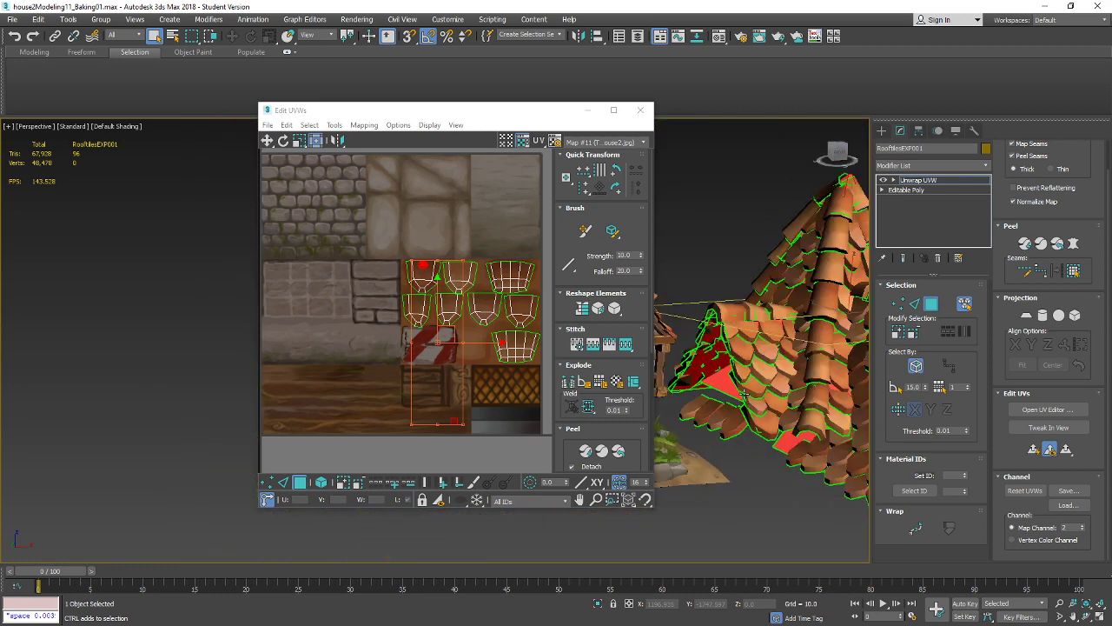
scroll(789, 399, up, 4)
scroll(744, 378, down, 1)
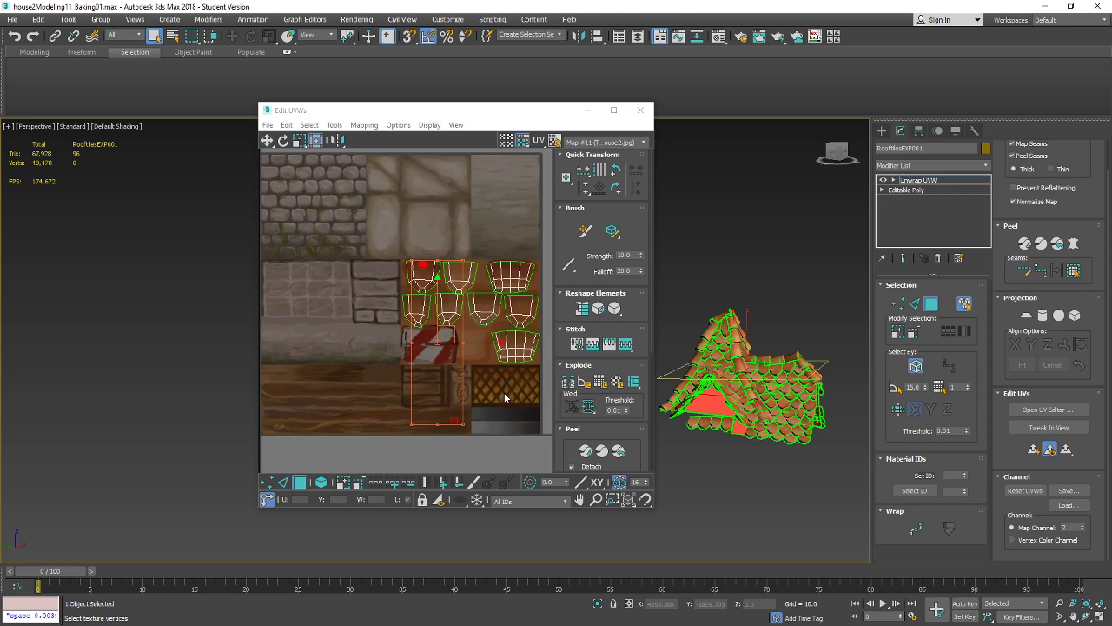
- Flatten-map the selected planes with a polygon angle threshold of 45 and a spacing of 0.001
click(365, 126)
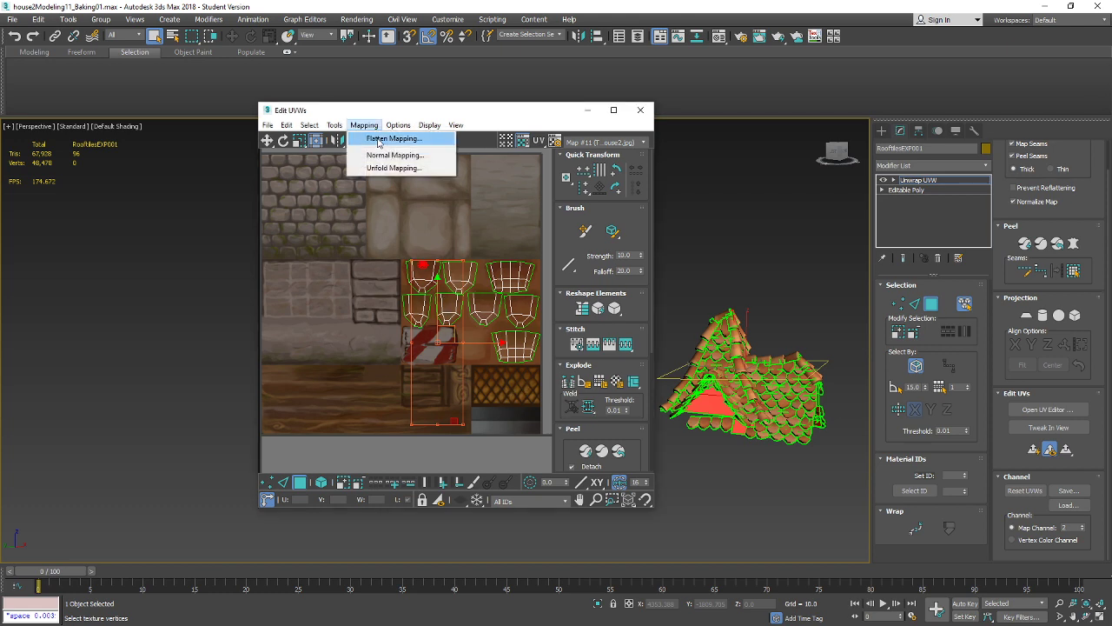
click(379, 140)
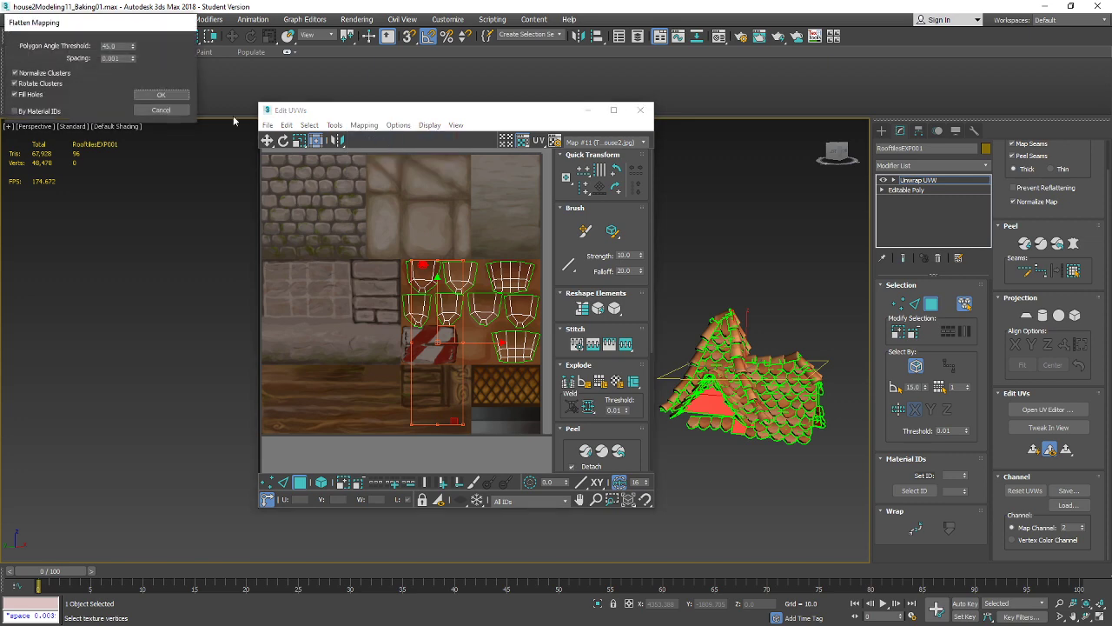
click(160, 97)
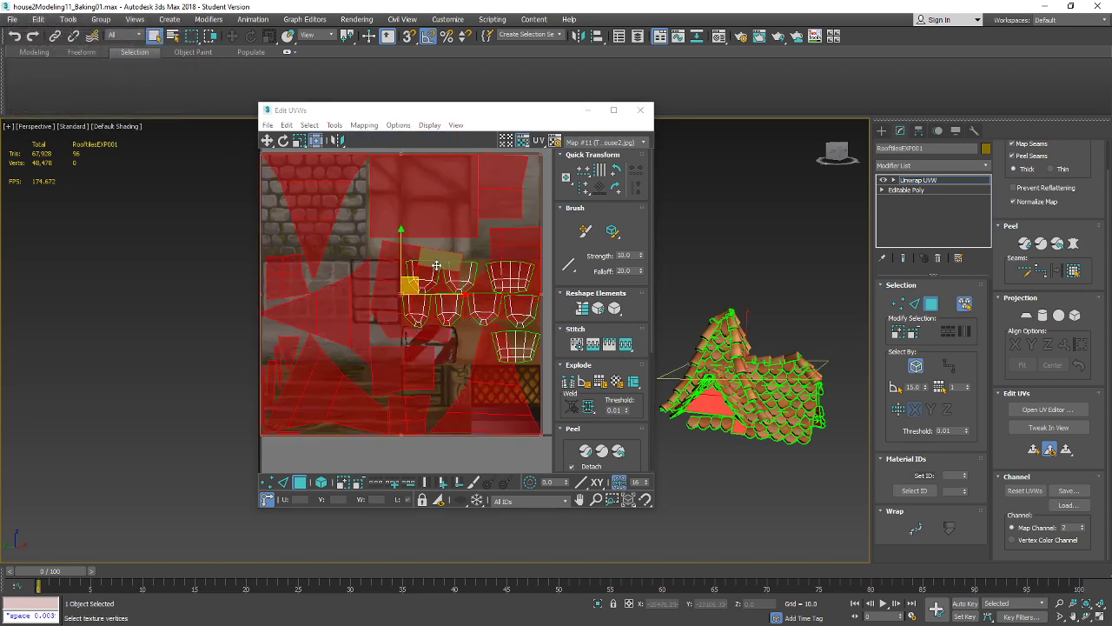
scroll(435, 266, down, 3)
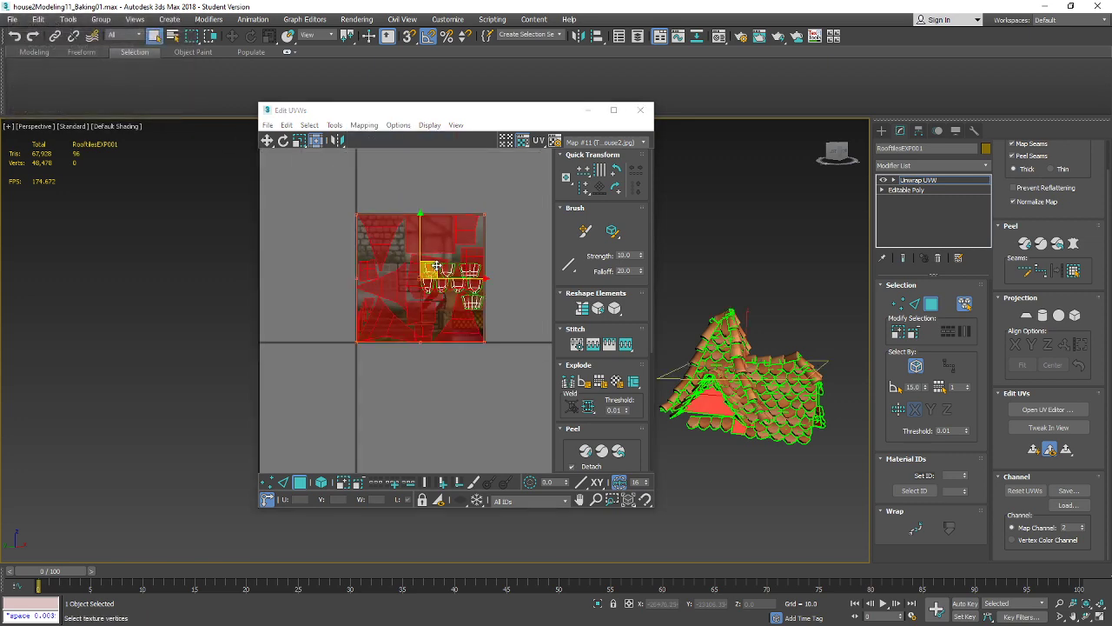
- Flatten-map the planes again with a different polygon angle threshold and move the resulting shells off the texture square, clear of the tile shells
click(364, 125)
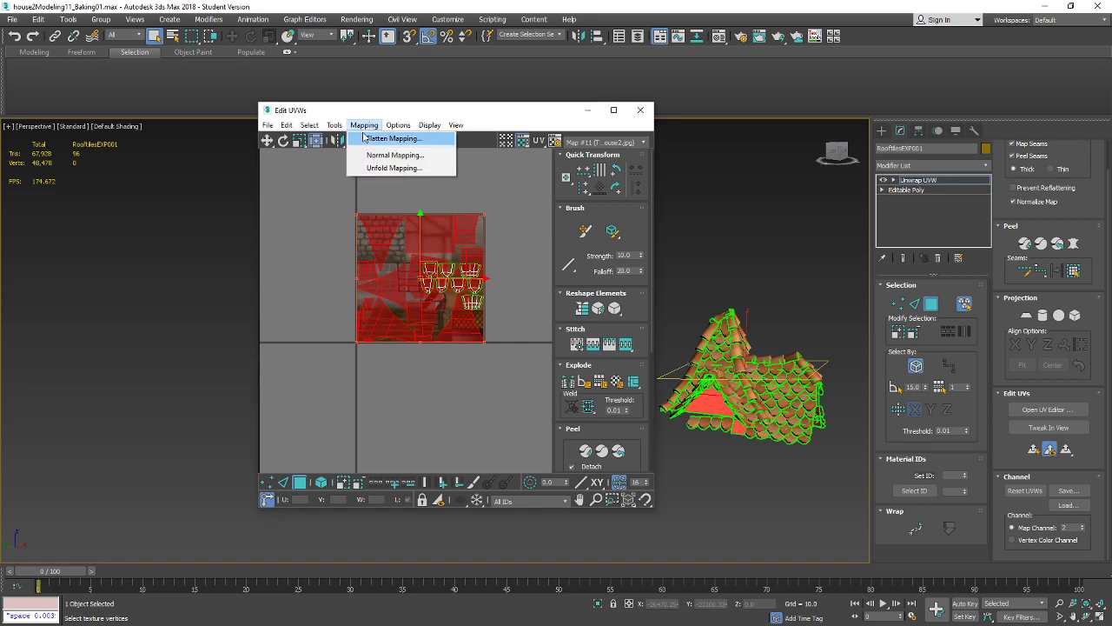
click(392, 138)
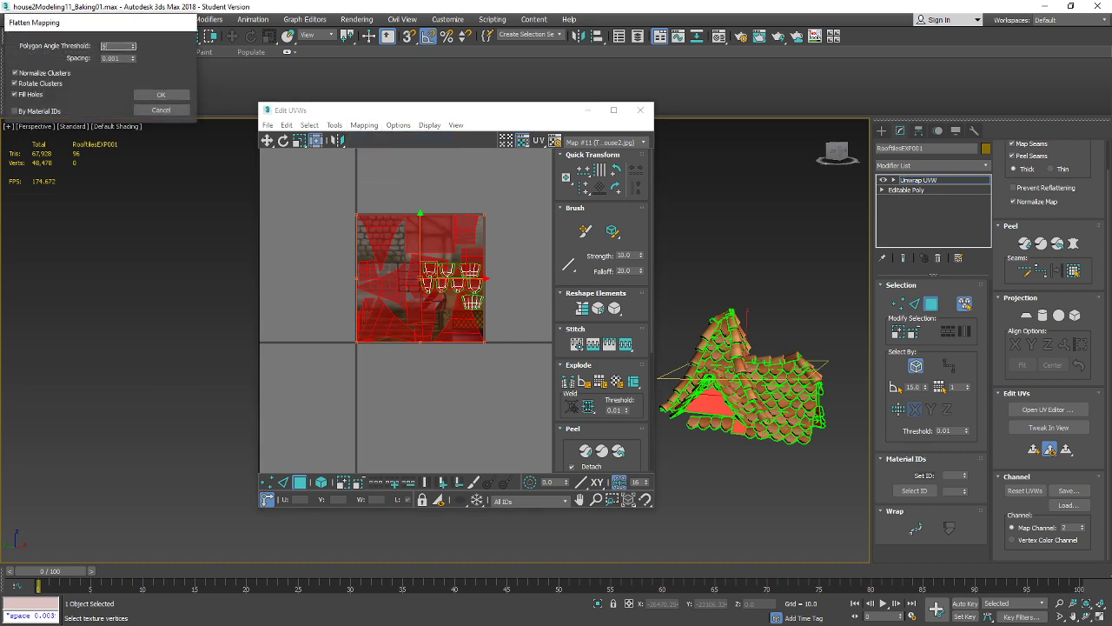
click(161, 95)
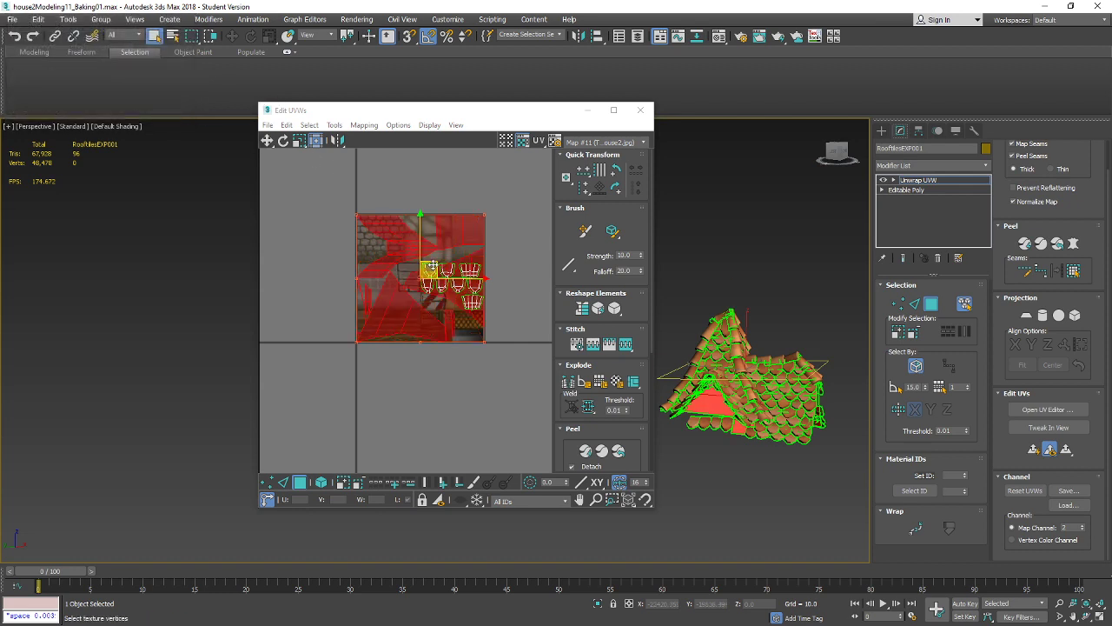
drag(431, 265, 288, 270)
click(448, 356)
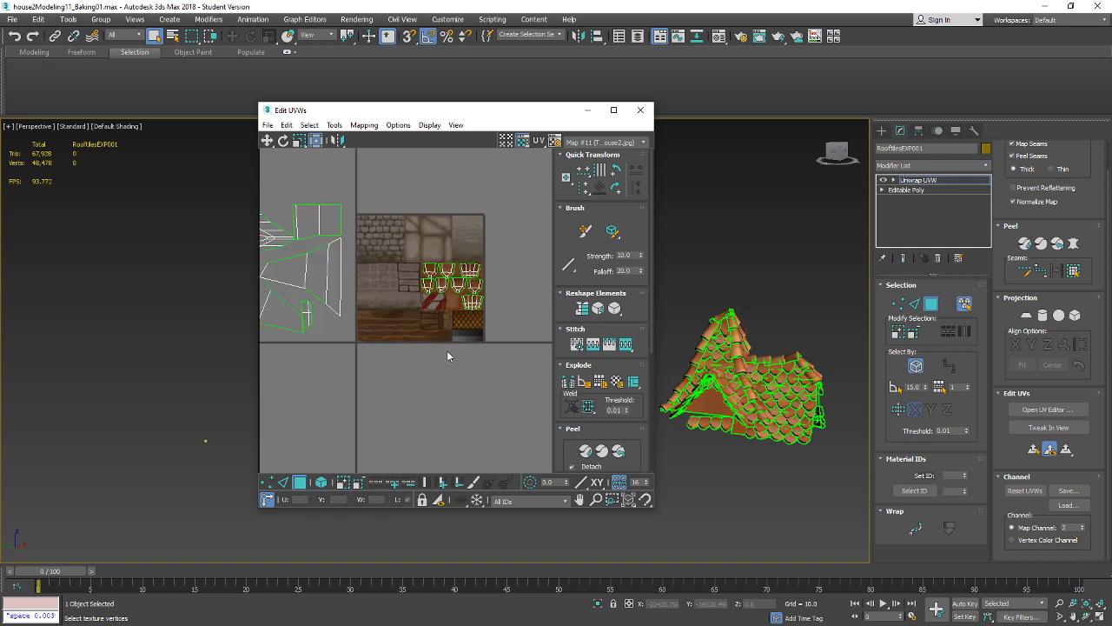
- Select all the roof copy's UV shells, pack them with Rescale on and a padding of 0.02, and close the UV editor
scroll(424, 261, up, 3)
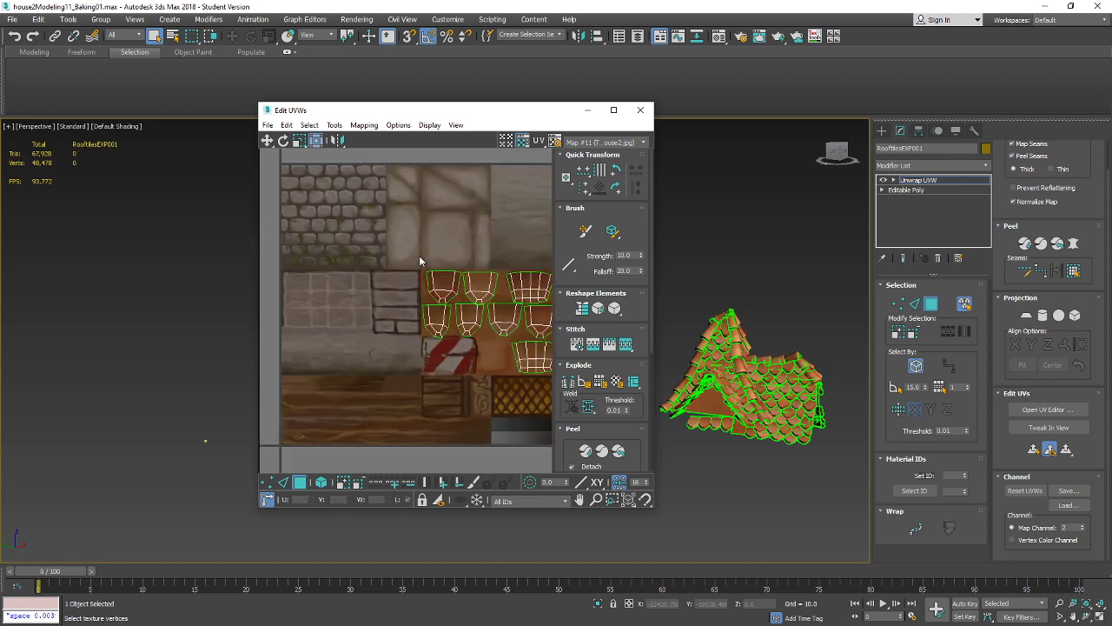
click(441, 283)
click(397, 238)
scroll(444, 352, down, 5)
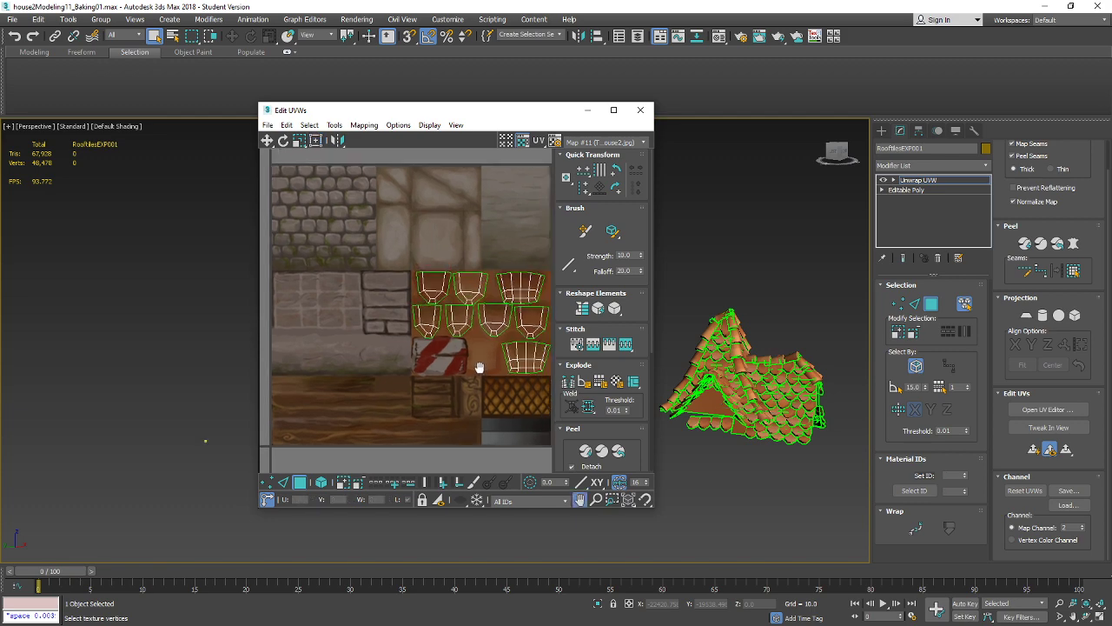
scroll(328, 277, down, 2)
drag(293, 259, 481, 398)
scroll(401, 331, up, 4)
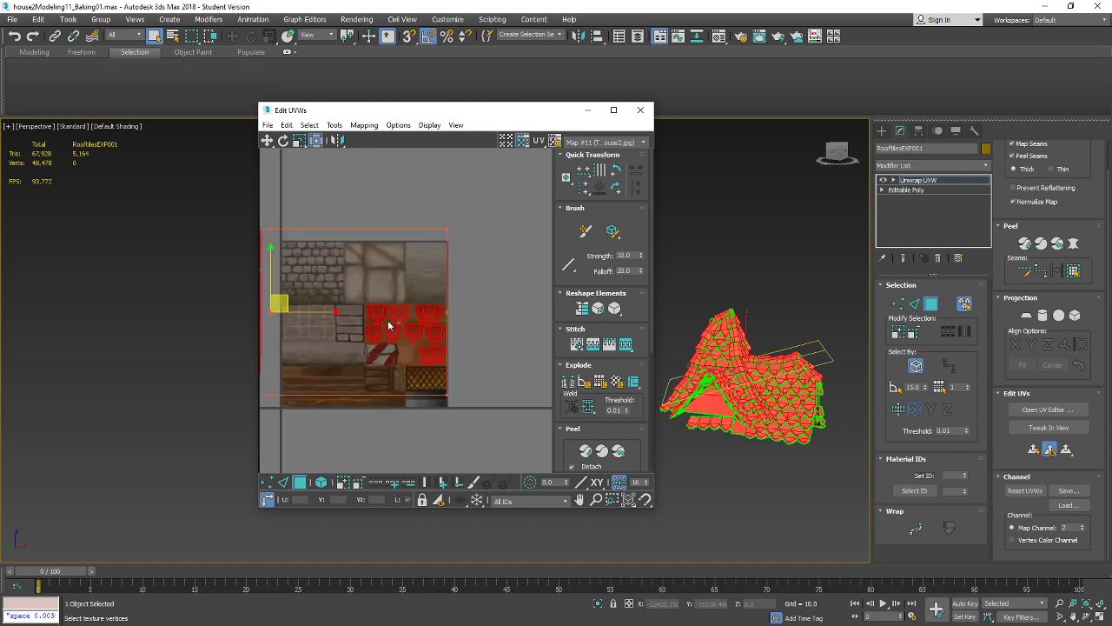
scroll(629, 421, down, 1)
scroll(629, 422, down, 5)
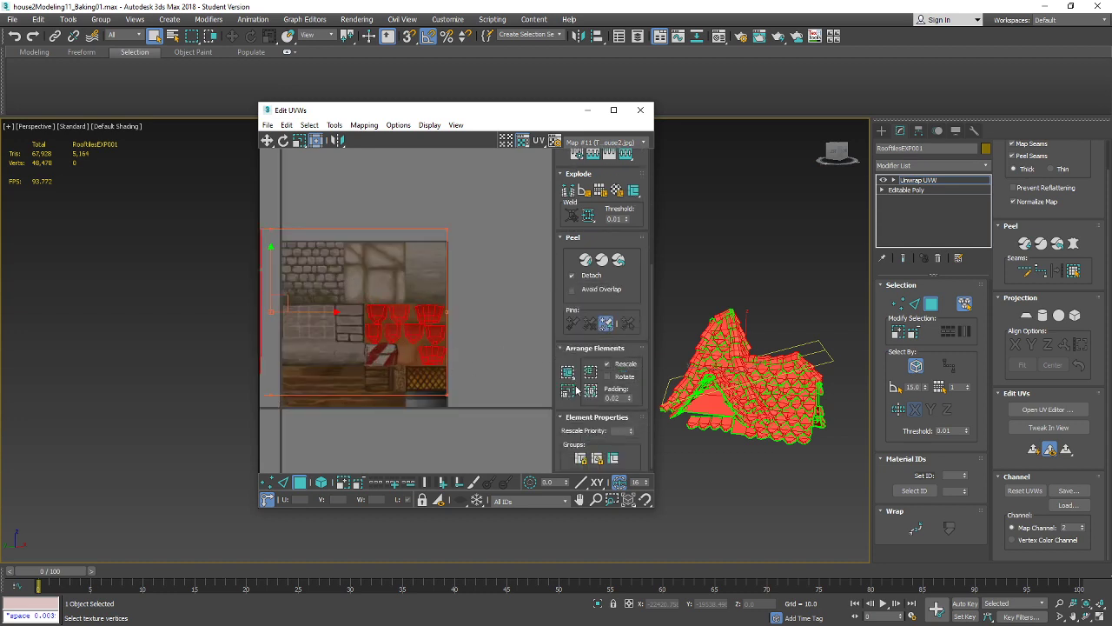
click(569, 372)
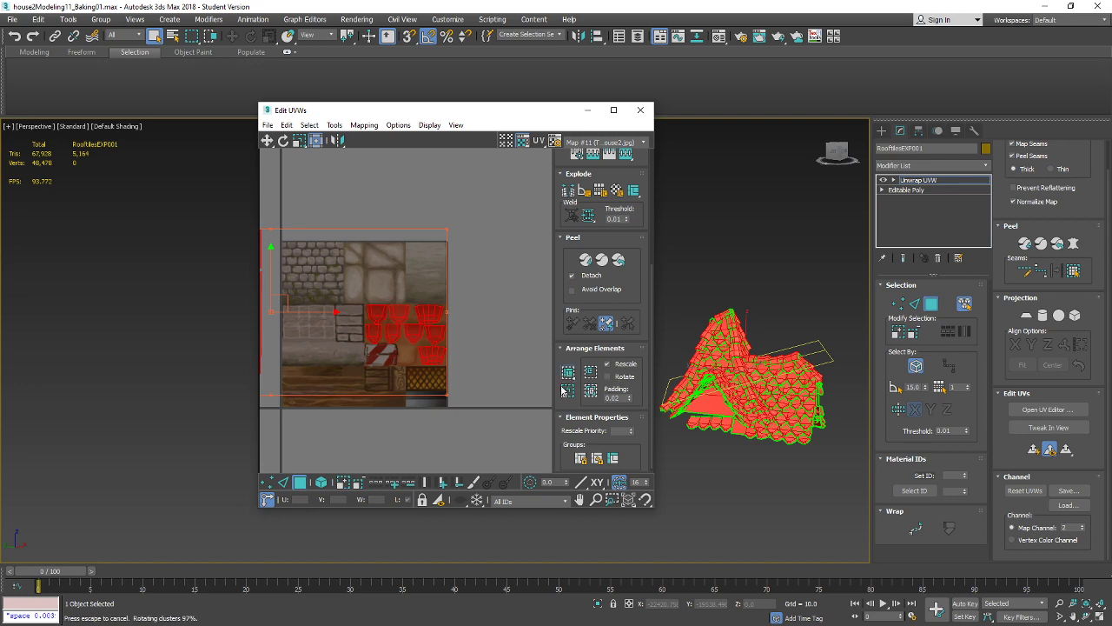
click(476, 369)
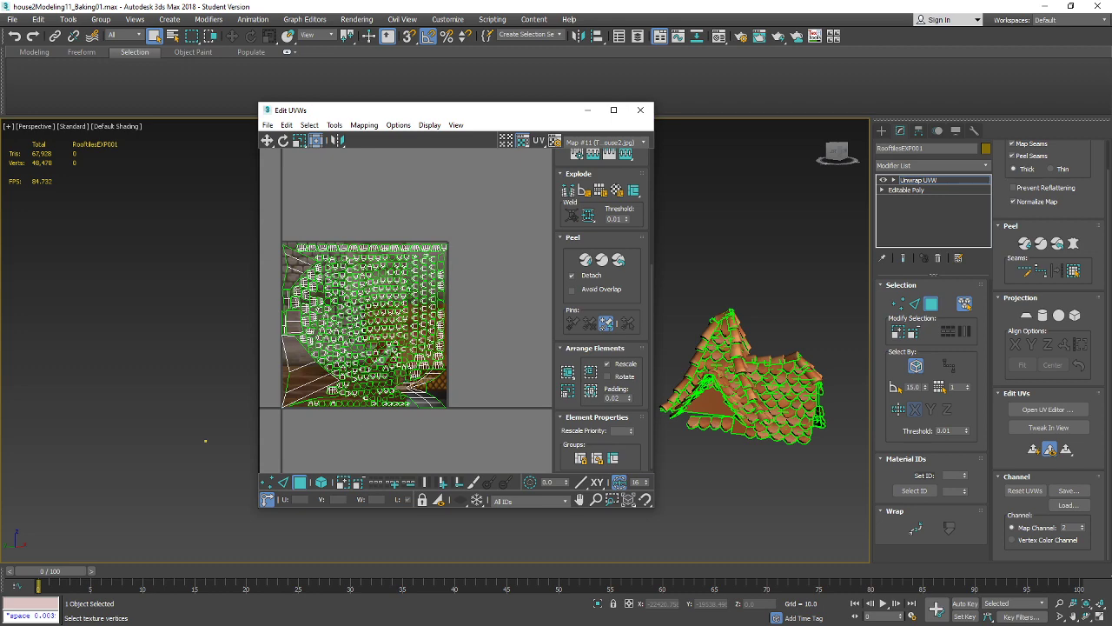
scroll(395, 339, up, 2)
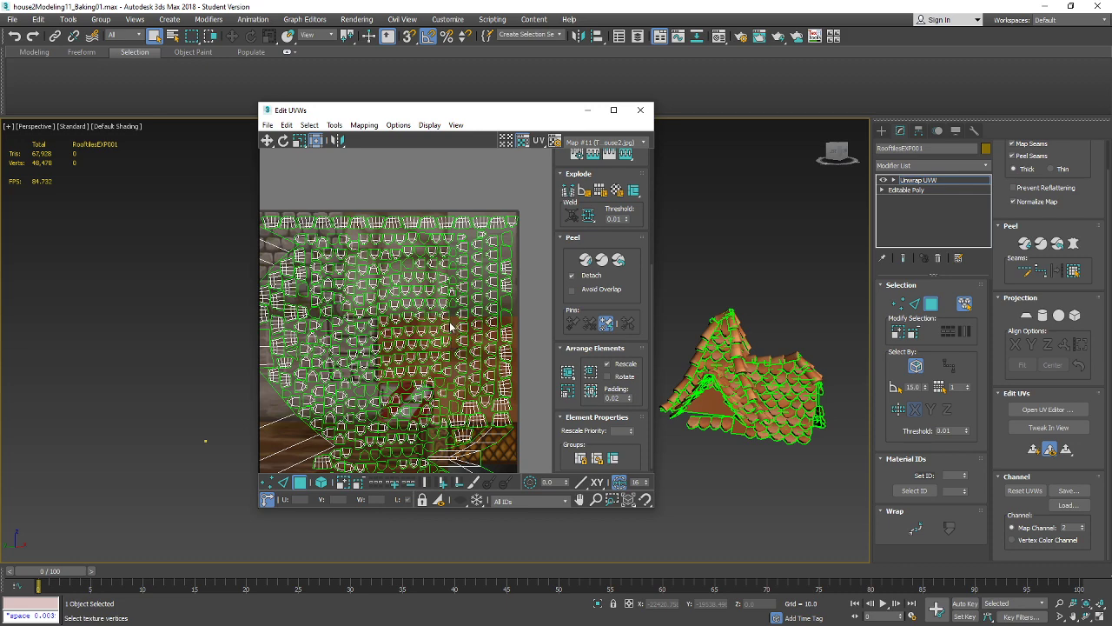
scroll(450, 326, down, 1)
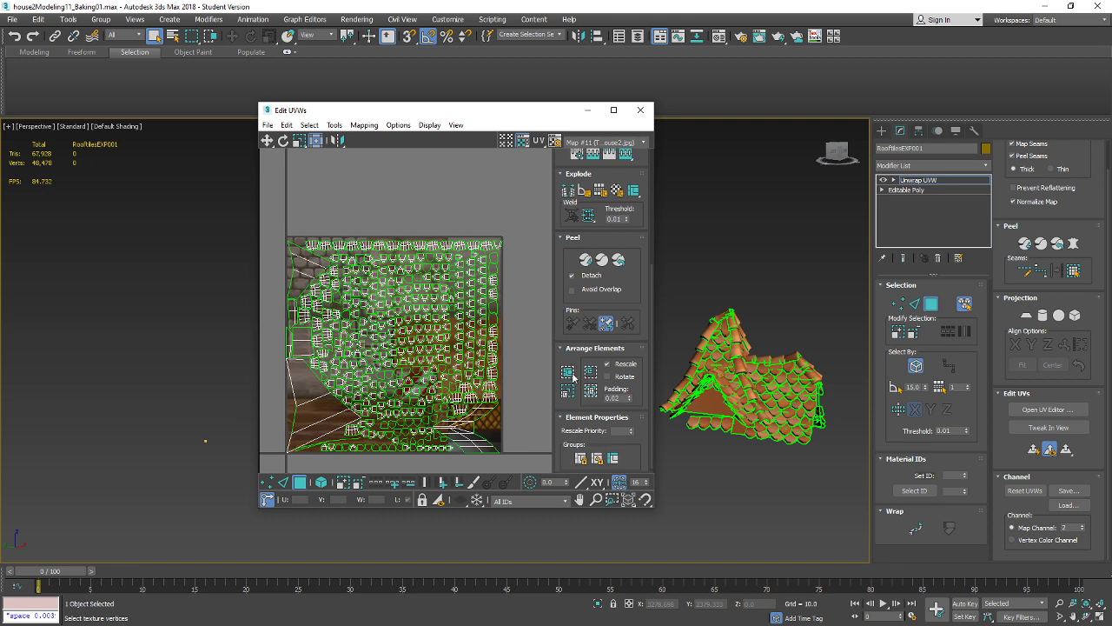
click(632, 113)
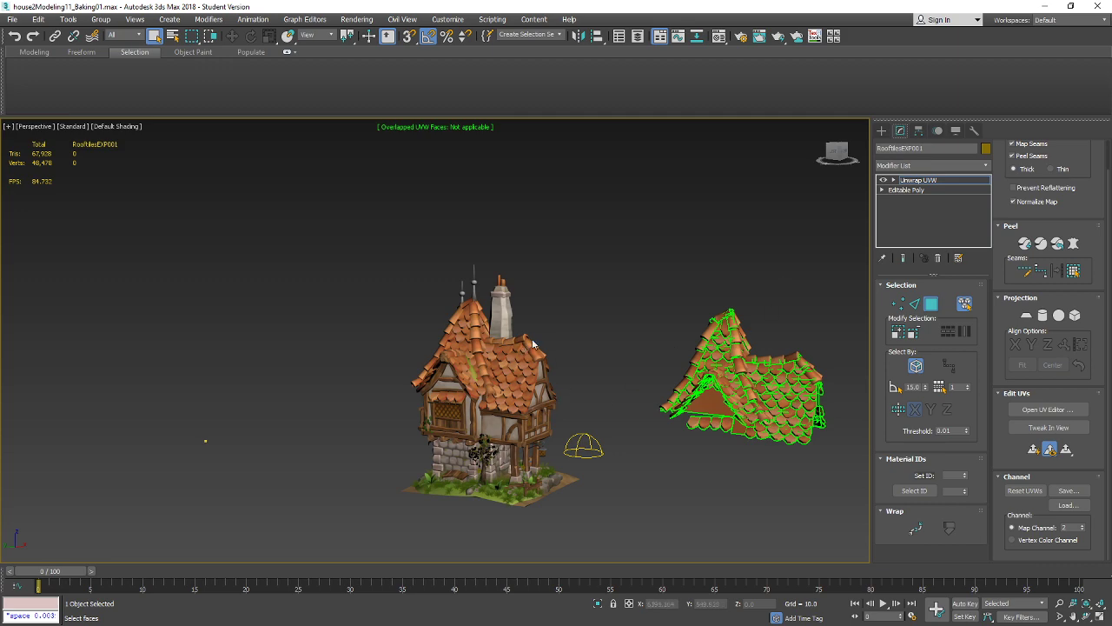
- Leave the Unwrap, select the skylight beside the house, and examine its sky colour and shadow settings
click(882, 130)
click(780, 254)
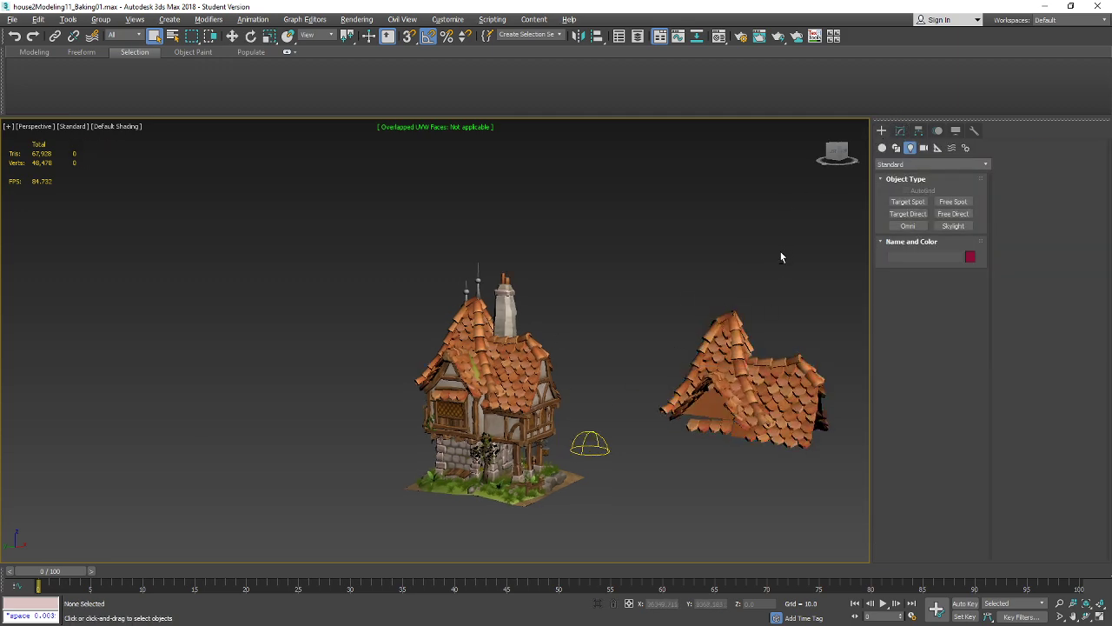
alt+middle_drag(780, 257, 685, 260)
click(641, 452)
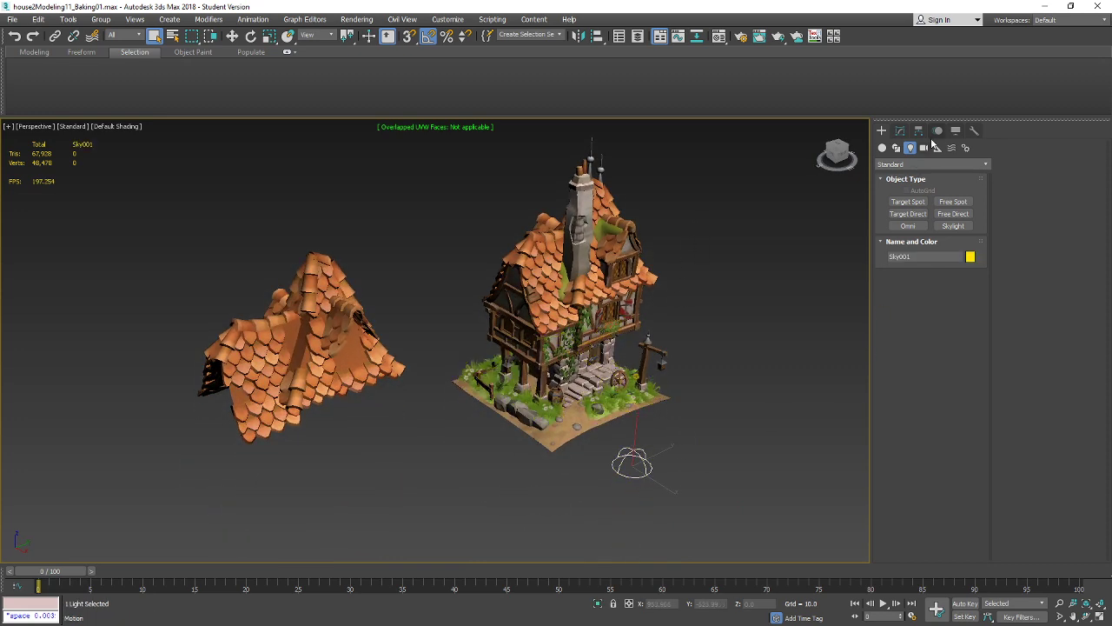
click(900, 131)
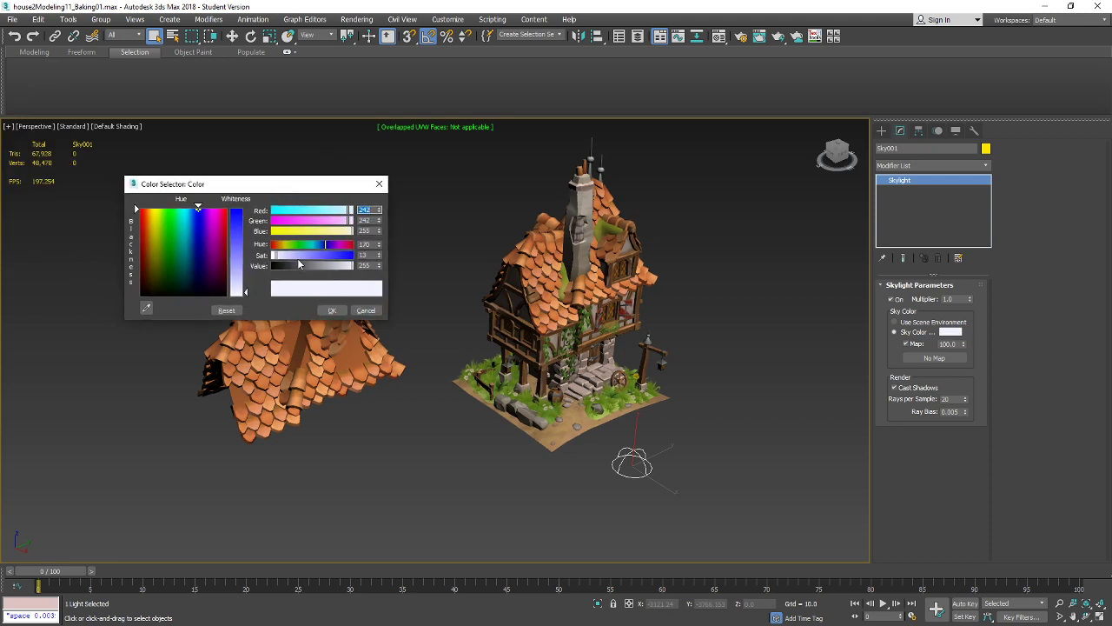
click(332, 310)
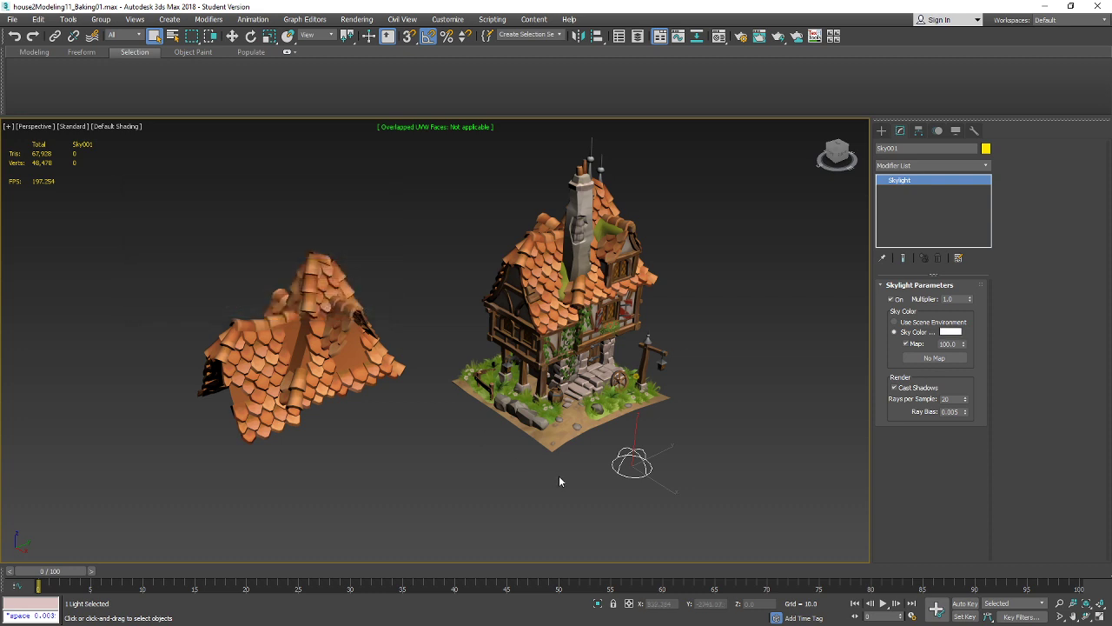
click(895, 388)
- Open Render To Texture and select the roof copy as the object to bake
click(353, 21)
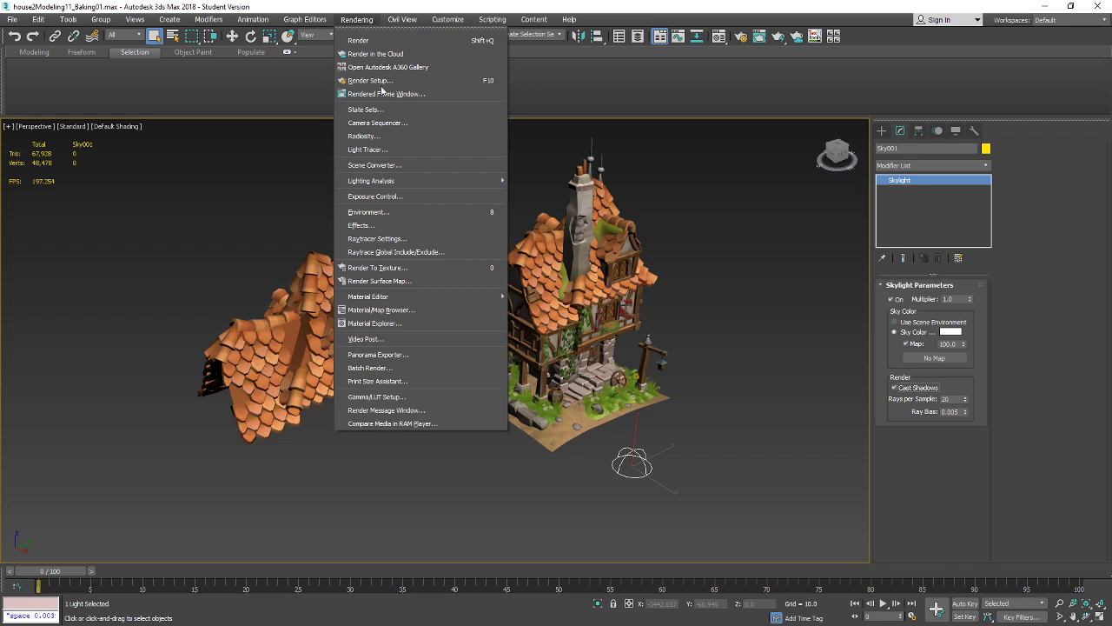
click(428, 268)
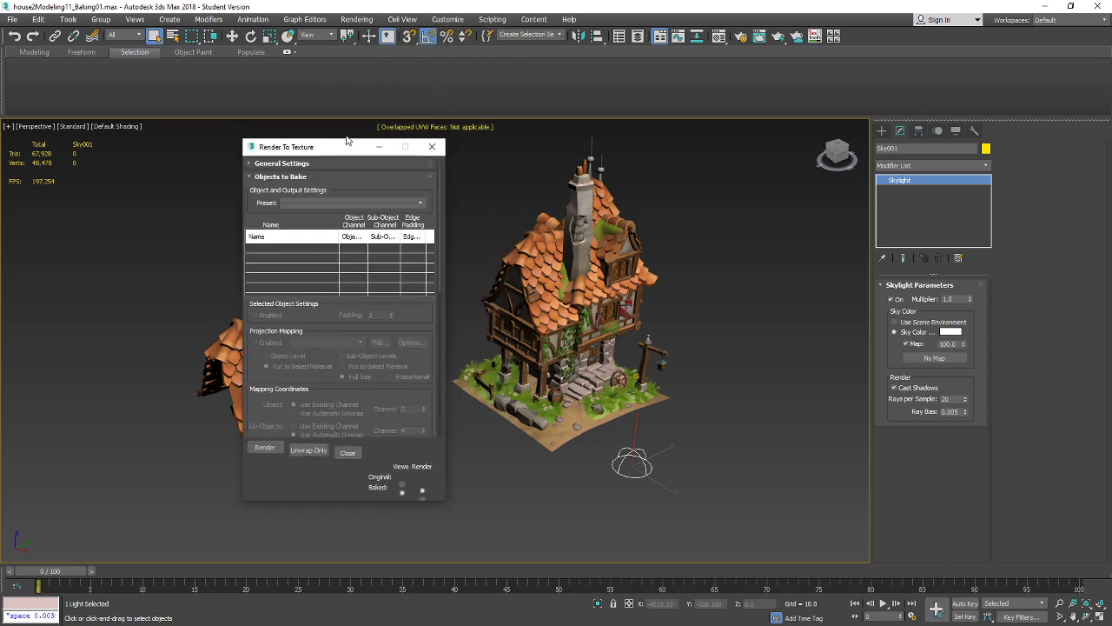
drag(337, 148, 562, 147)
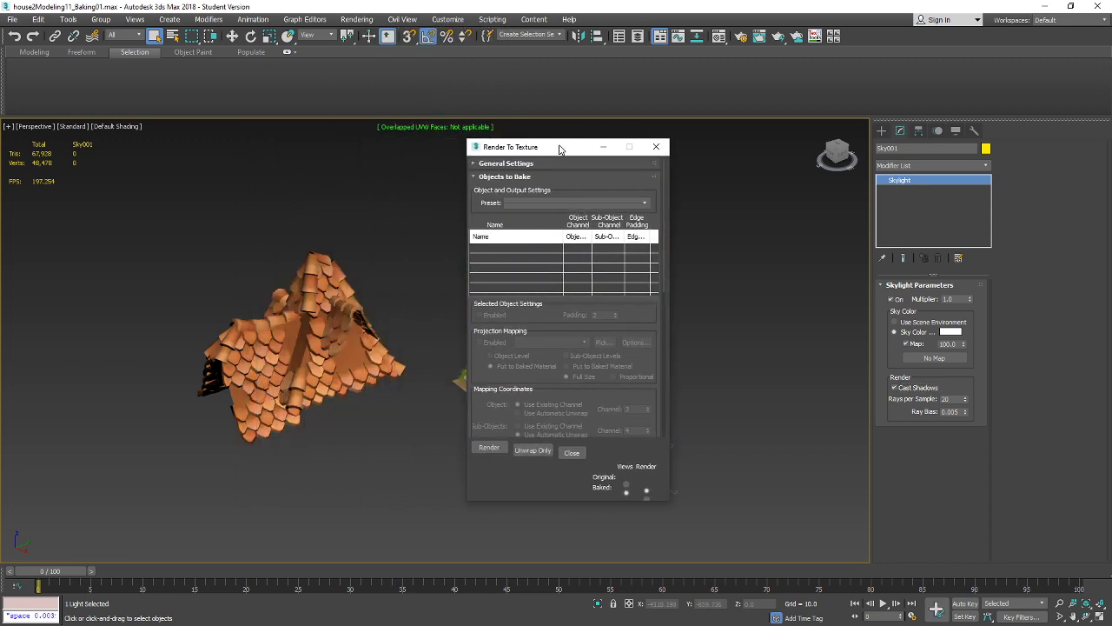
click(304, 315)
click(304, 315)
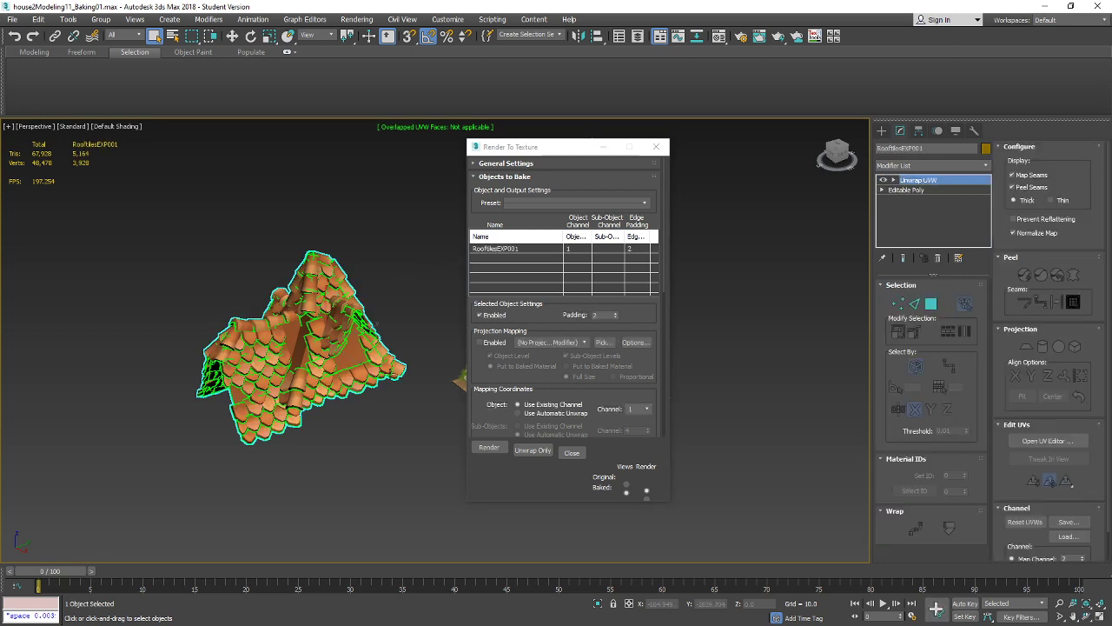
- Set the roof copy's bake padding to 8 and its object mapping coordinates to existing channel 2
click(606, 315)
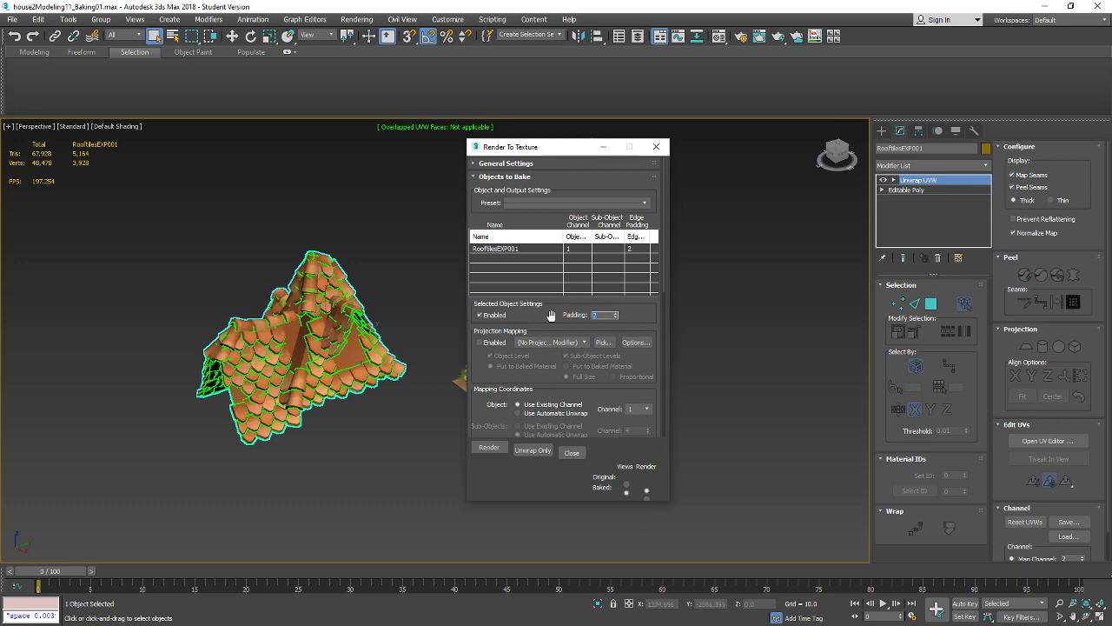
text(8)
scroll(641, 316, down, 3)
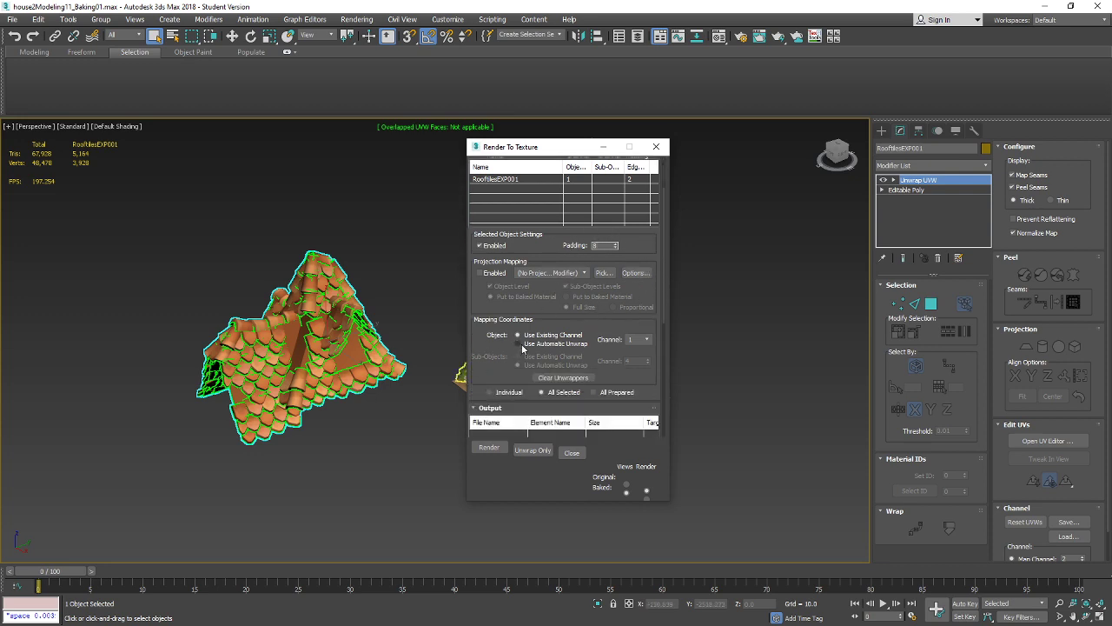
click(647, 340)
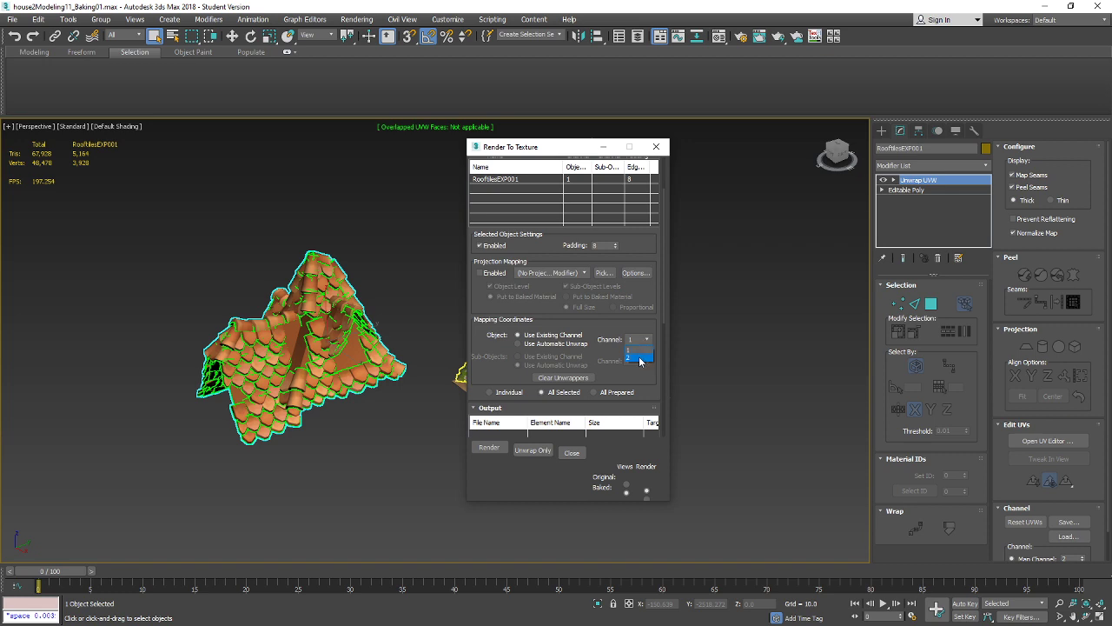
click(640, 357)
- Add a LightingMap element to the roof copy's bake output, look over its size options, and close Render To Texture
drag(666, 306, 665, 383)
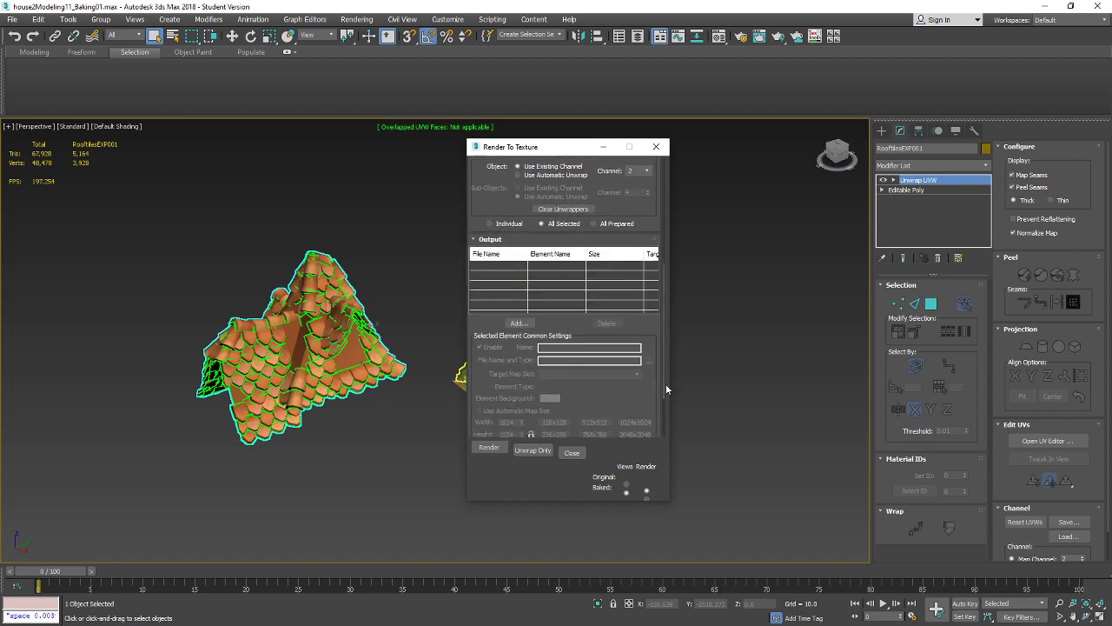
click(522, 323)
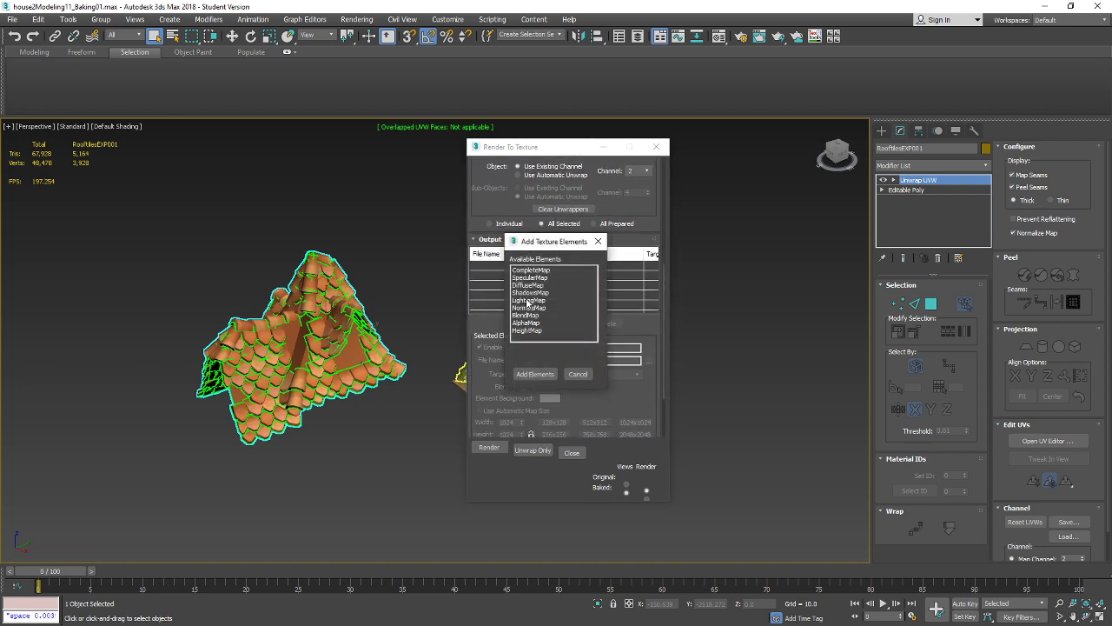
click(528, 300)
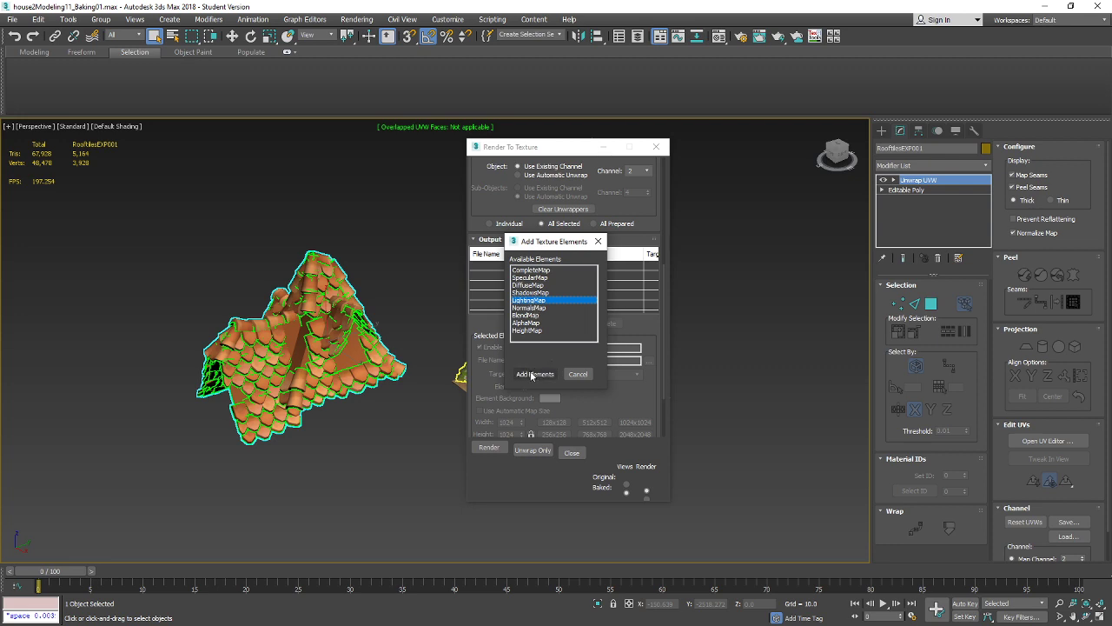
click(531, 375)
scroll(661, 363, down, 2)
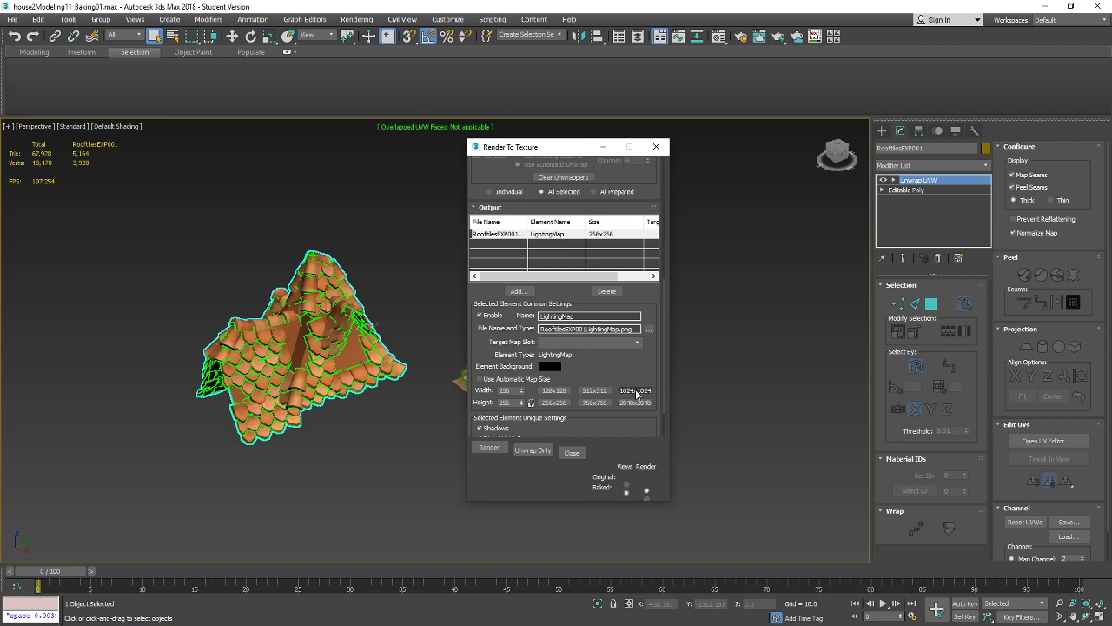
click(658, 150)
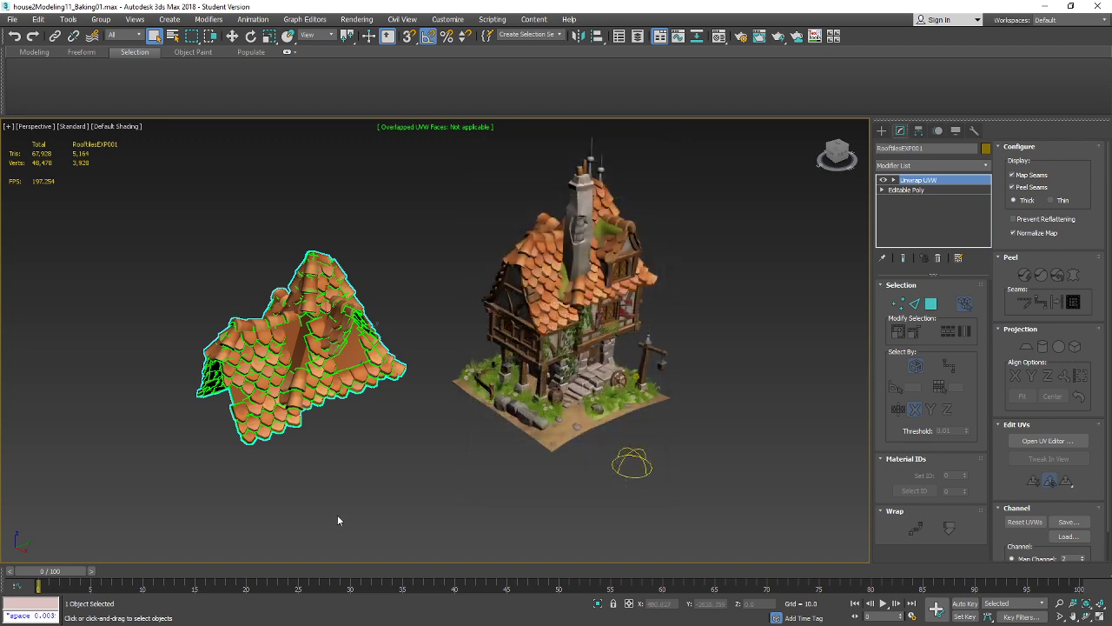
- View the baked RooftilesEXPLightingMap.png, close the image, and delete the roof copy beside the house
click(320, 545)
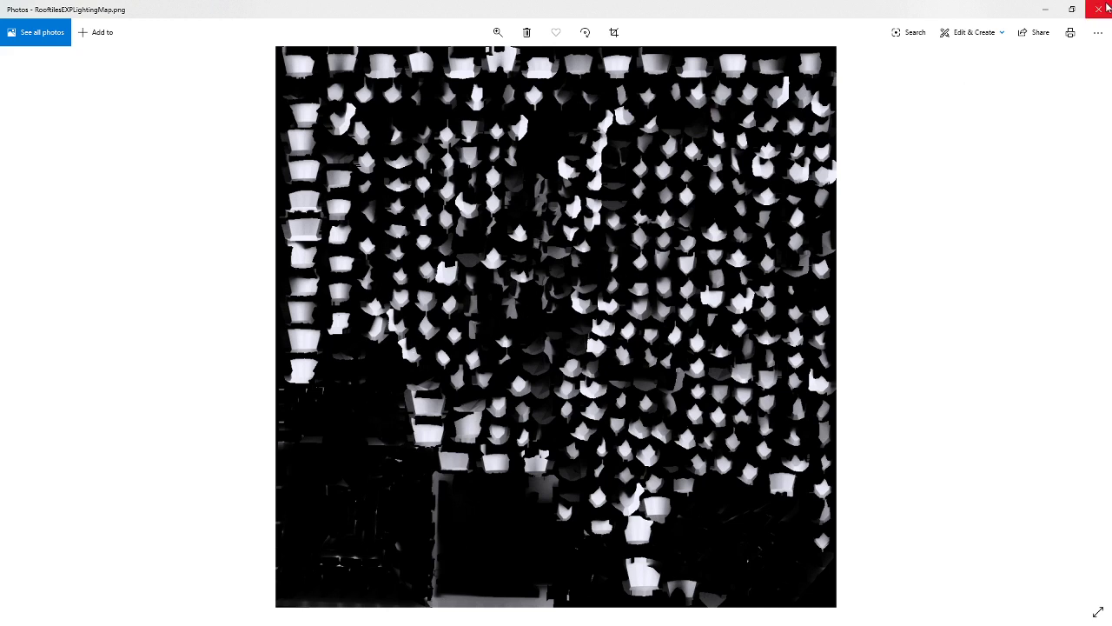
click(1099, 8)
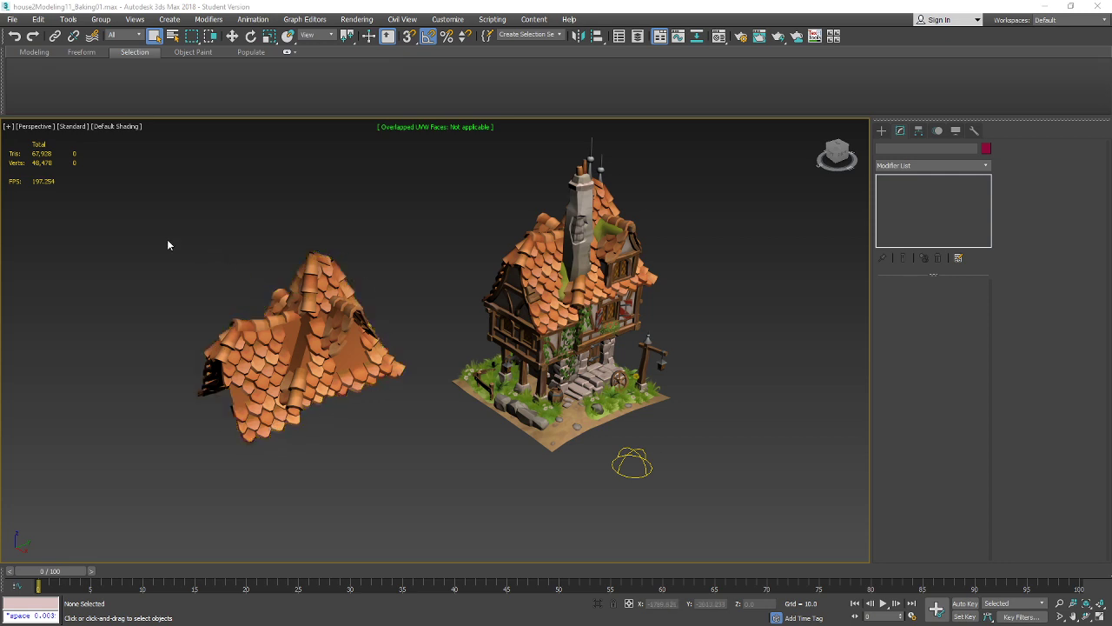
drag(167, 240, 395, 487)
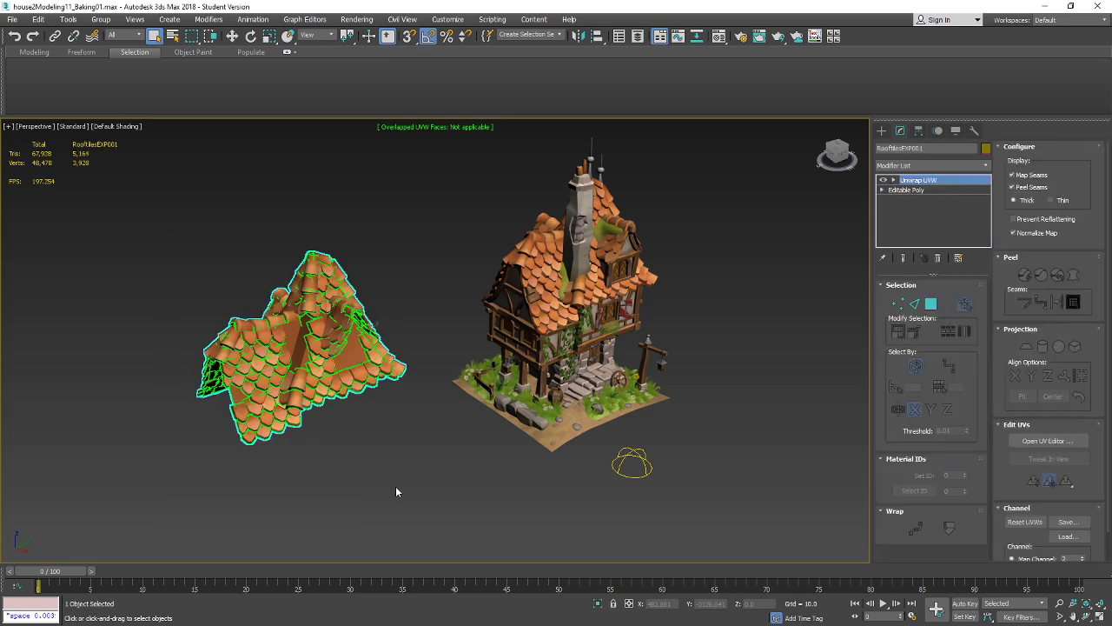
key(Delete)
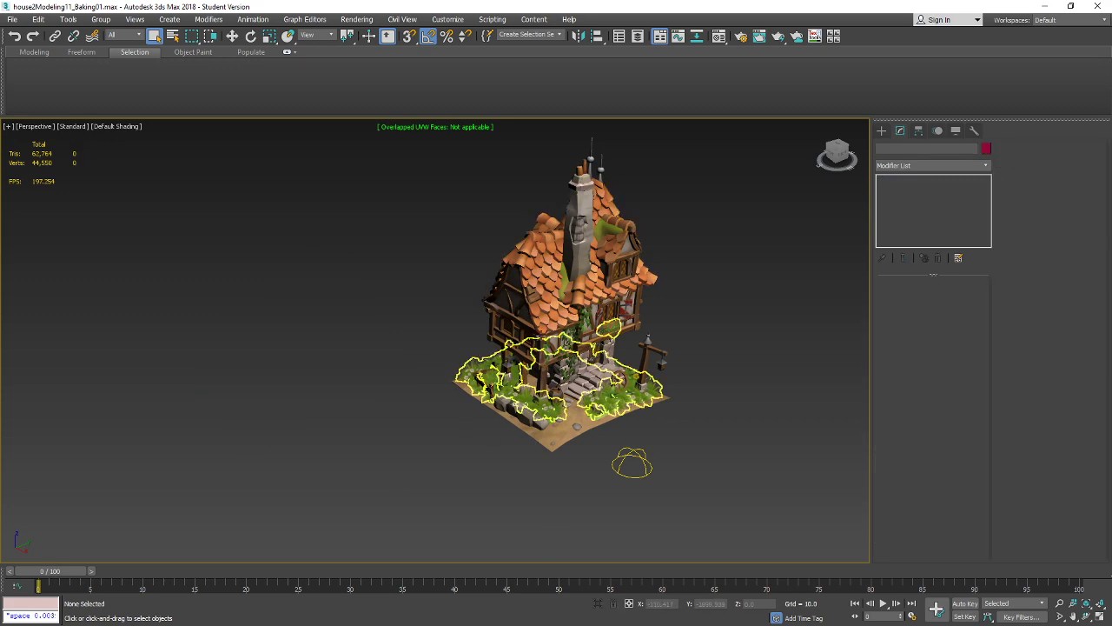
- Examine the grass, flowers and leaves of the OpacityEXP object around the house up close
scroll(578, 345, up, 4)
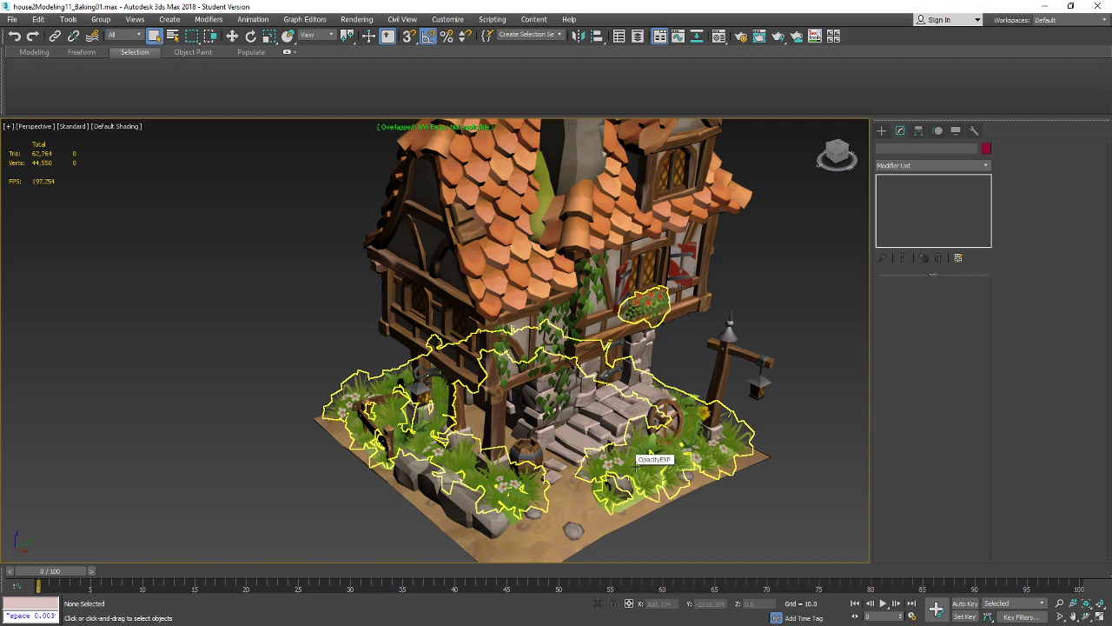
scroll(666, 478, up, 6)
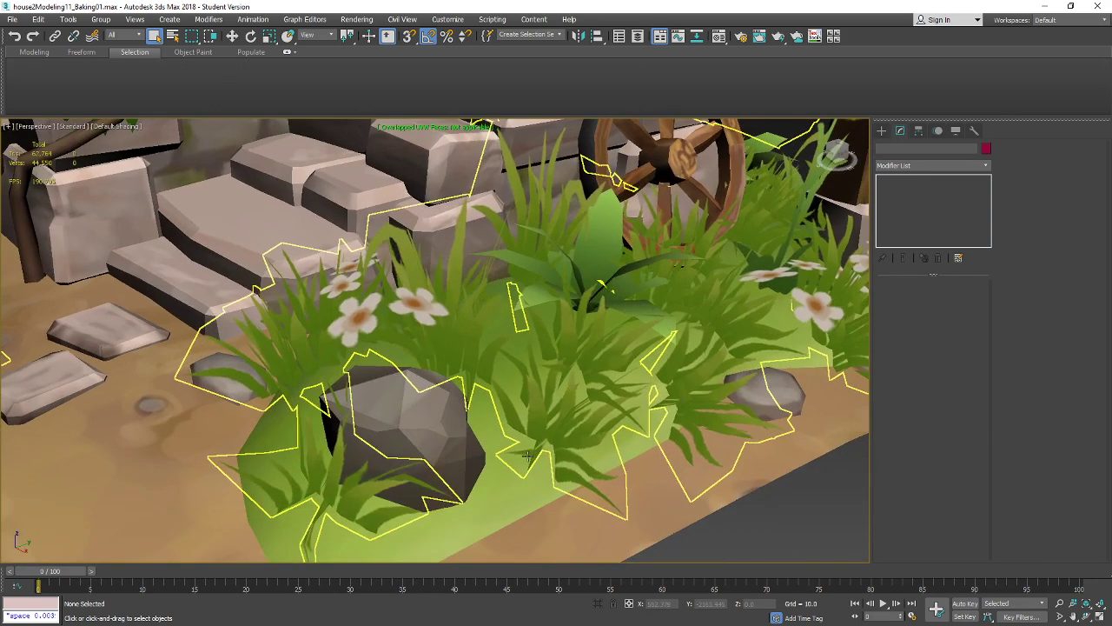
scroll(565, 390, down, 10)
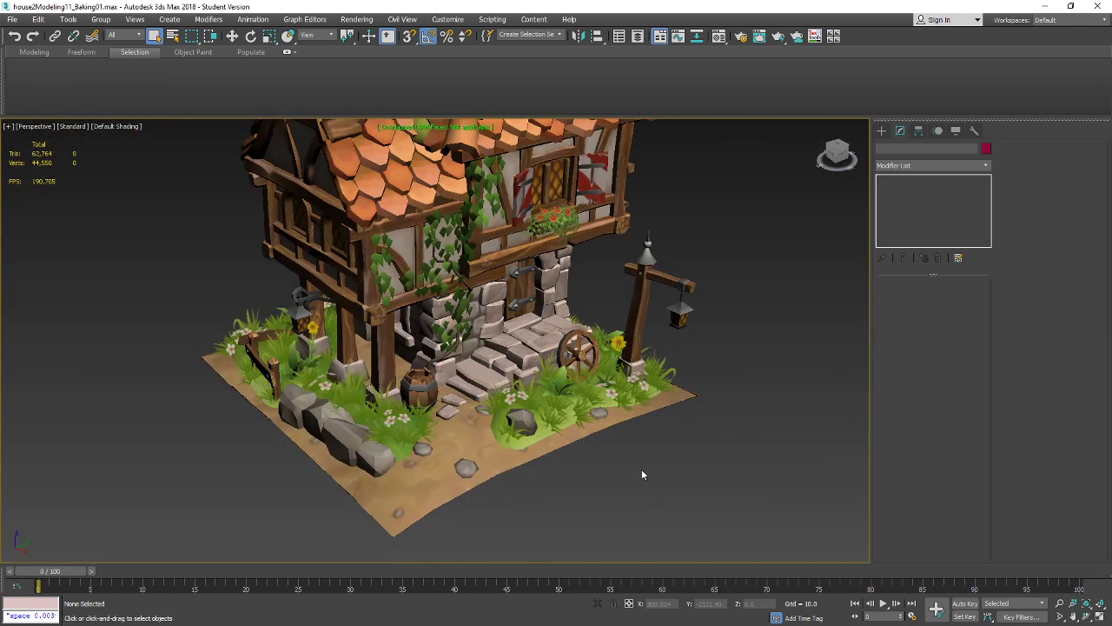
- Switch to Sketchfab, look over the scene settings of StylizedHouseExp1, and return to the untextured StylizedHouseExp3 model
click(1046, 11)
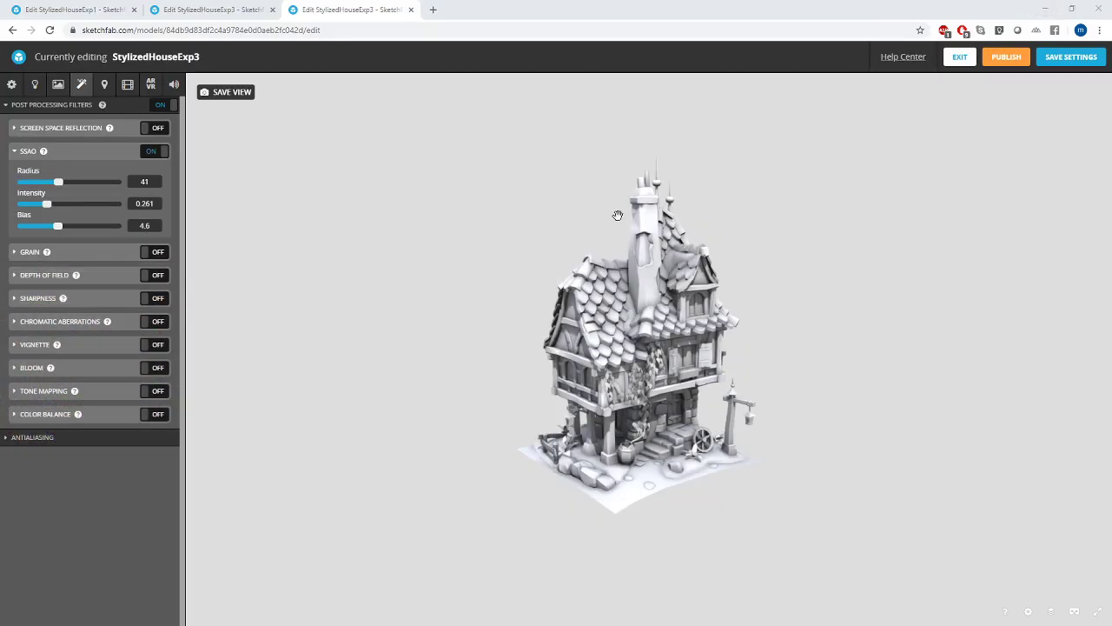
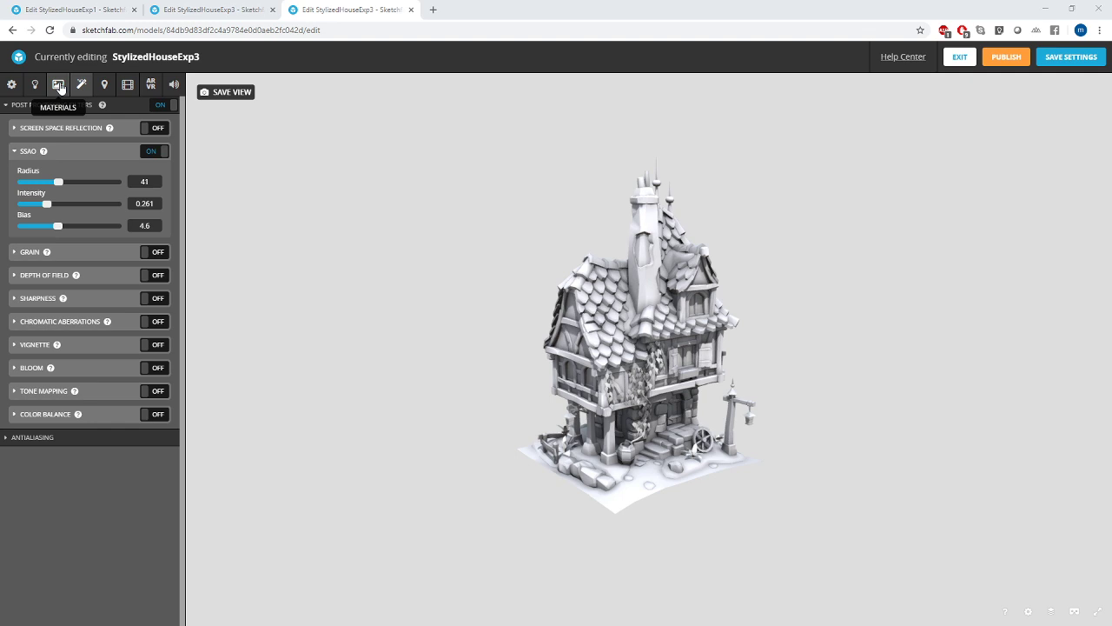
click(79, 10)
scroll(650, 352, up, 8)
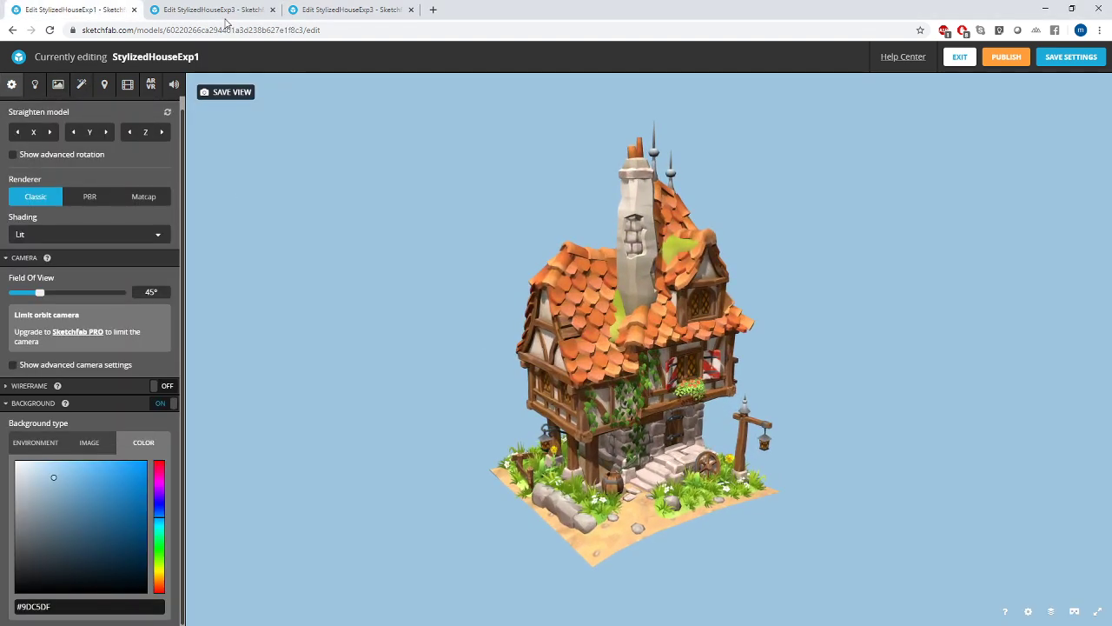
click(324, 10)
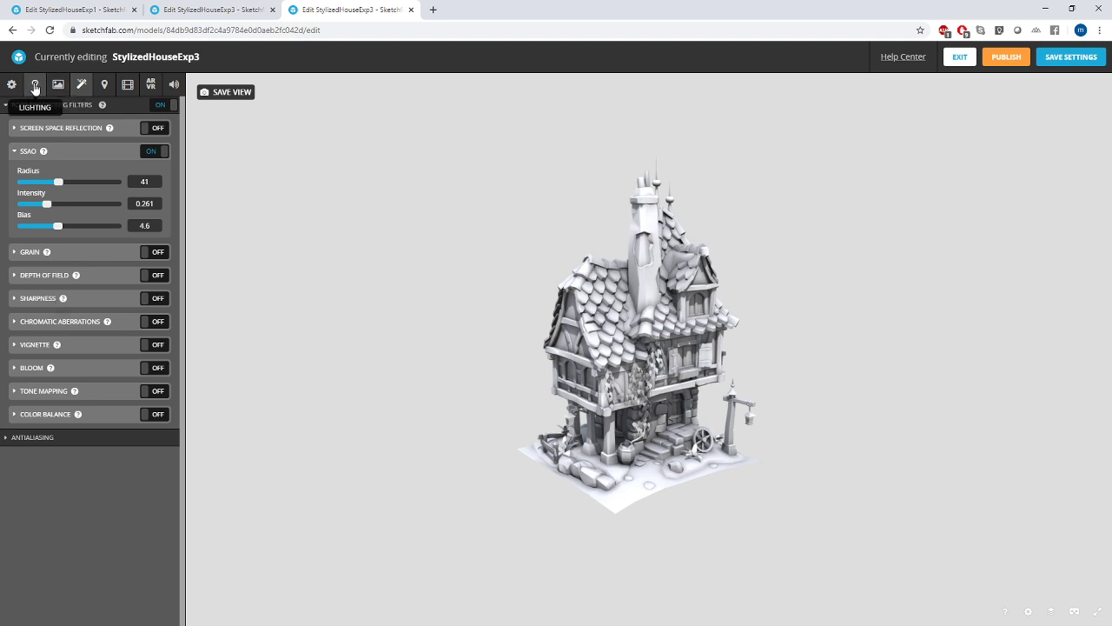
- Show the toplevel material's settings and inspect the house model from underneath and from the front
click(58, 84)
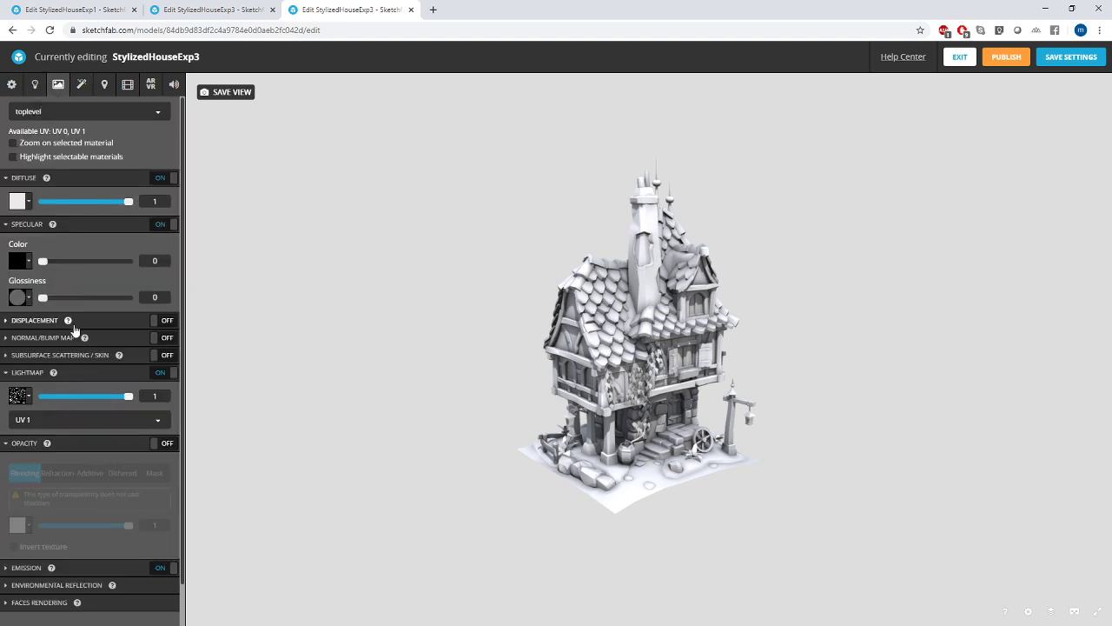
click(93, 112)
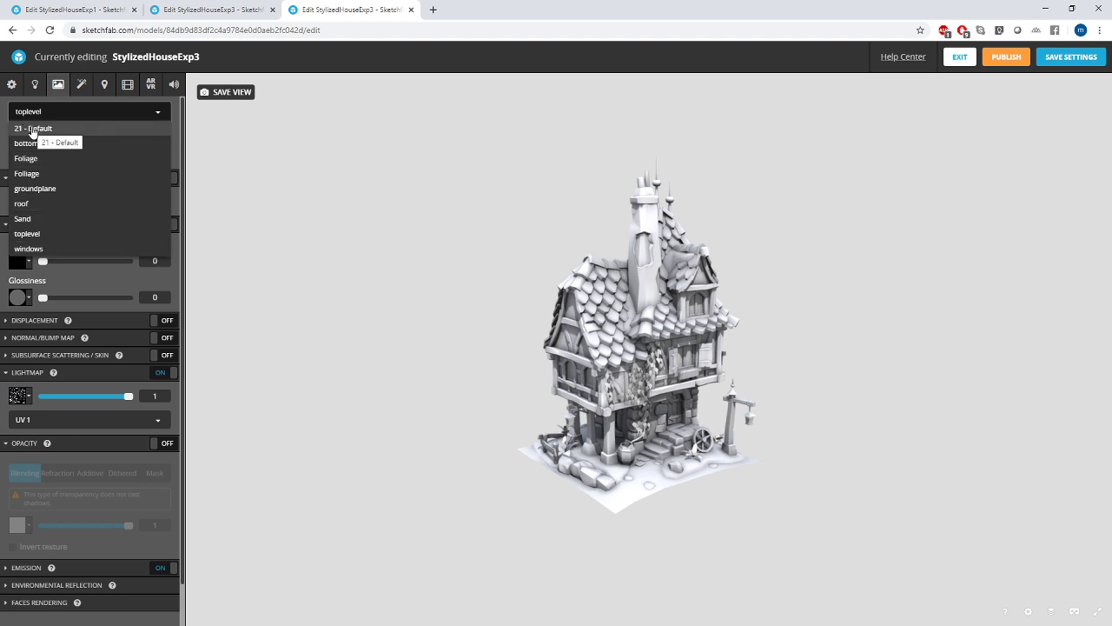
drag(360, 291, 626, 390)
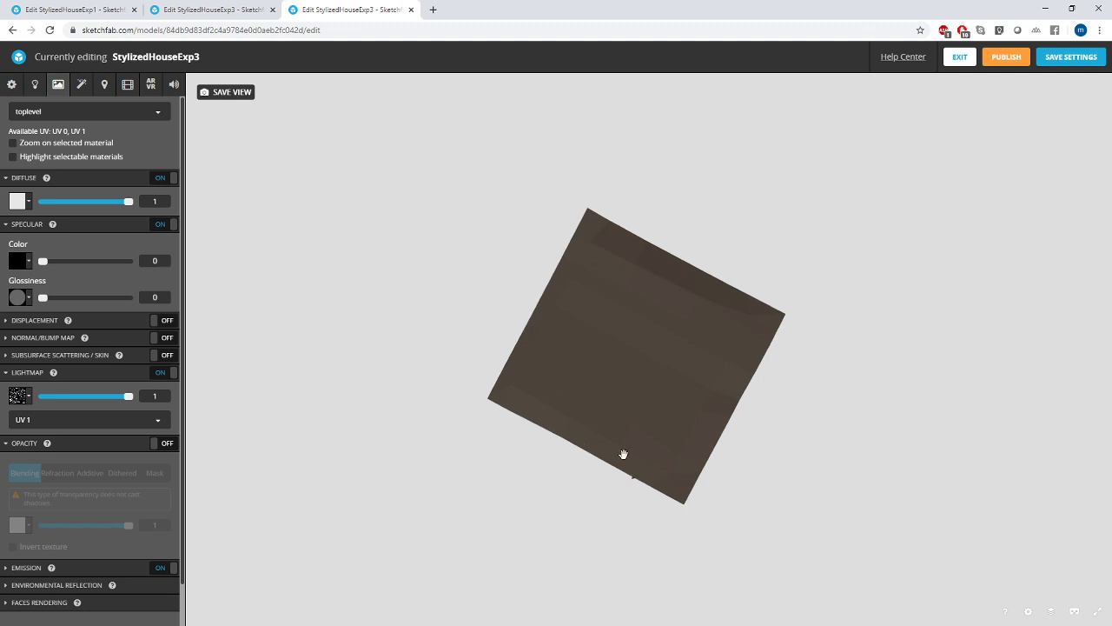
drag(623, 454, 594, 256)
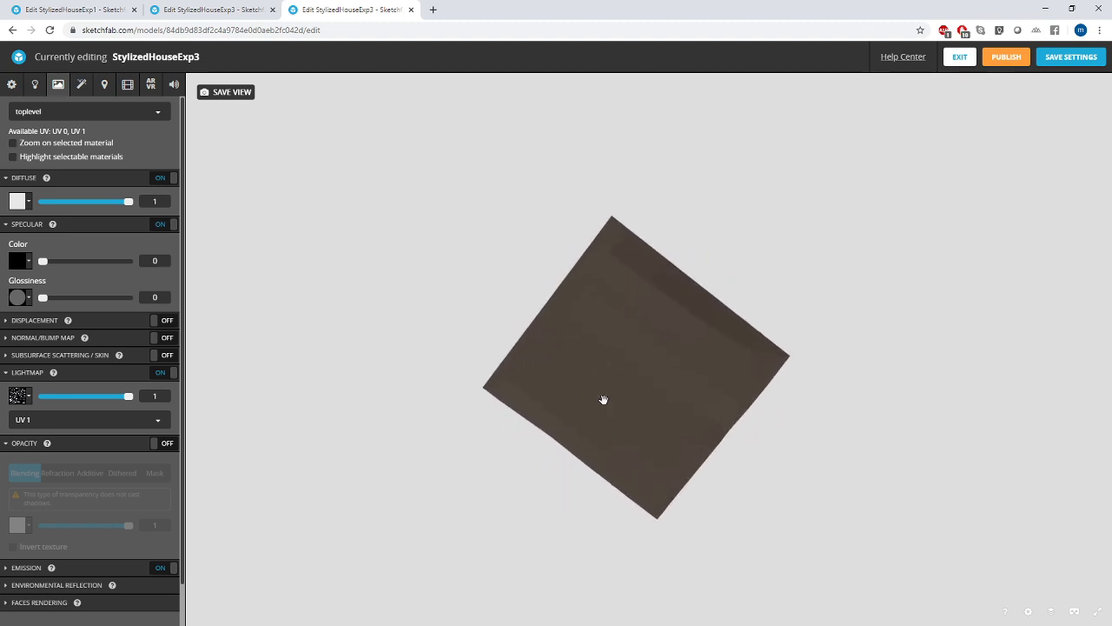
drag(698, 356, 688, 450)
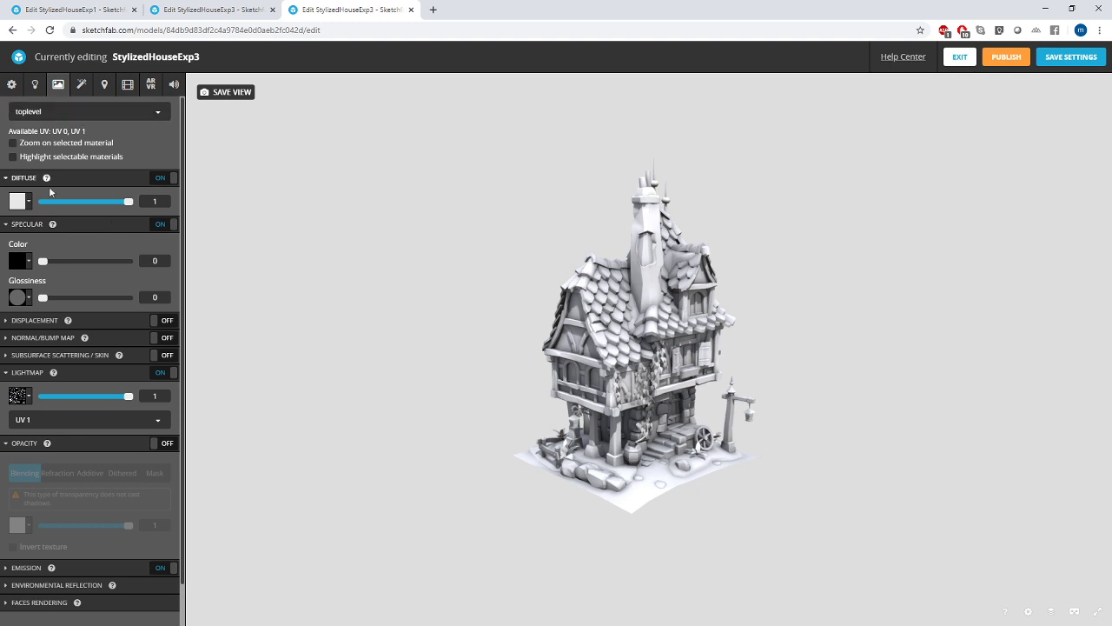
- Import the textures Environment.jpg, Mud.png, NatureOpacity.jpg and TextureHouse2.jpg from the Export1 folder for the diffuse channel
click(30, 202)
click(30, 202)
click(30, 203)
click(48, 233)
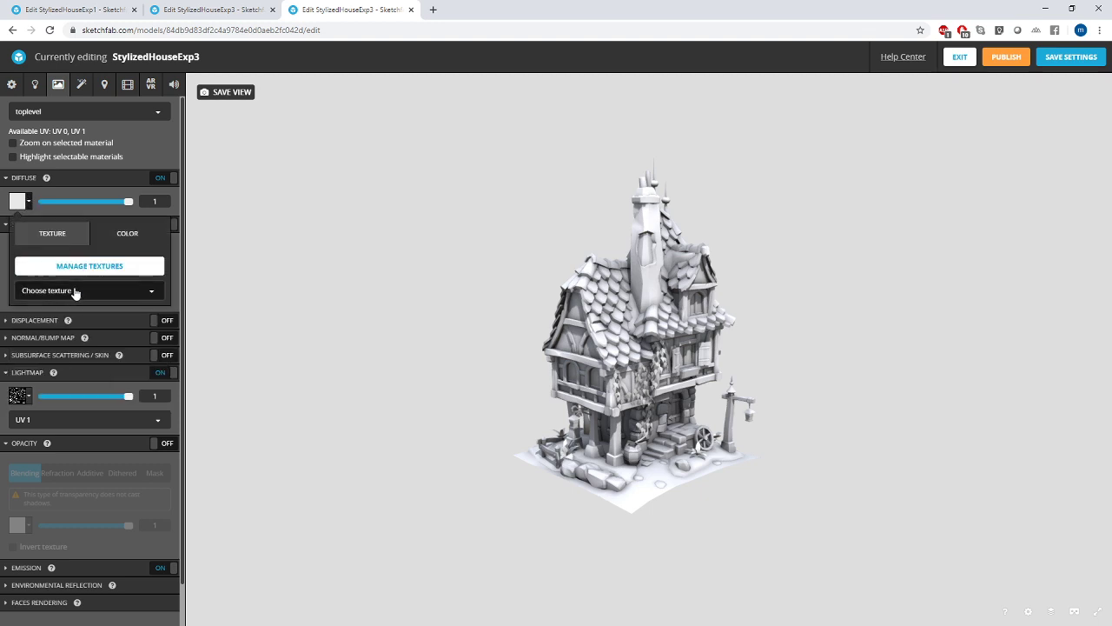
click(75, 291)
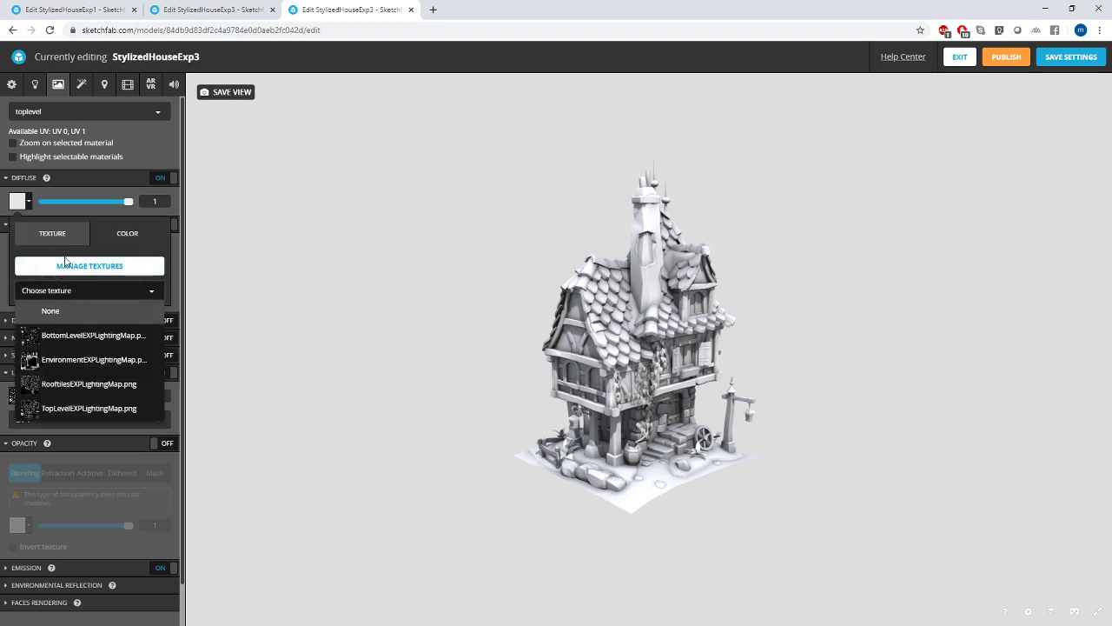
click(73, 266)
click(443, 238)
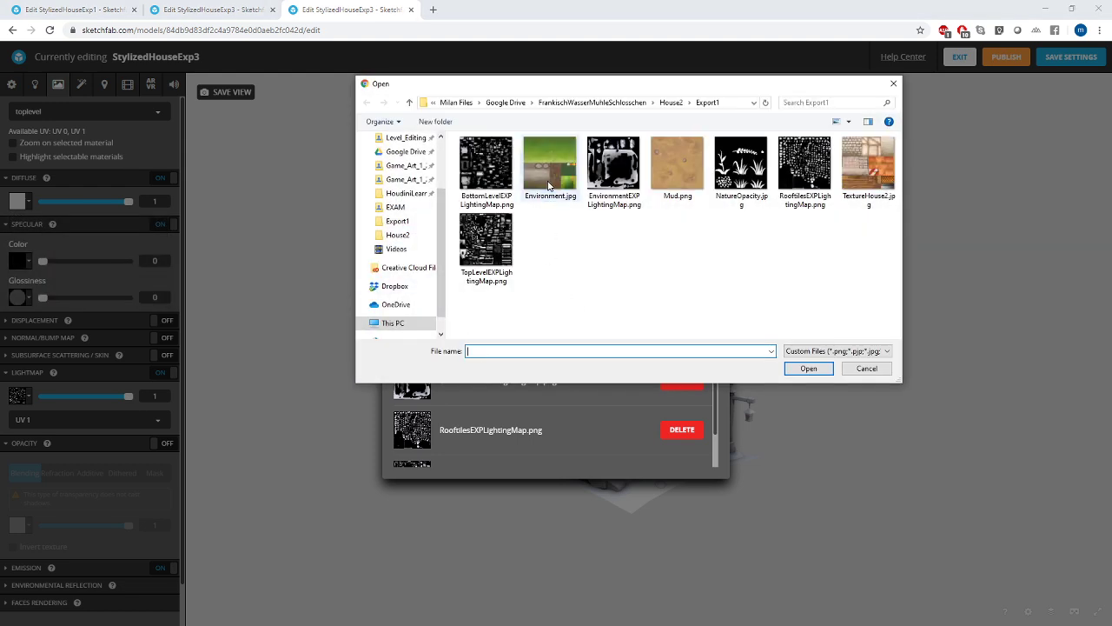
click(550, 165)
ctrl+click(678, 163)
ctrl+click(868, 165)
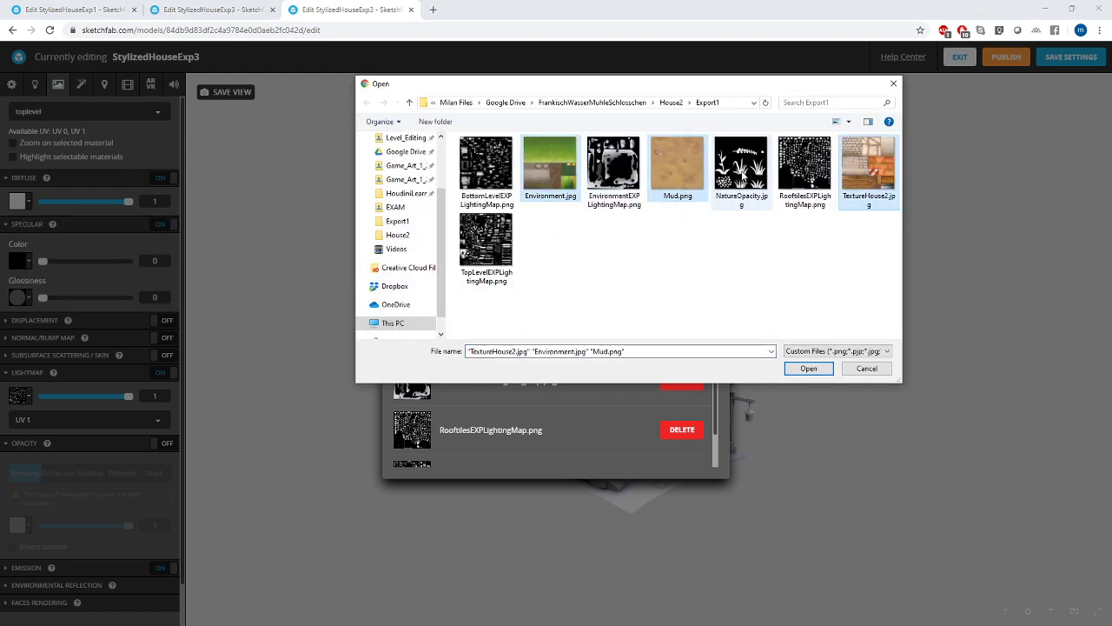
ctrl+click(742, 173)
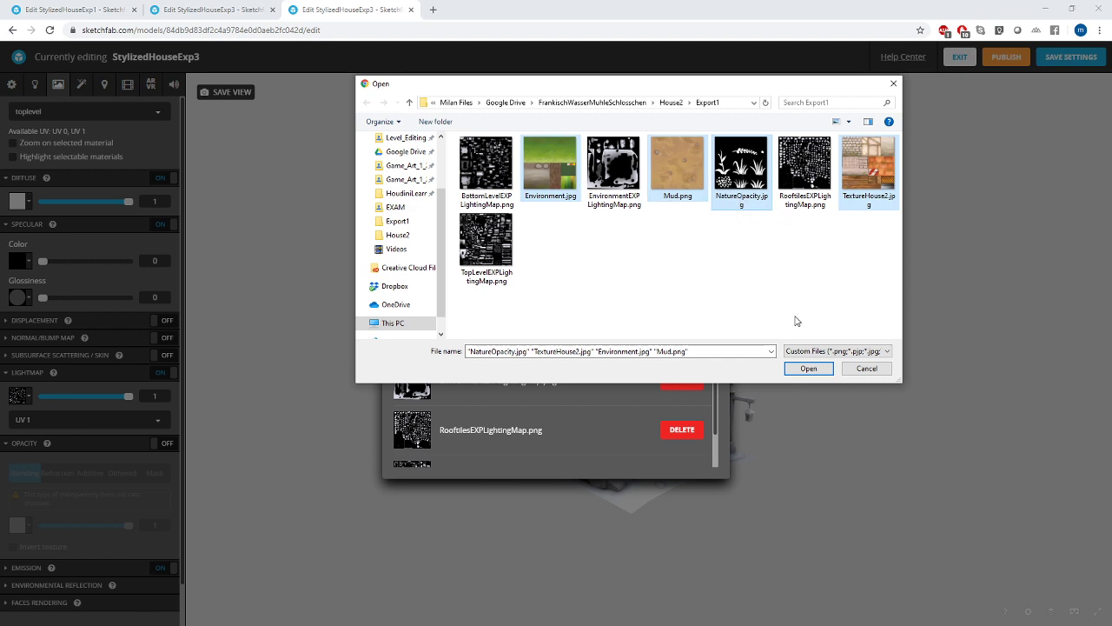
click(807, 367)
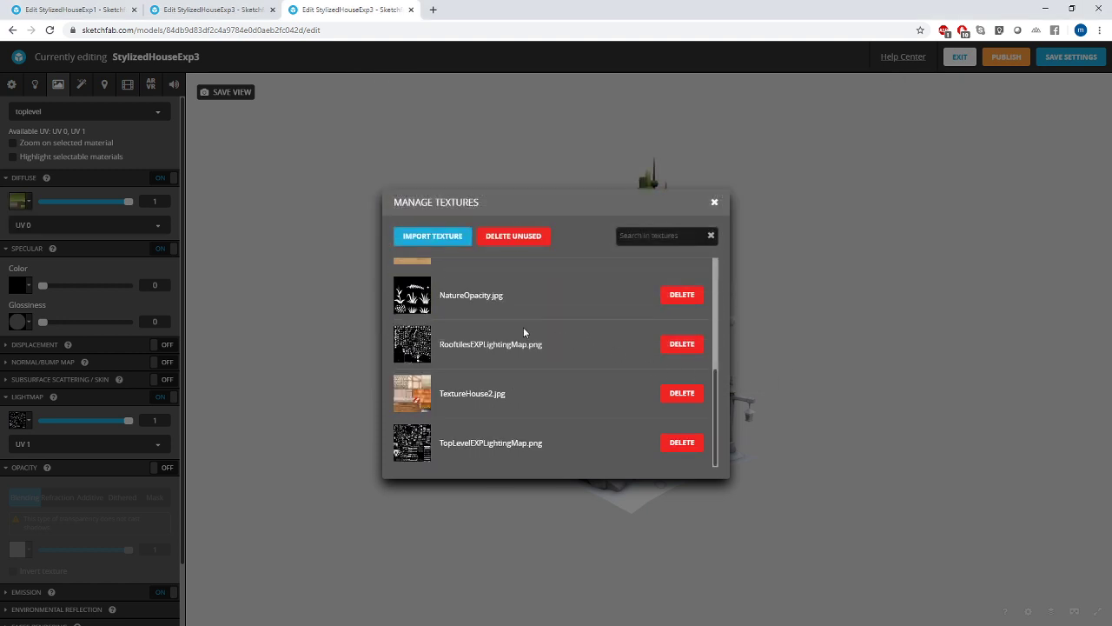
- Assign TextureHouse2.jpg from the imported textures as the diffuse texture of the toplevel material
scroll(523, 331, up, 5)
scroll(469, 361, down, 3)
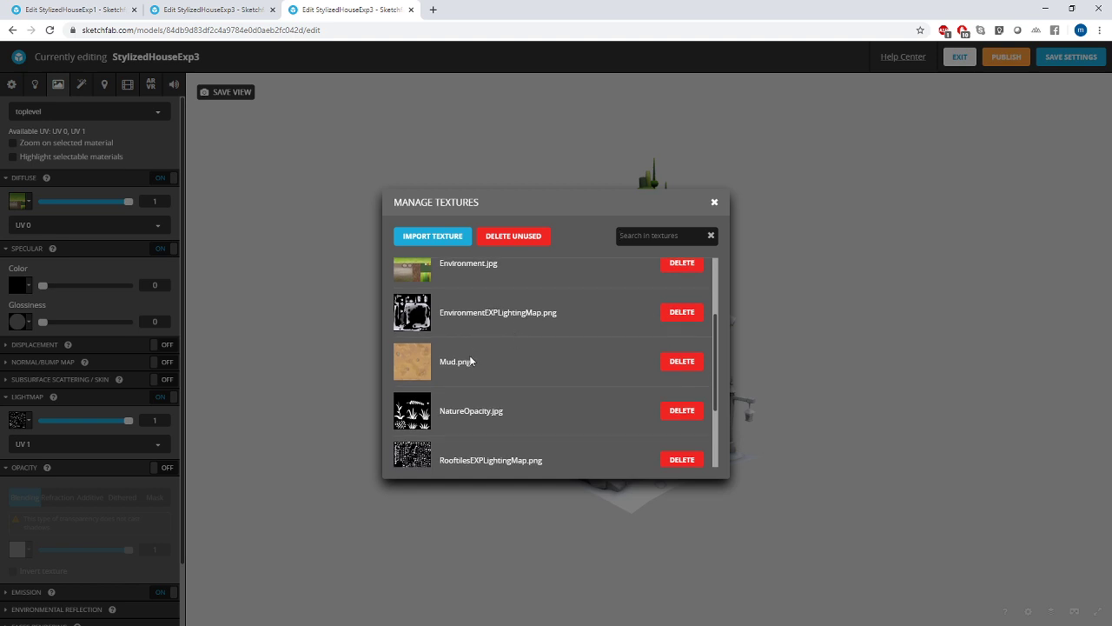
scroll(471, 361, down, 2)
click(401, 397)
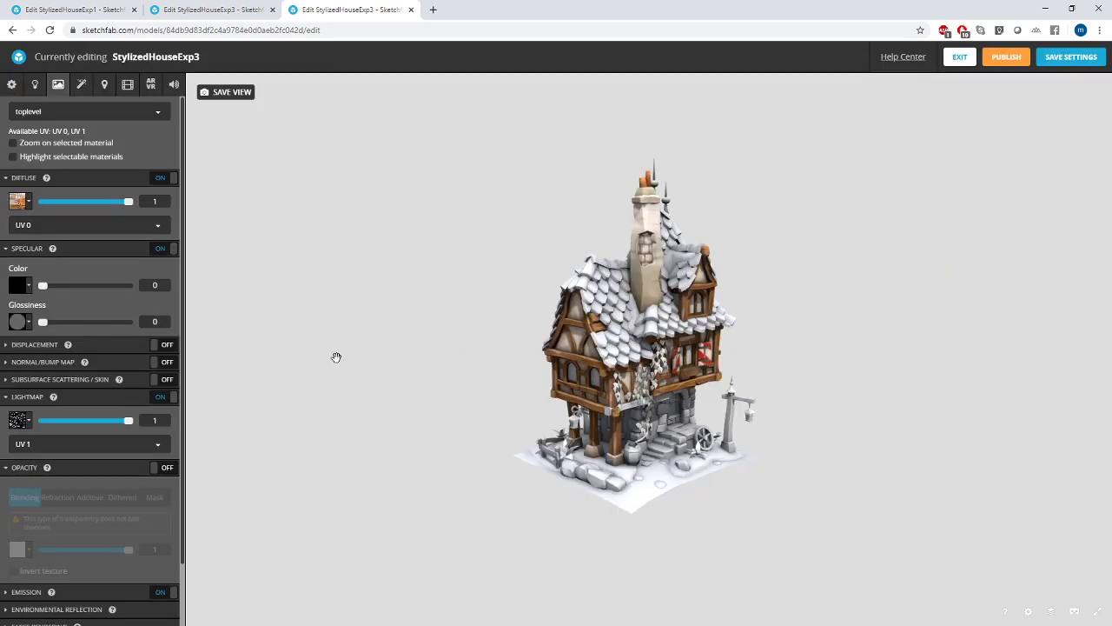
- Set the diffuse texture of the bottomlevel material to TextureHouse2.jpg
click(73, 111)
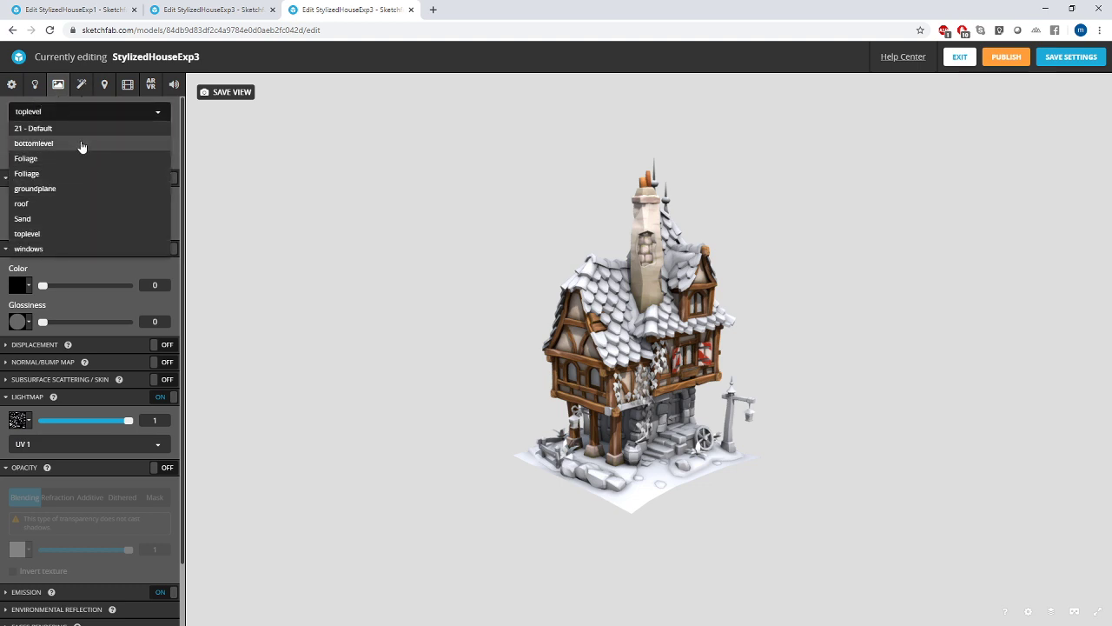
click(81, 144)
click(19, 200)
click(53, 235)
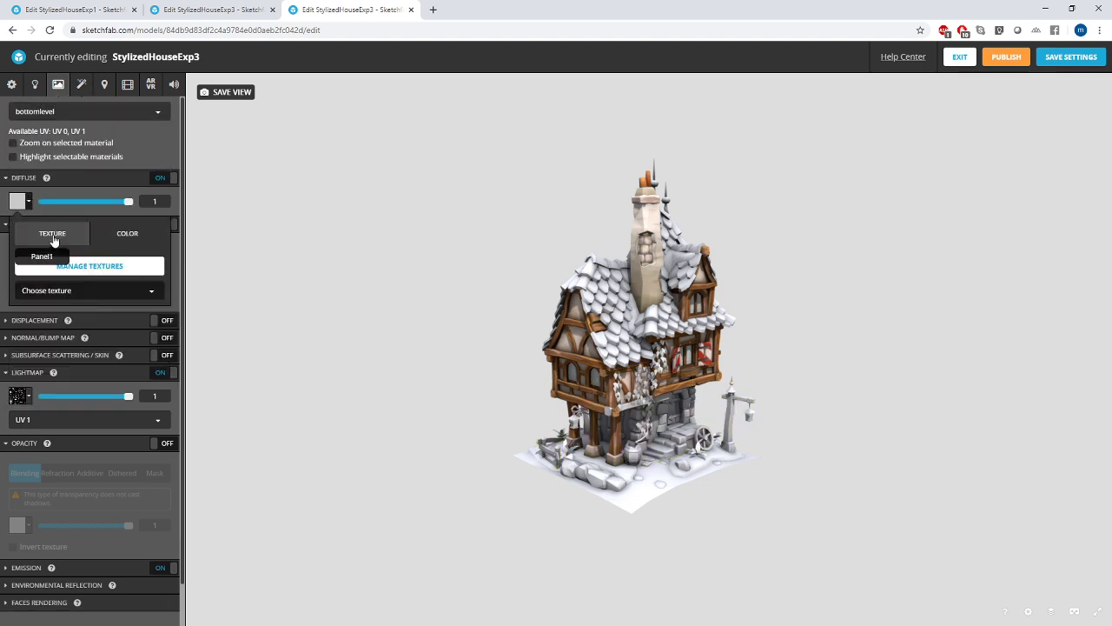
click(79, 291)
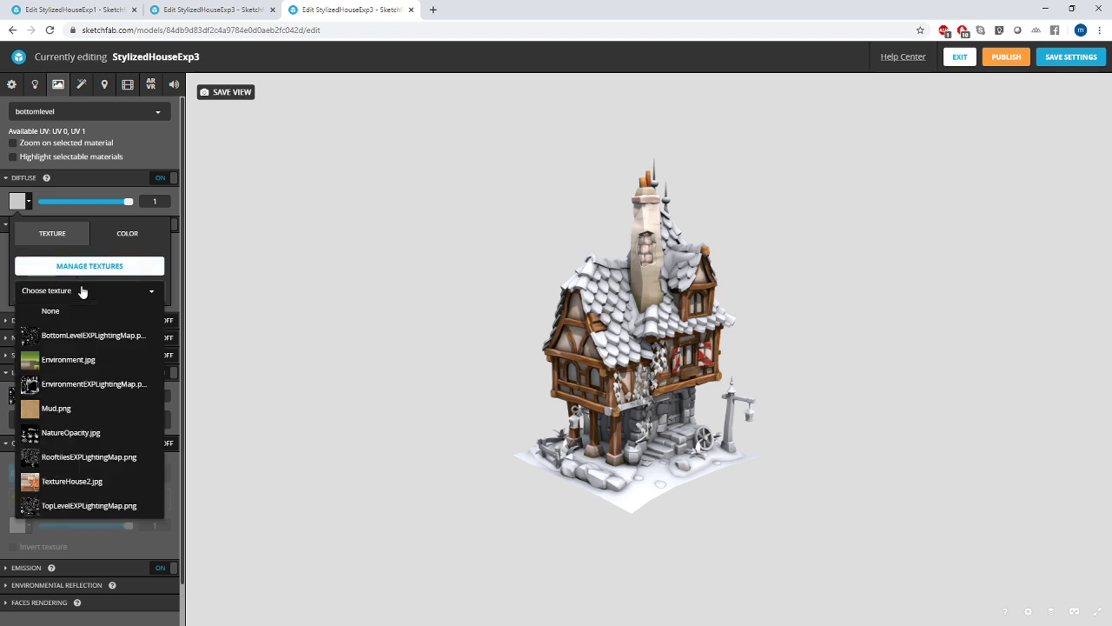
click(90, 482)
- Set the diffuse texture of the roof material to TextureHouse2.jpg
click(90, 112)
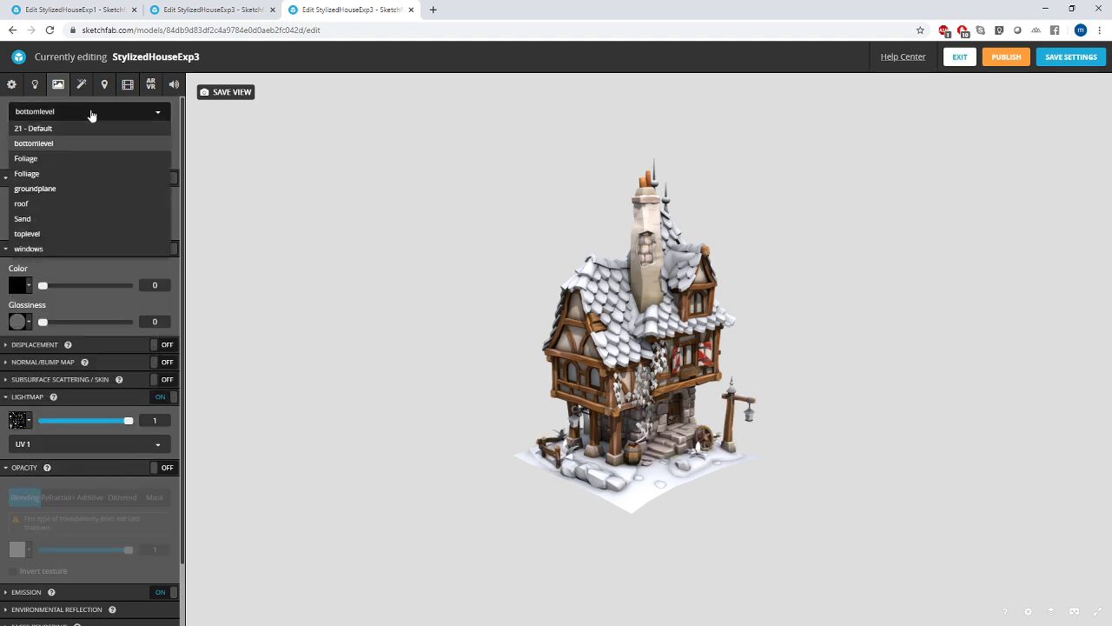
click(72, 199)
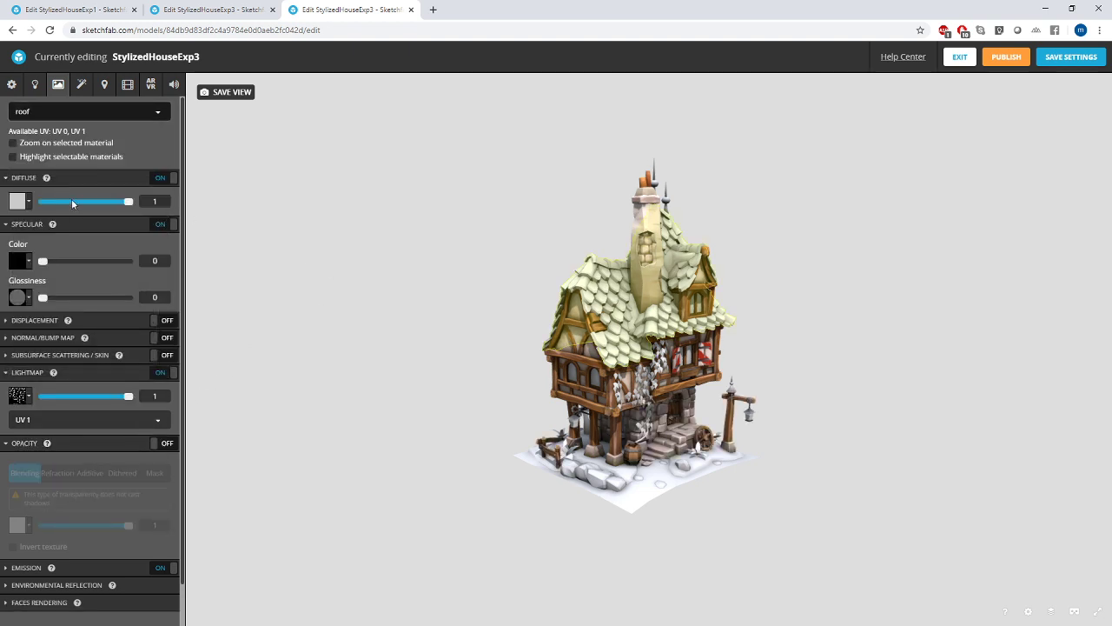
click(28, 201)
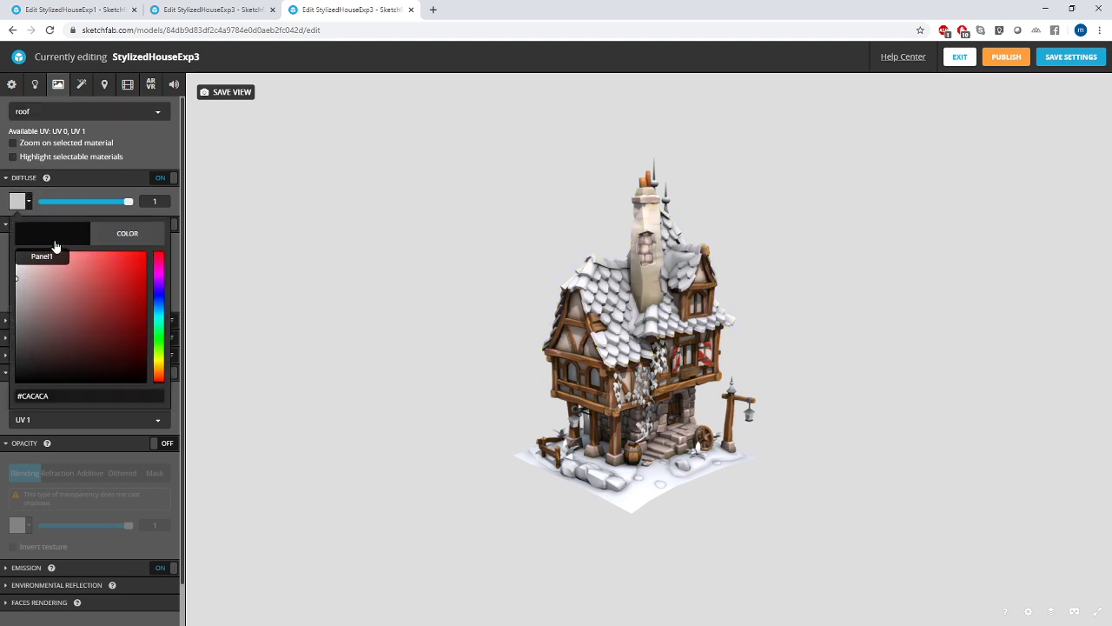
click(50, 235)
click(76, 289)
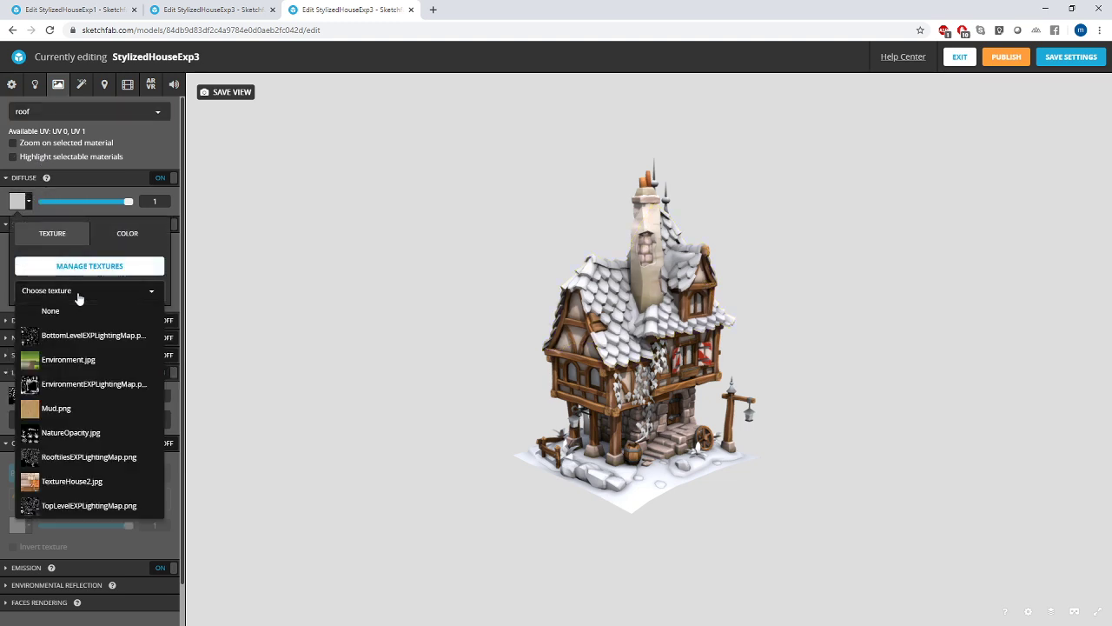
click(72, 481)
drag(395, 339, 435, 352)
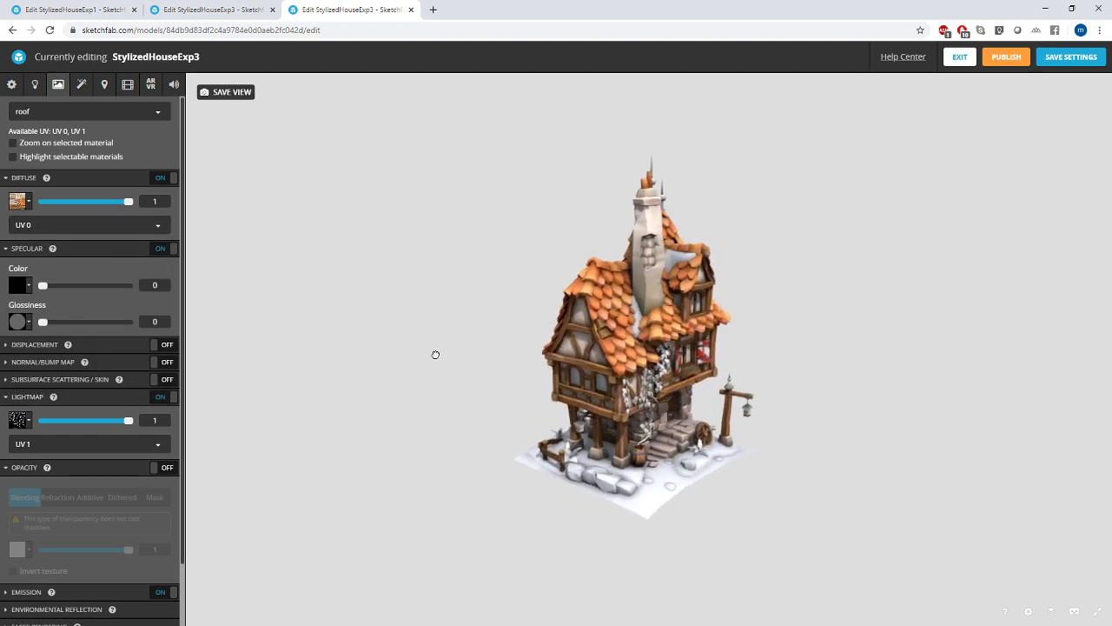
- Set the diffuse texture of the groundplane material to Environment.jpg
click(102, 115)
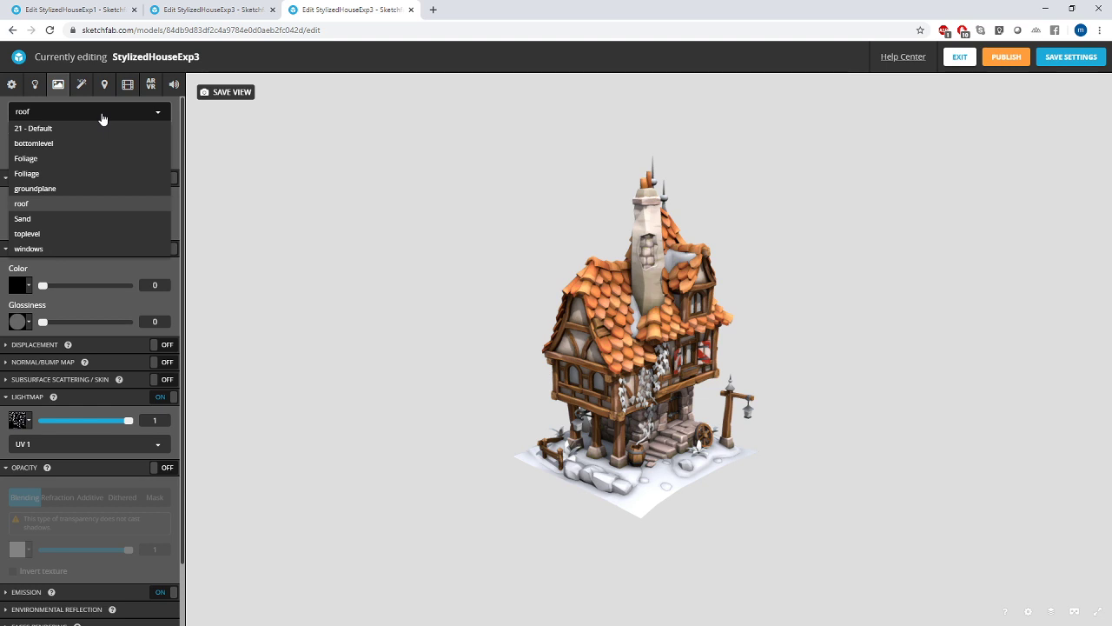
click(75, 190)
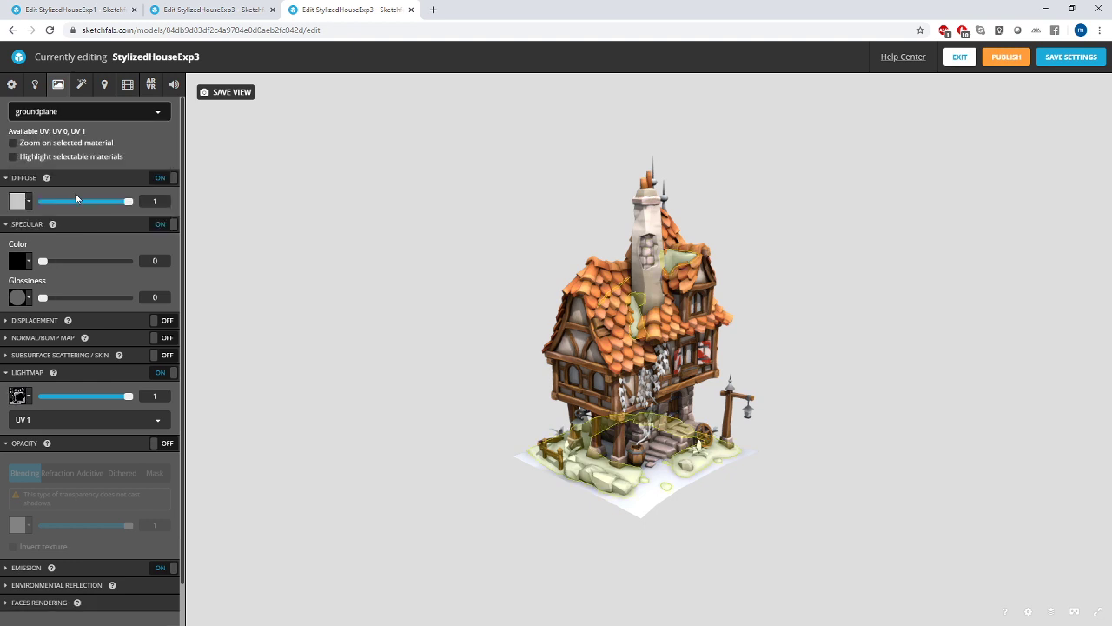
click(29, 201)
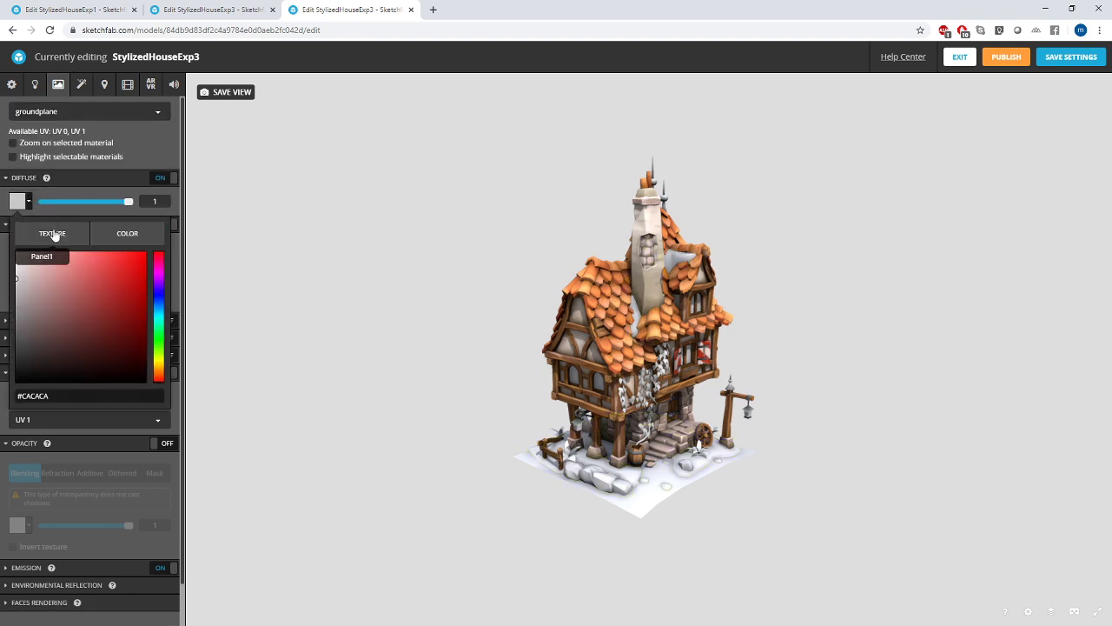
click(48, 231)
click(87, 293)
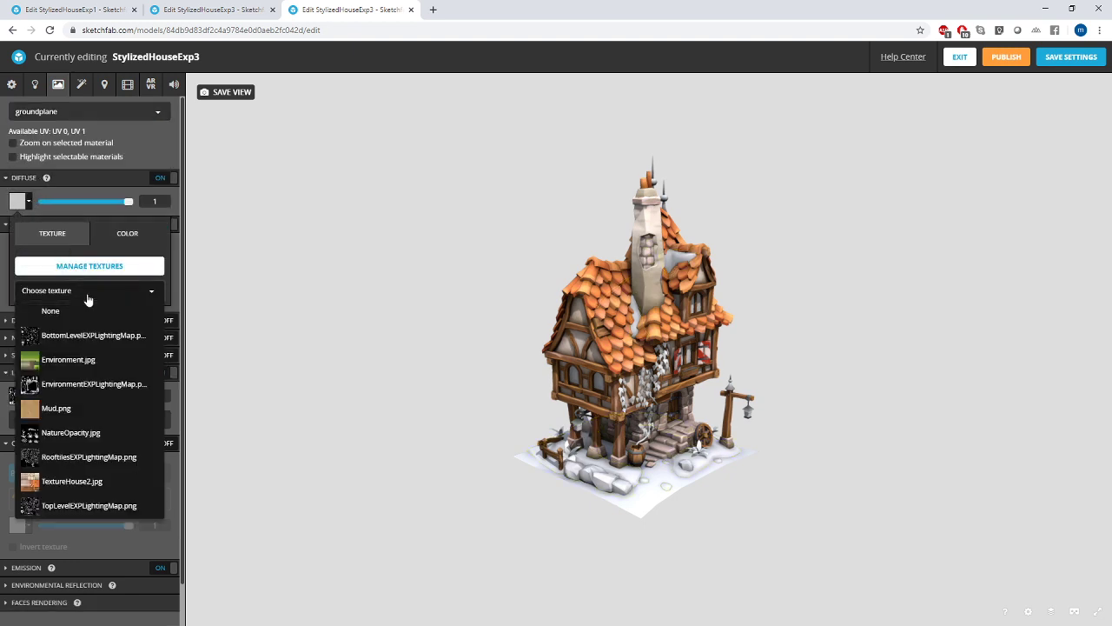
click(82, 358)
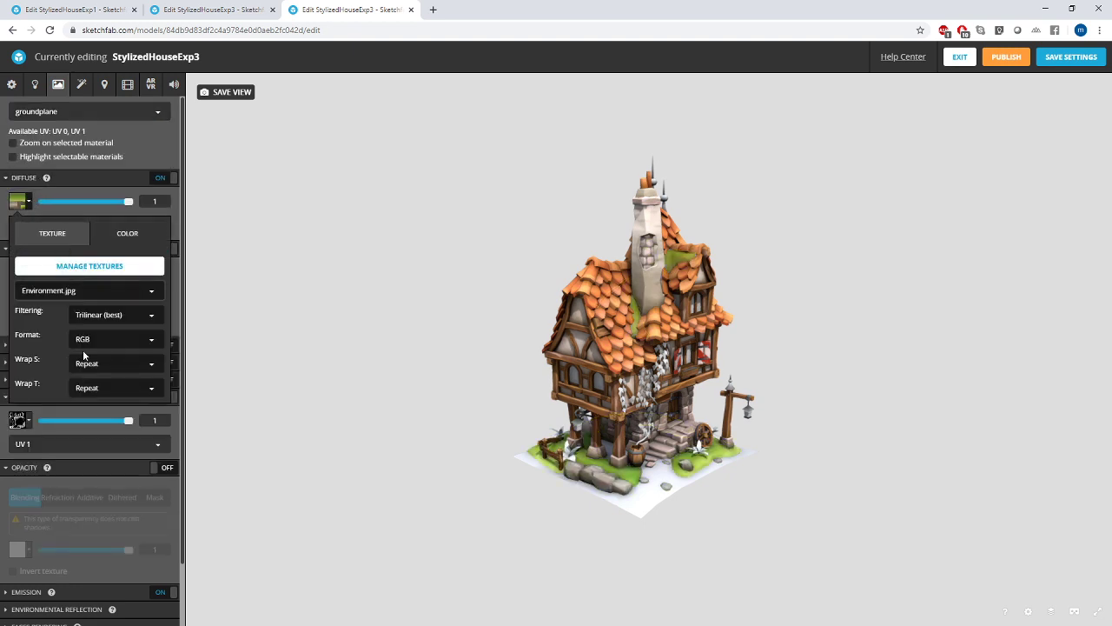
- Set the diffuse texture of the Sand material to Mud.png and check the ground around the house
click(84, 113)
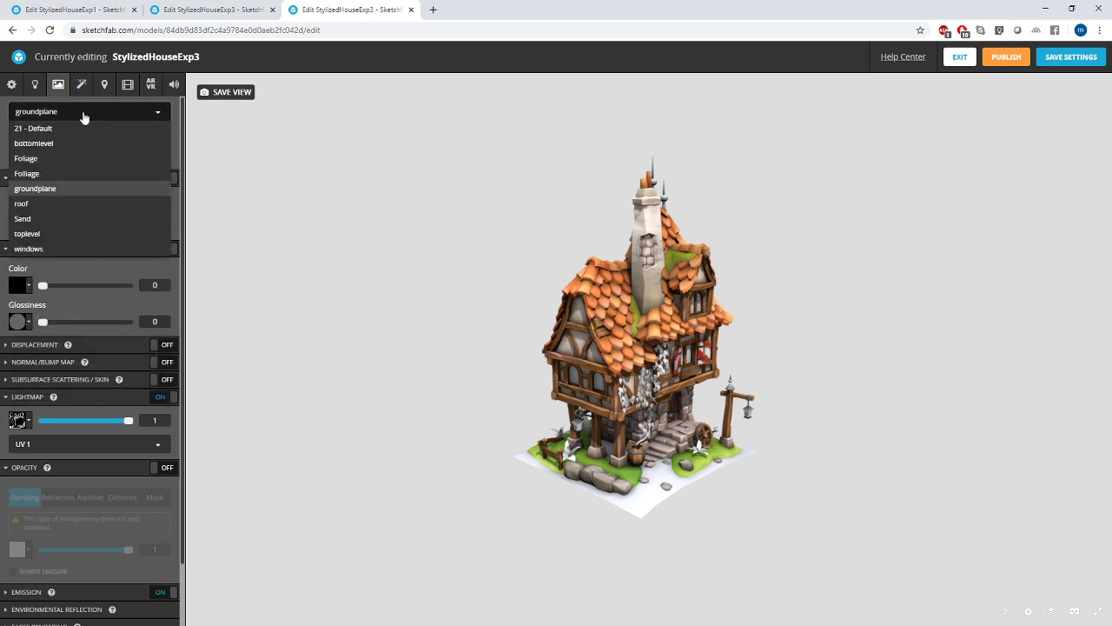
click(35, 219)
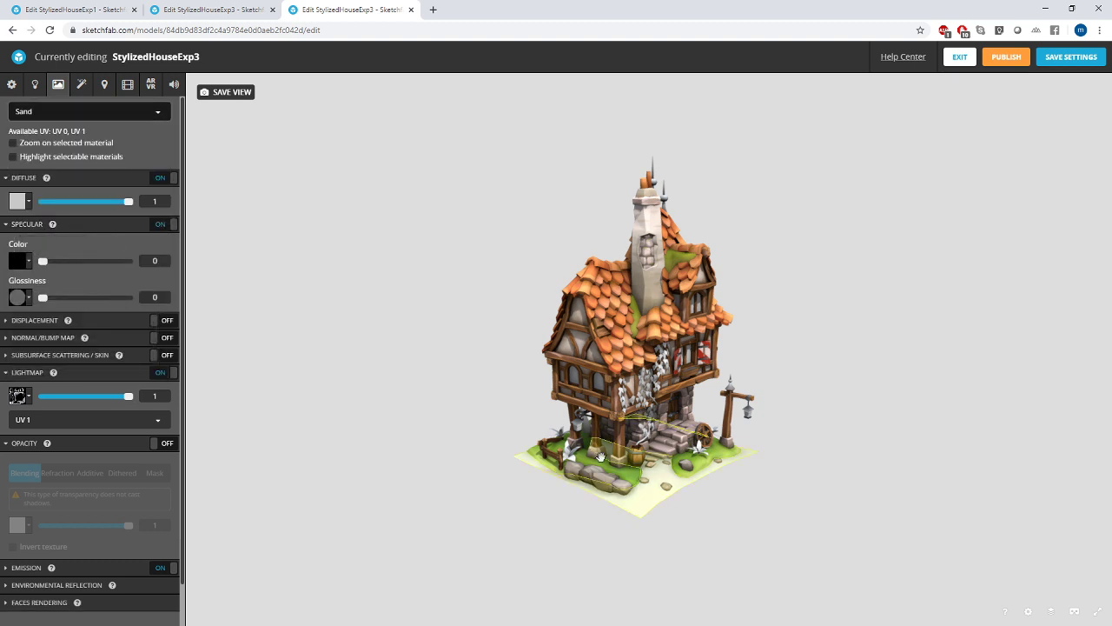
drag(666, 506, 658, 547)
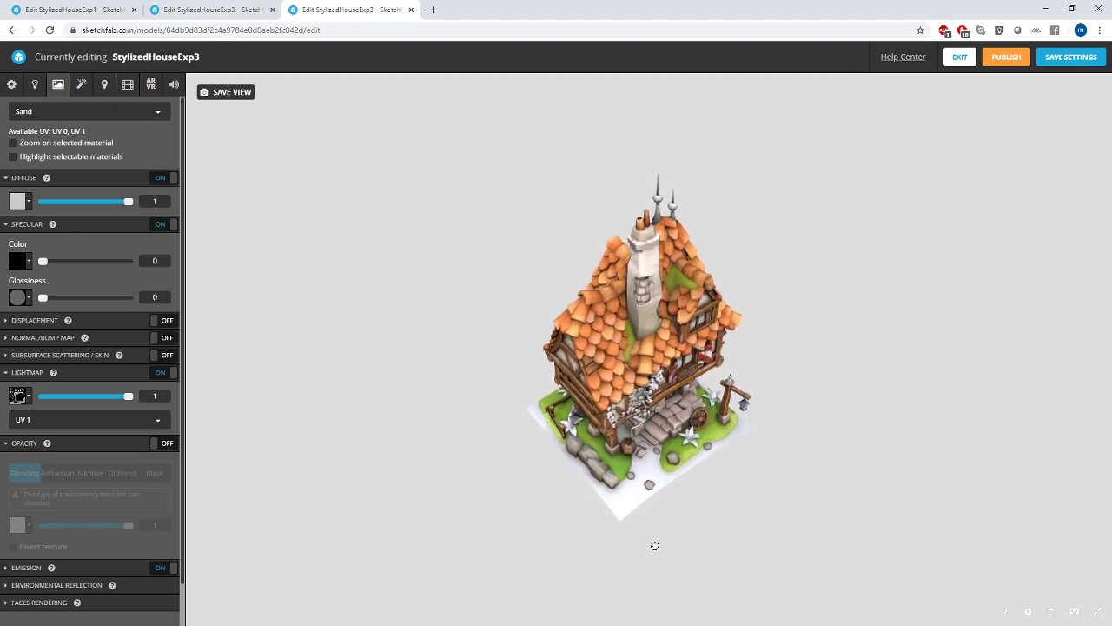
click(29, 202)
click(52, 233)
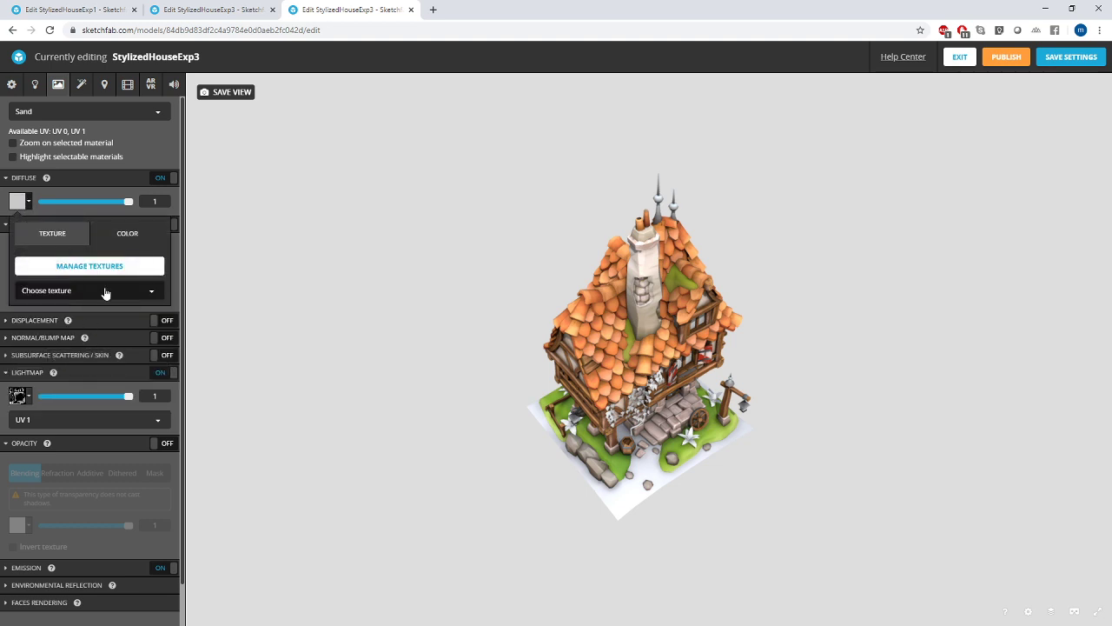
click(104, 292)
click(83, 408)
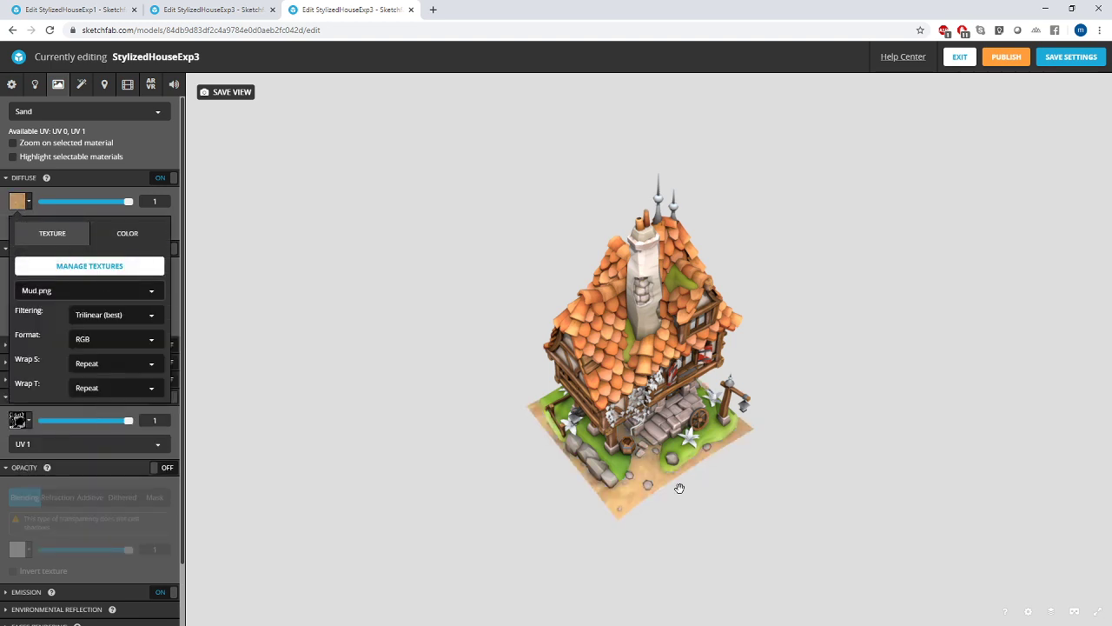
drag(781, 473, 694, 462)
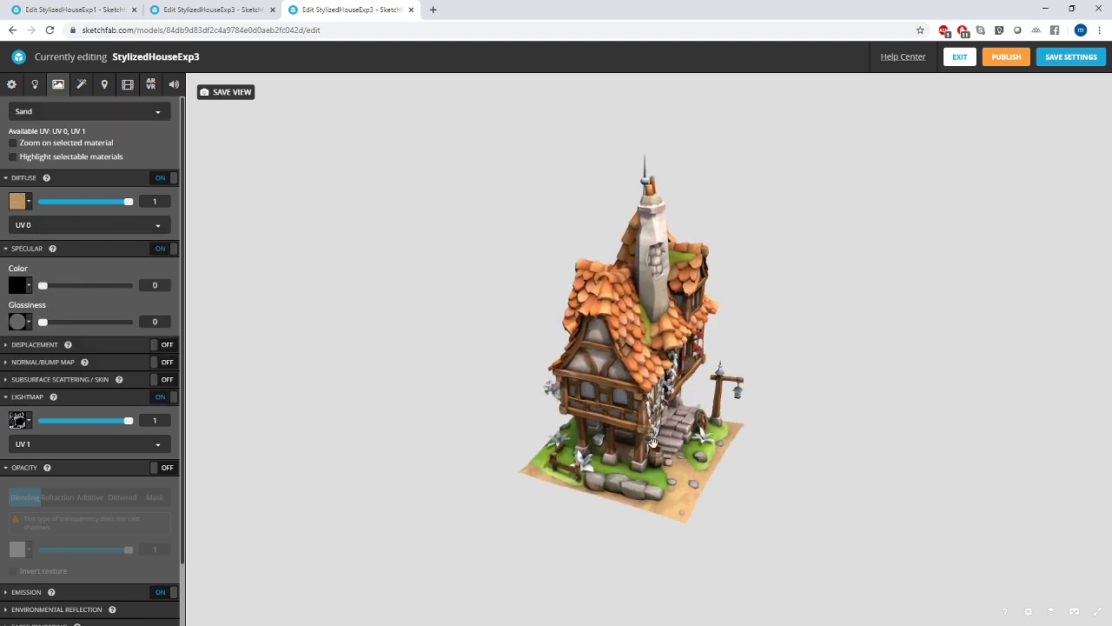
drag(654, 443, 605, 417)
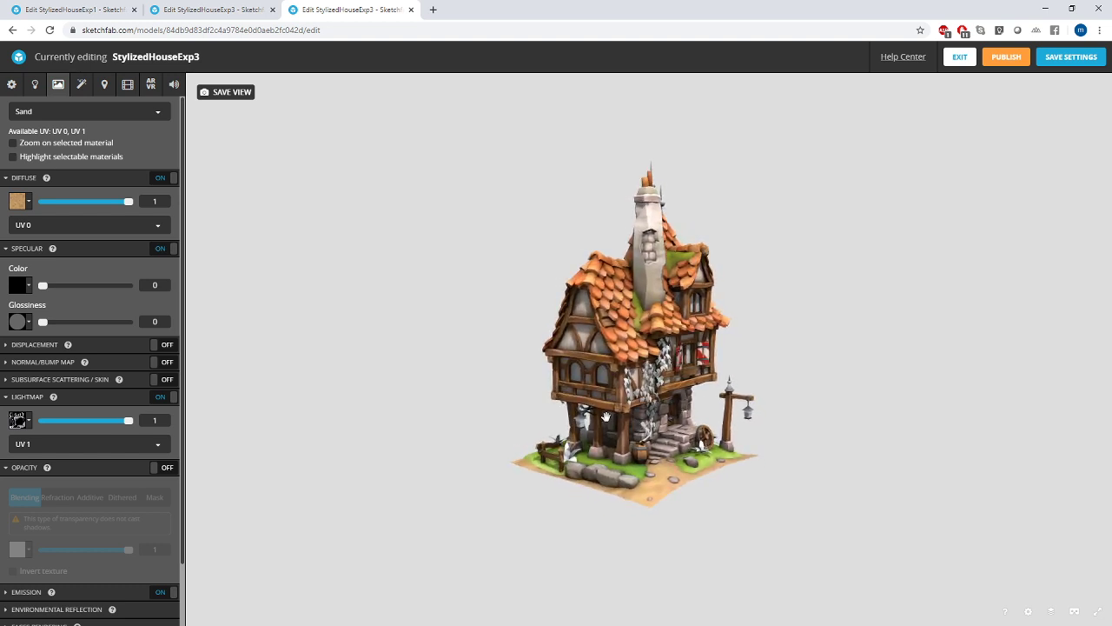
- Set the diffuse texture of the Foliage material to Environment.jpg and check the ivy and plants on the model
click(79, 116)
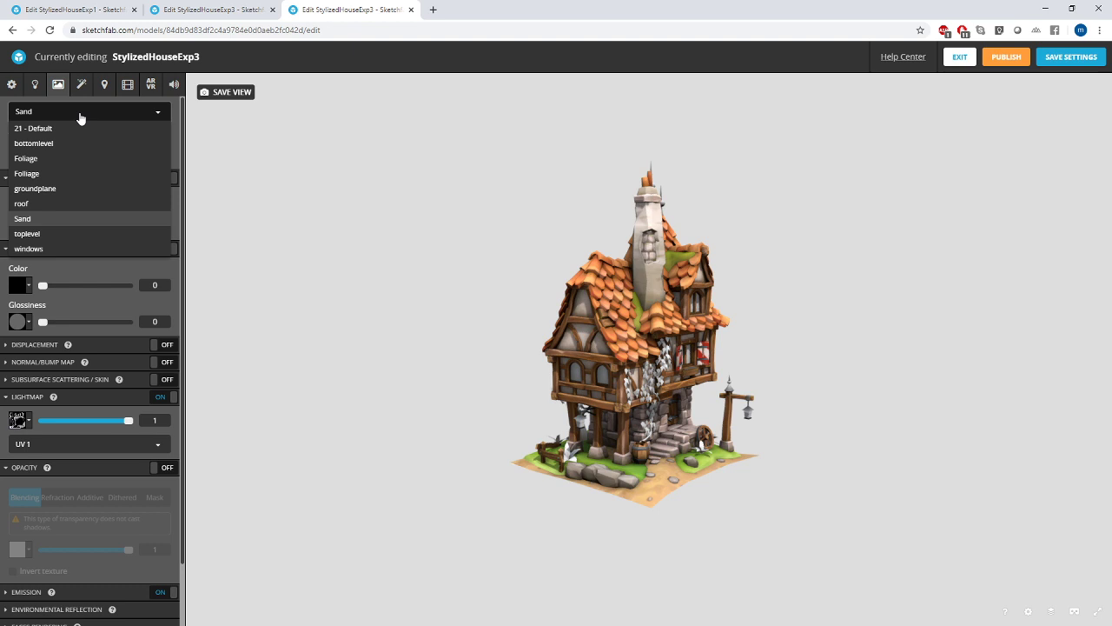
click(33, 175)
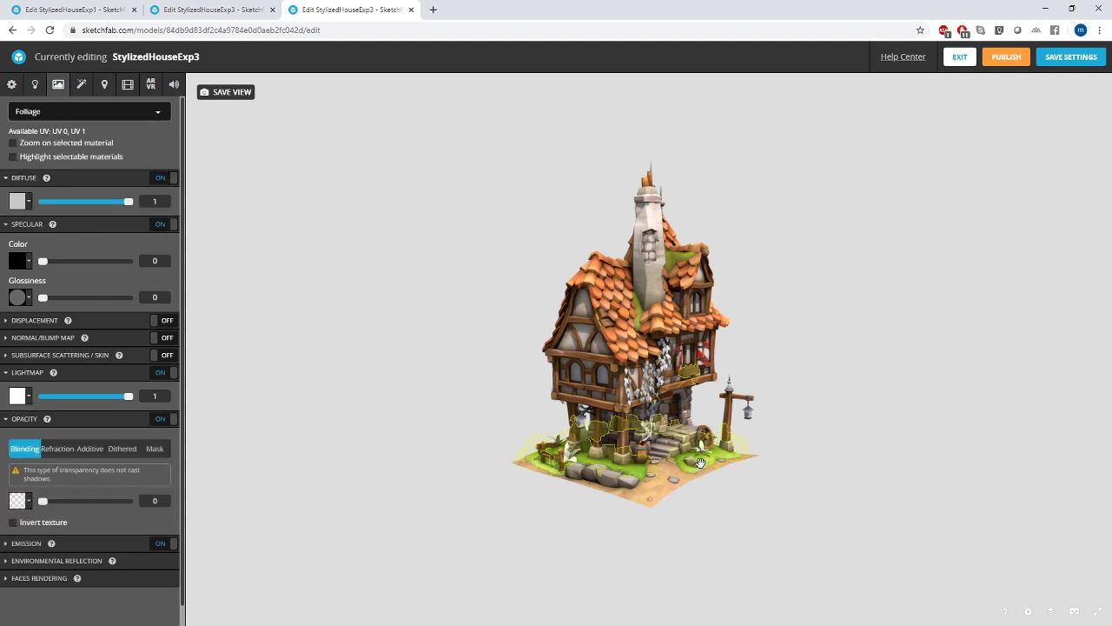
click(74, 120)
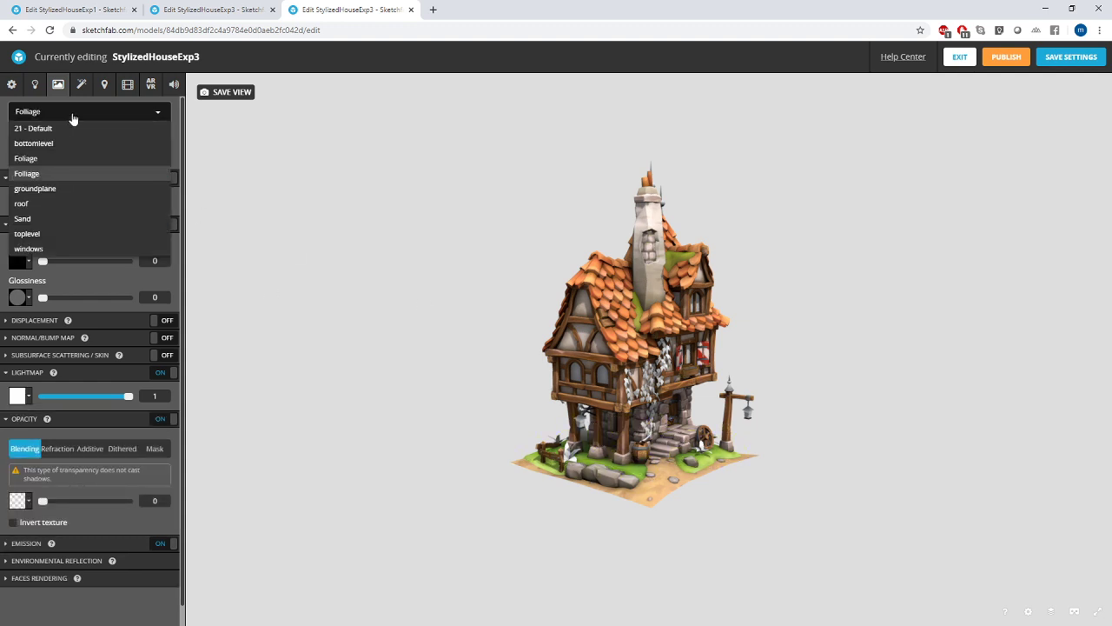
click(60, 173)
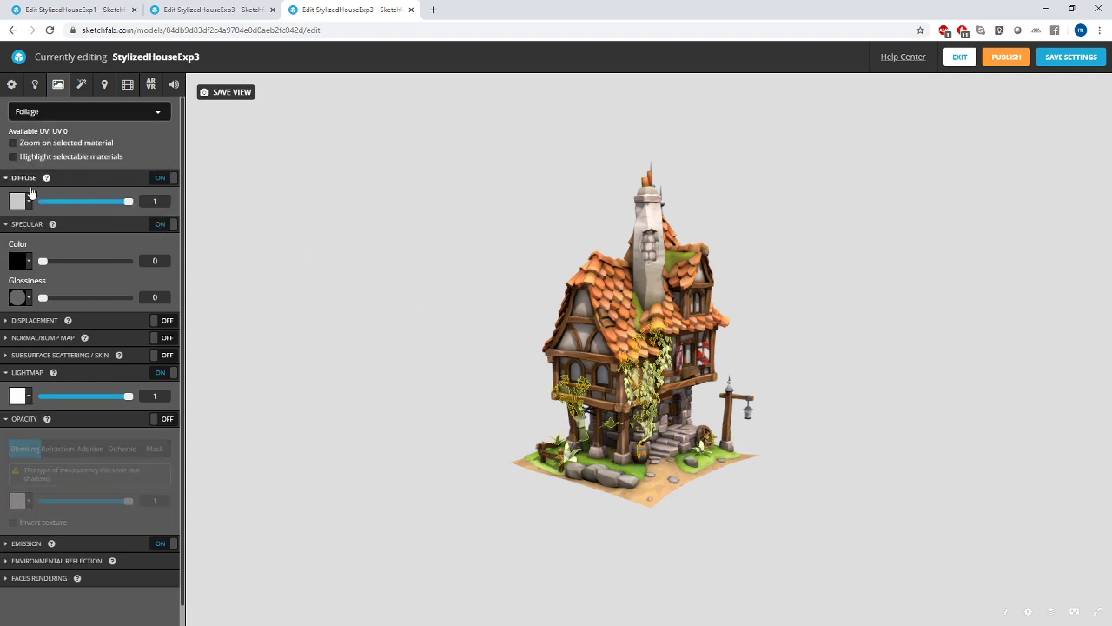
click(30, 204)
click(40, 234)
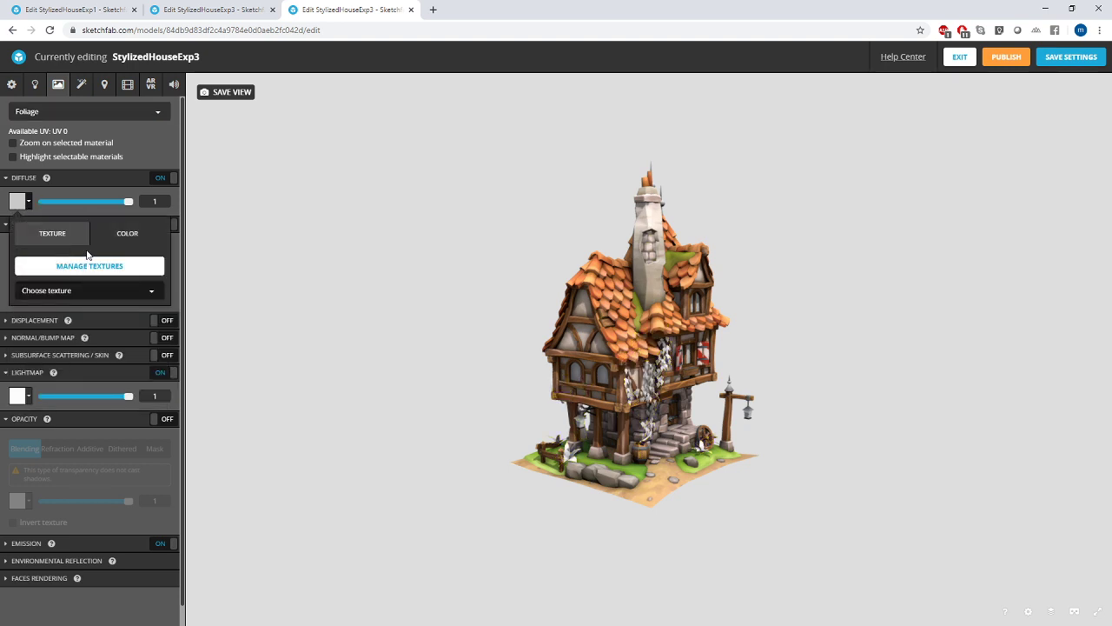
click(88, 292)
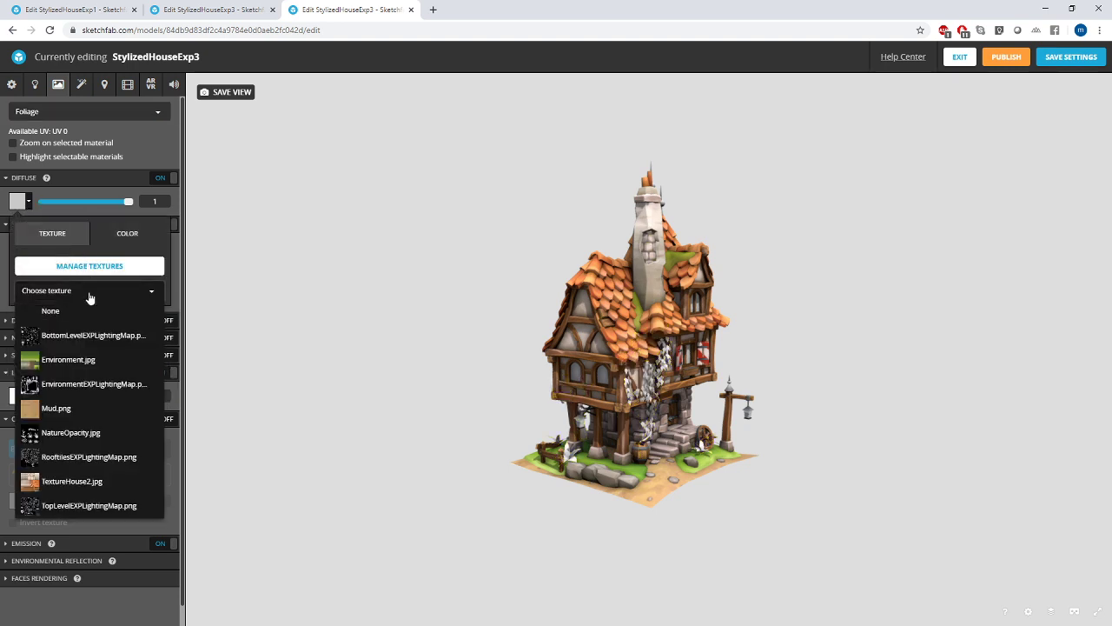
click(83, 361)
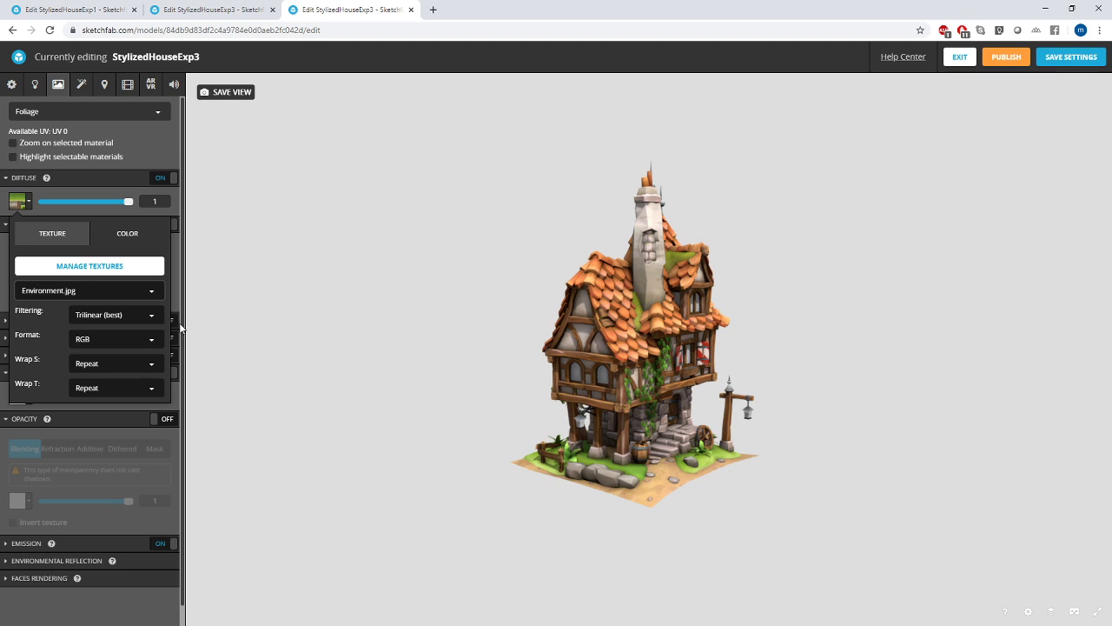
click(281, 311)
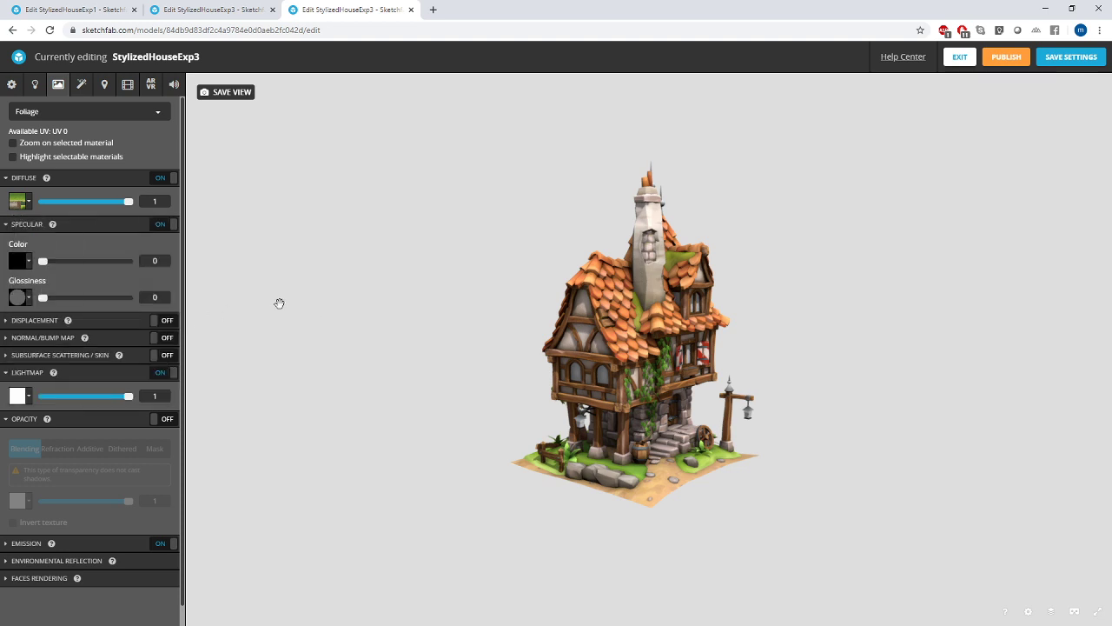
mouse_move(412, 325)
mouse_down()
mouse_move(323, 340)
mouse_move(403, 330)
mouse_up()
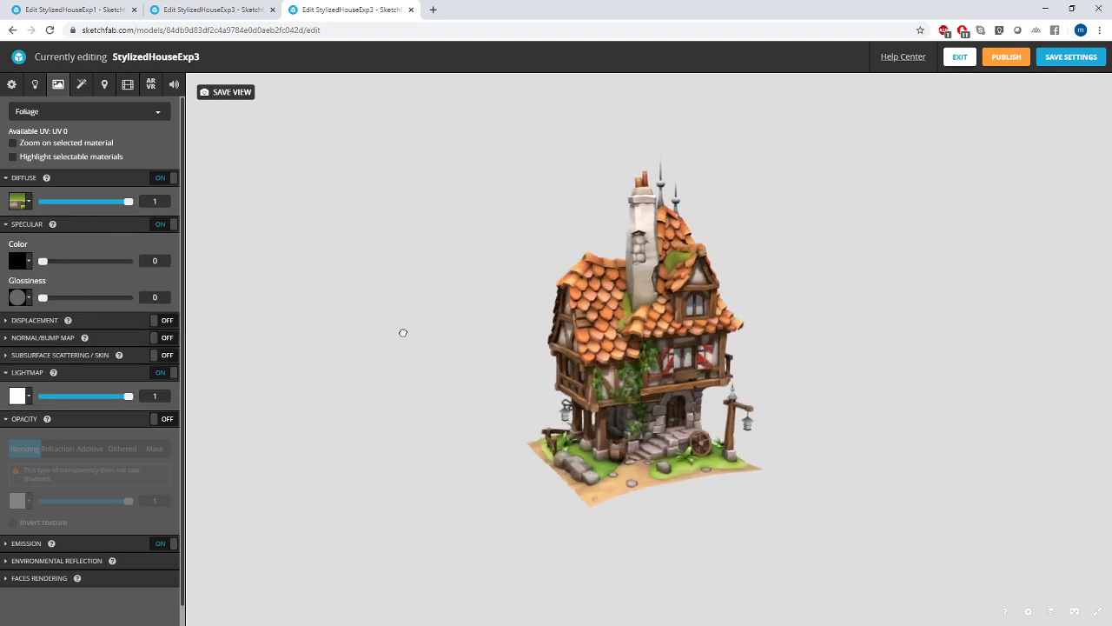
- Set the emission texture of the windows material to TextureHouse2.jpg
click(86, 110)
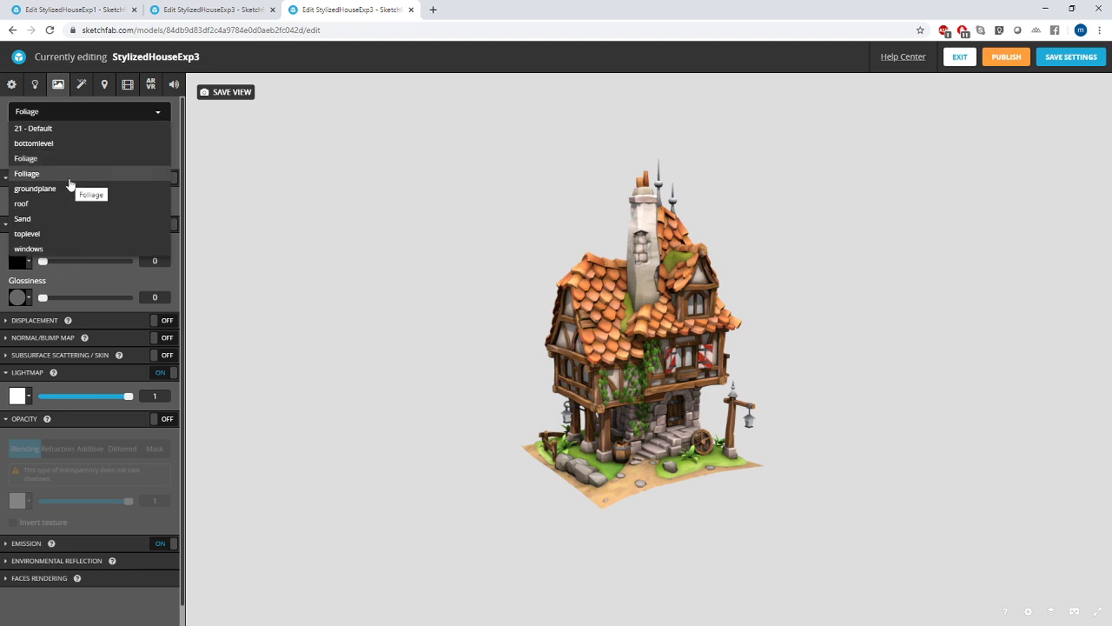
click(35, 248)
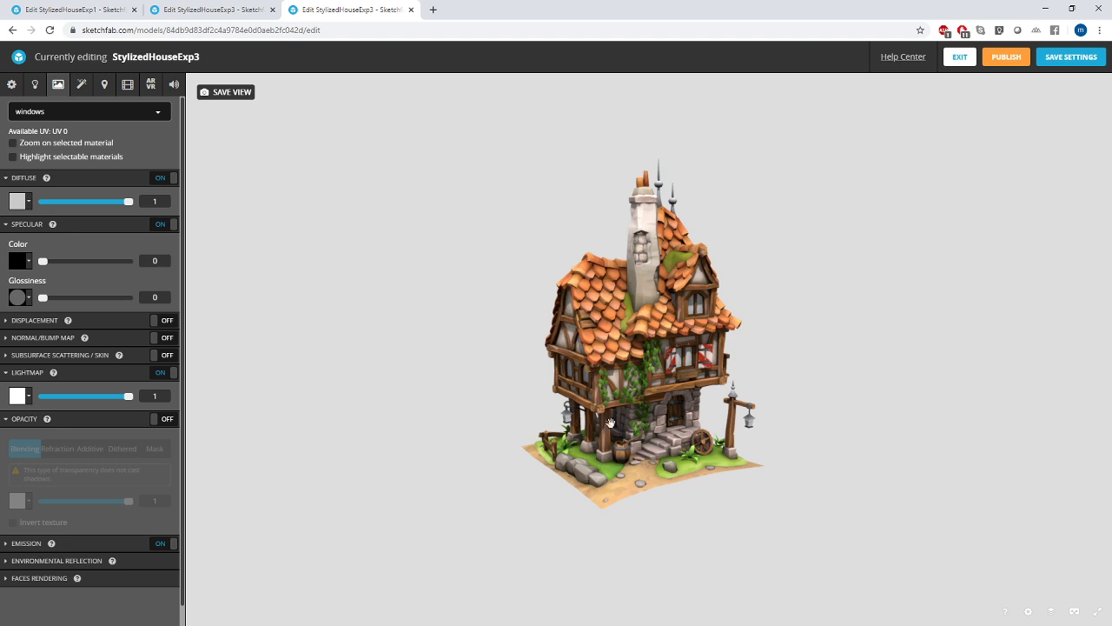
click(12, 544)
scroll(37, 530, down, 1)
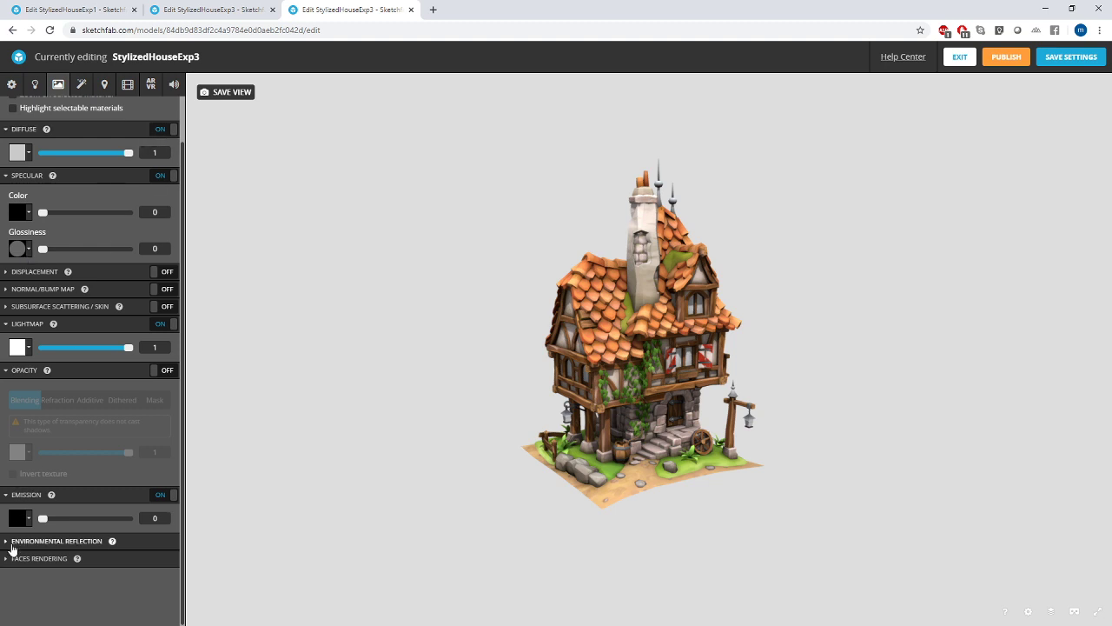
click(20, 518)
click(63, 554)
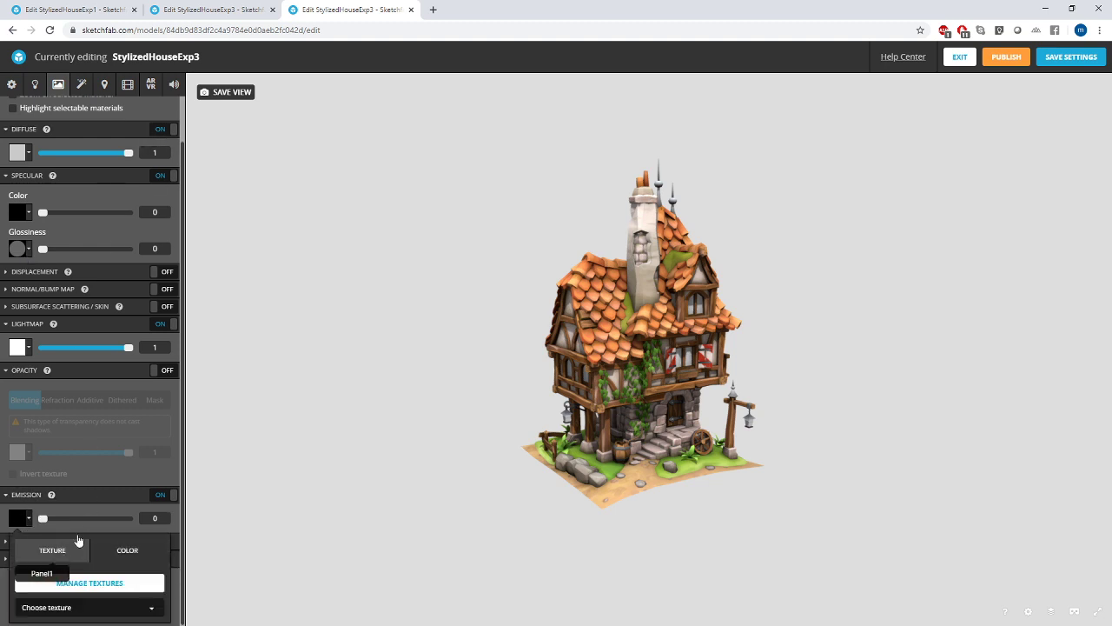
click(113, 597)
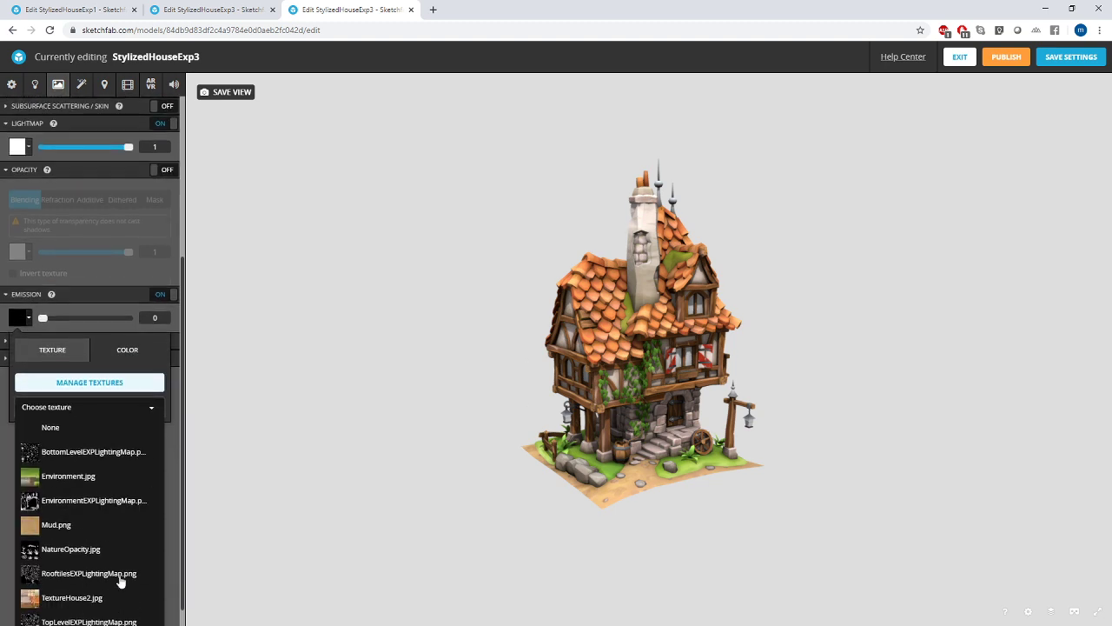
click(44, 594)
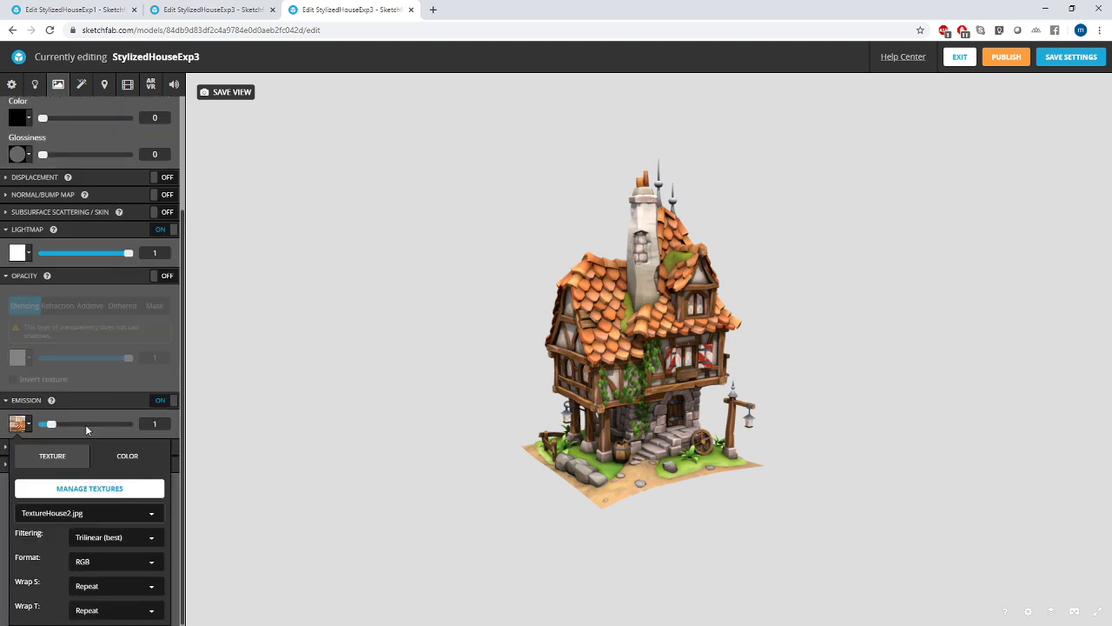
- Turn off the diffuse, specular and lightmap channels of the windows material and collapse the unused channels
scroll(103, 325, up, 3)
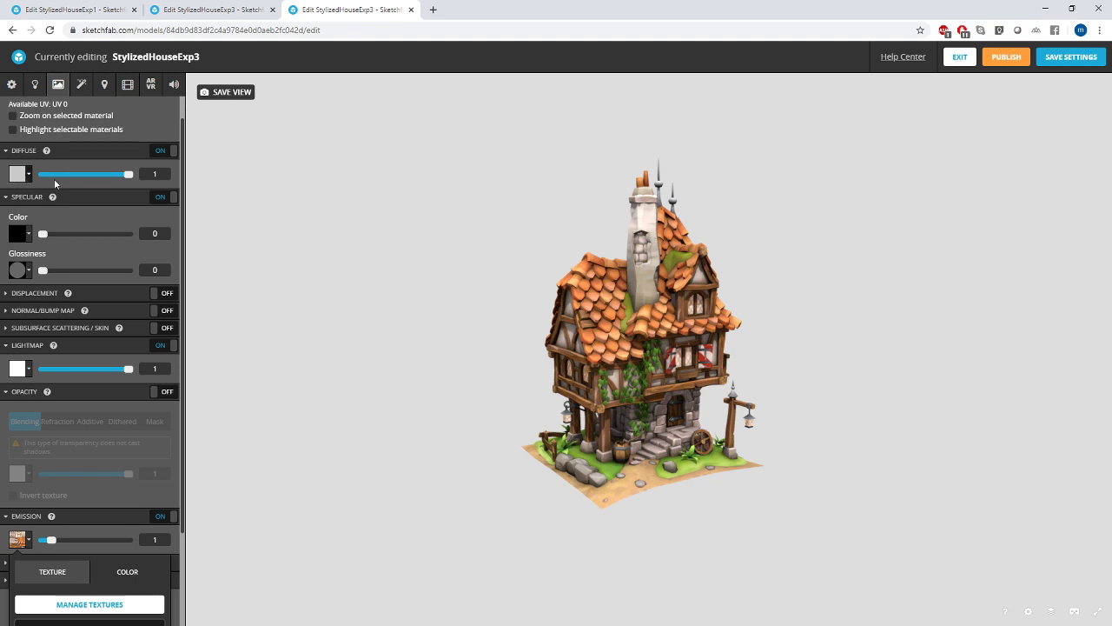
click(172, 153)
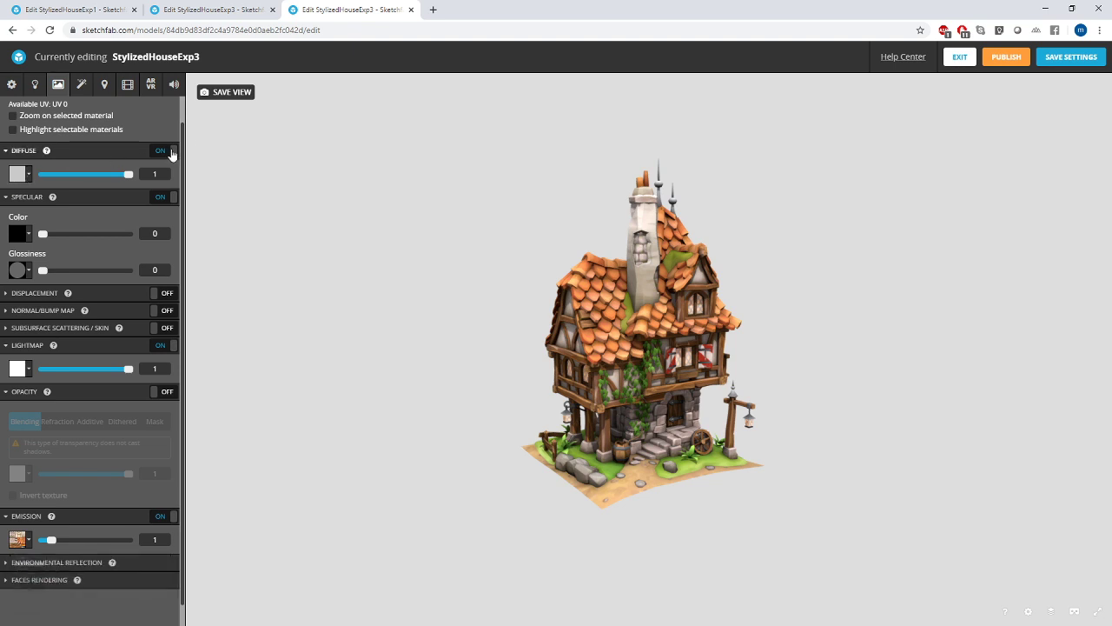
click(172, 153)
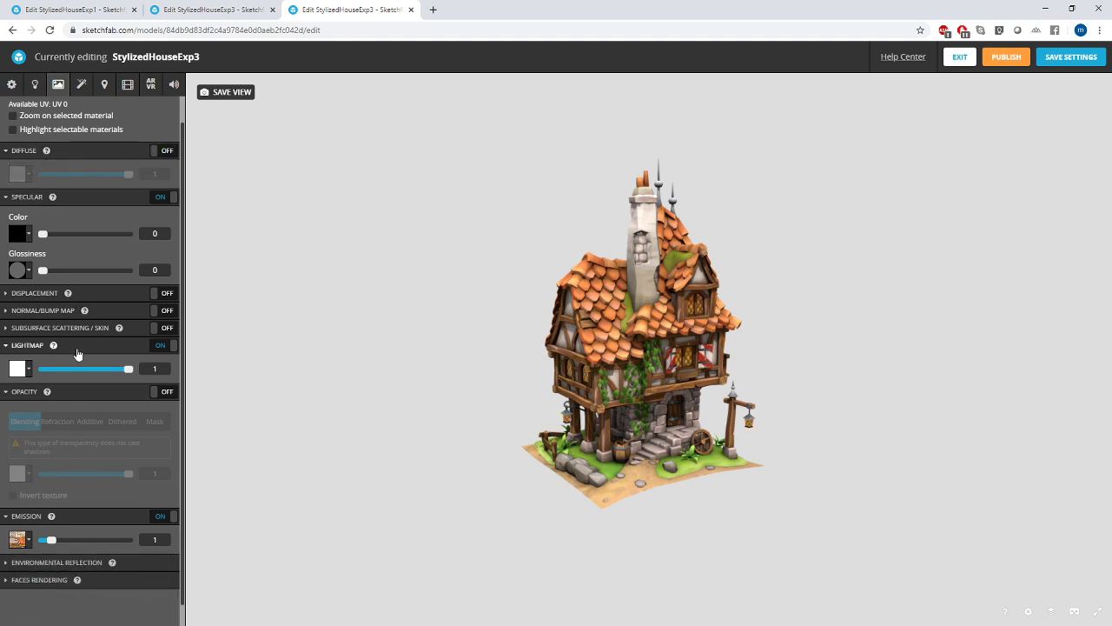
click(171, 198)
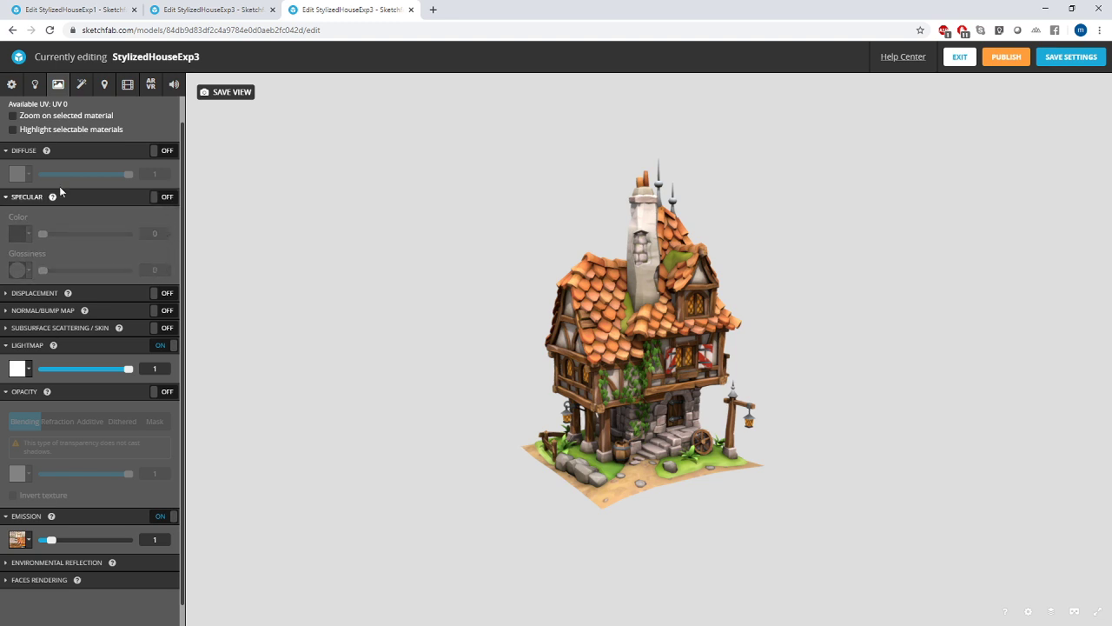
click(19, 151)
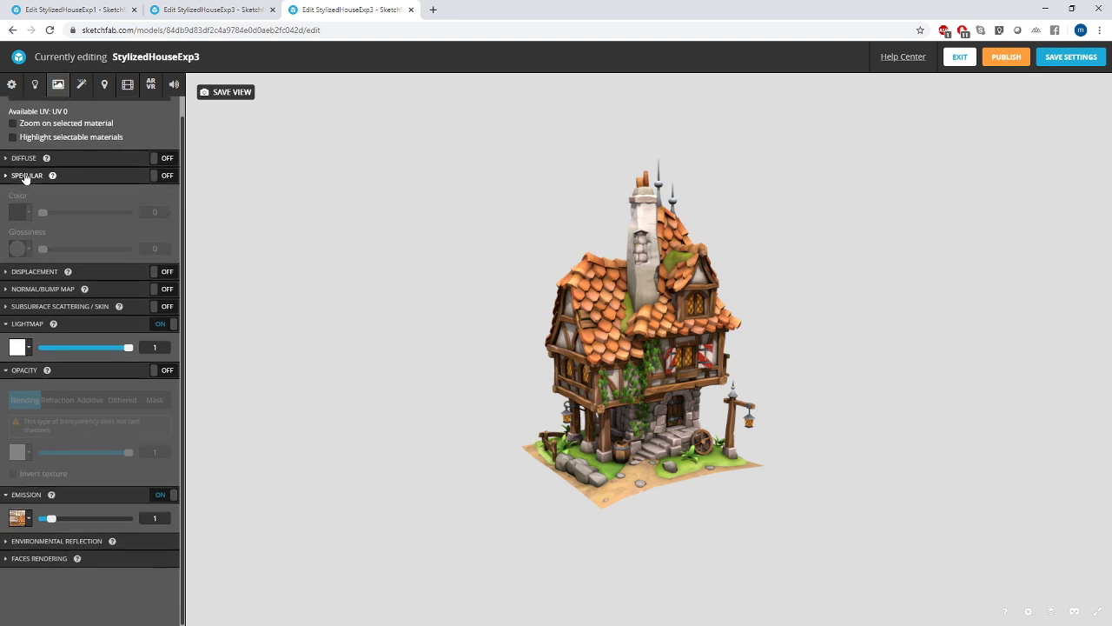
click(20, 176)
click(170, 265)
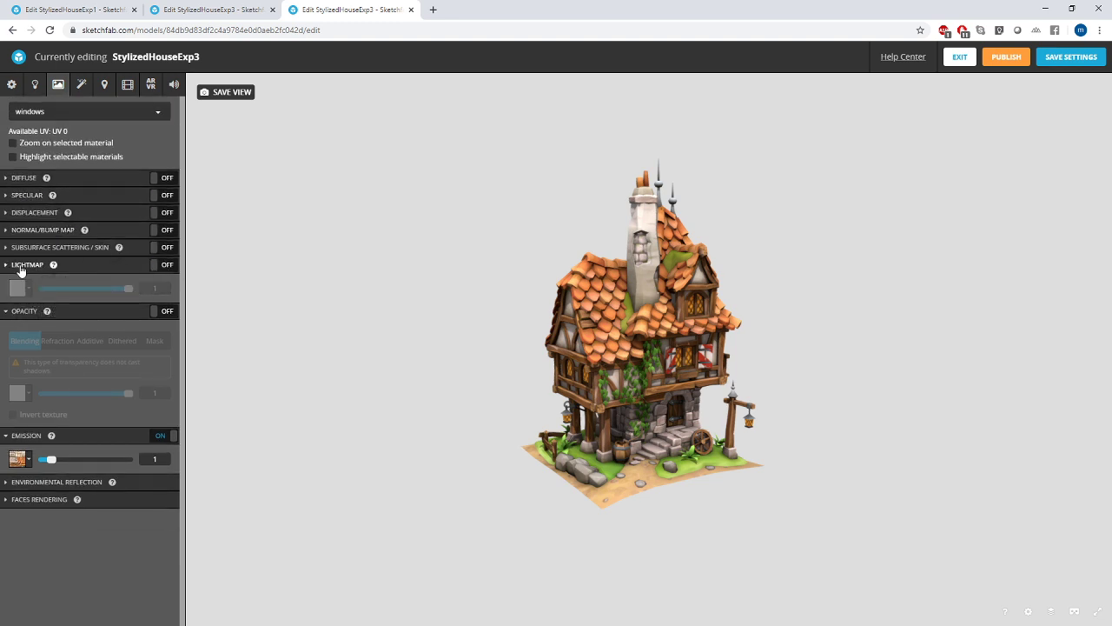
click(24, 266)
click(24, 283)
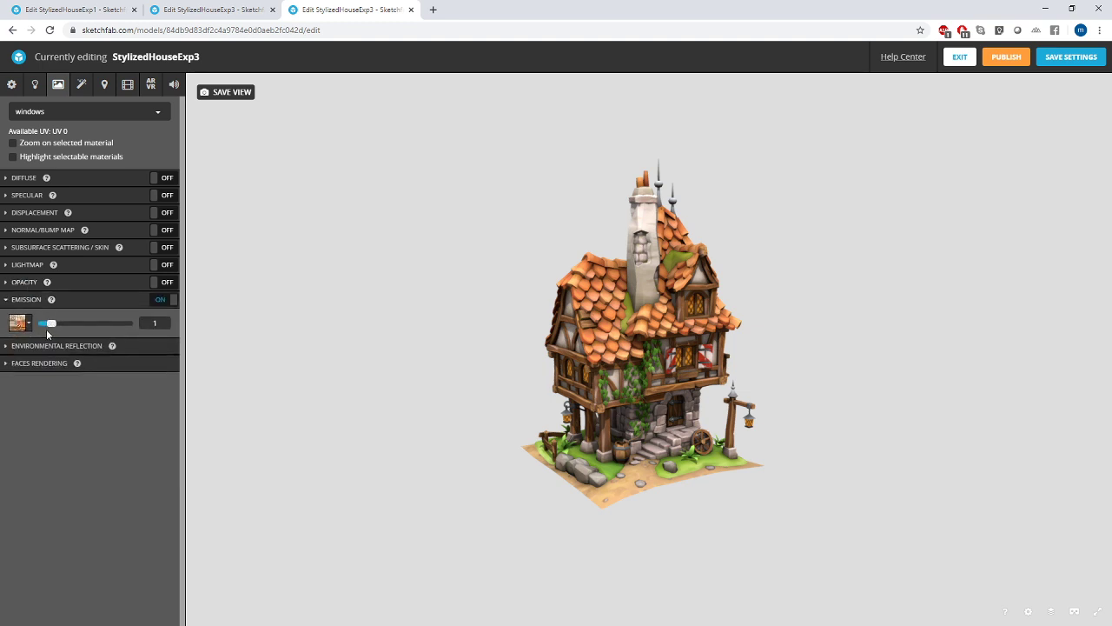
- Set the windows material's emission intensity to about 1.42 and check the glow from several sides of the house
mouse_move(54, 327)
mouse_down()
mouse_move(131, 325)
mouse_move(41, 324)
mouse_move(99, 328)
mouse_move(56, 328)
mouse_up()
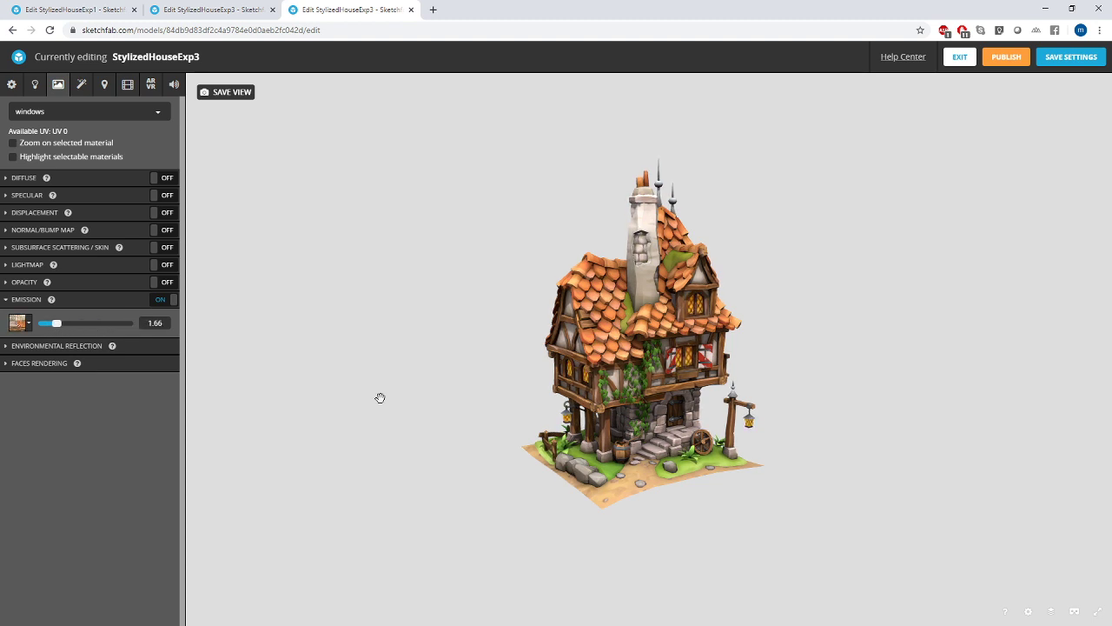
drag(379, 397, 606, 379)
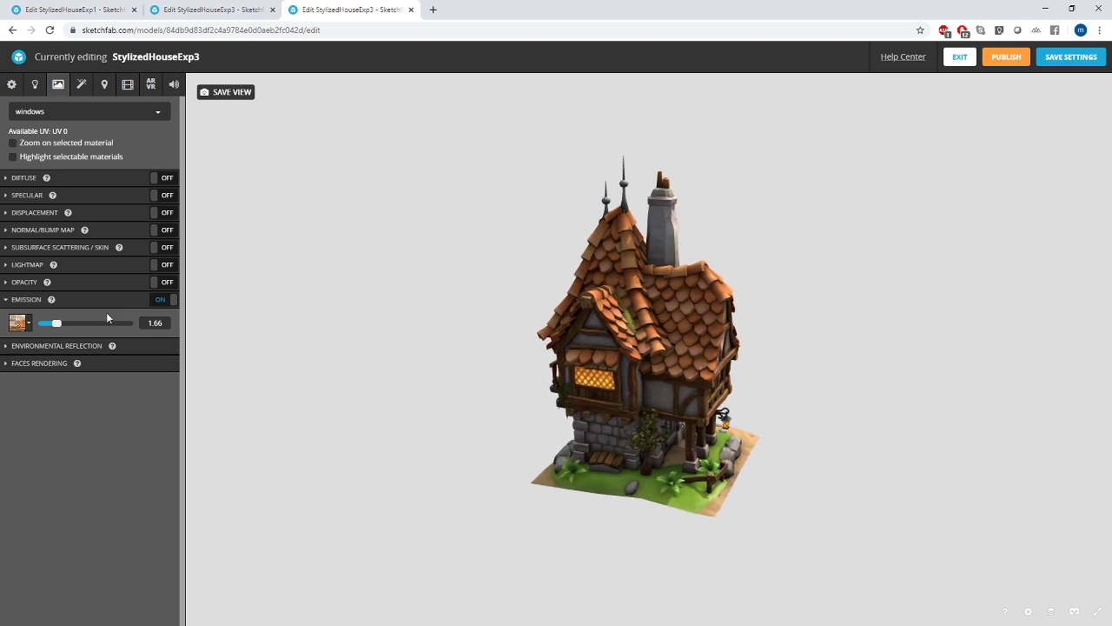
drag(62, 328, 58, 328)
drag(604, 430, 446, 432)
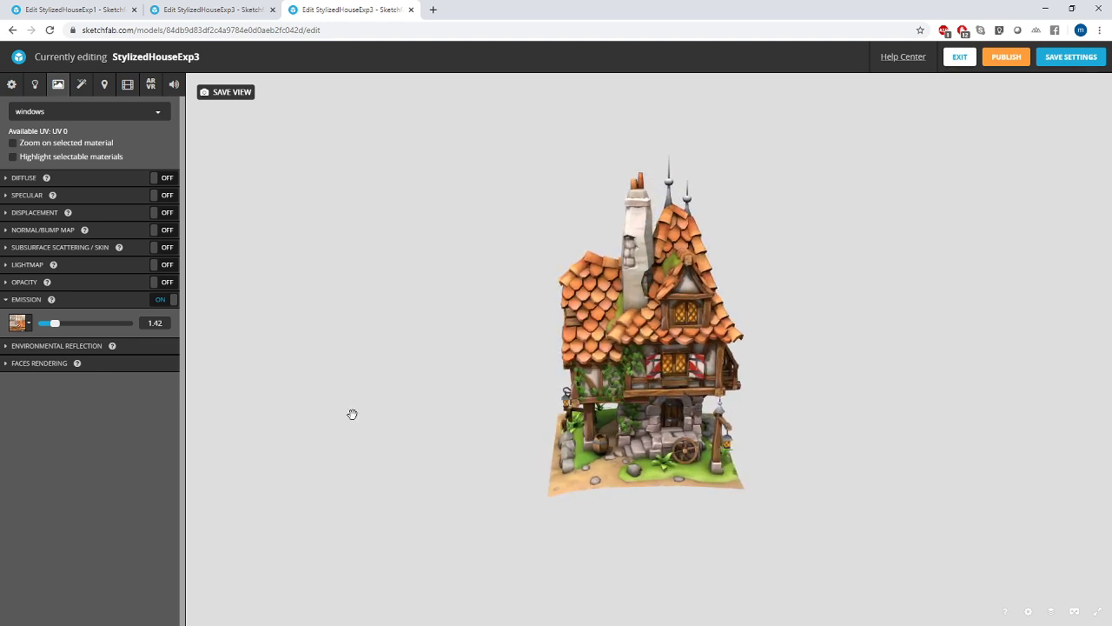
drag(410, 437, 601, 423)
scroll(601, 423, up, 2)
scroll(601, 423, up, 3)
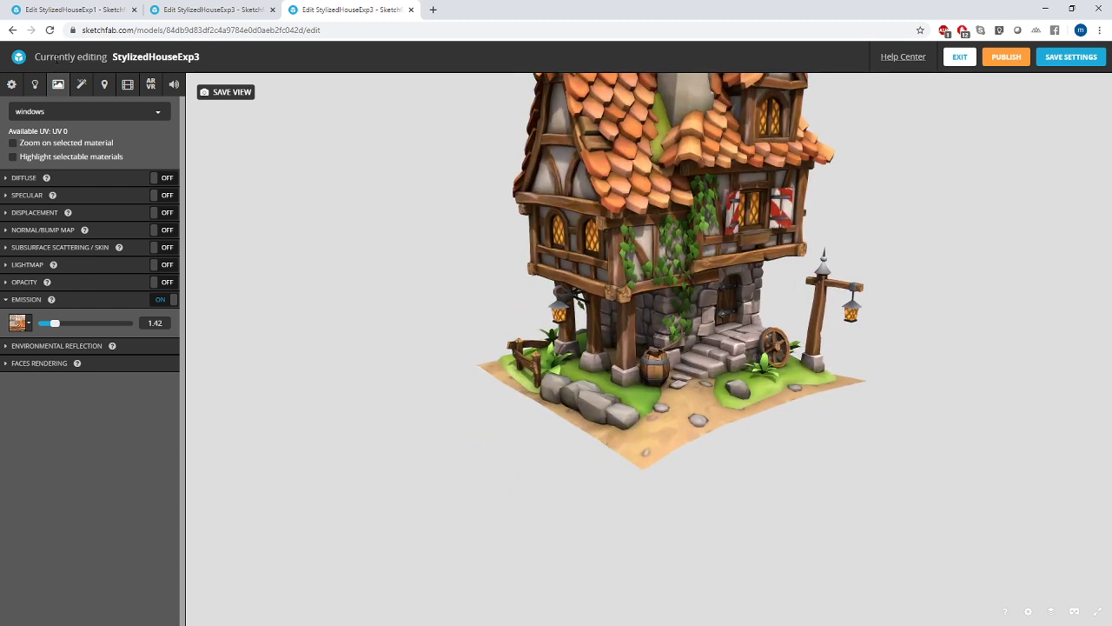
- Turn off the specular, lightmap and emission channels of the Folliage material
click(75, 113)
click(80, 176)
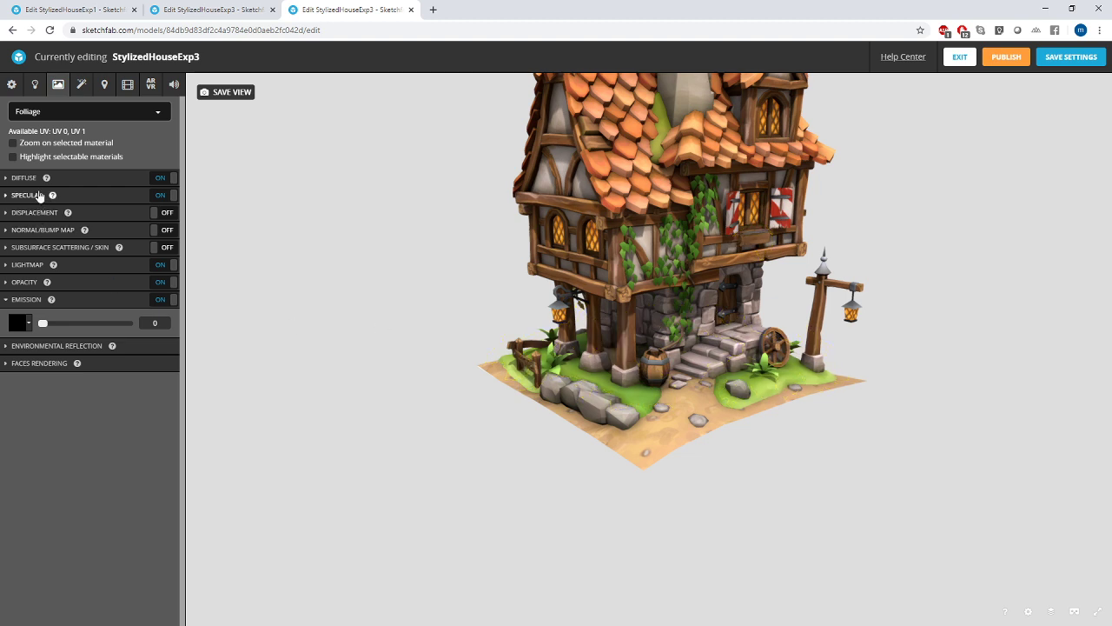
click(165, 196)
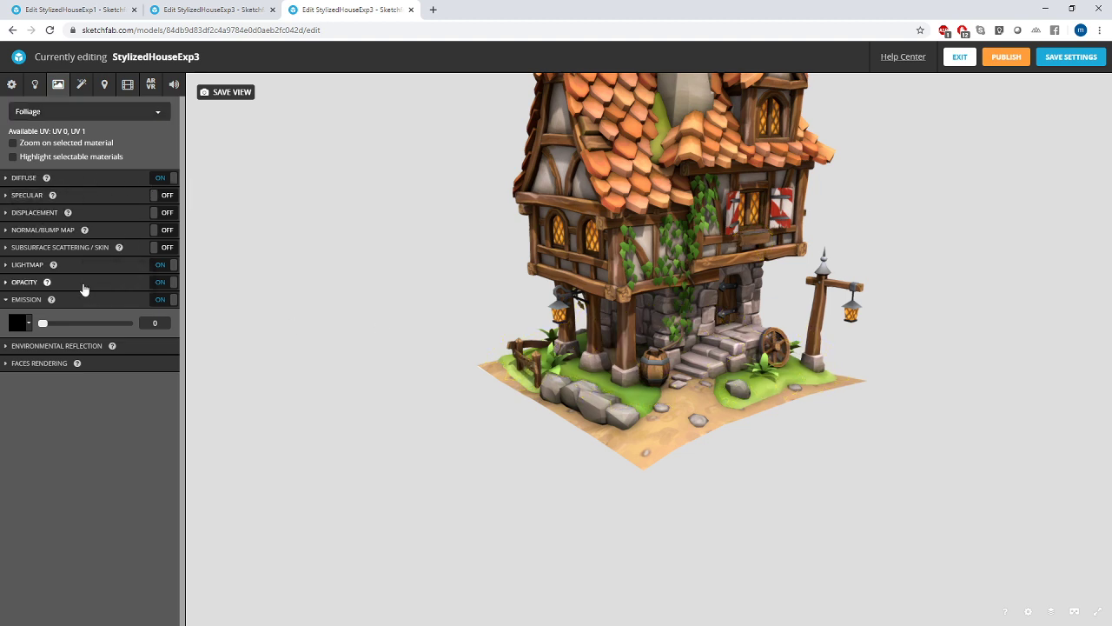
click(164, 265)
click(173, 299)
click(28, 300)
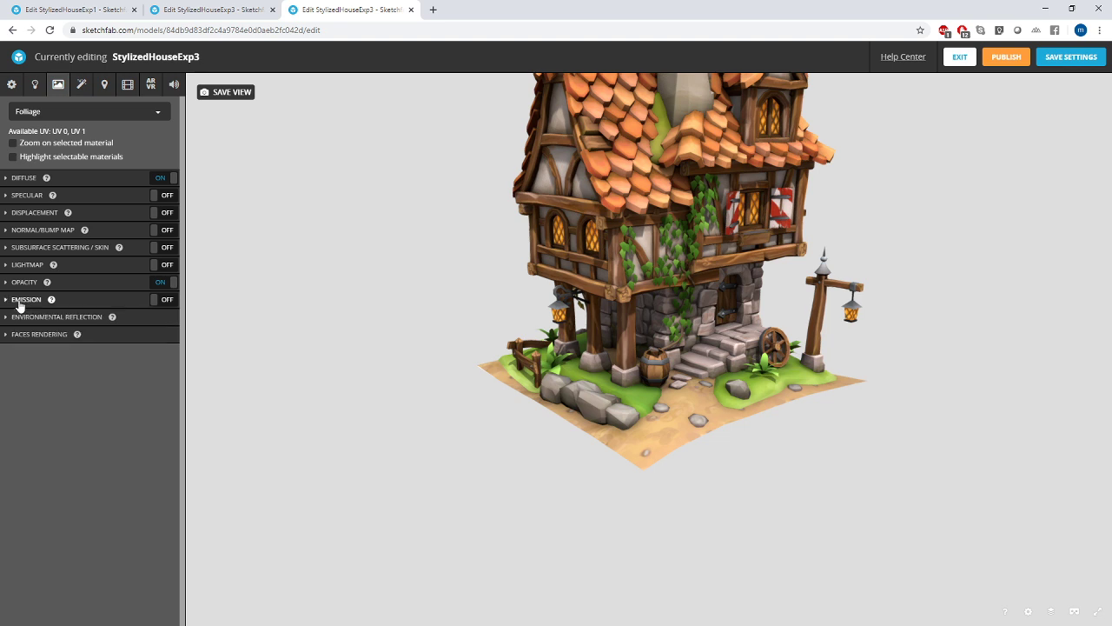
- Set the diffuse texture of the Folliage material to Environment.jpg
click(25, 178)
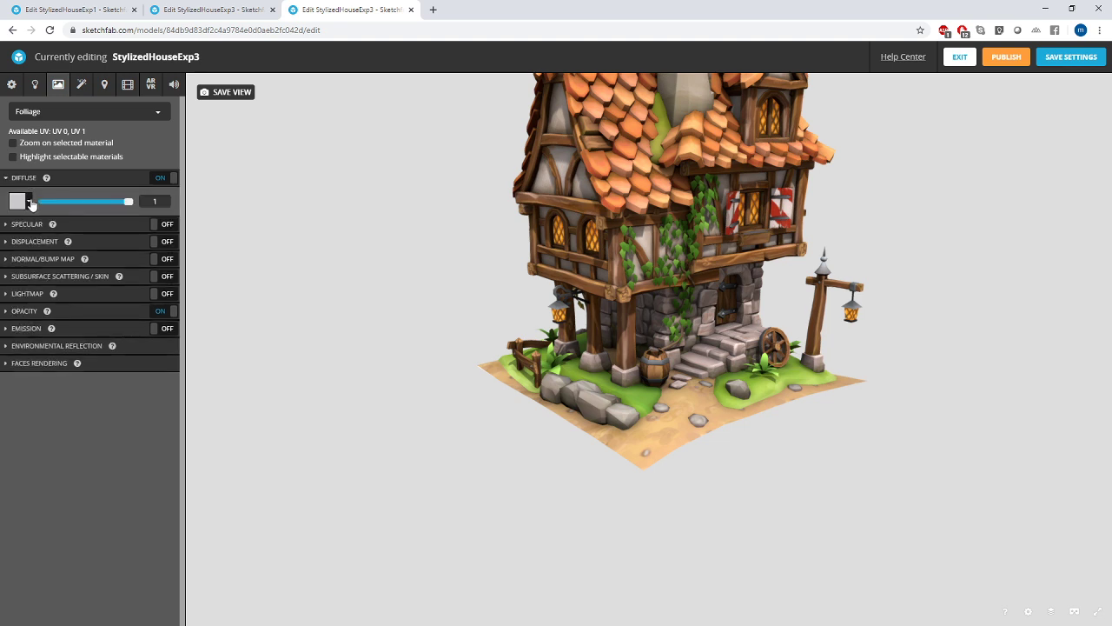
click(30, 201)
click(35, 233)
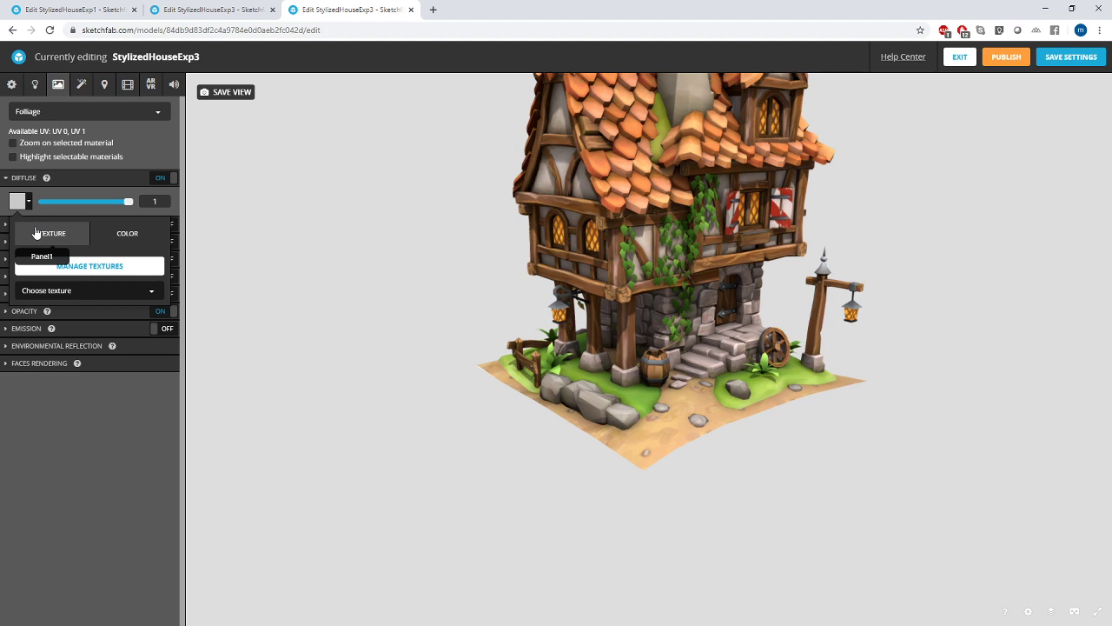
click(75, 291)
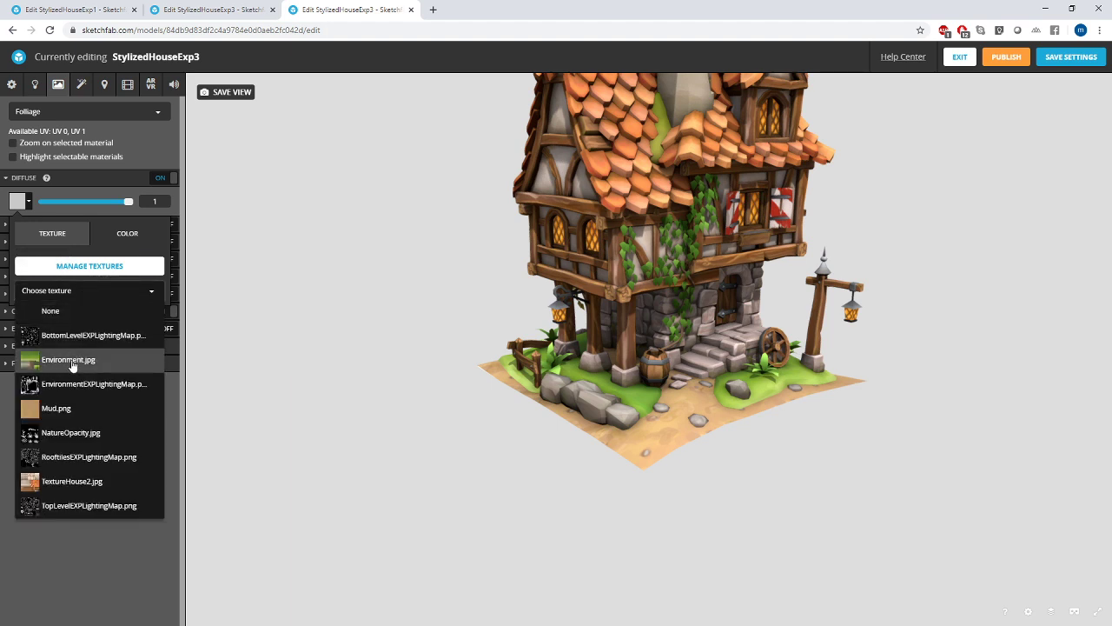
click(72, 362)
click(55, 210)
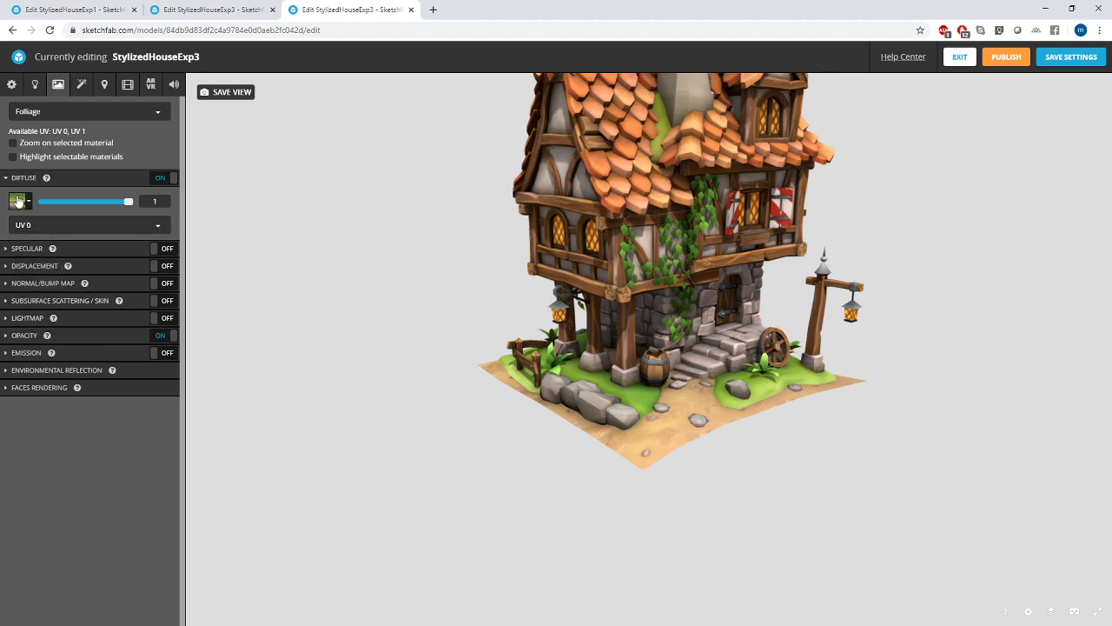
- Assign NatureOpacity.jpg as the opacity texture of the Folliage material and map it to UV 1
click(6, 337)
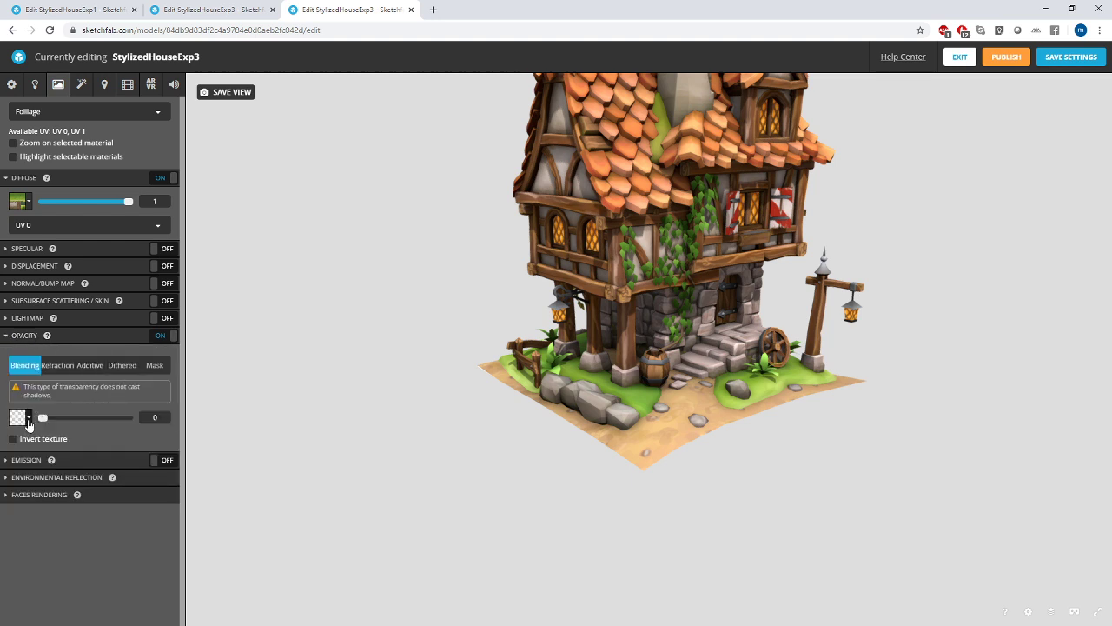
click(28, 420)
click(78, 479)
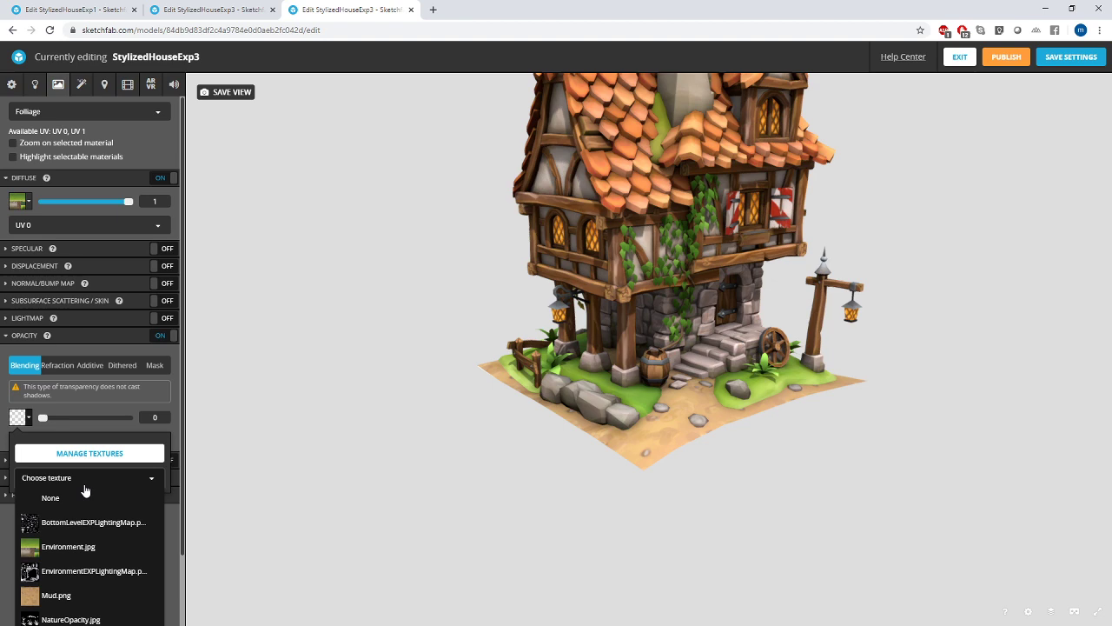
scroll(74, 594, down, 1)
click(74, 540)
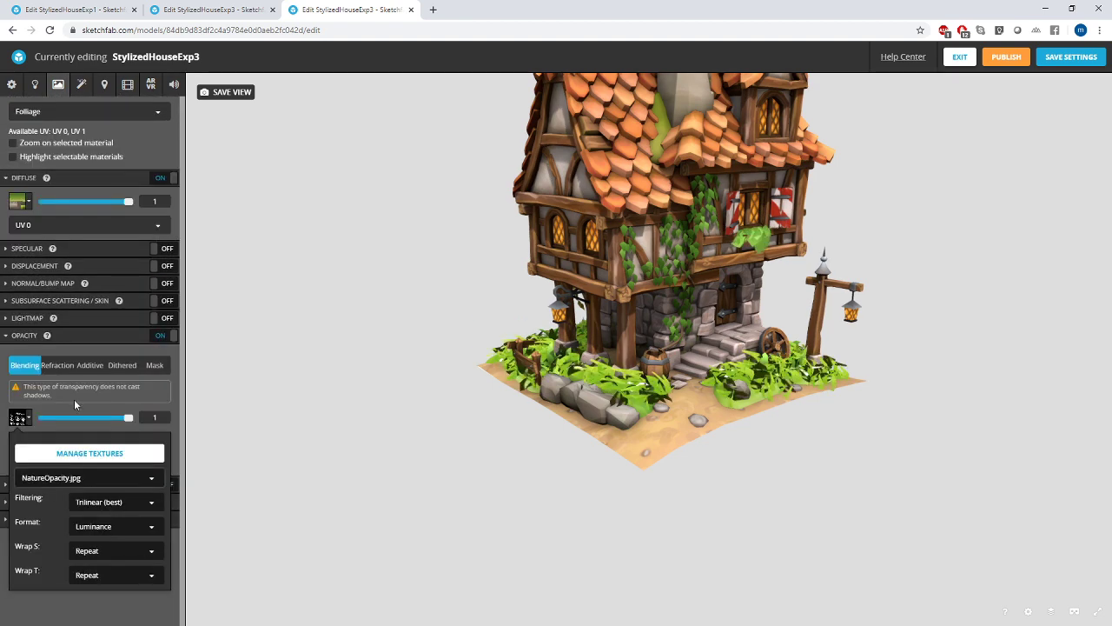
click(172, 430)
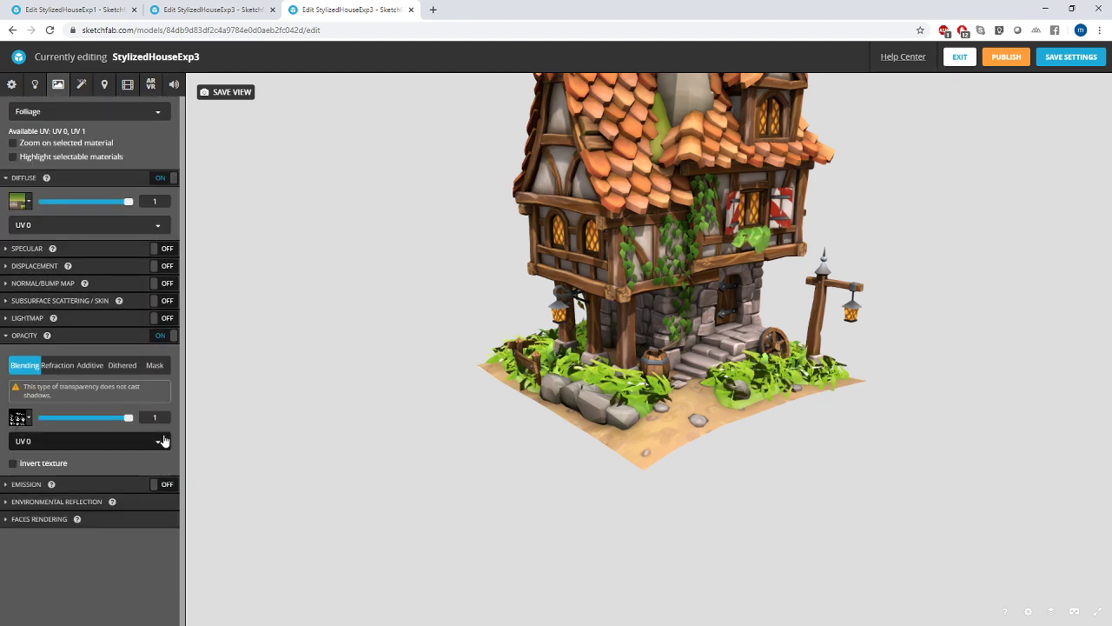
click(96, 441)
click(80, 474)
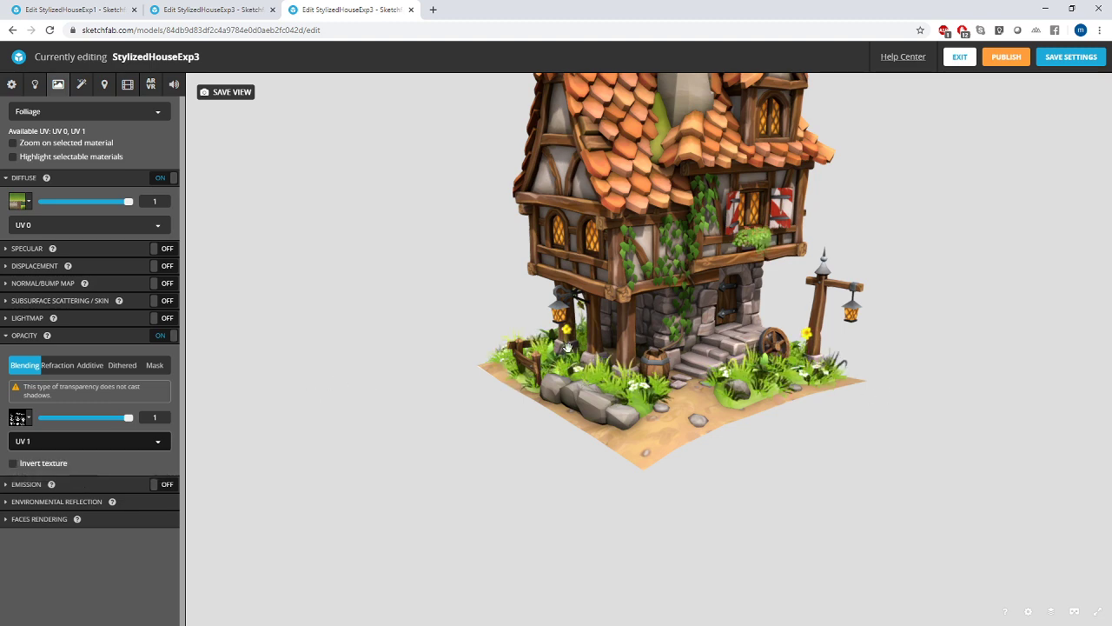
- Examine the transparency of the grass and flowers around the base of the house from several sides
drag(566, 348, 624, 389)
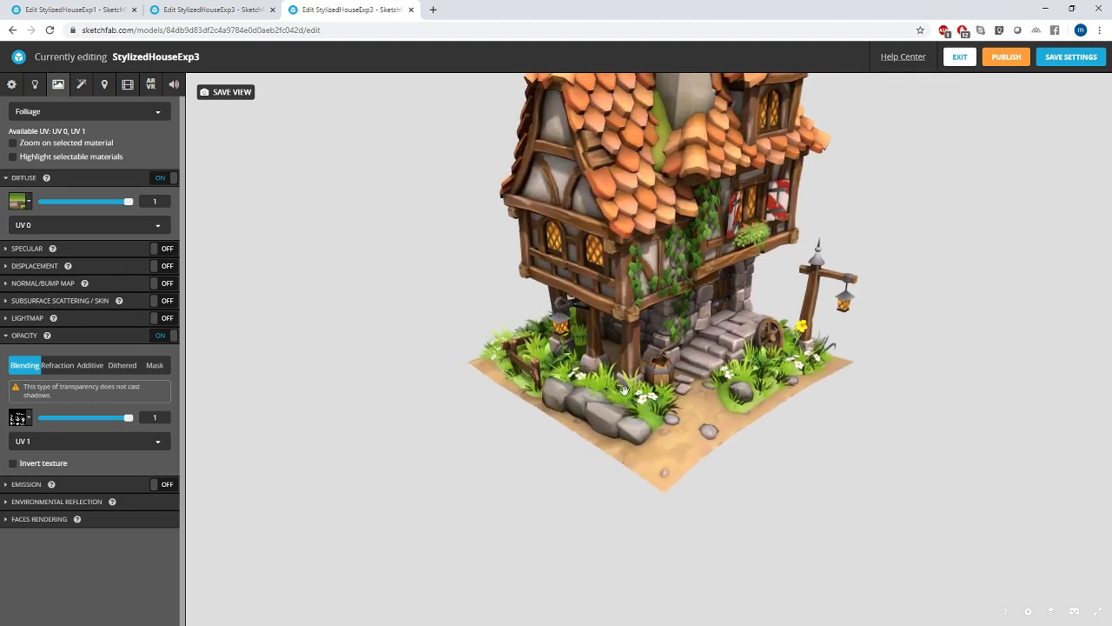
scroll(624, 390, up, 6)
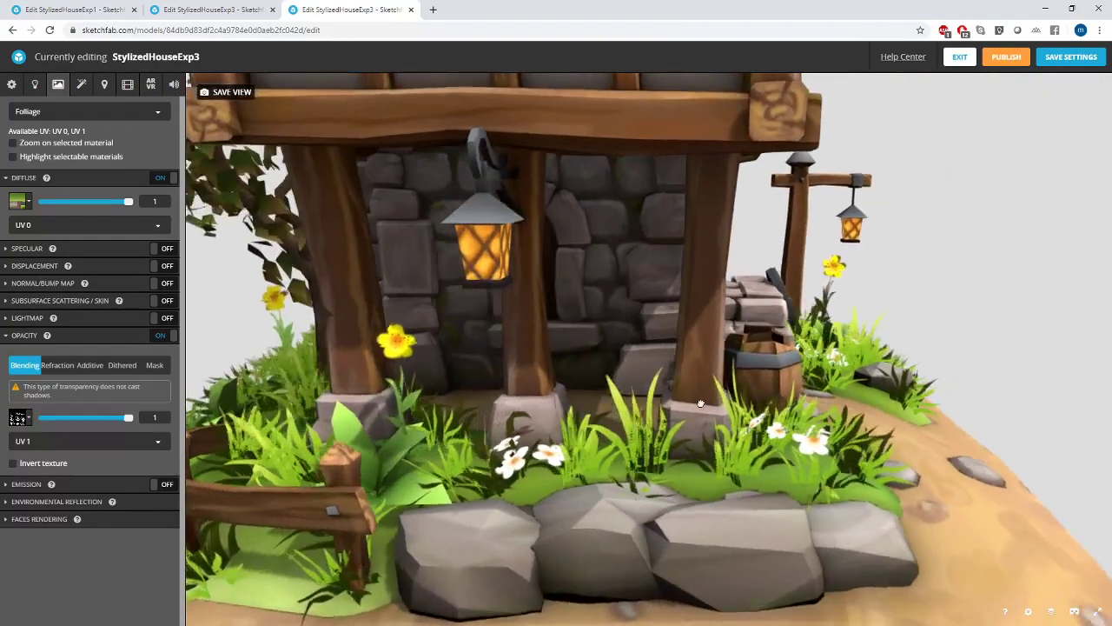
drag(700, 404, 236, 405)
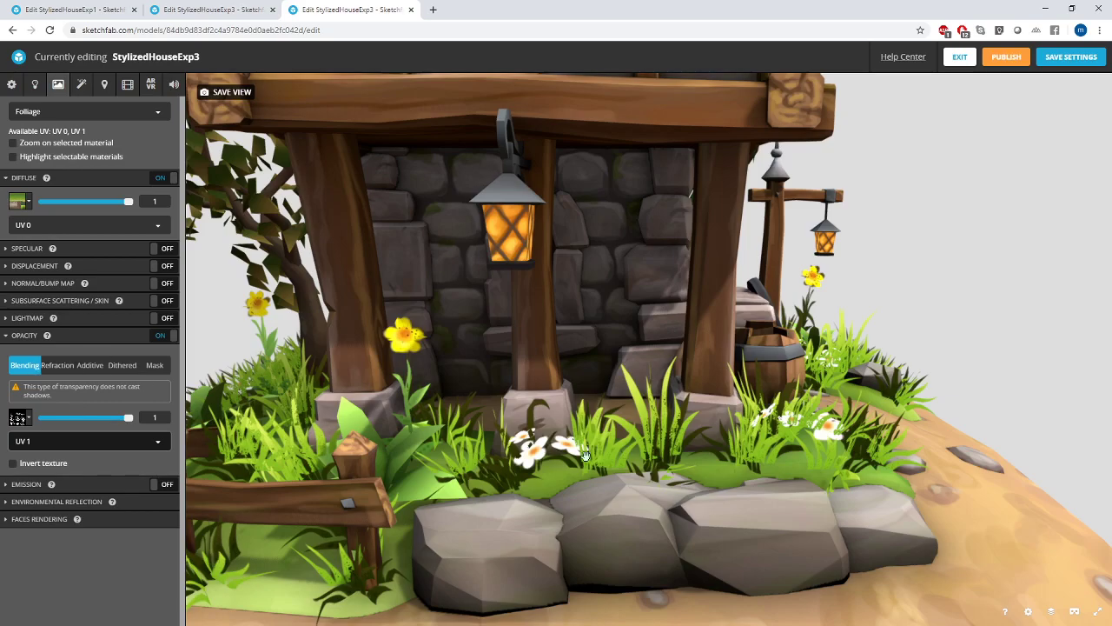
drag(586, 455, 761, 411)
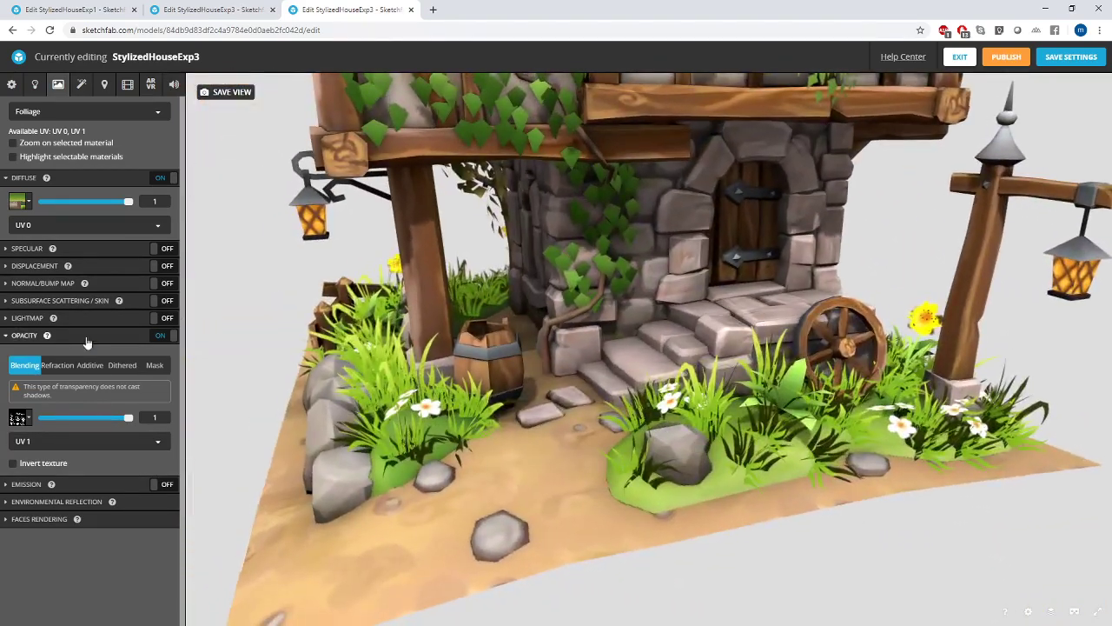
drag(609, 426, 740, 437)
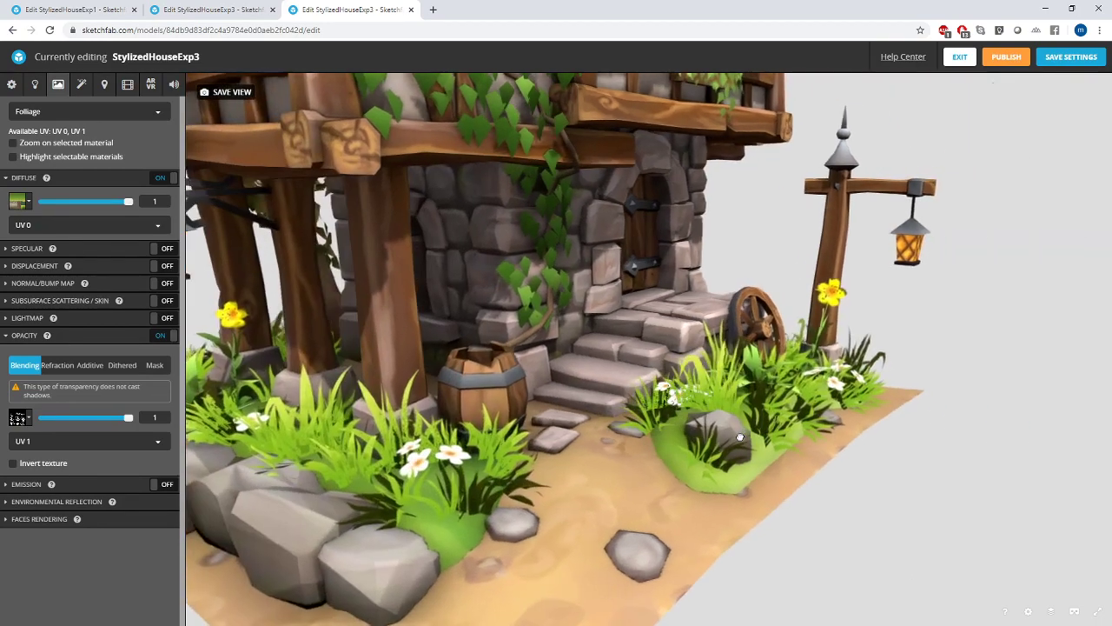
scroll(739, 437, down, 3)
scroll(715, 435, up, 3)
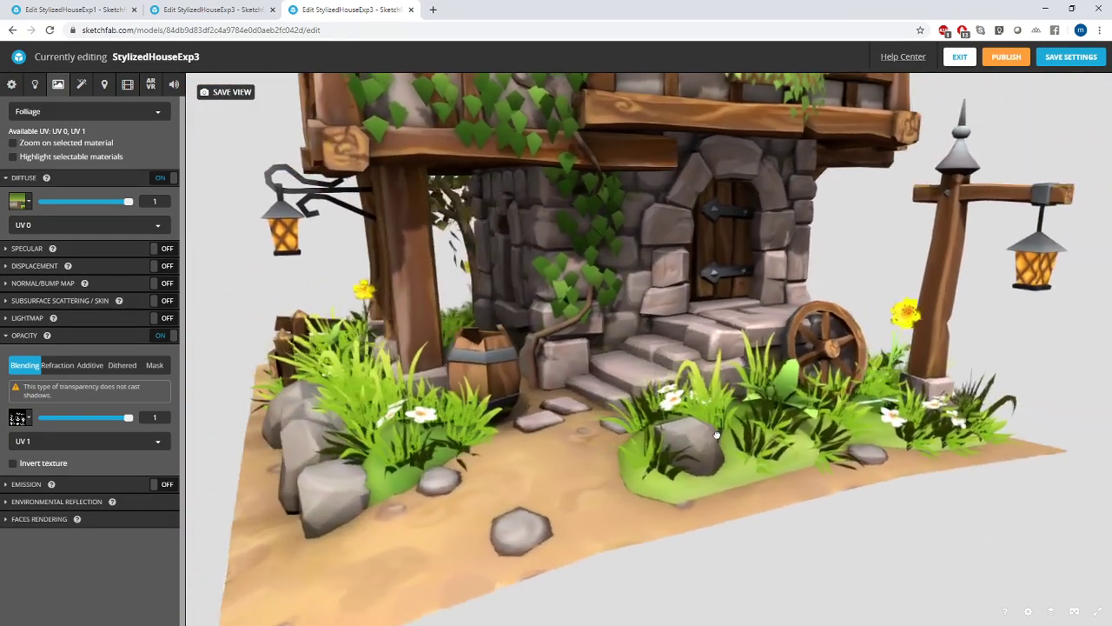
drag(716, 435, 775, 421)
scroll(752, 464, down, 2)
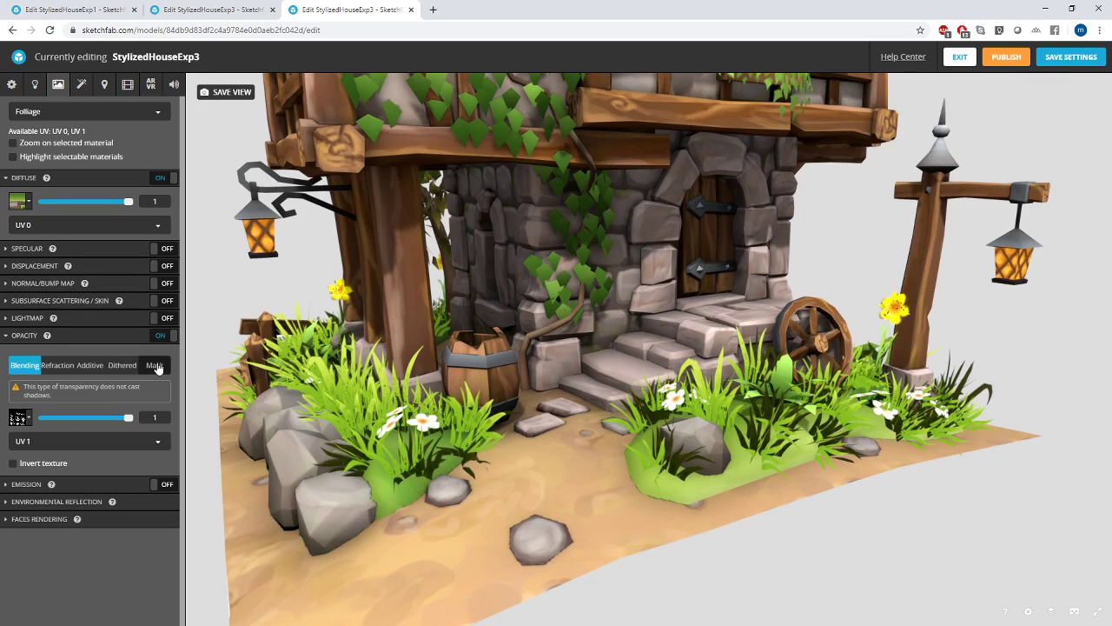
- Switch the Folliage material's opacity mode to Mask and lower the opacity value to about 0.397
click(156, 365)
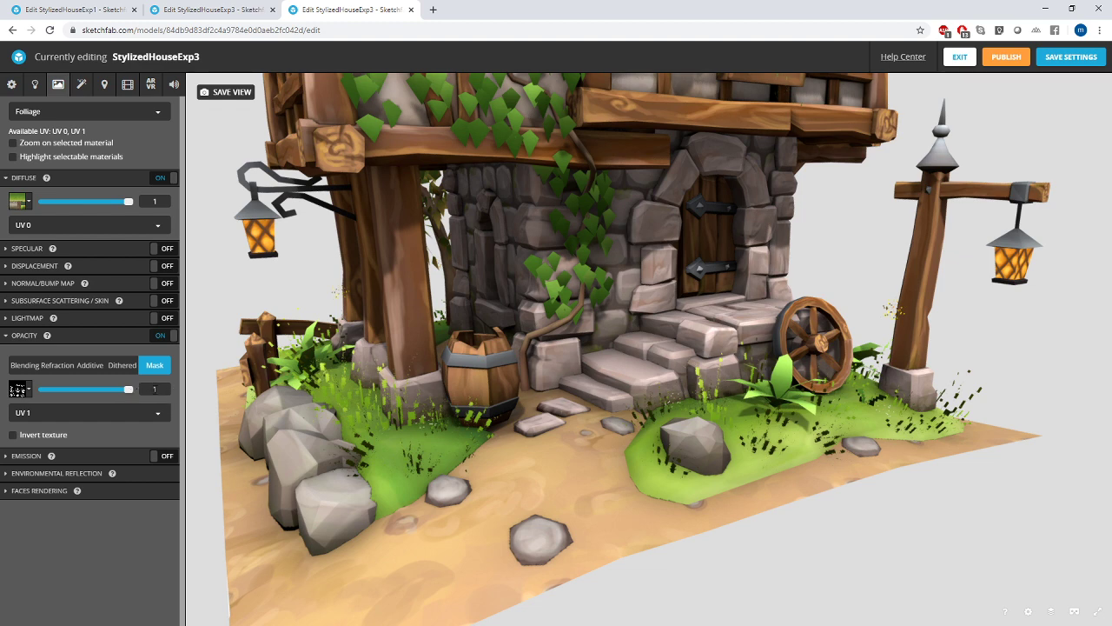
drag(131, 387, 75, 405)
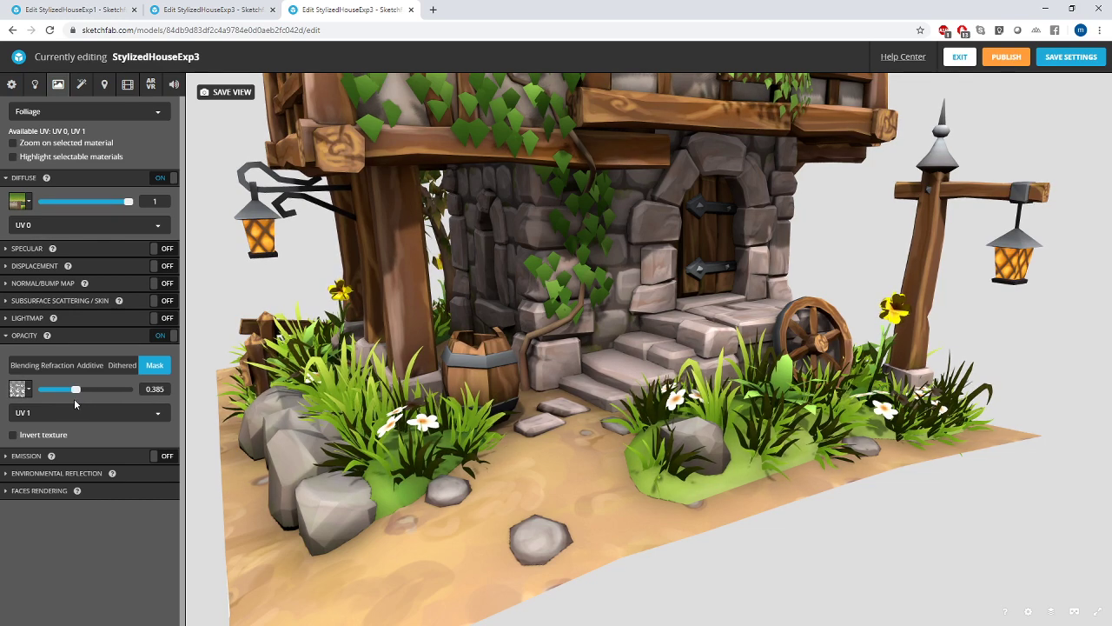
scroll(583, 332, down, 5)
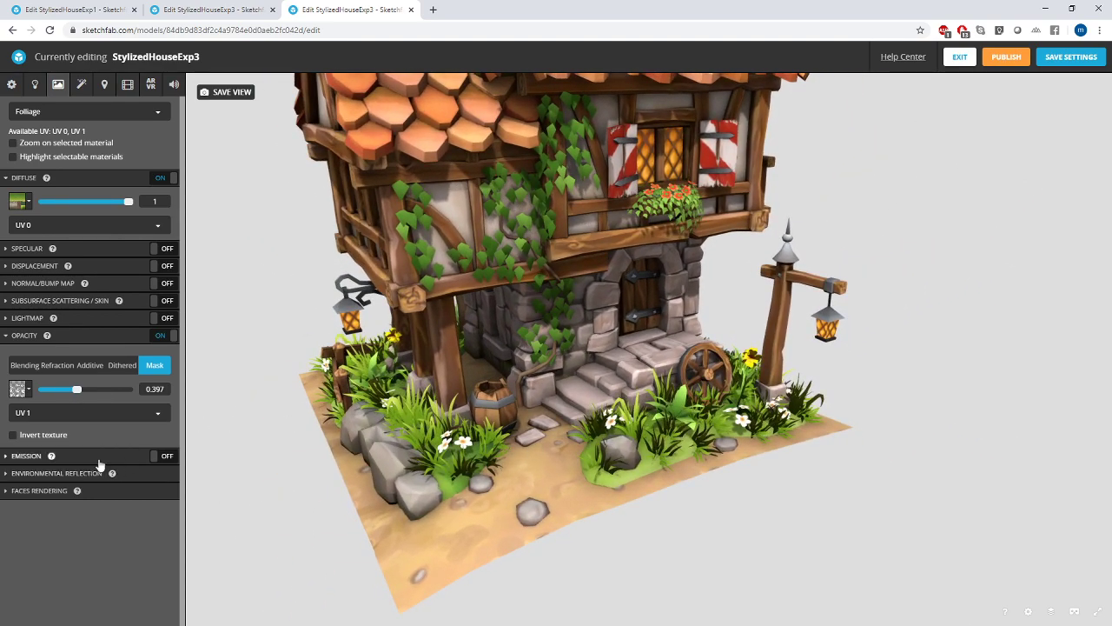
- Turn on the emission channel of the Folliage material and assign Environment.jpg as its texture
click(6, 456)
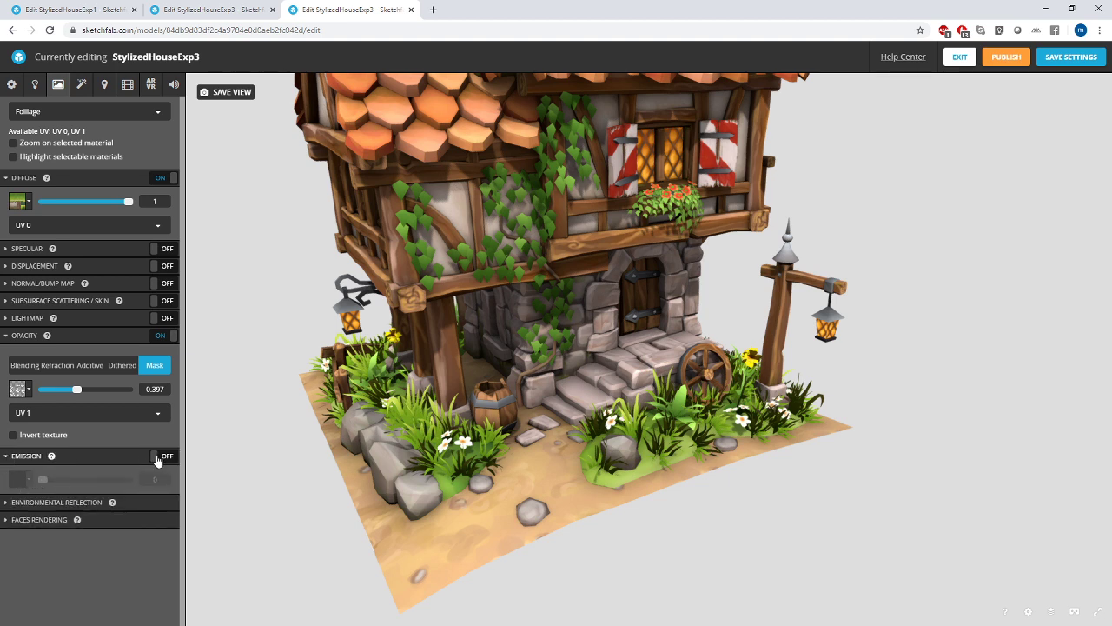
click(157, 456)
click(27, 482)
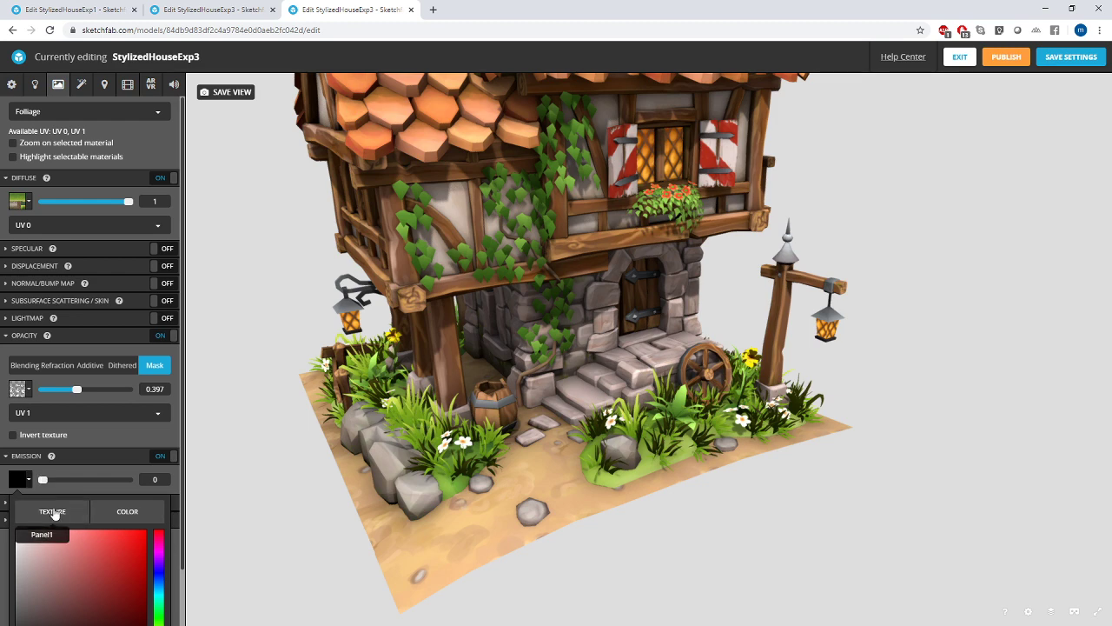
click(52, 511)
click(99, 578)
scroll(104, 556, down, 1)
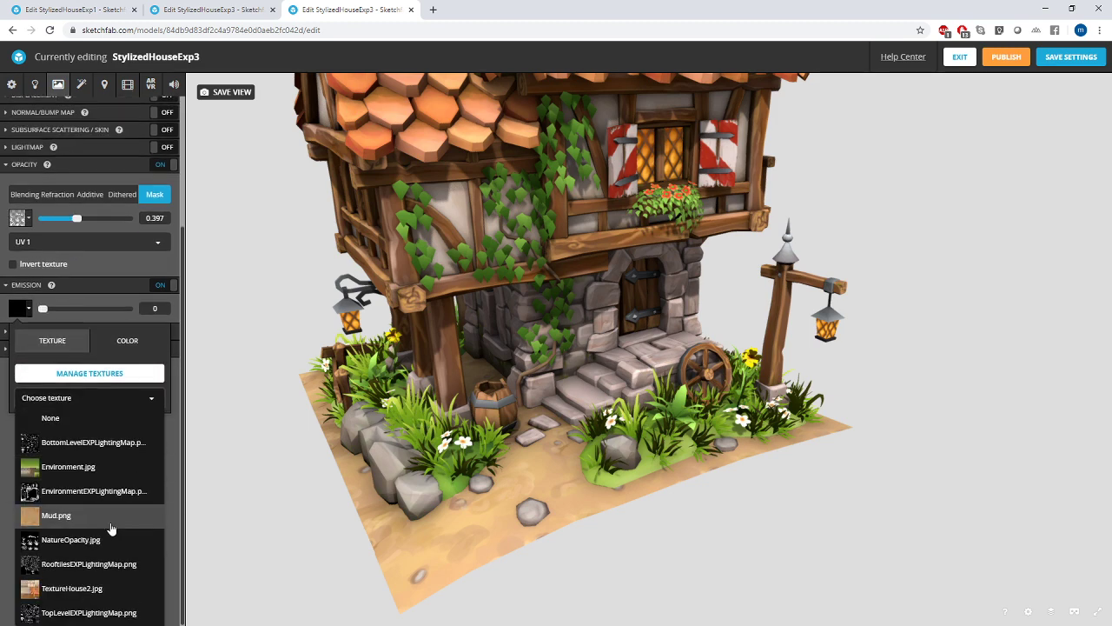
click(110, 489)
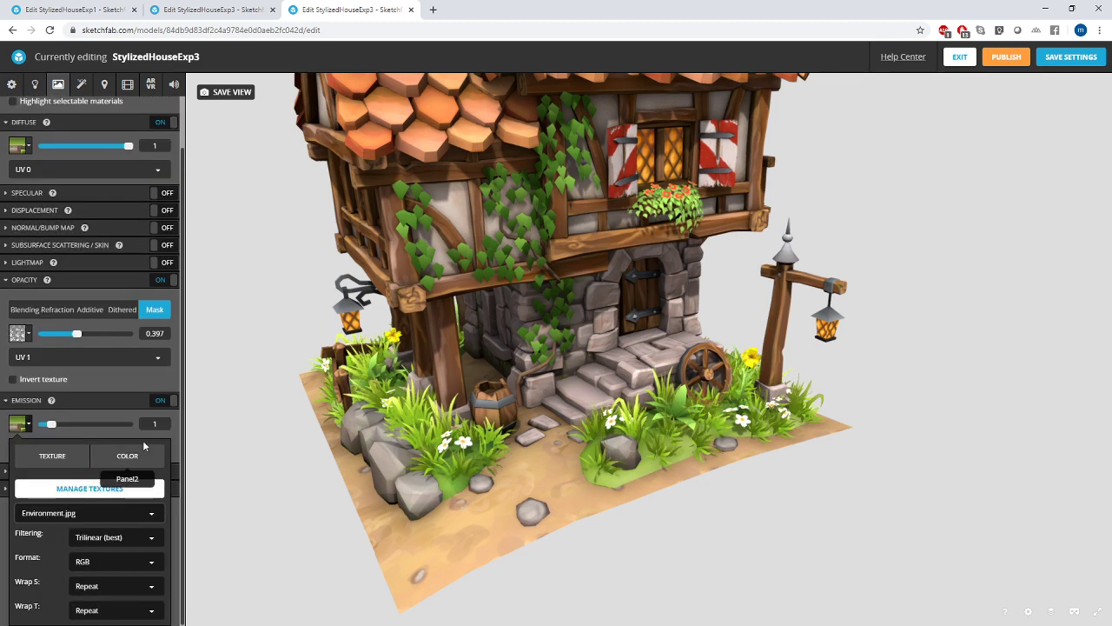
click(29, 424)
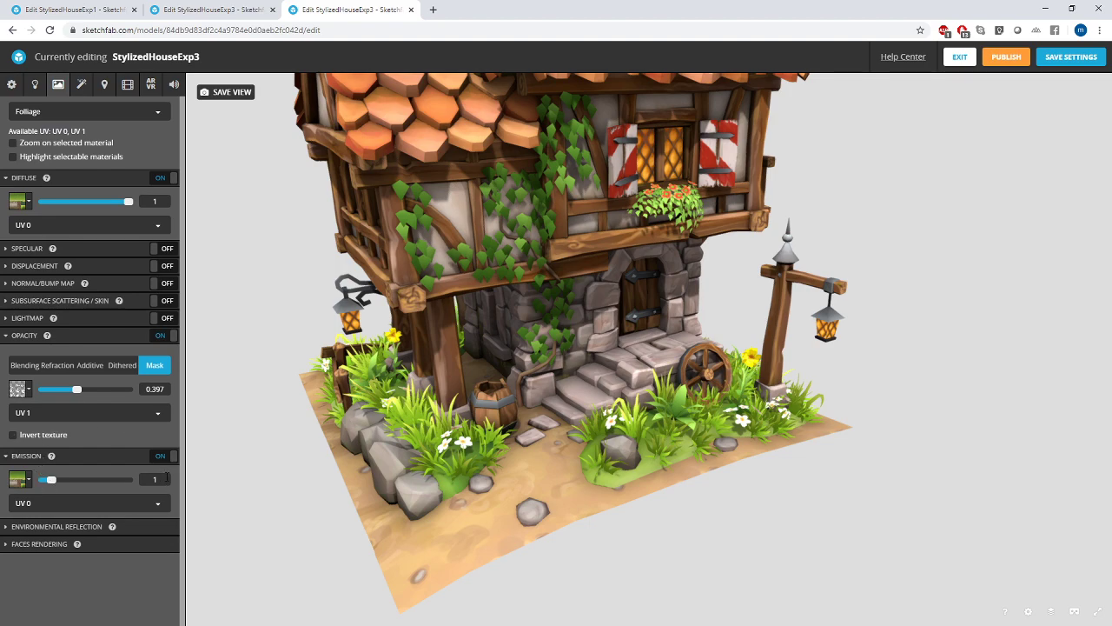
- Set the Folliage material's emission intensity to 0.5 and check the plants from several sides of the house
drag(824, 410, 656, 385)
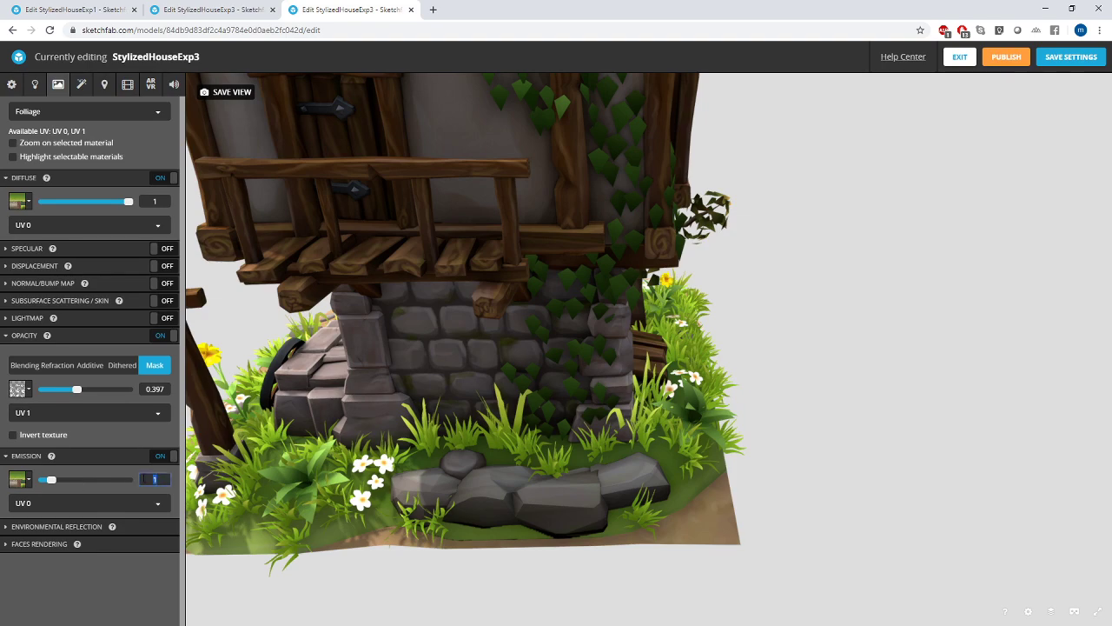
drag(52, 478, 46, 479)
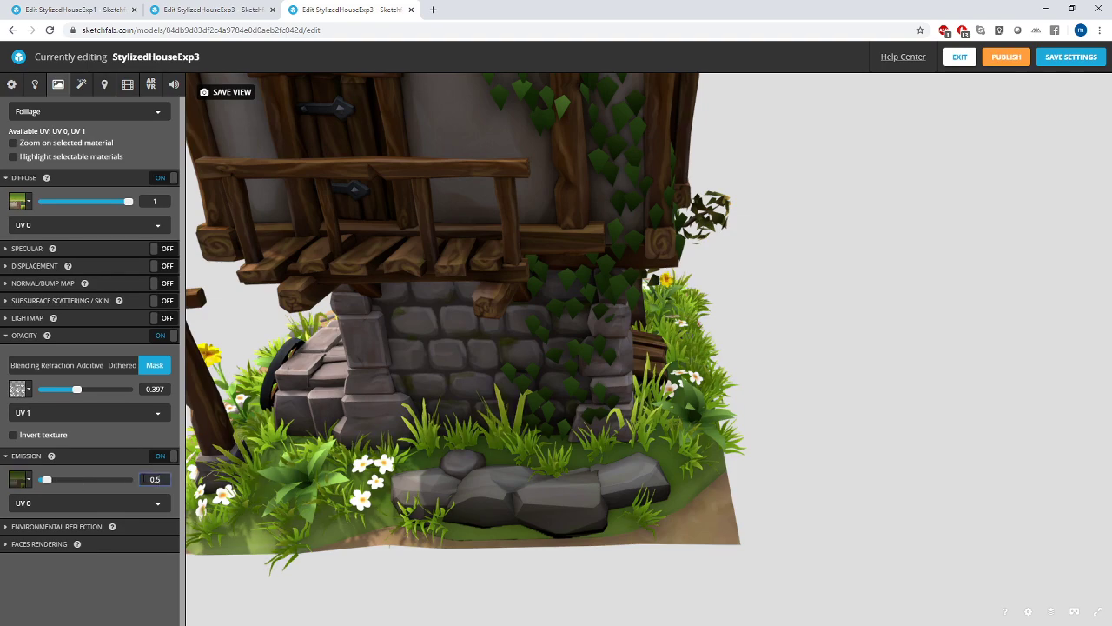
drag(379, 469, 696, 450)
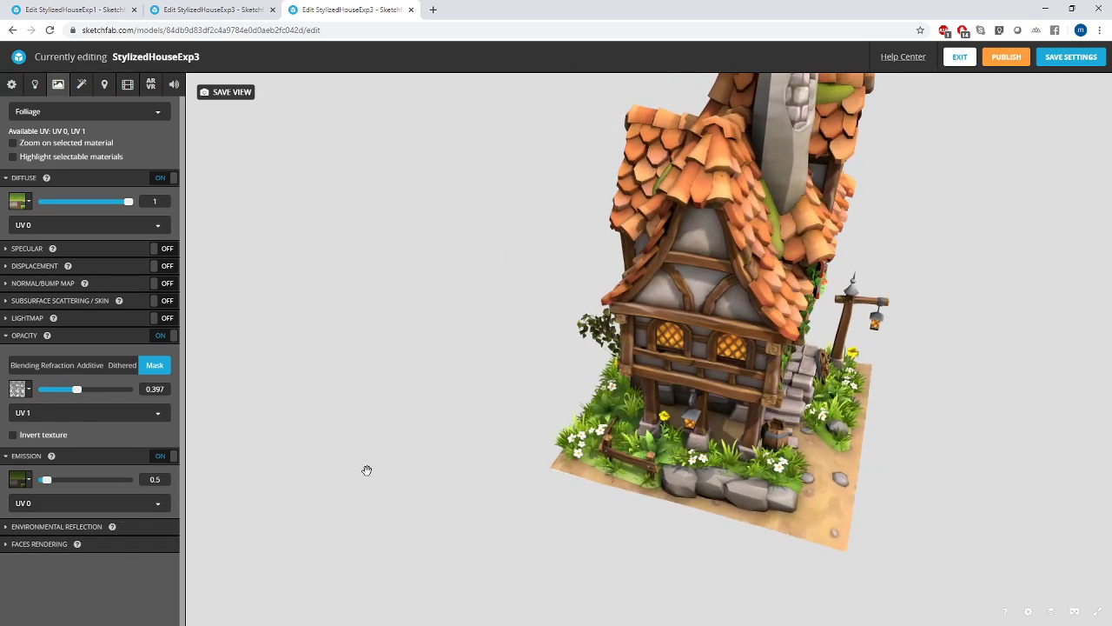
drag(368, 469, 713, 519)
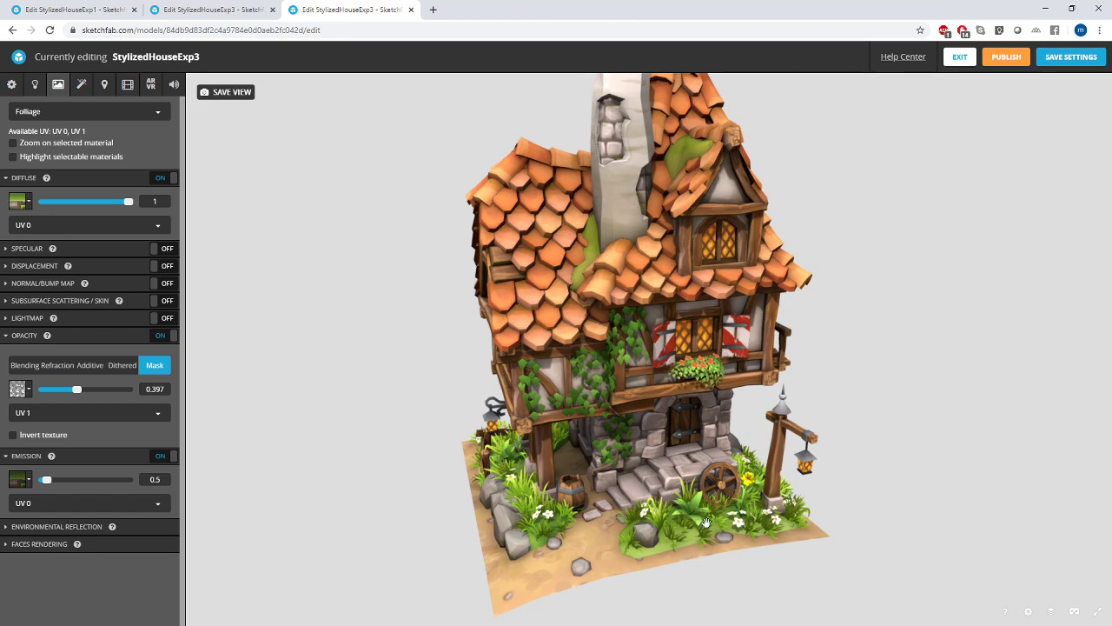
drag(763, 505, 442, 492)
scroll(677, 481, down, 5)
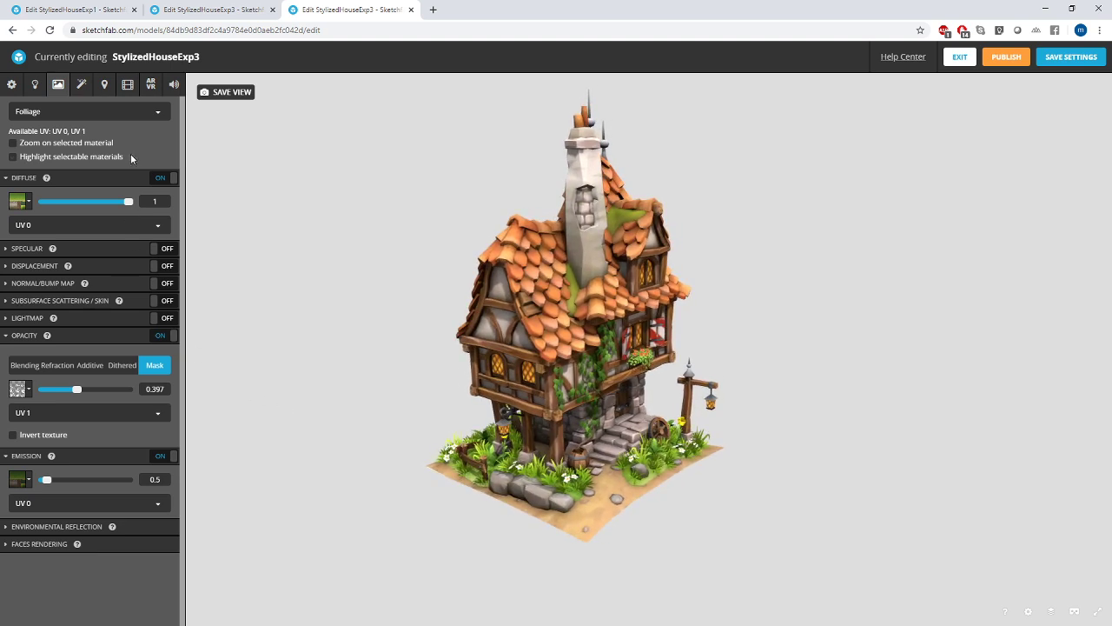
- Compare the house with the other StylizedHouseExp3 version open for editing, which has a blue background
click(197, 7)
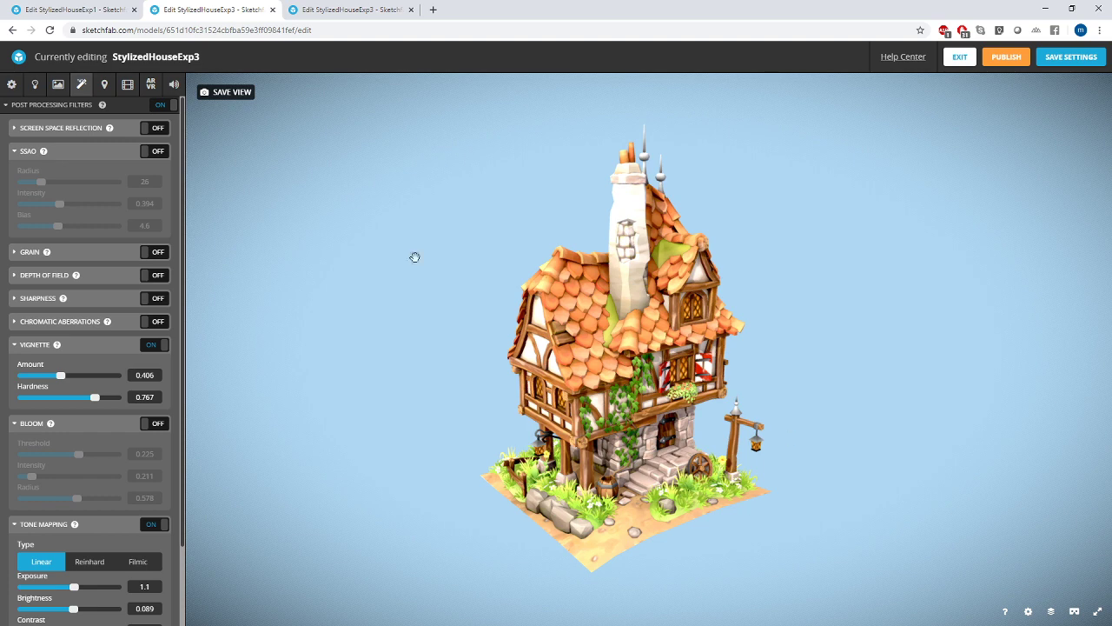
click(348, 9)
mouse_move(593, 371)
mouse_down()
mouse_move(589, 544)
mouse_move(504, 432)
mouse_move(570, 422)
mouse_move(639, 448)
mouse_up()
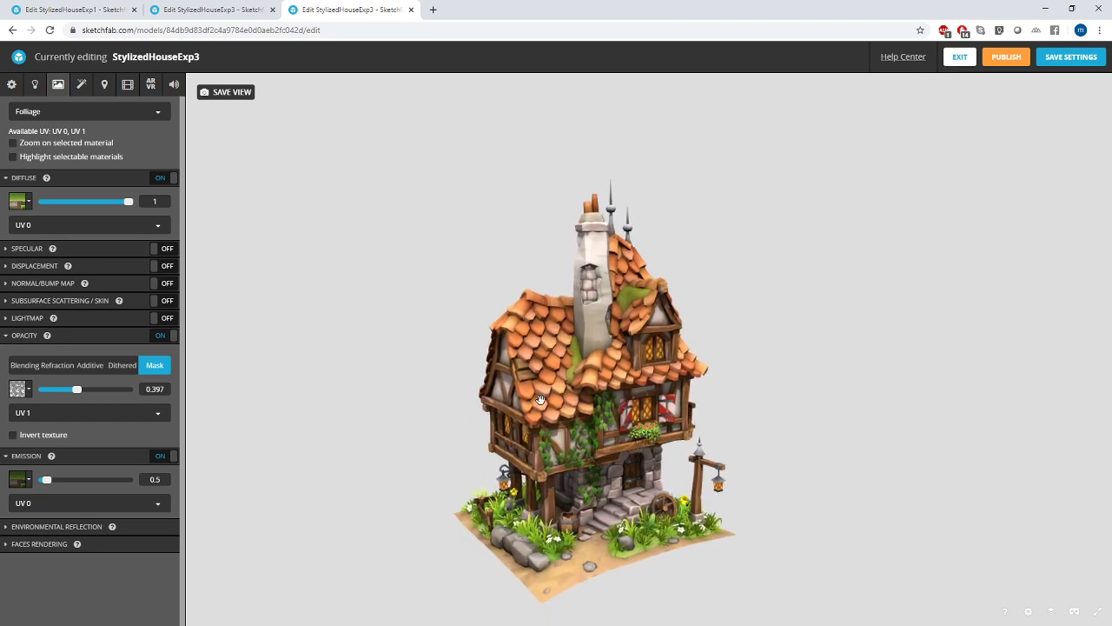
- Enable the Bloom post-processing filter and set its threshold to about 0.565
click(82, 87)
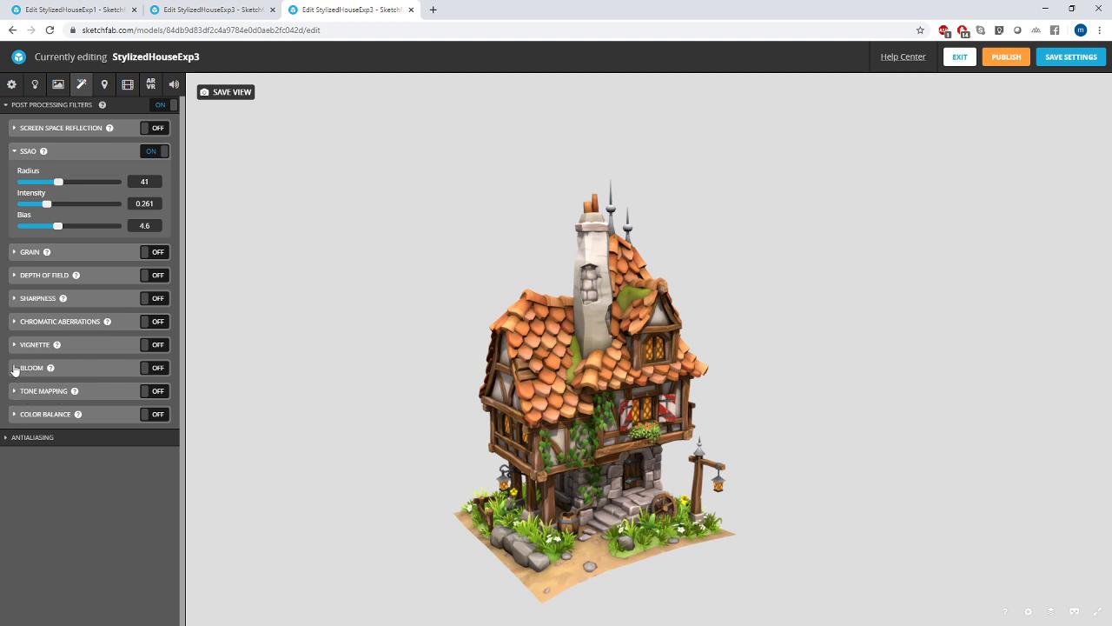
click(152, 368)
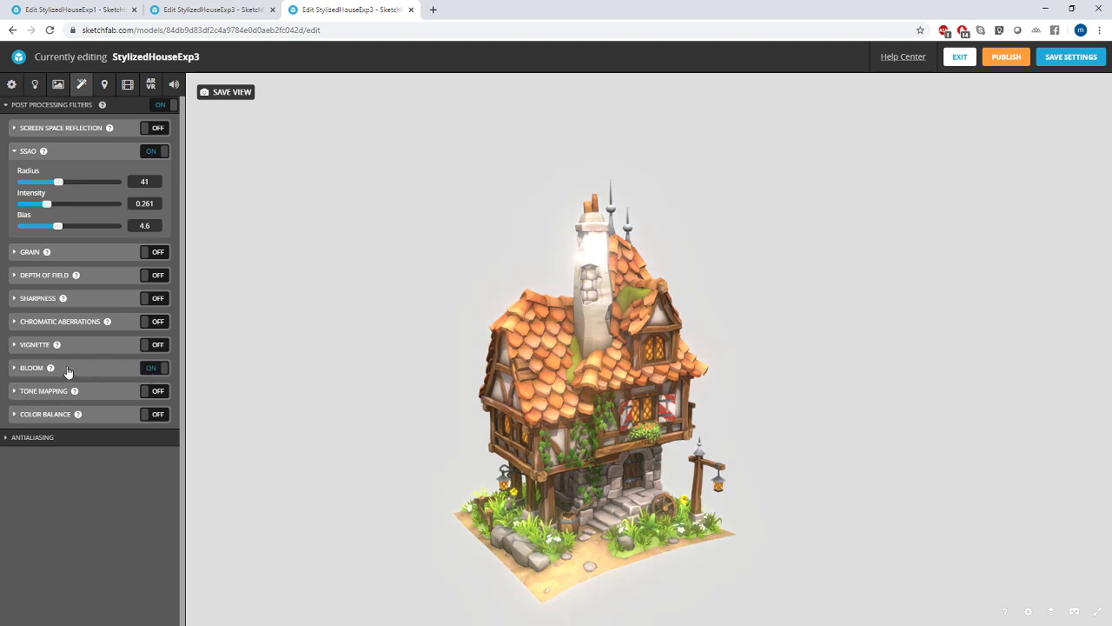
click(15, 371)
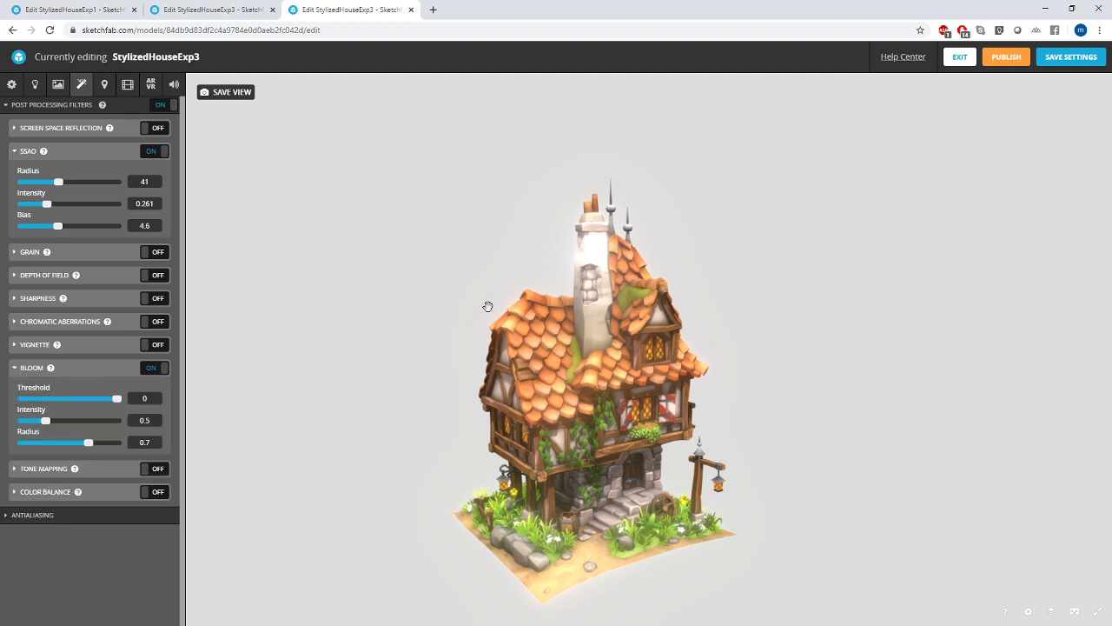
drag(116, 401, 42, 405)
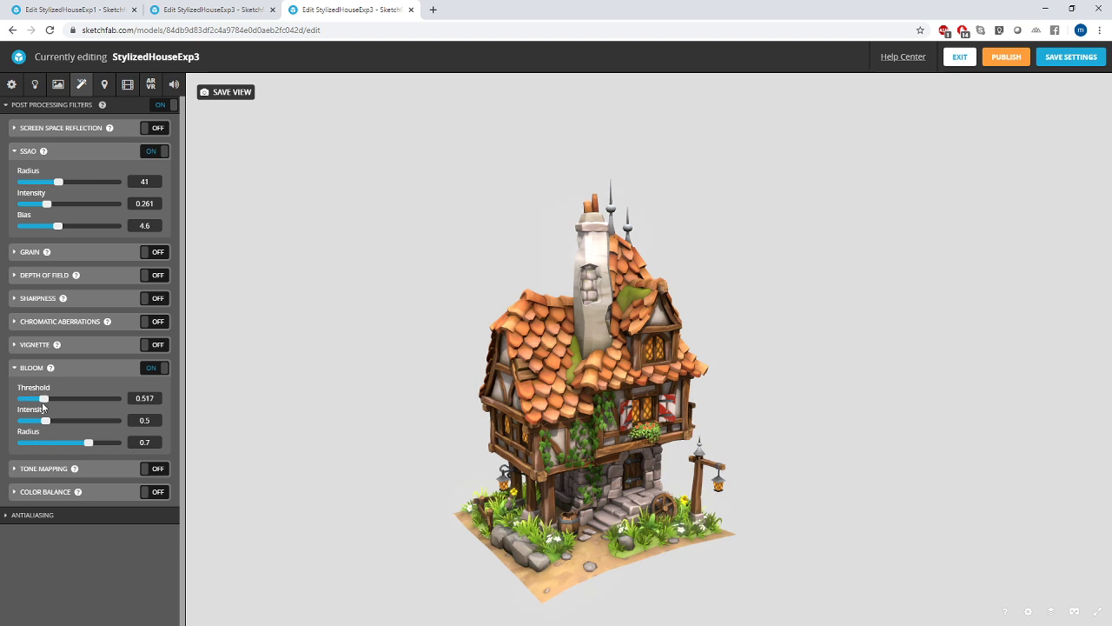
- Compare the house with and without the Bloom filter by switching it off and on repeatedly
click(164, 372)
click(164, 372)
click(164, 372)
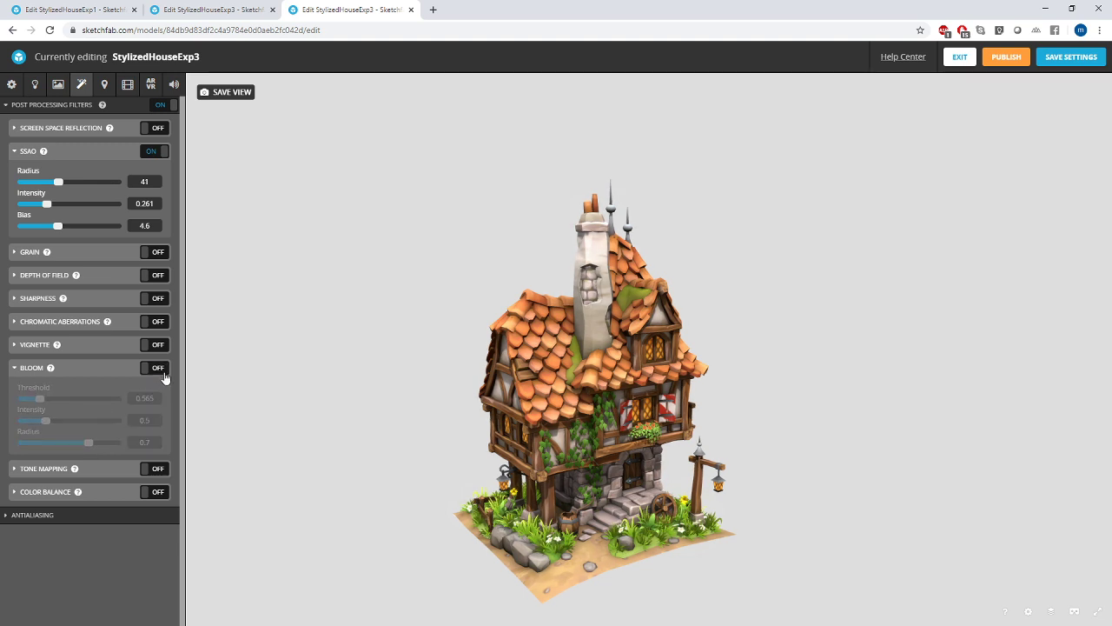
click(164, 372)
click(164, 371)
click(164, 372)
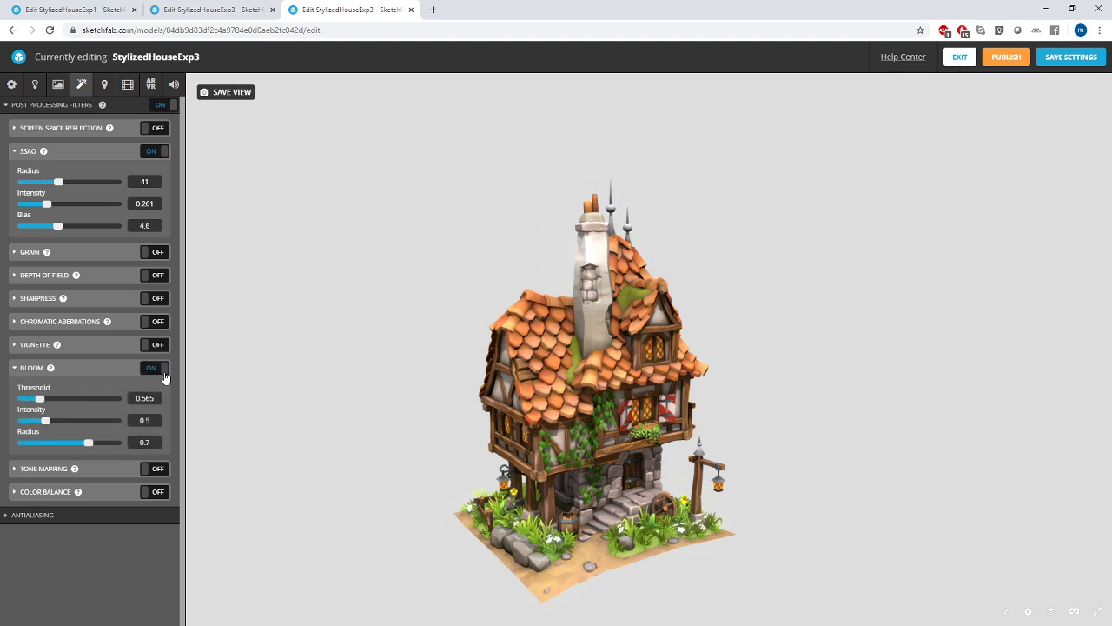
click(165, 372)
click(164, 372)
- Set the Bloom intensity to 2 and check the glow on the house from a higher angle
drag(60, 423, 117, 421)
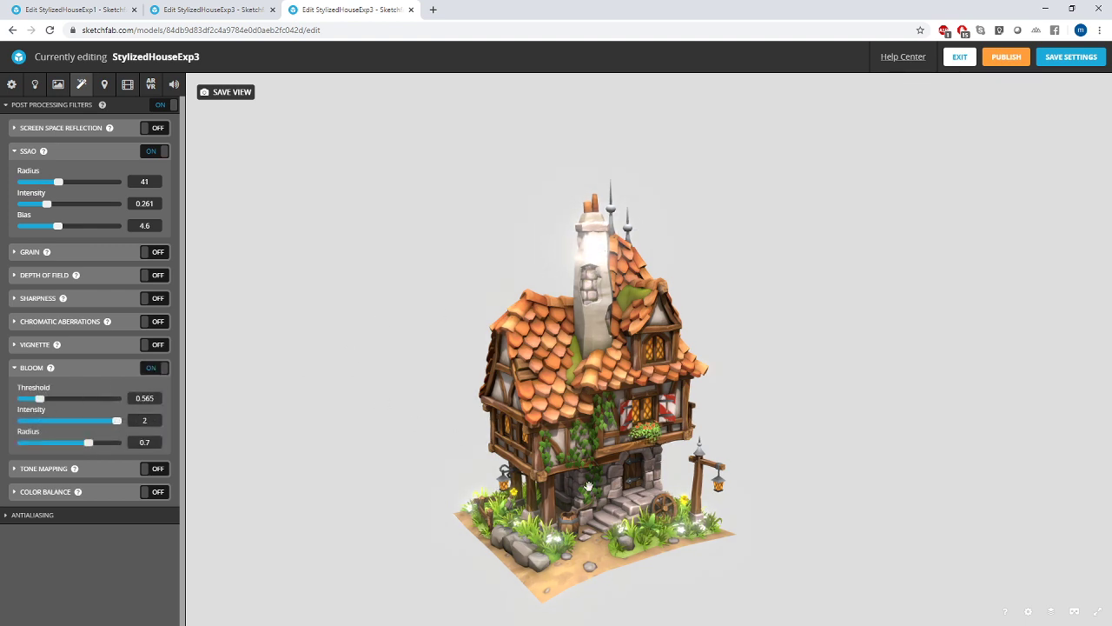
drag(641, 431, 680, 522)
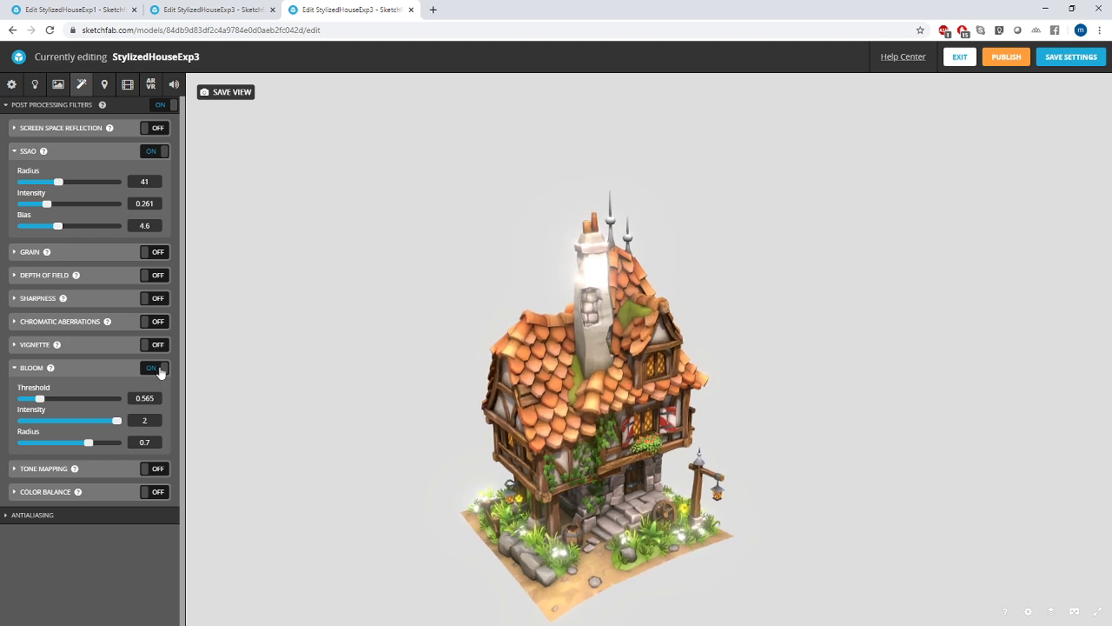
- Compare the house with and without the intensity 2 Bloom, leave the filter switched off and collapse its settings
click(161, 370)
click(161, 370)
click(161, 370)
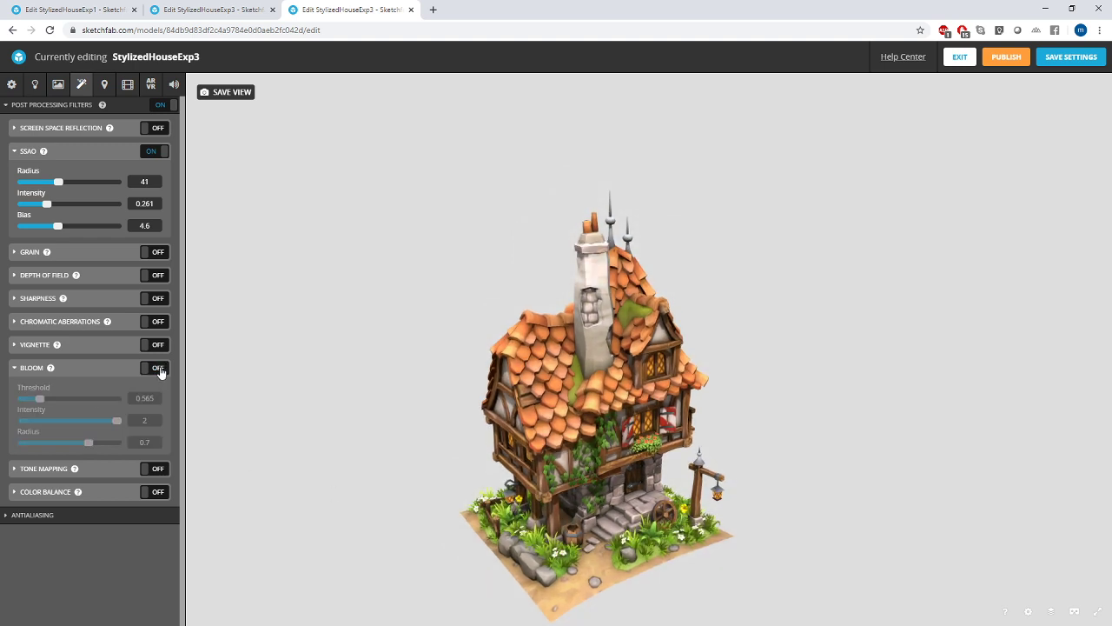
click(160, 370)
click(161, 370)
click(160, 370)
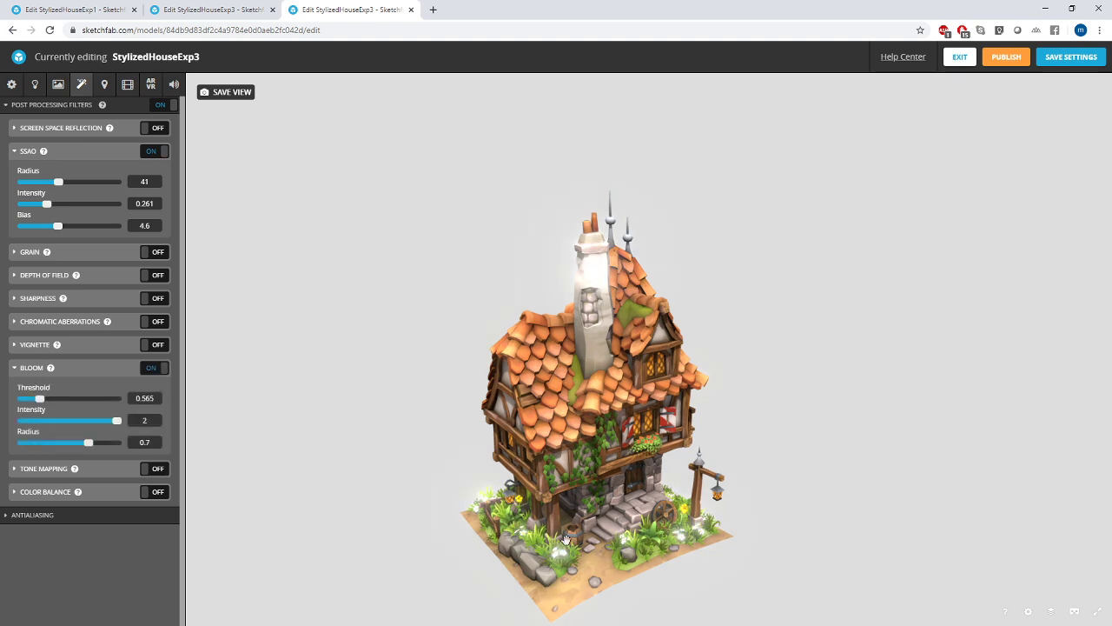
click(164, 368)
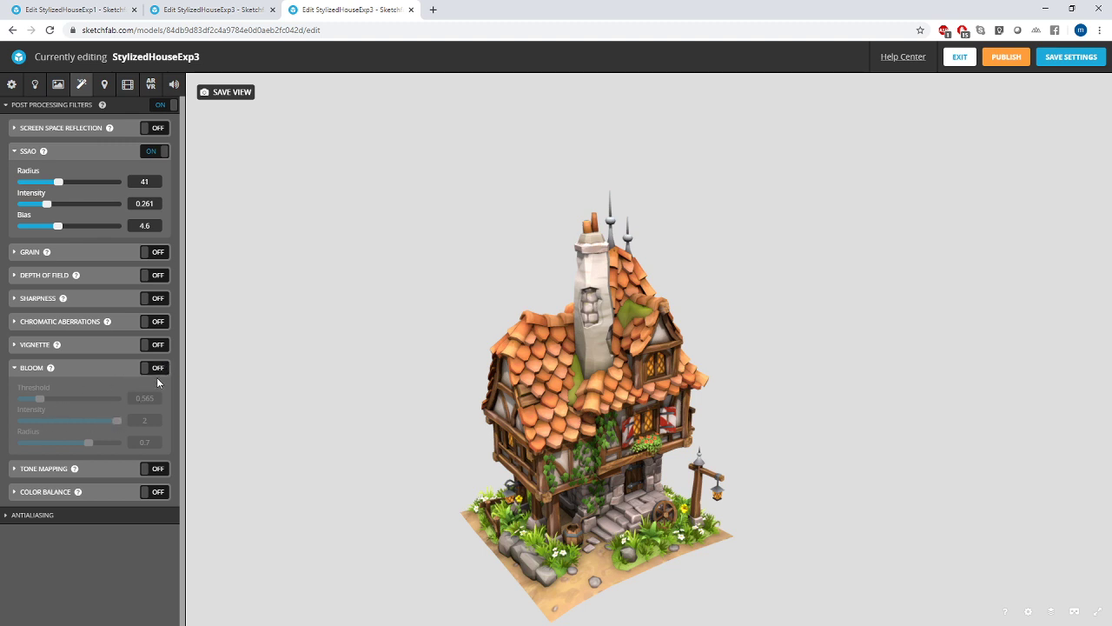
click(16, 367)
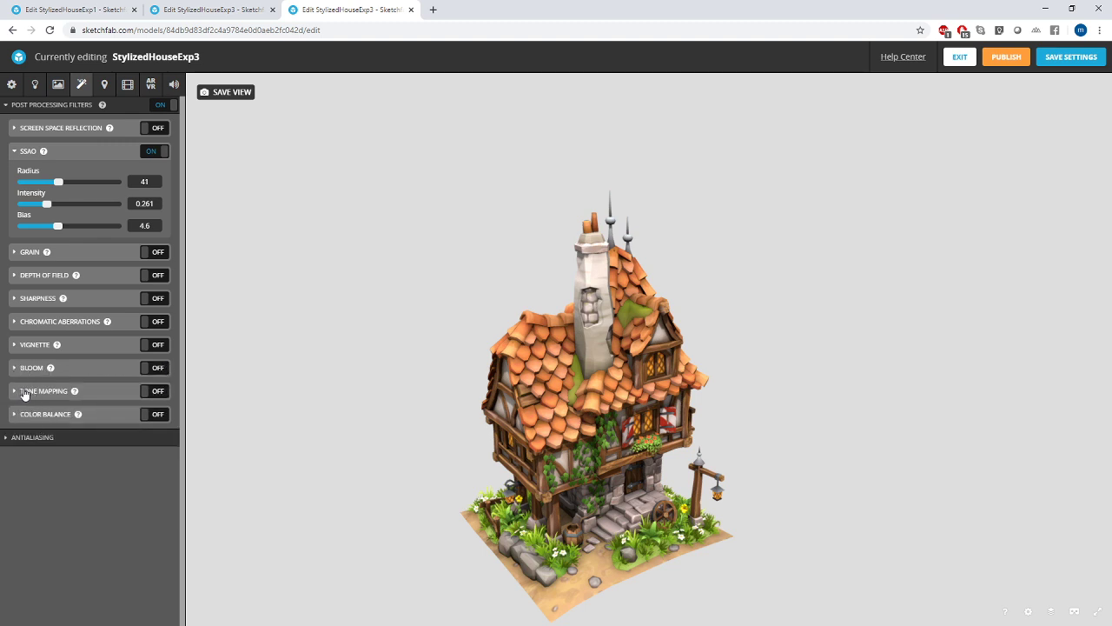
- Enable the Tone Mapping filter with the Linear type, toggling it to compare its effect on the house
click(29, 395)
right_drag(353, 429, 407, 397)
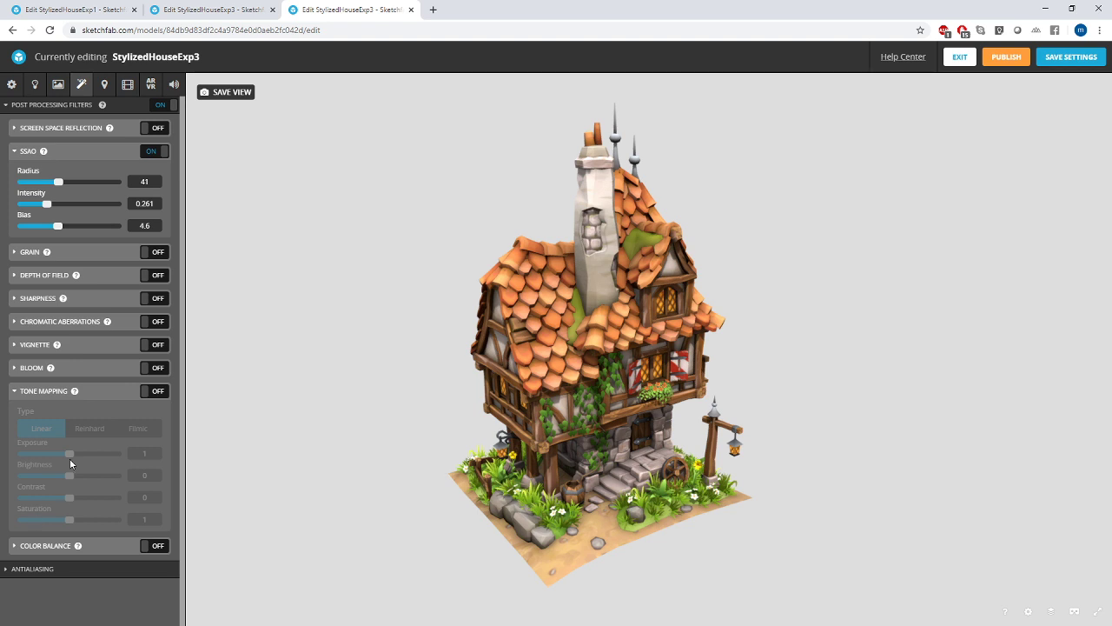
click(153, 391)
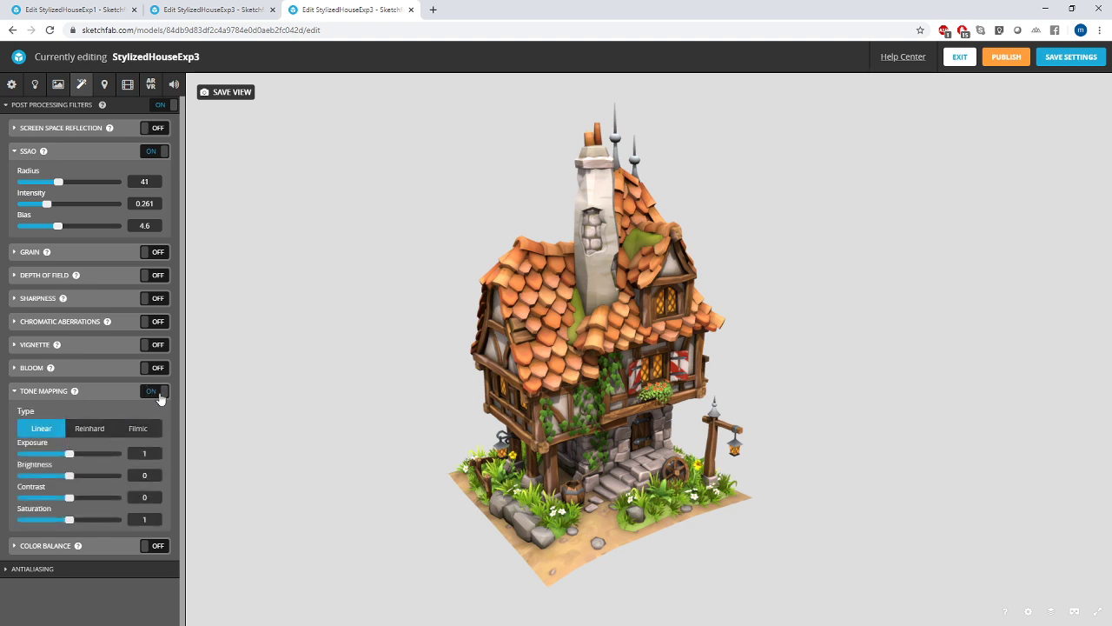
click(158, 392)
click(160, 393)
- Compare the Reinhard and Linear tone mapping types on the house and leave Reinhard selected
click(97, 432)
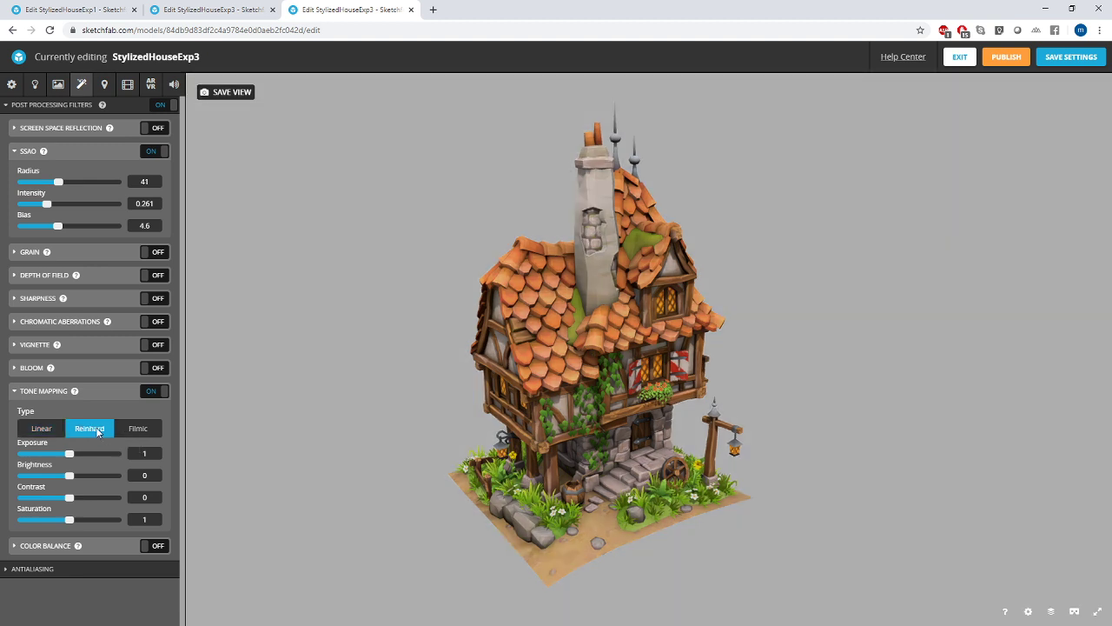
click(30, 429)
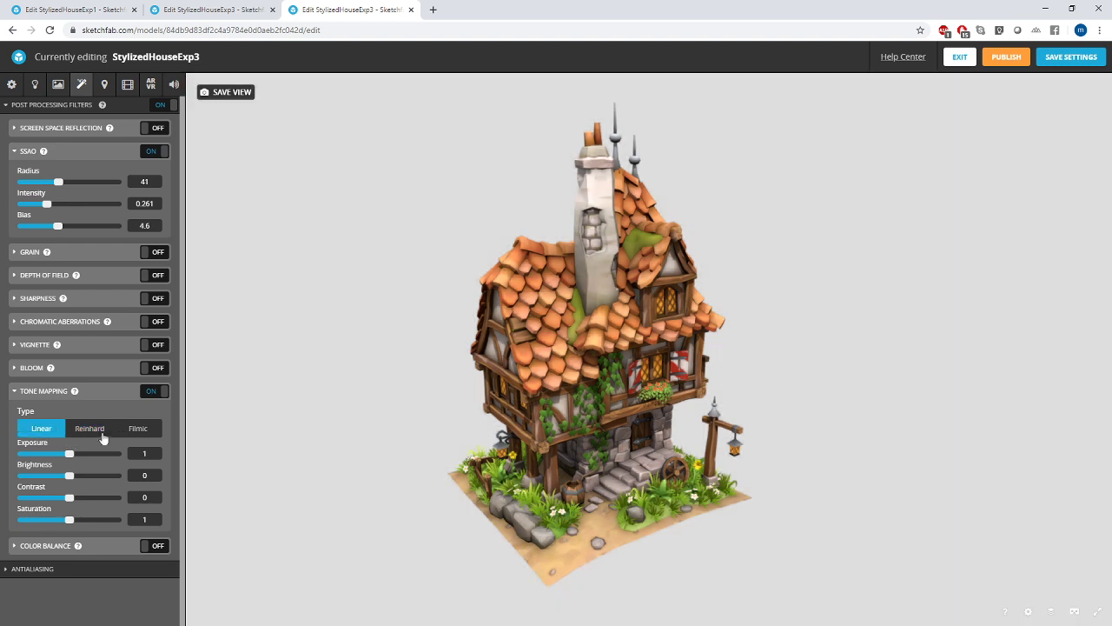
click(89, 429)
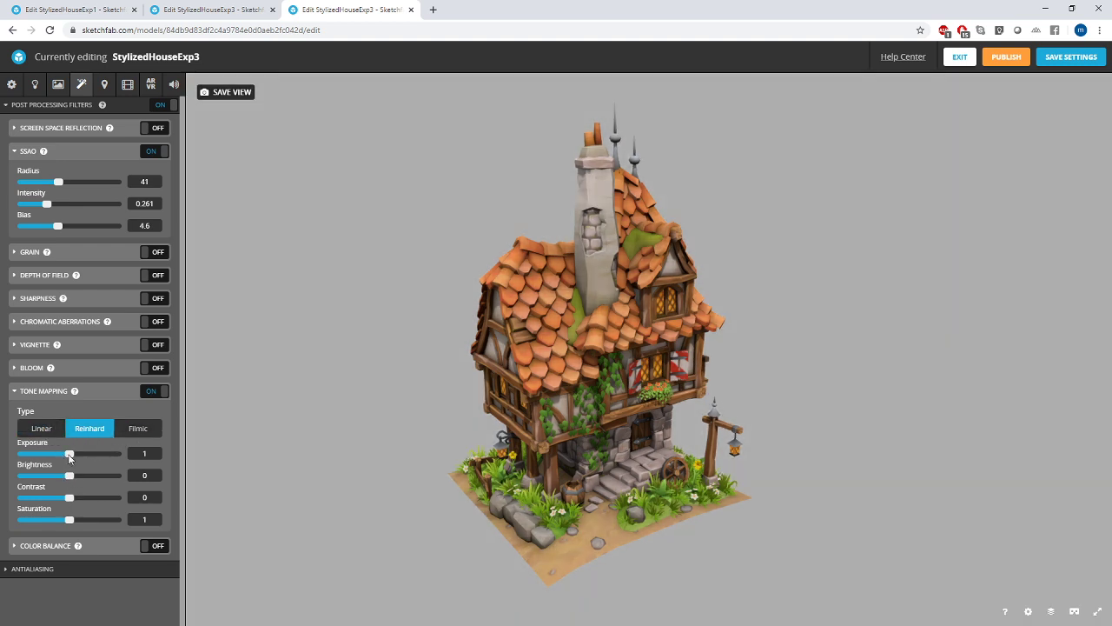
- Set the tone mapping exposure to about 1.167, brightness to 0.222 and contrast to 0.044, and briefly preview Bloom with them
drag(70, 458, 72, 499)
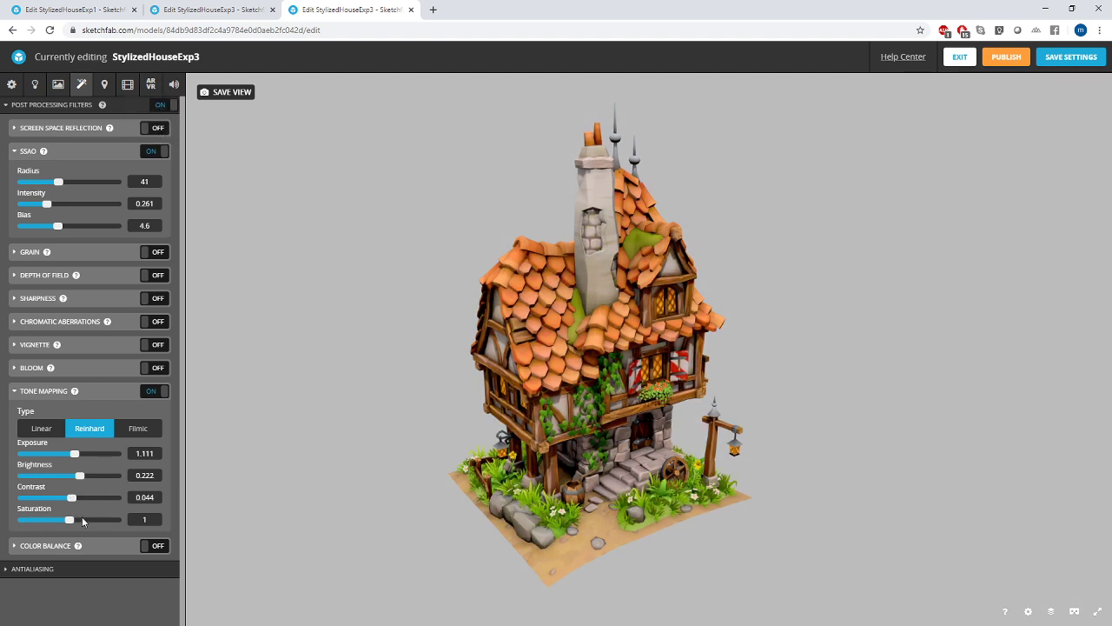
drag(70, 520, 69, 520)
drag(80, 455, 77, 455)
click(146, 370)
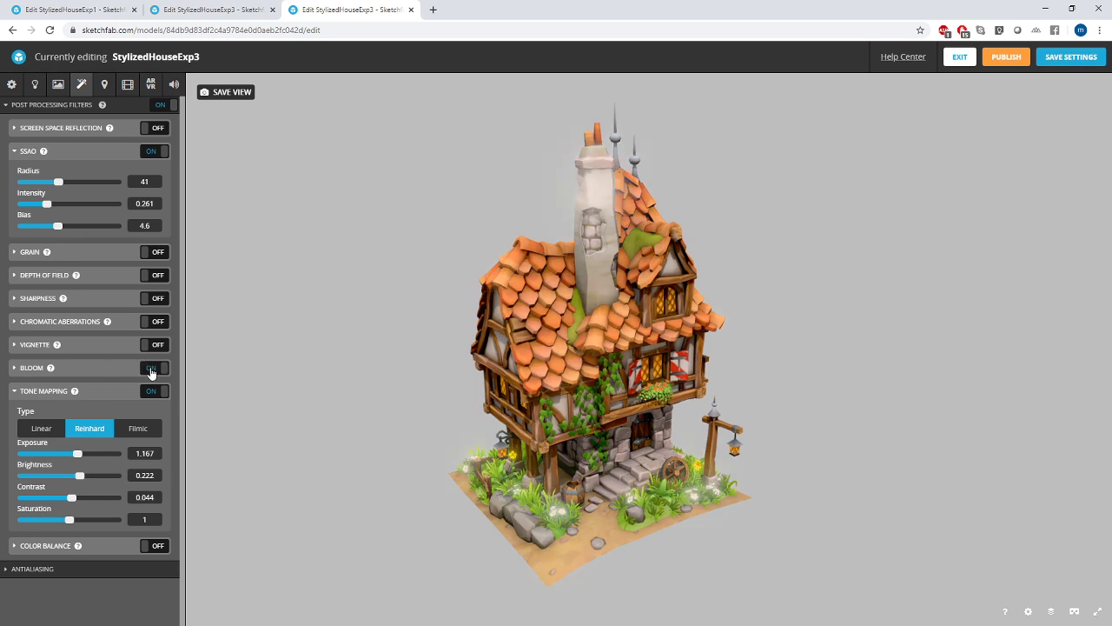
click(152, 372)
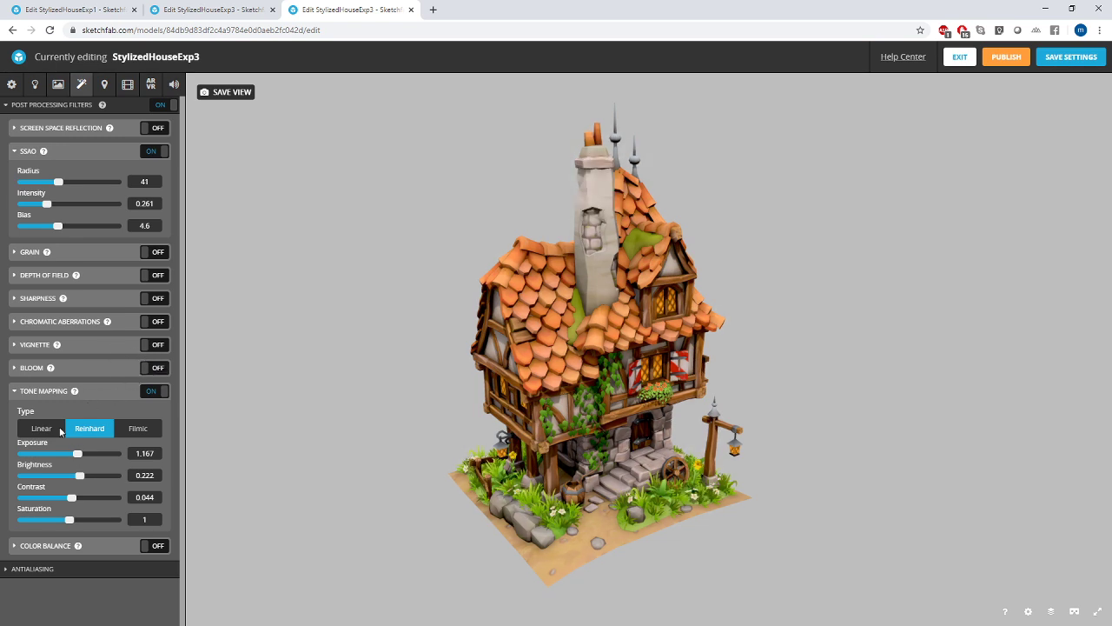
- Switch tone mapping to Linear with exposure 1.1 and brightness about 0.133, and check the house from all sides
click(48, 431)
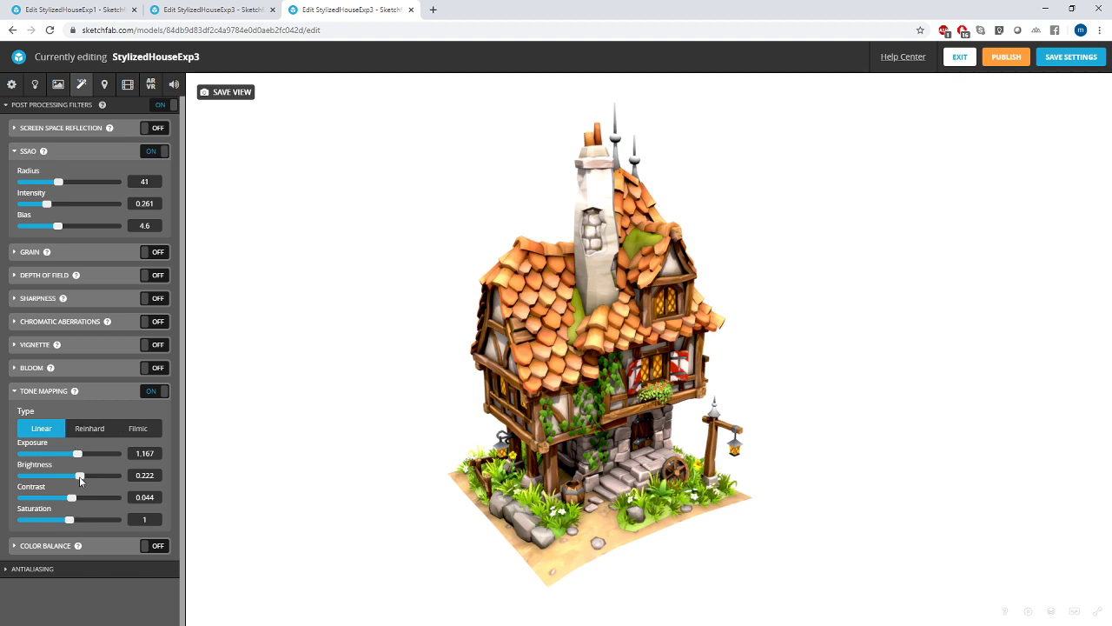
drag(79, 477, 75, 457)
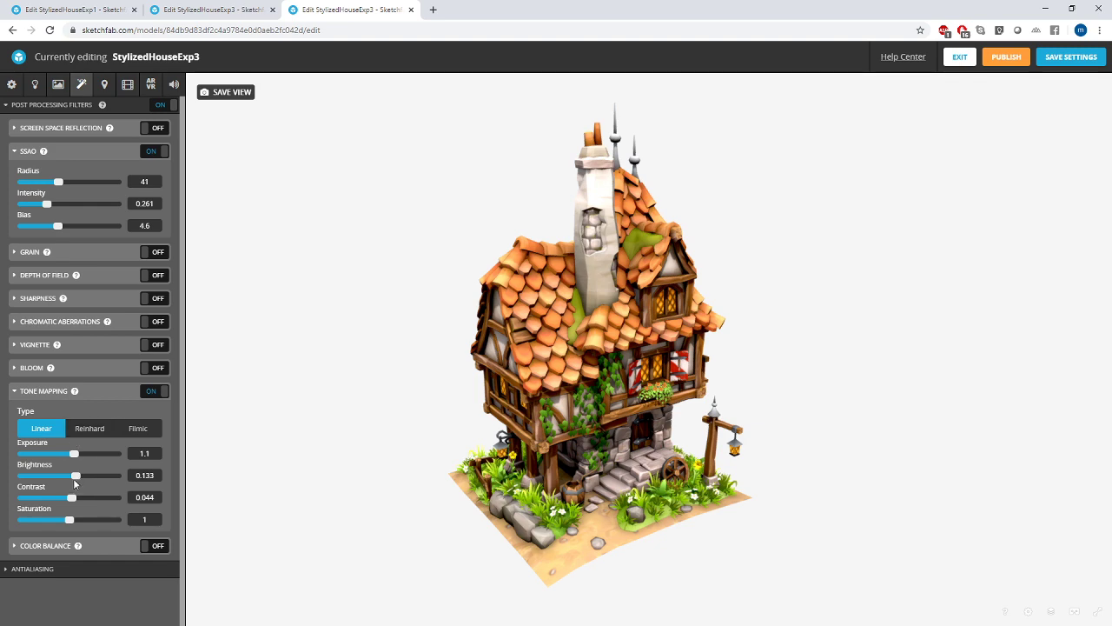
drag(354, 475, 552, 458)
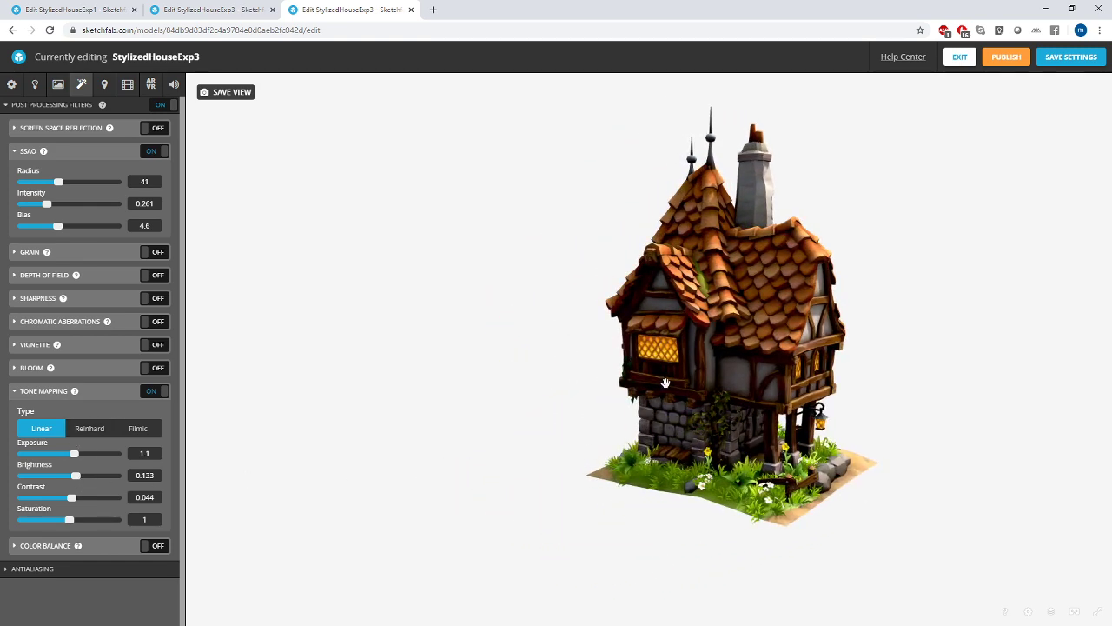
right_drag(550, 454, 260, 478)
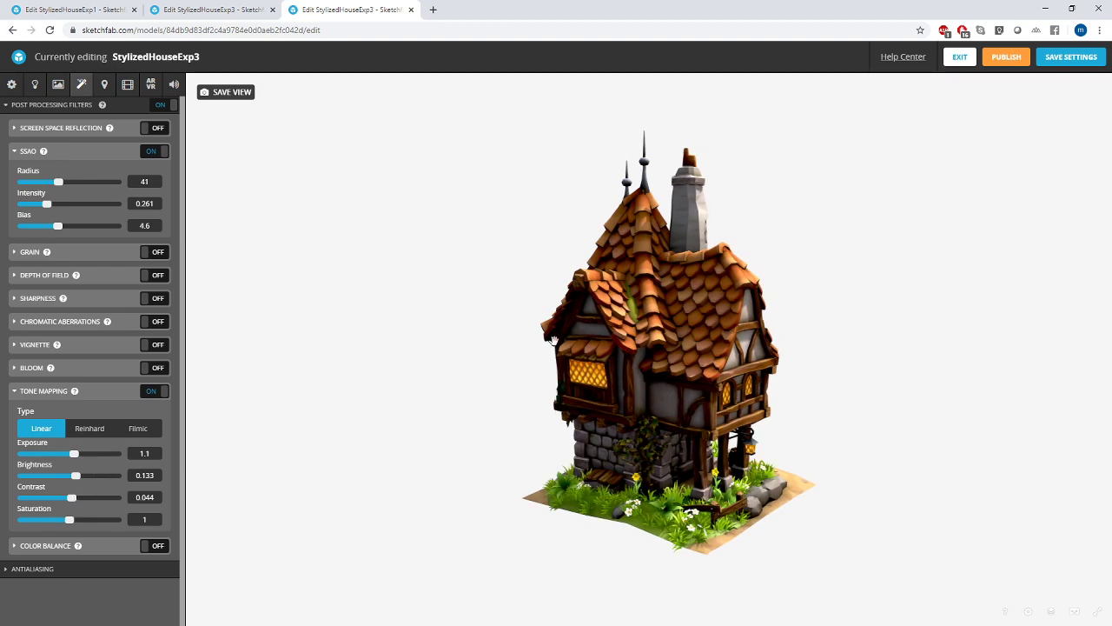
drag(626, 335, 781, 329)
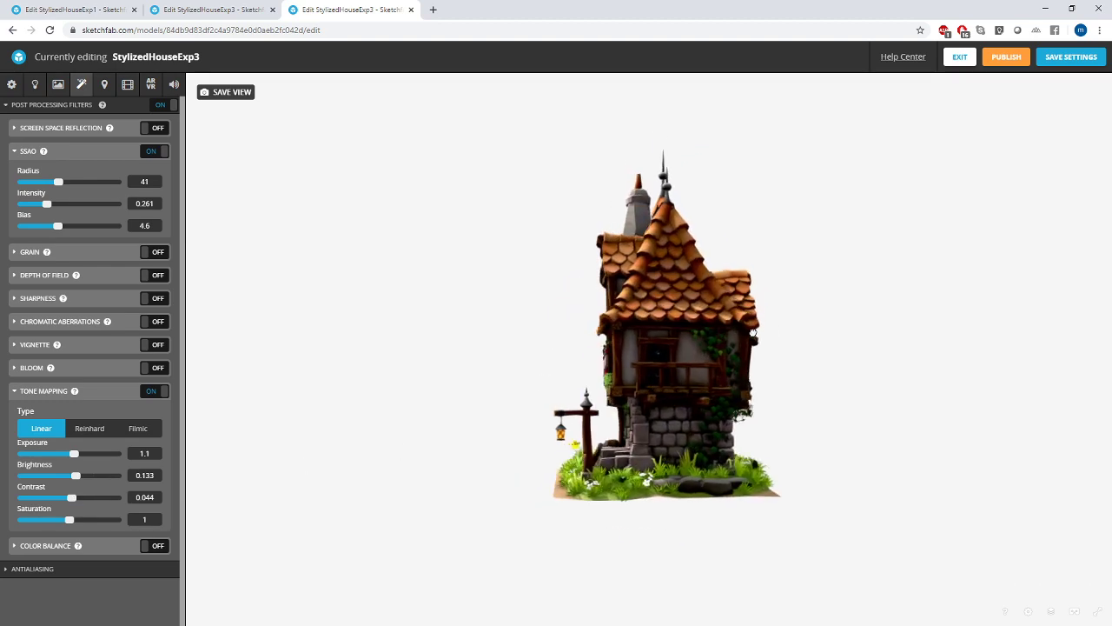
scroll(644, 337, up, 1)
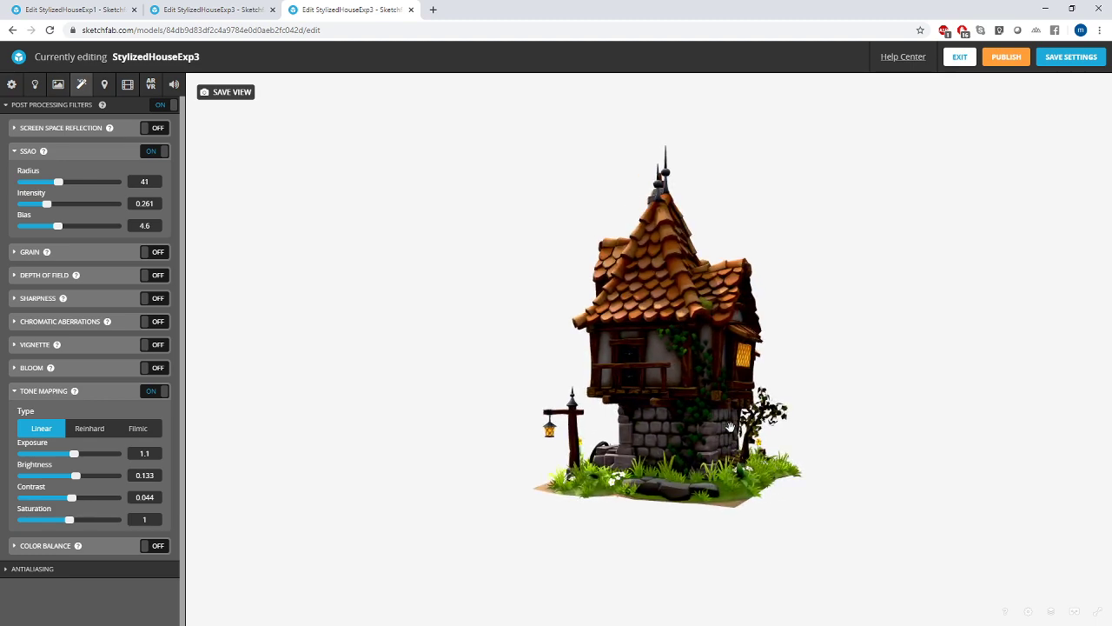
drag(642, 373, 773, 392)
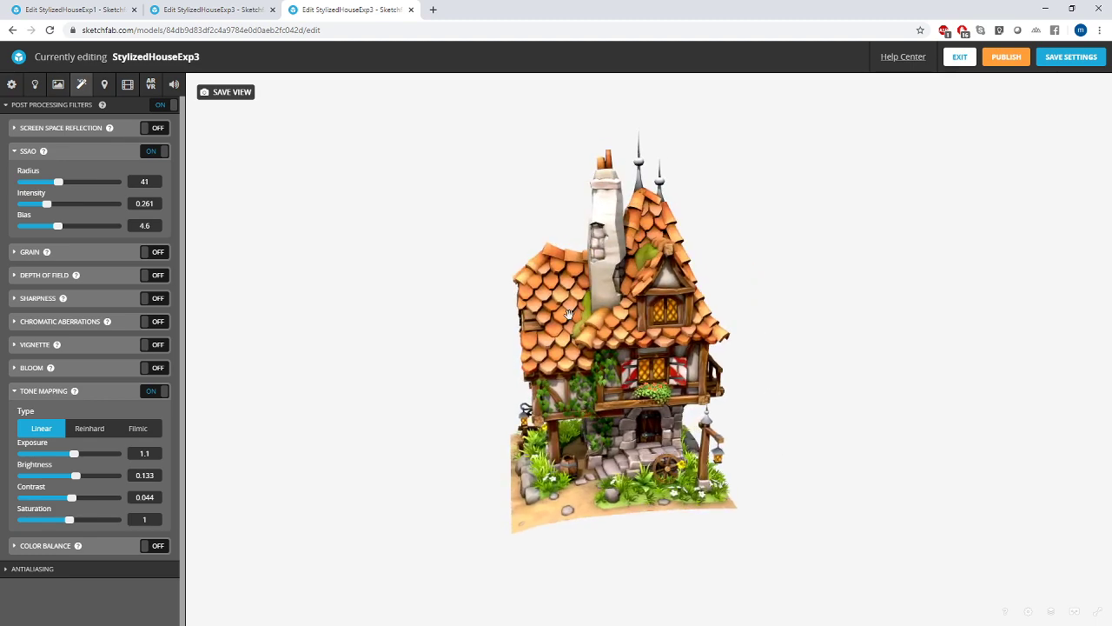
drag(675, 400, 782, 373)
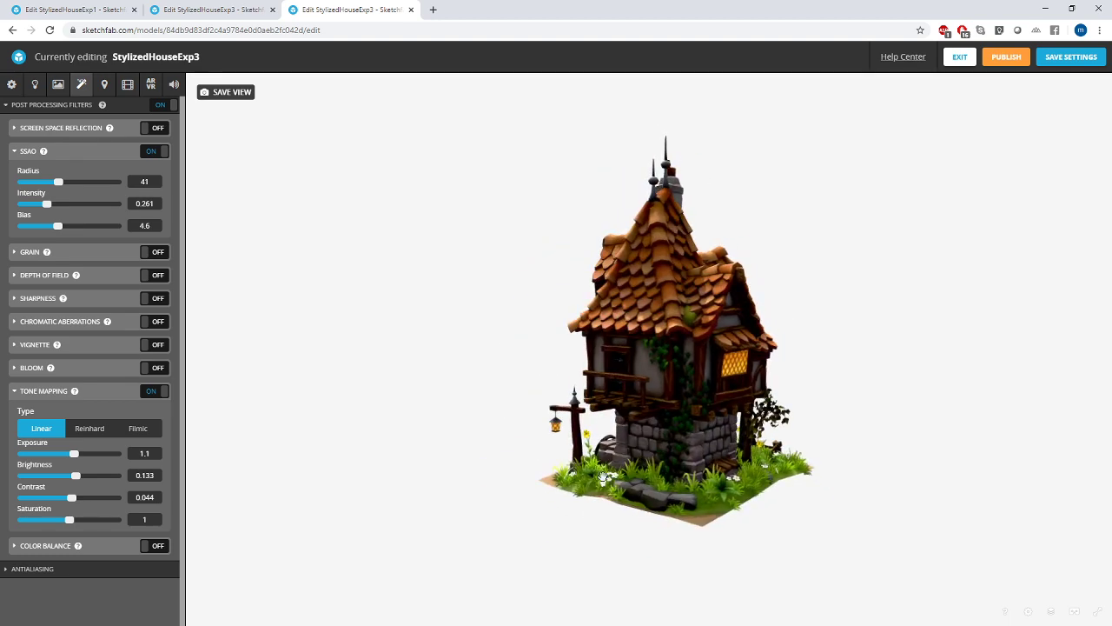
- Turn on the scene's three directional lights and check how they illuminate the back of the house
click(35, 84)
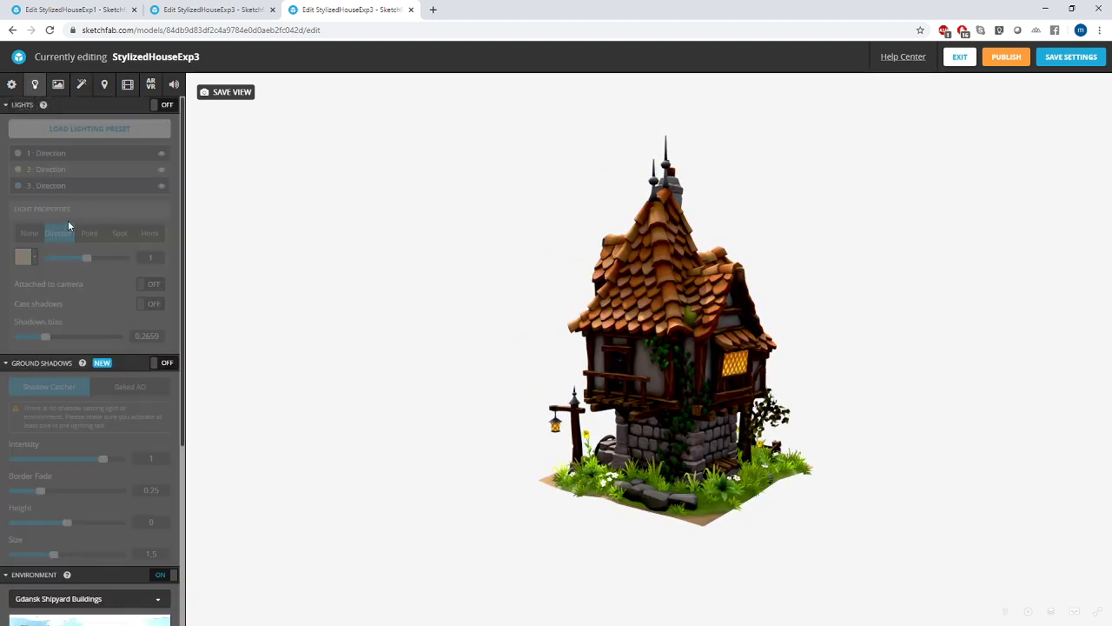
click(167, 106)
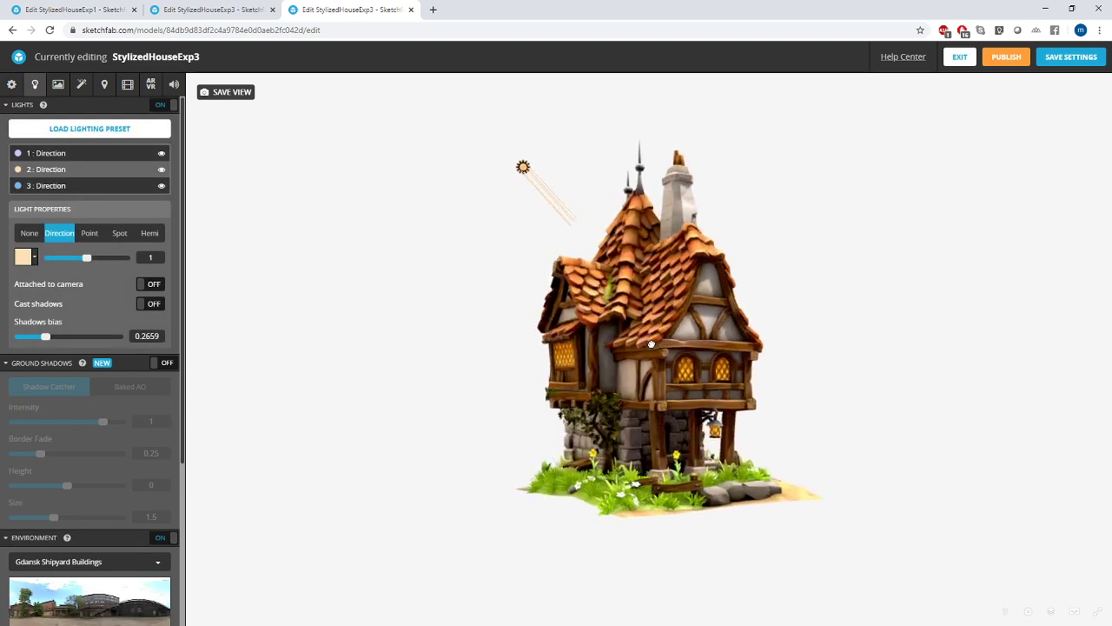
drag(738, 351, 772, 356)
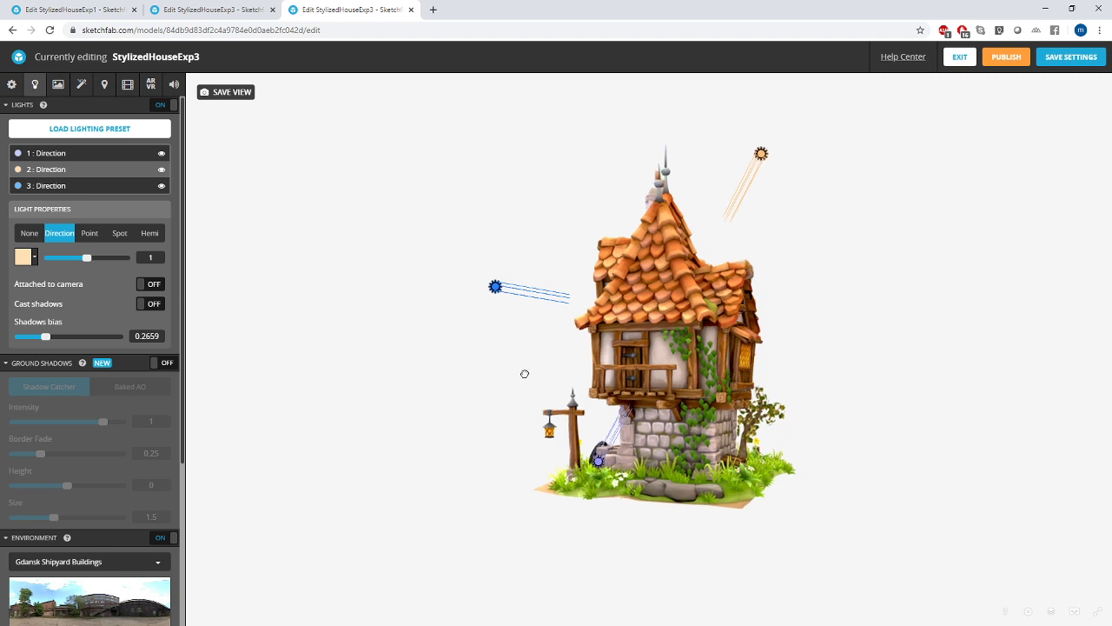
drag(524, 374, 556, 378)
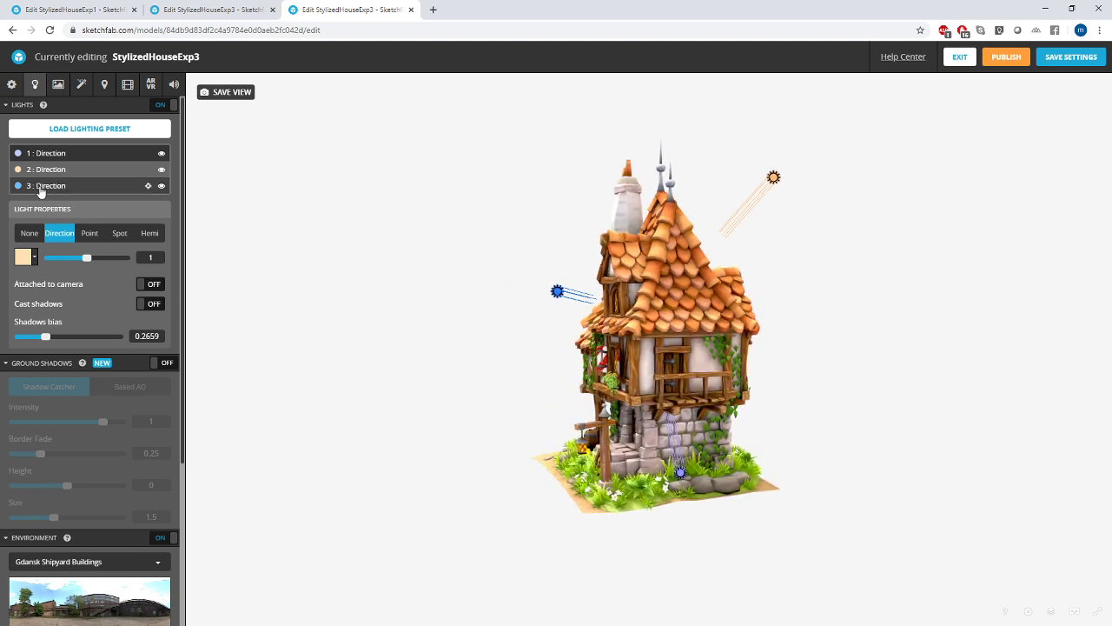
- Lower the intensity of the first and second directional lights to about 0.298 each
click(67, 157)
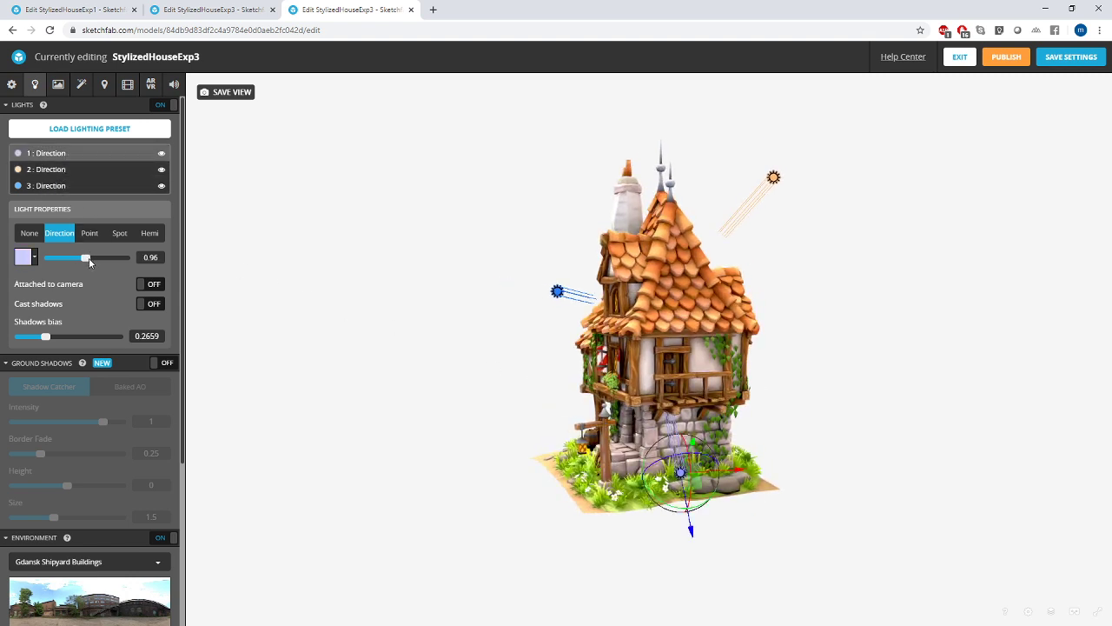
drag(87, 258, 59, 259)
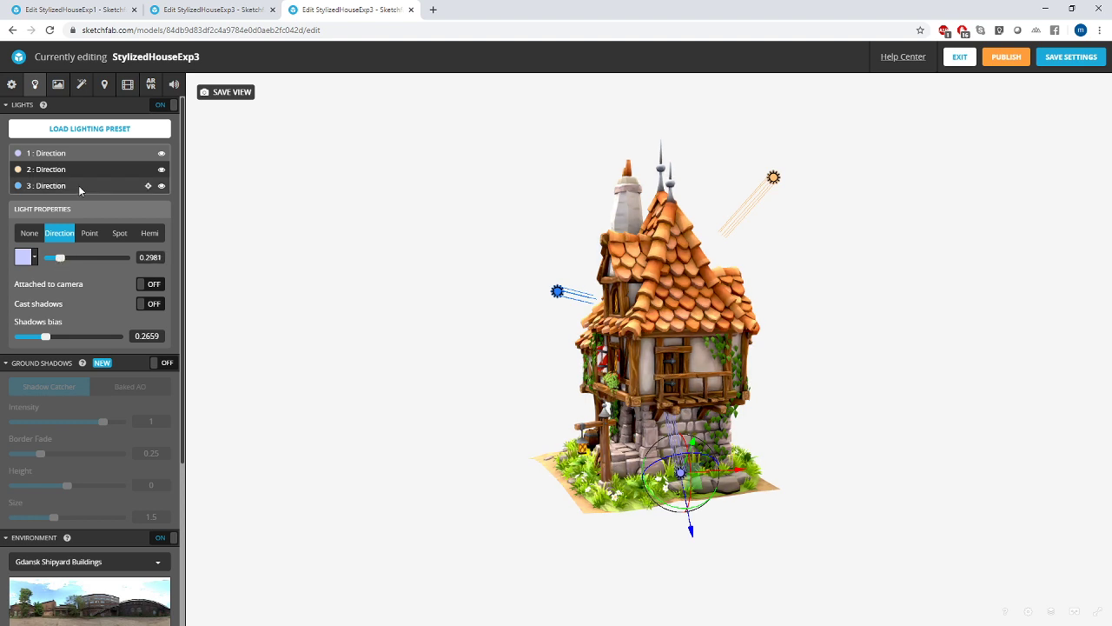
click(79, 185)
click(81, 168)
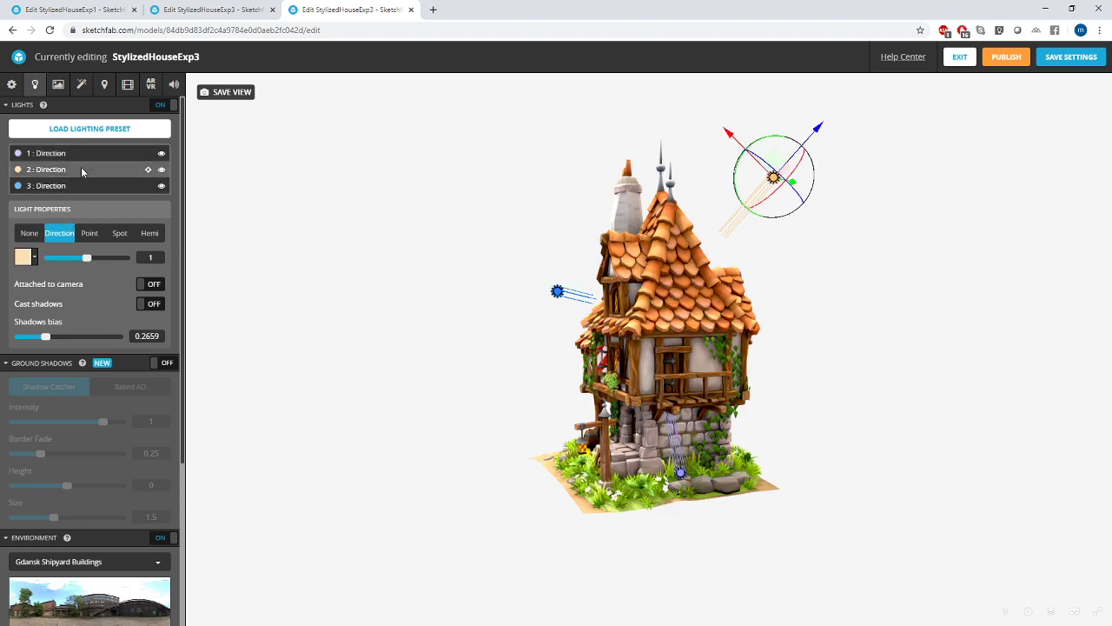
drag(88, 260, 57, 267)
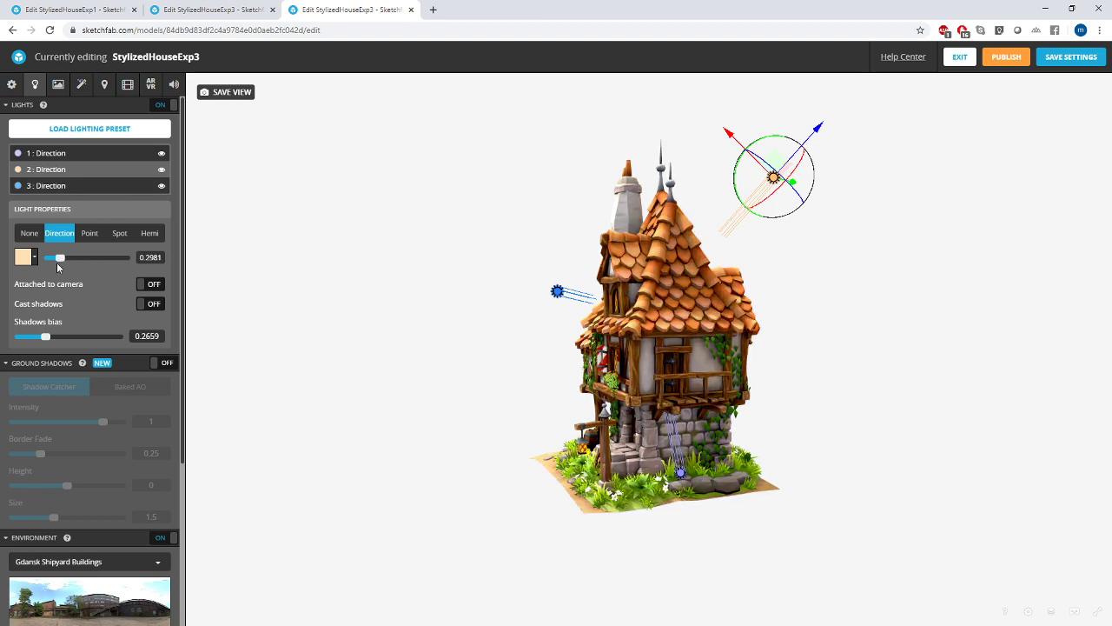
- Examine the relit house from several sides and review the ground shadow and environment lighting settings
drag(782, 393, 622, 302)
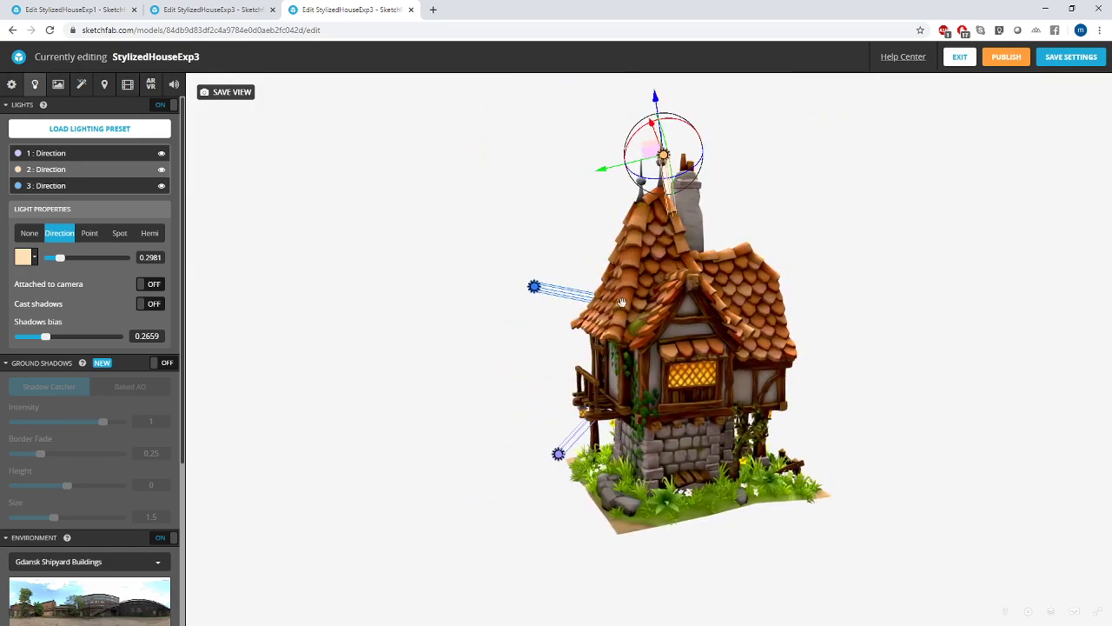
click(827, 411)
drag(767, 360, 729, 136)
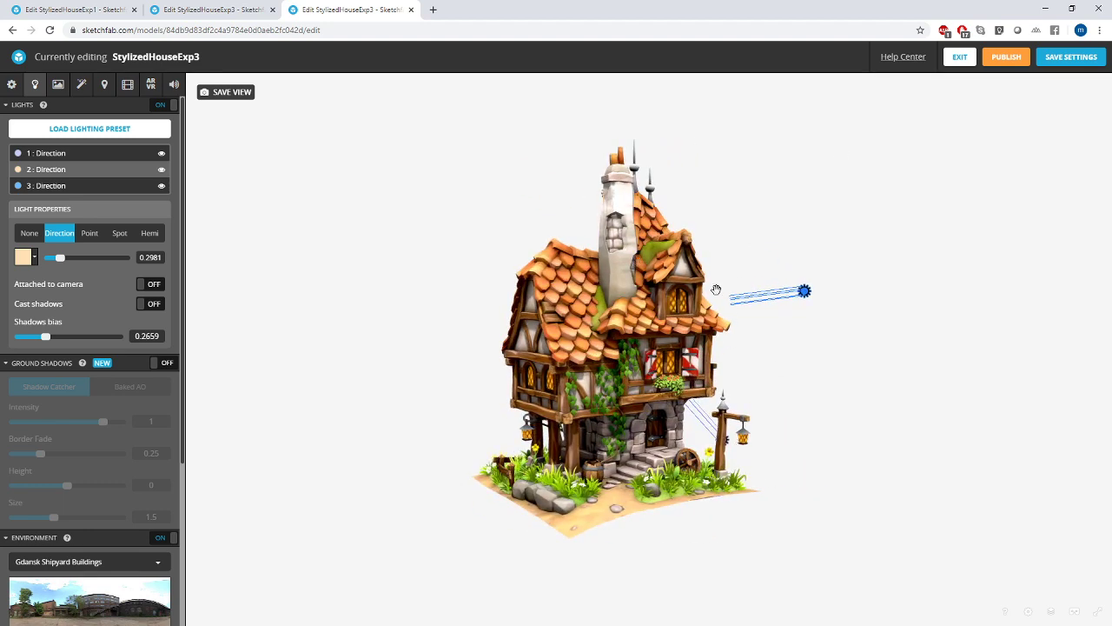
drag(716, 289, 763, 325)
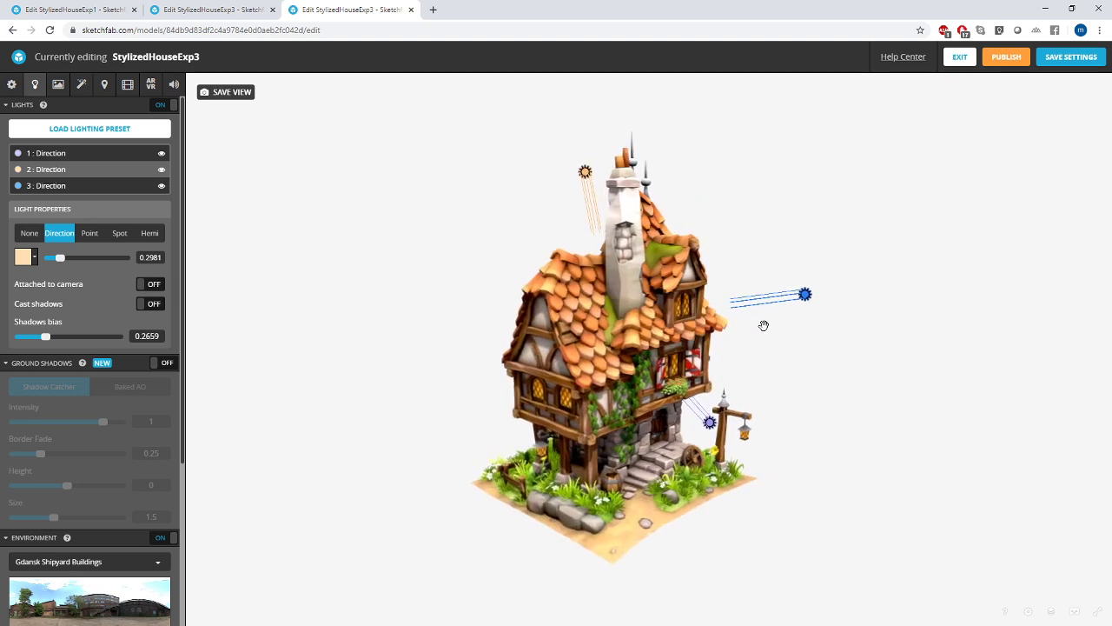
scroll(110, 403, down, 2)
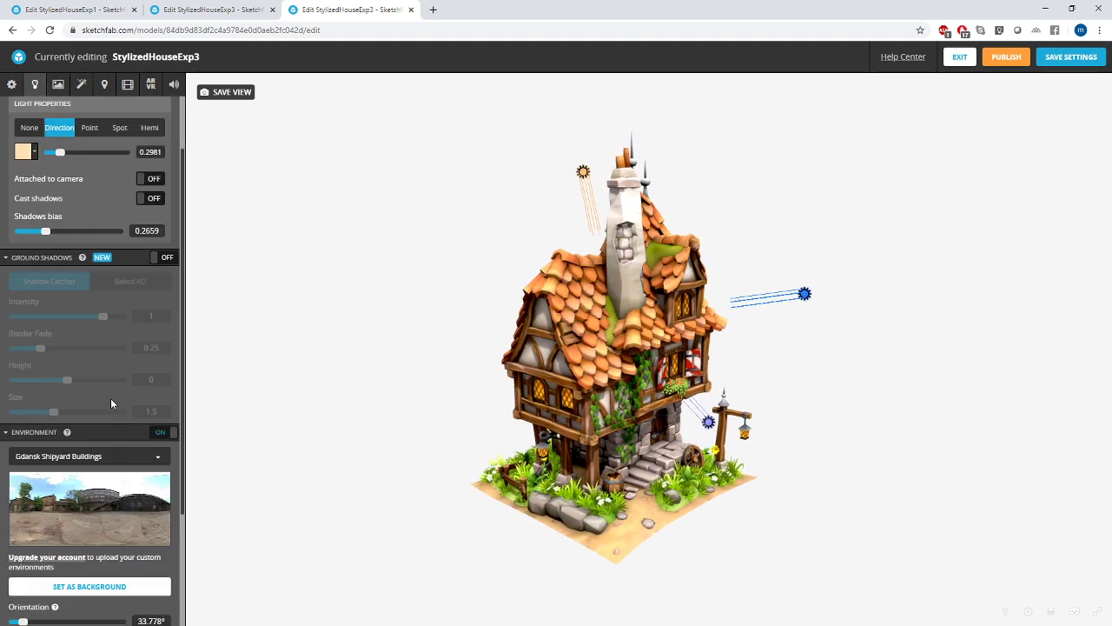
scroll(104, 426, down, 2)
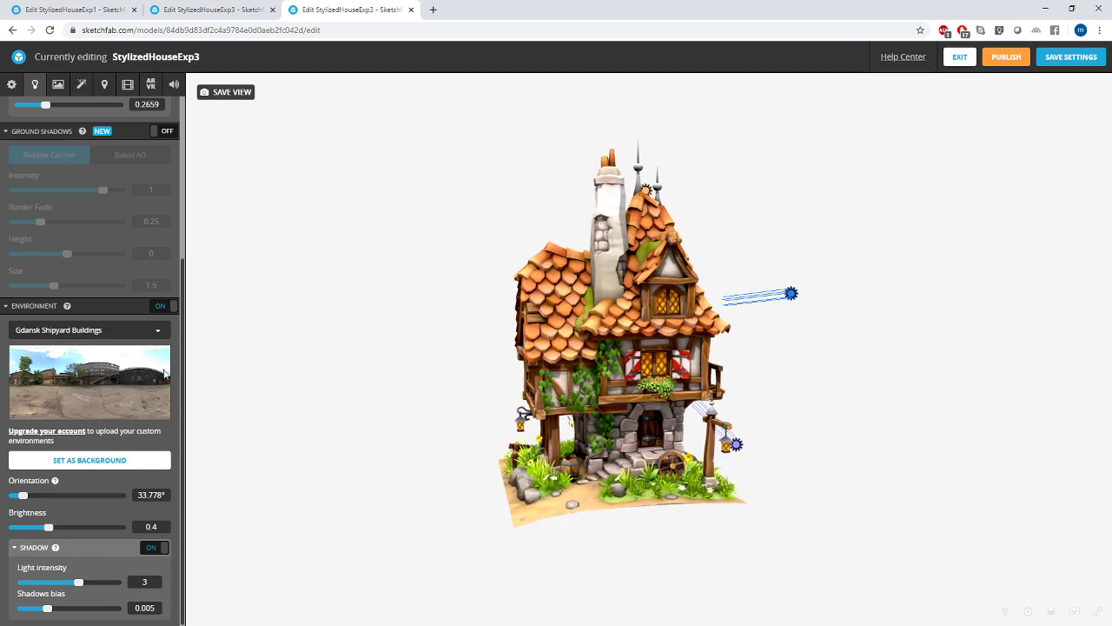
drag(767, 470, 618, 491)
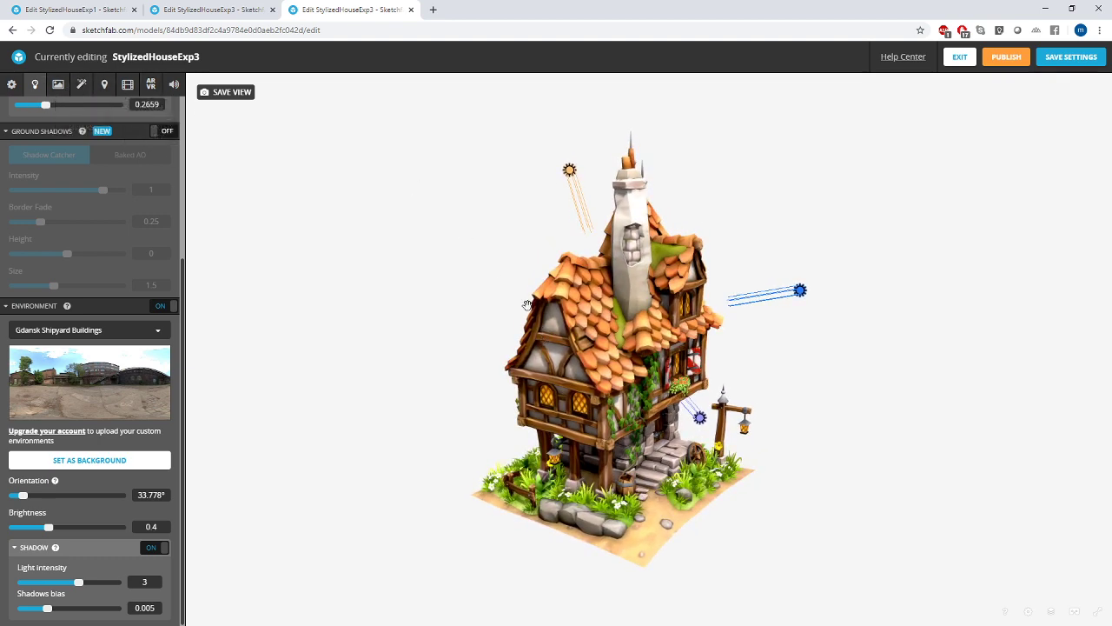
drag(580, 314, 581, 314)
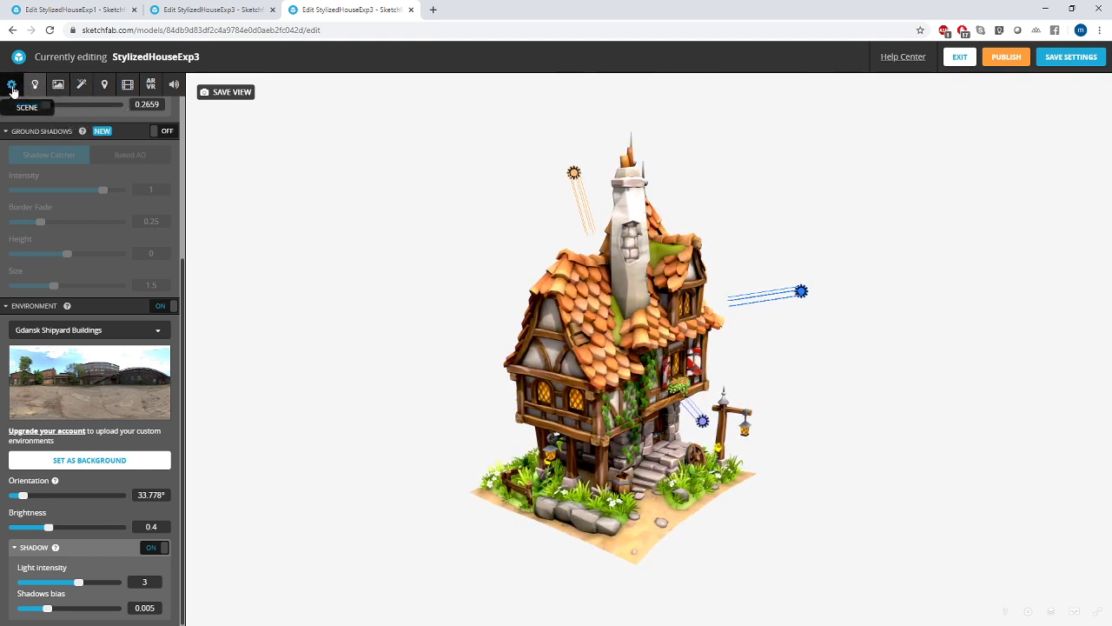
- Turn on the Vignette filter and set its amount to about 0.494 and its hardness to about 0.694
click(11, 86)
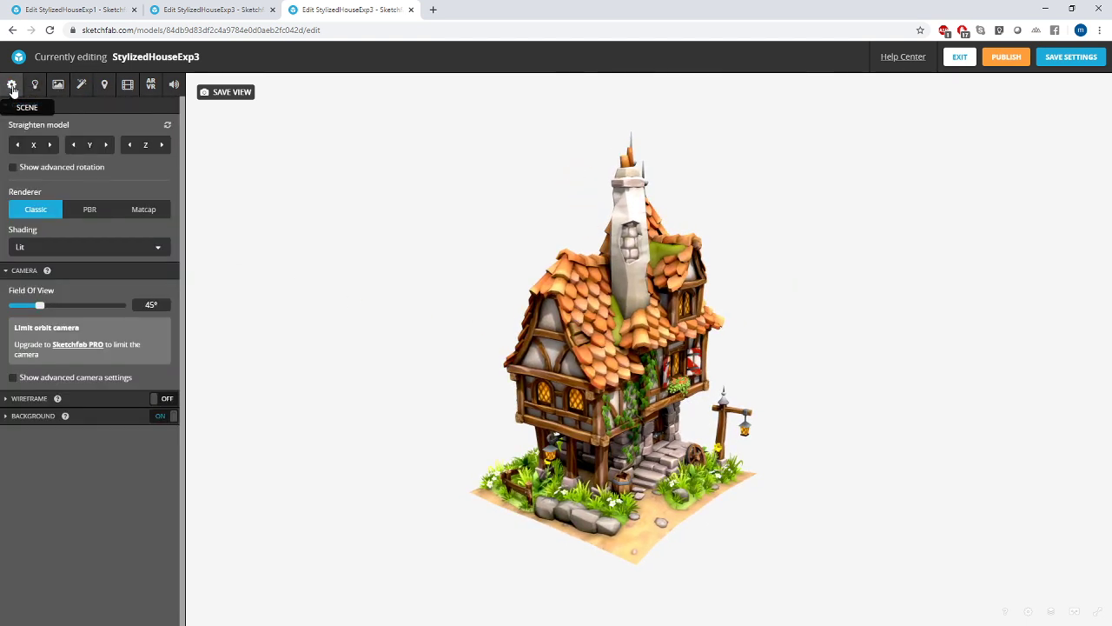
click(83, 84)
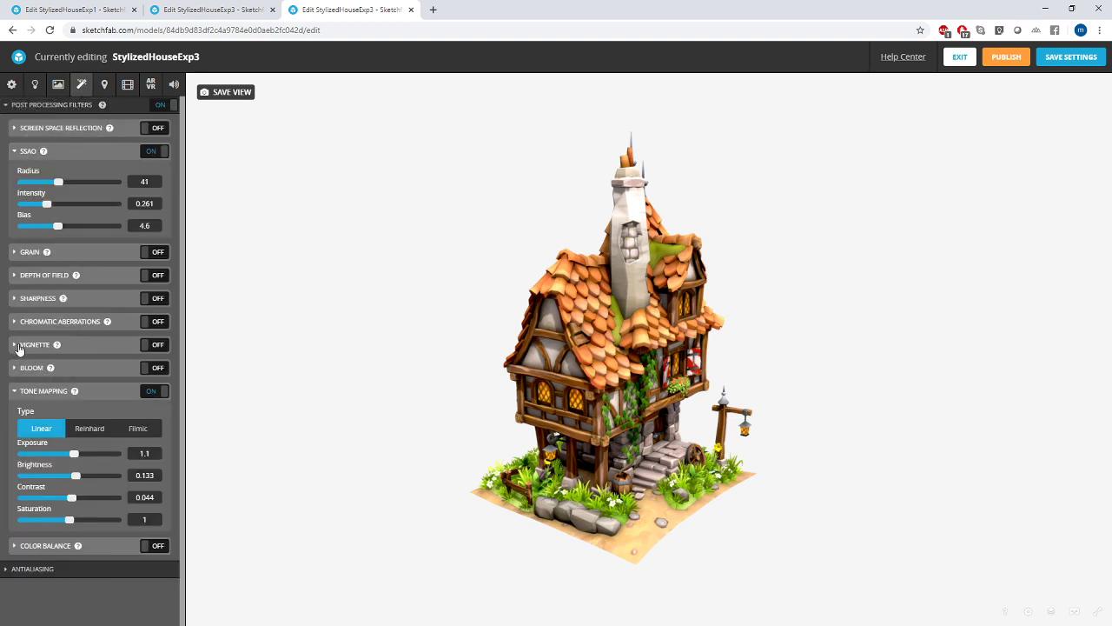
click(151, 347)
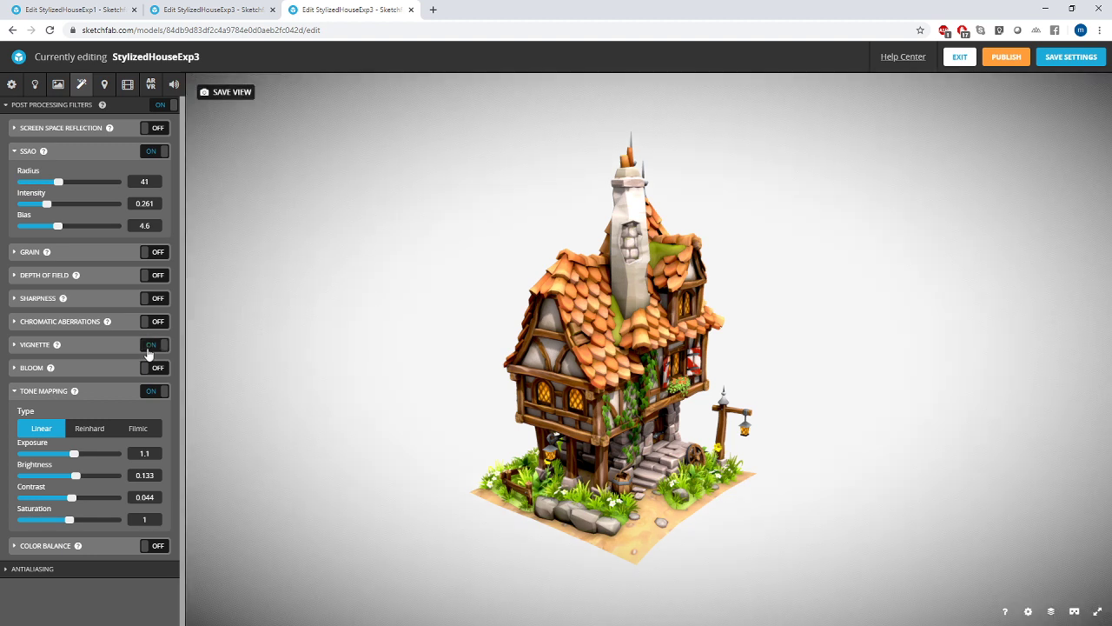
click(16, 347)
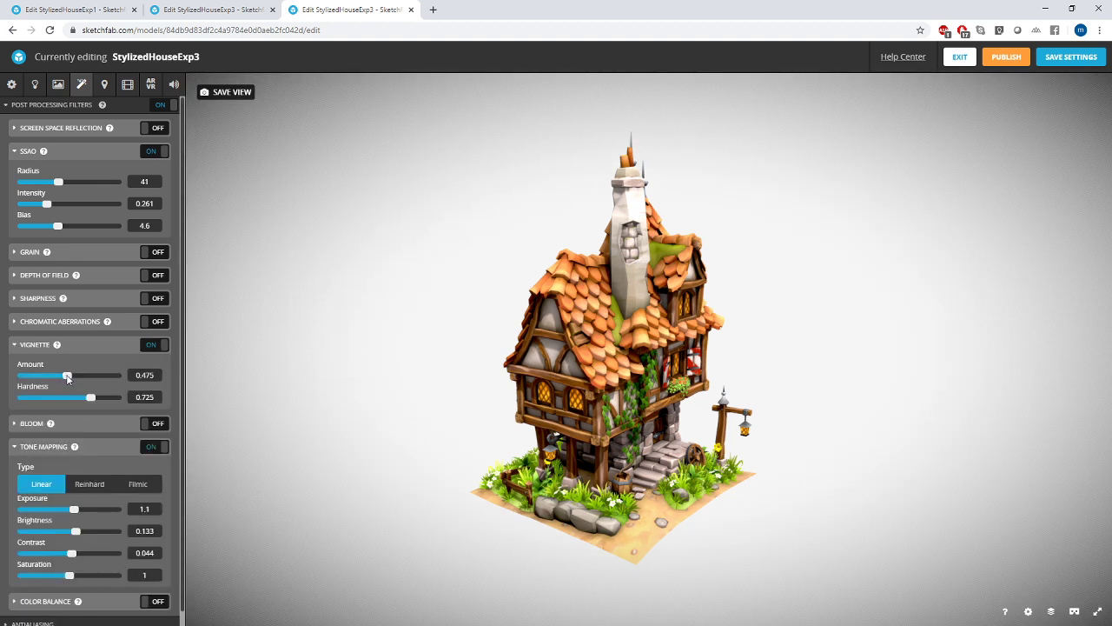
drag(67, 378, 133, 396)
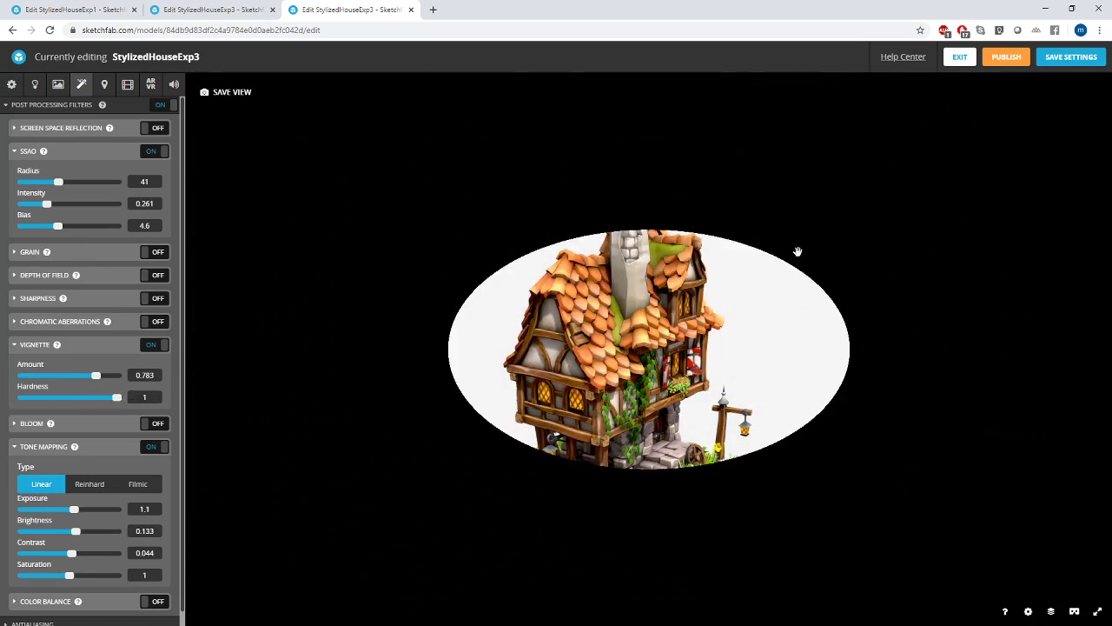
drag(117, 397, 19, 399)
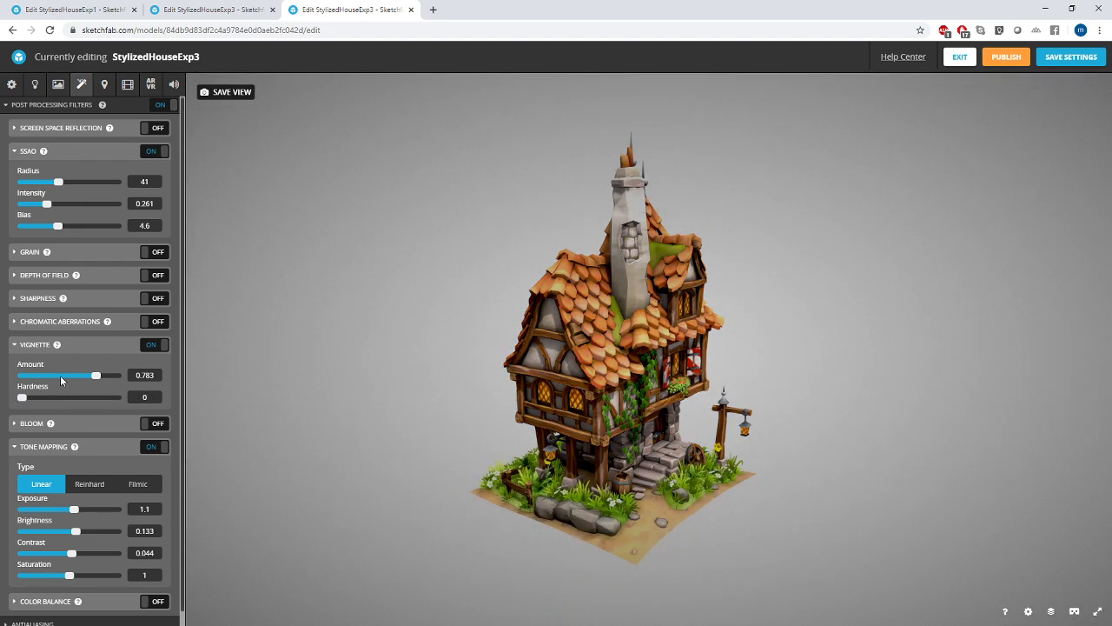
drag(22, 398, 103, 403)
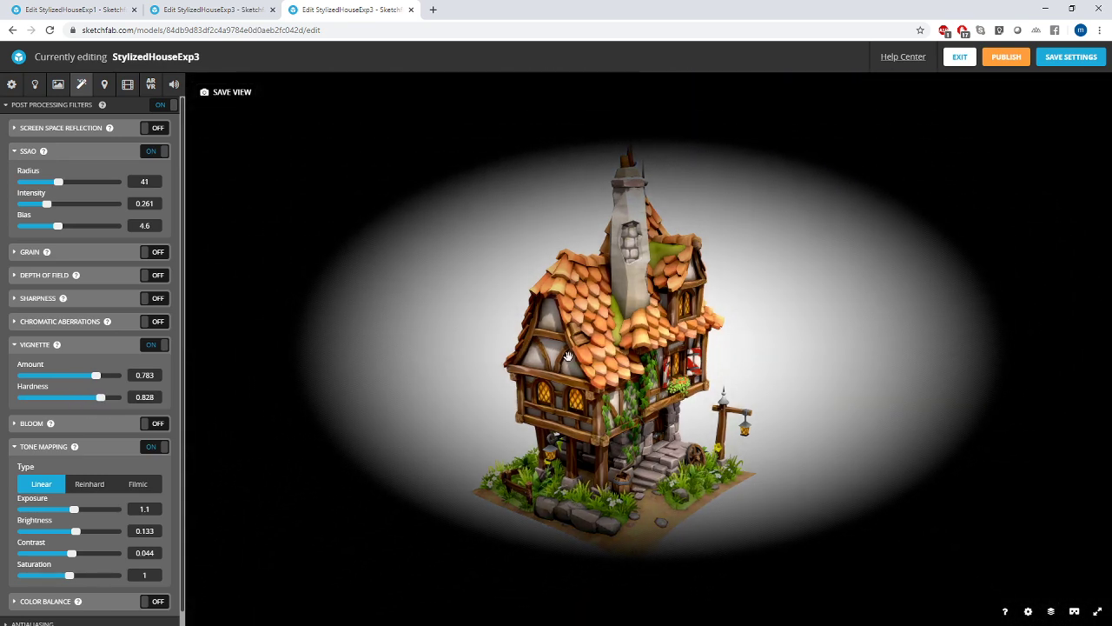
mouse_move(102, 399)
mouse_down()
mouse_move(122, 400)
mouse_move(43, 397)
mouse_move(82, 376)
mouse_move(57, 397)
mouse_move(83, 397)
mouse_move(69, 375)
mouse_move(75, 398)
mouse_move(88, 399)
mouse_up()
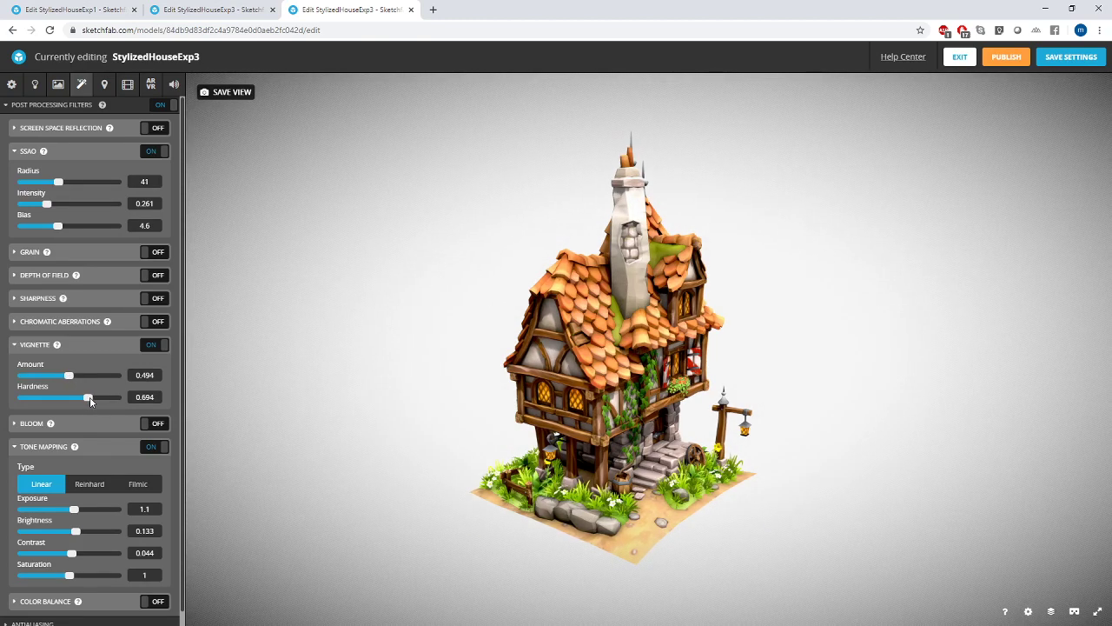
- Frame the house more closely from its chimney and entrance side and save that view
scroll(716, 409, up, 5)
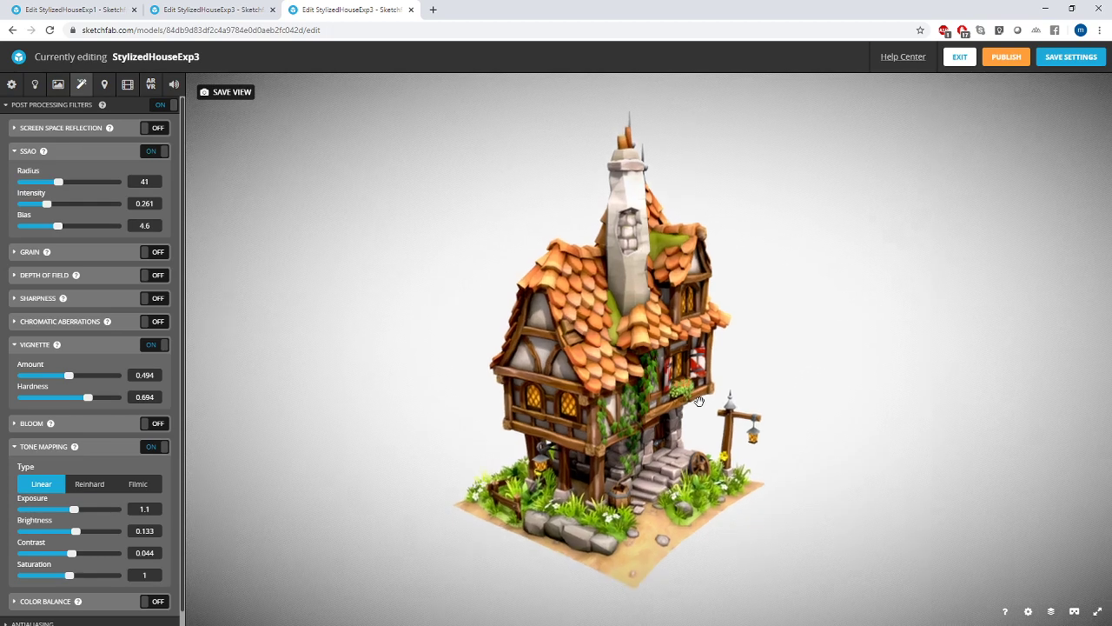
drag(654, 377, 428, 245)
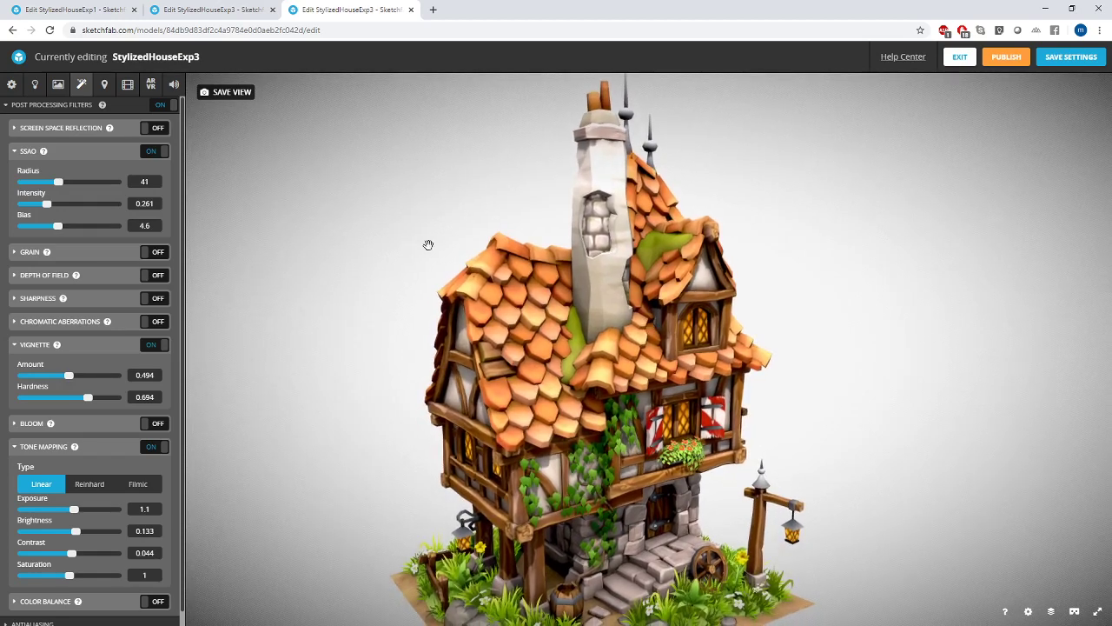
click(228, 92)
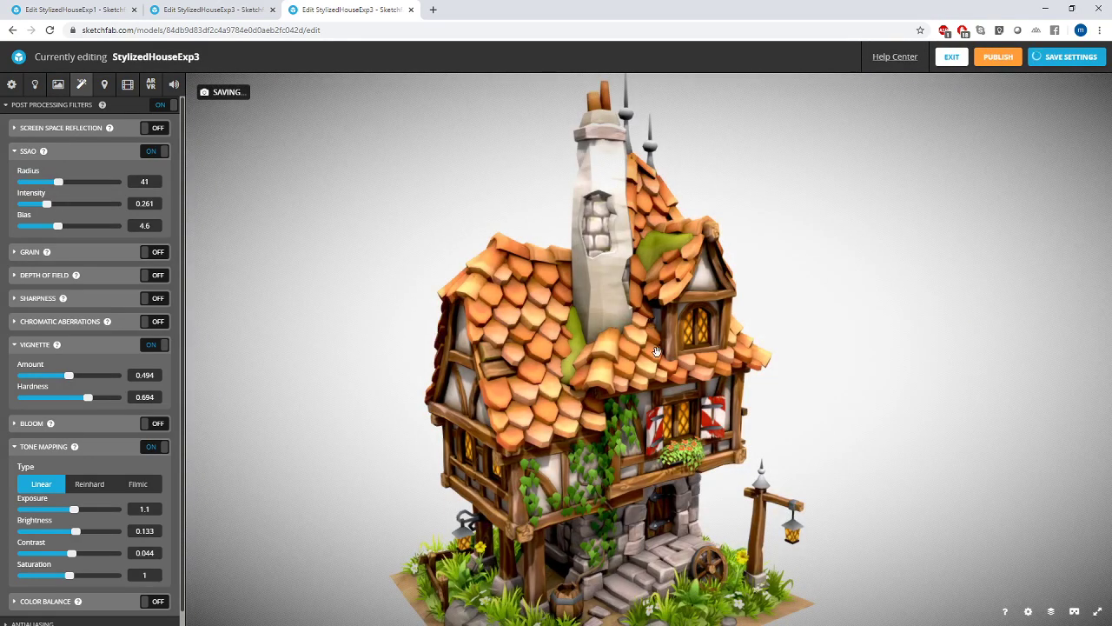
drag(657, 349, 662, 346)
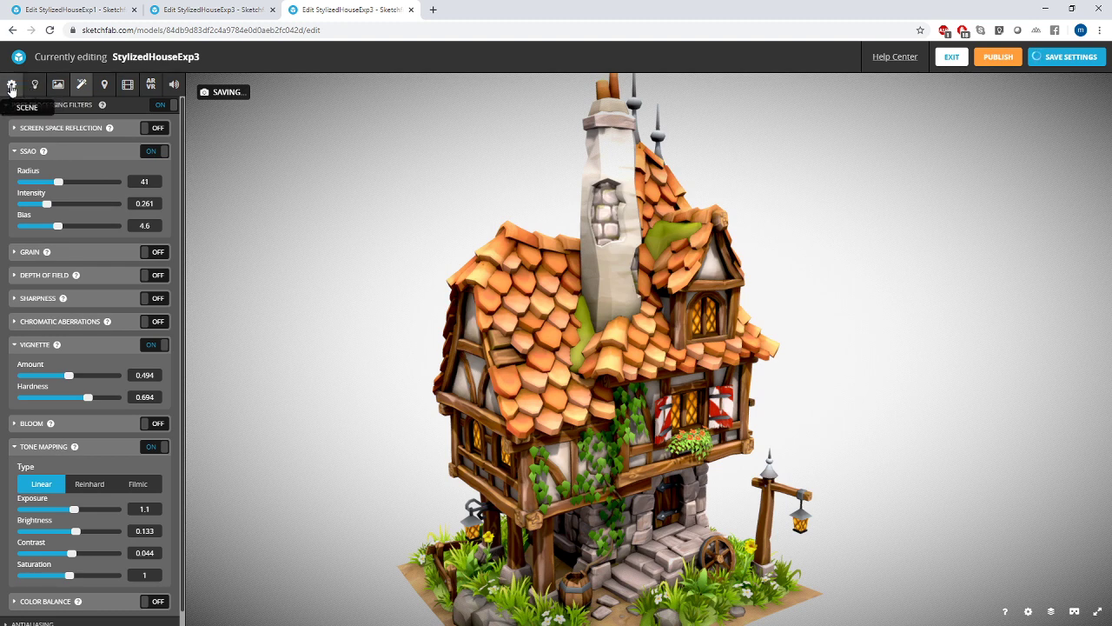
- Try a pale blue background color, #C3E0E6, for the scene and dismiss the texture saving error
click(11, 88)
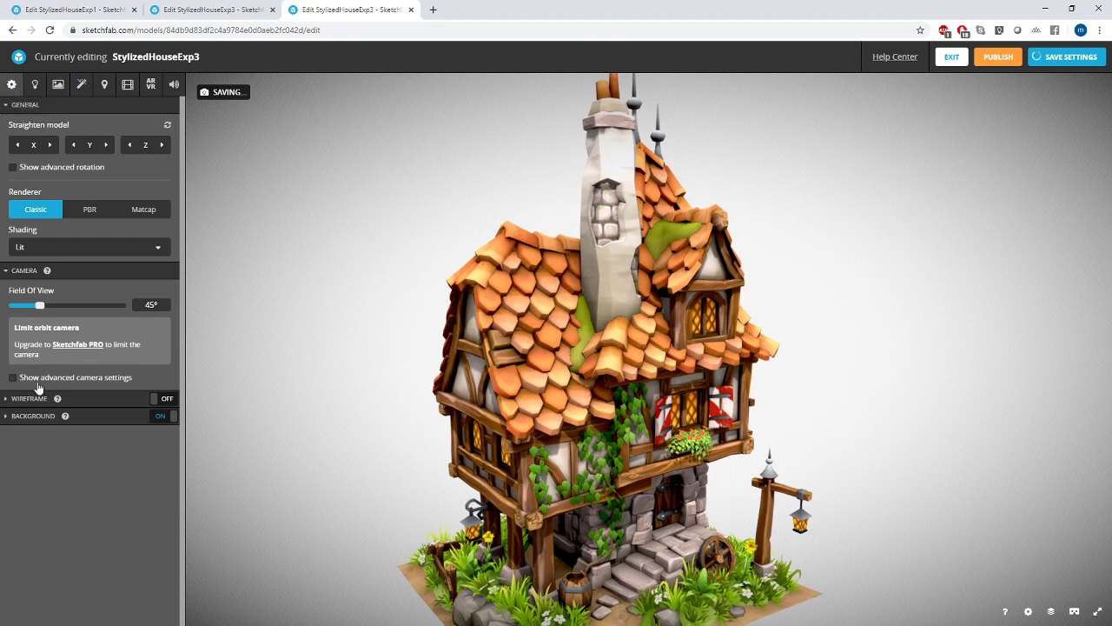
click(37, 416)
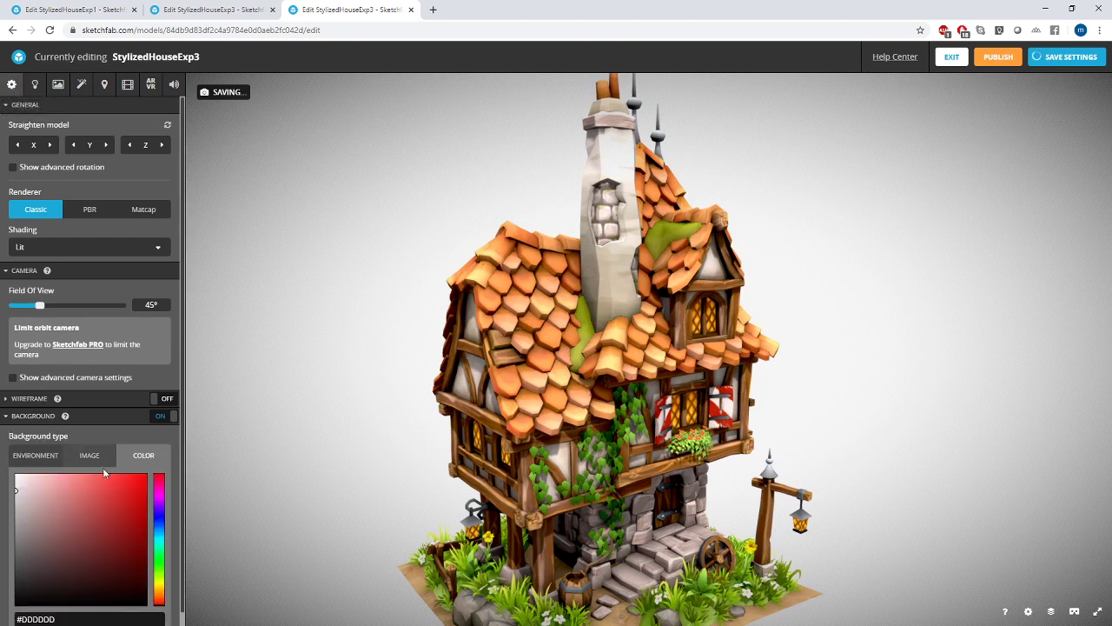
scroll(116, 433, down, 1)
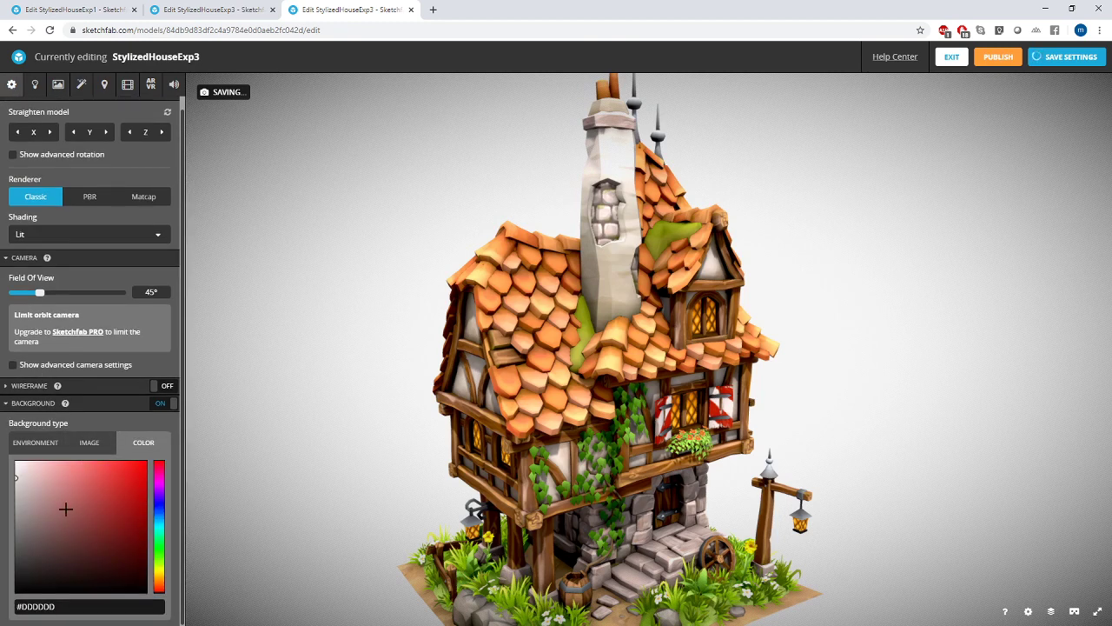
click(159, 522)
click(40, 473)
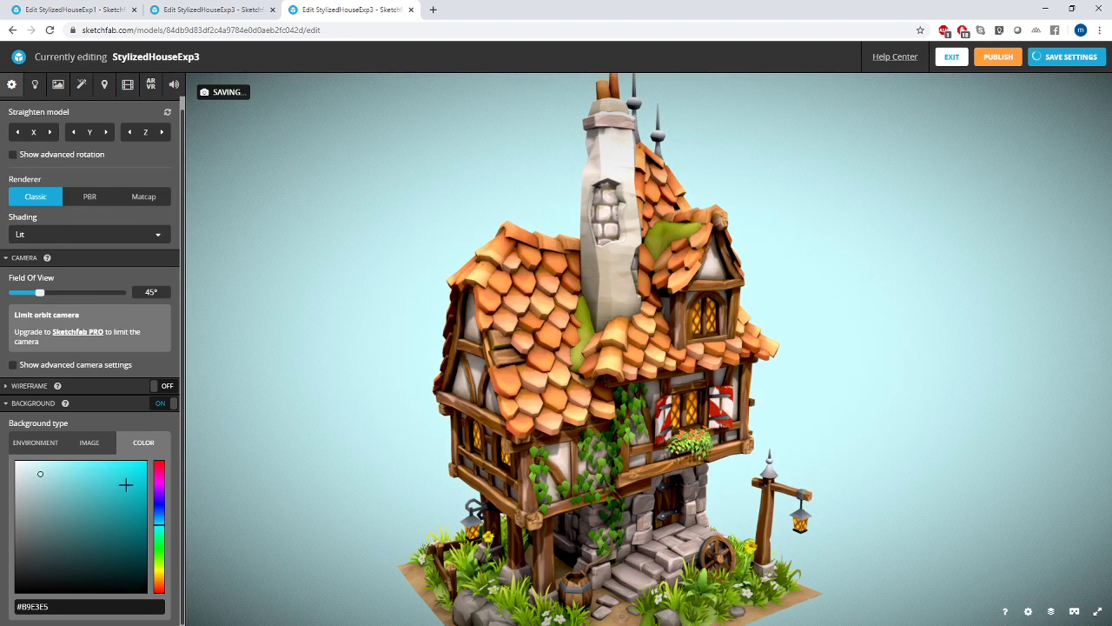
drag(158, 522, 158, 518)
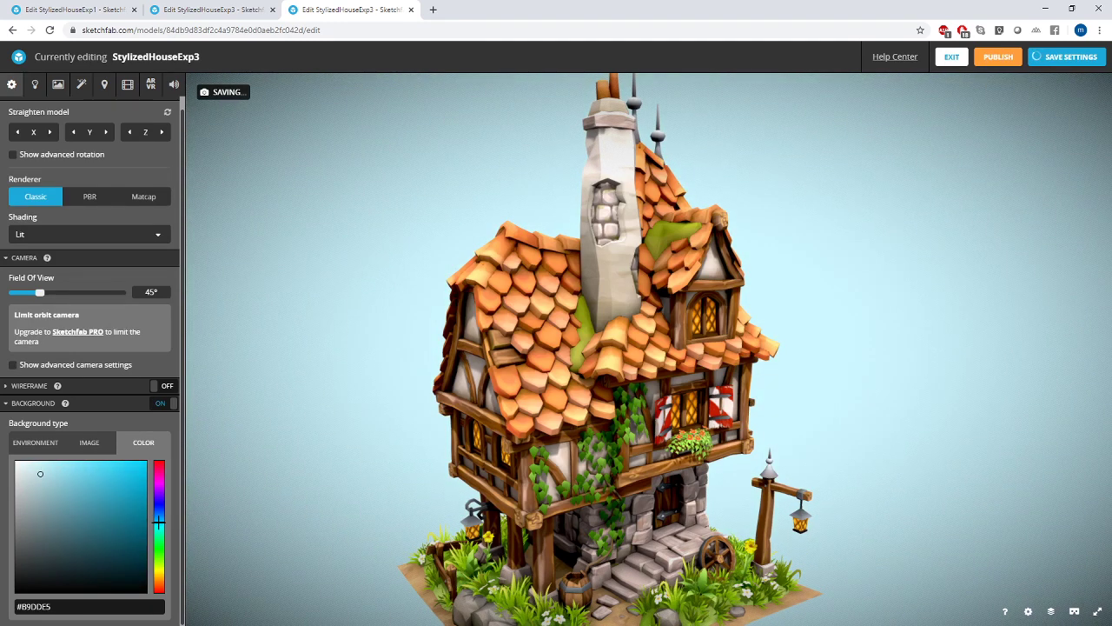
click(35, 473)
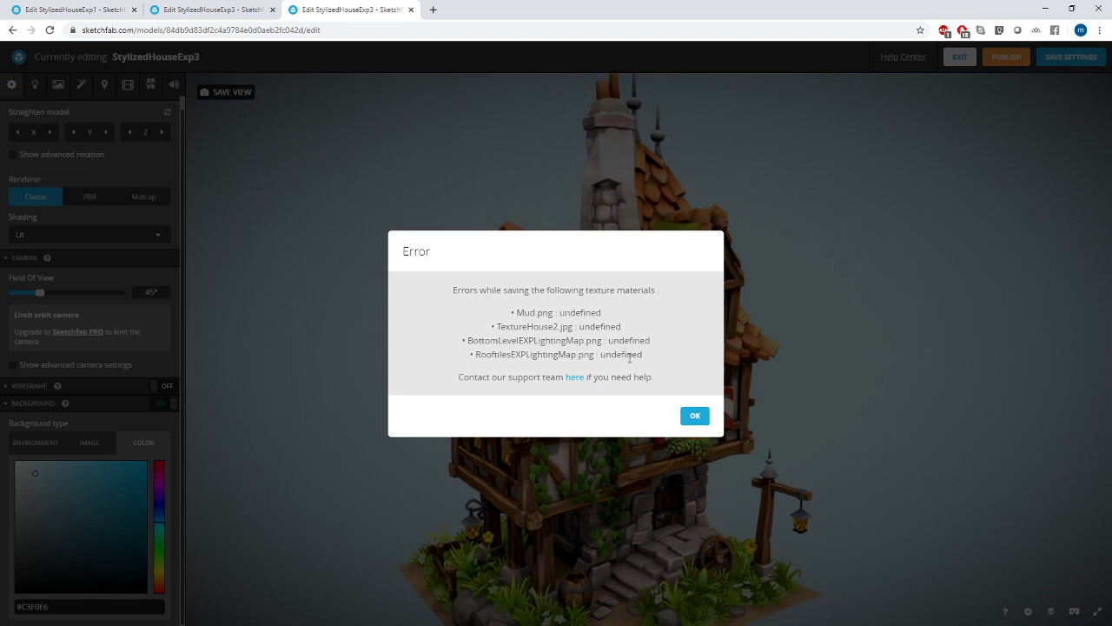
click(696, 414)
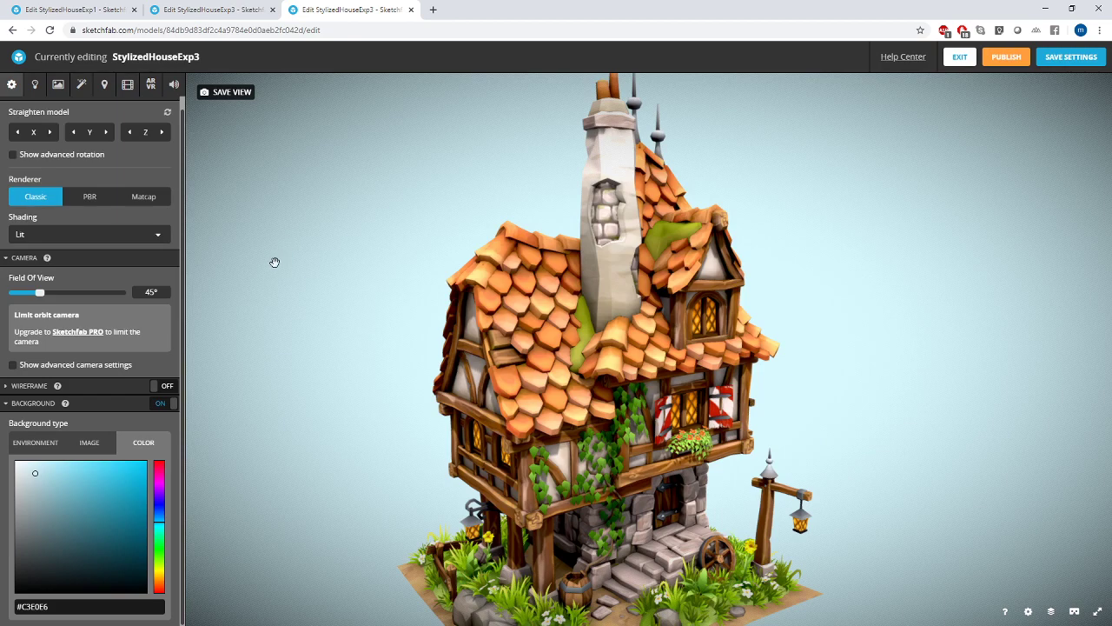
- Set the background color to dark grey, #3A3E3F, and check the house against it
drag(44, 521, 25, 559)
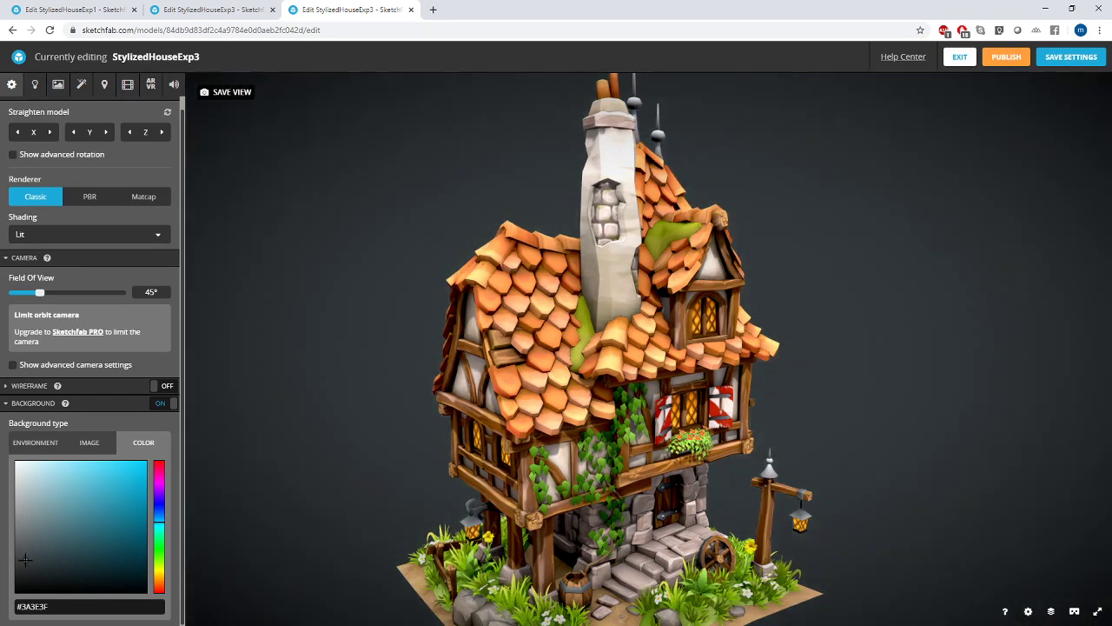
drag(583, 502, 583, 495)
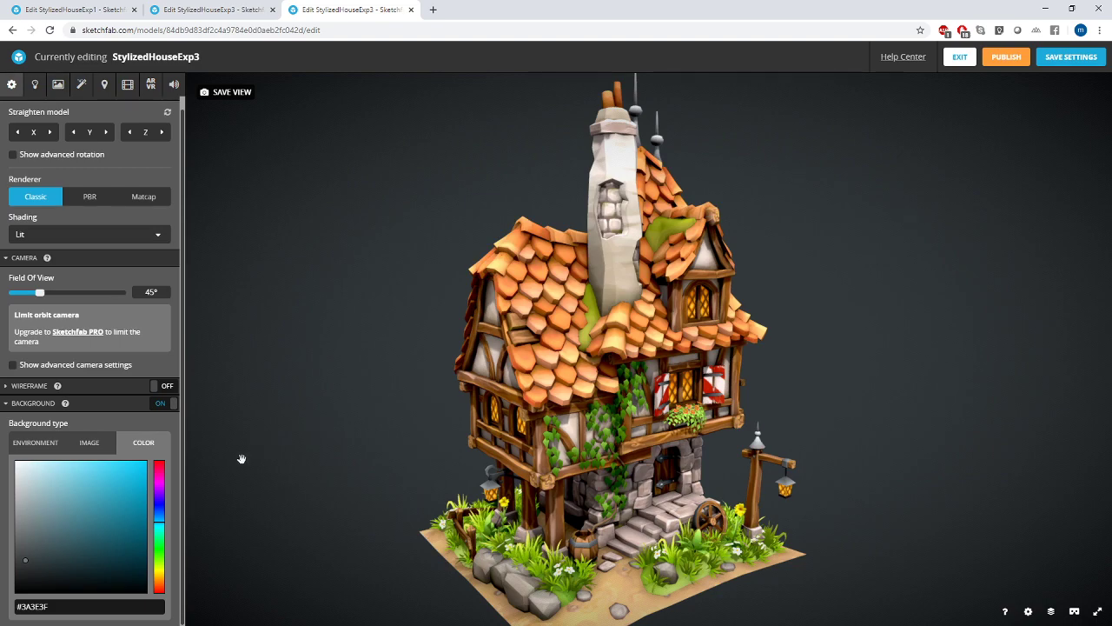
mouse_move(573, 506)
mouse_down()
mouse_move(812, 503)
mouse_move(568, 512)
mouse_up()
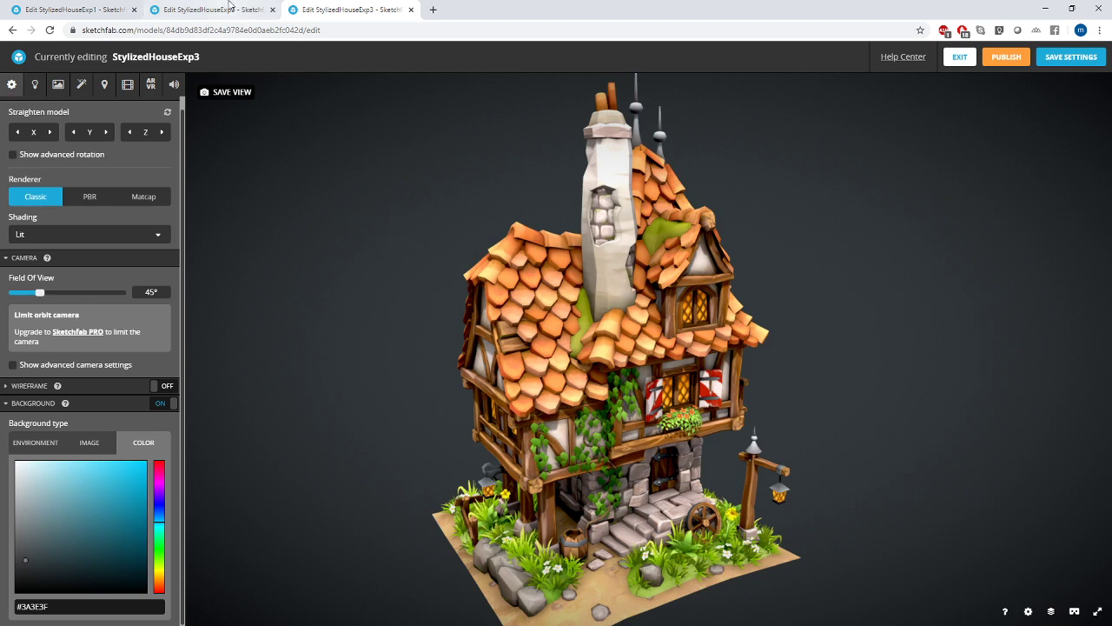
- Compare the house with the brighter version open in the other StylizedHouseExp3 editor, and return to inspect the dark-background one
click(231, 7)
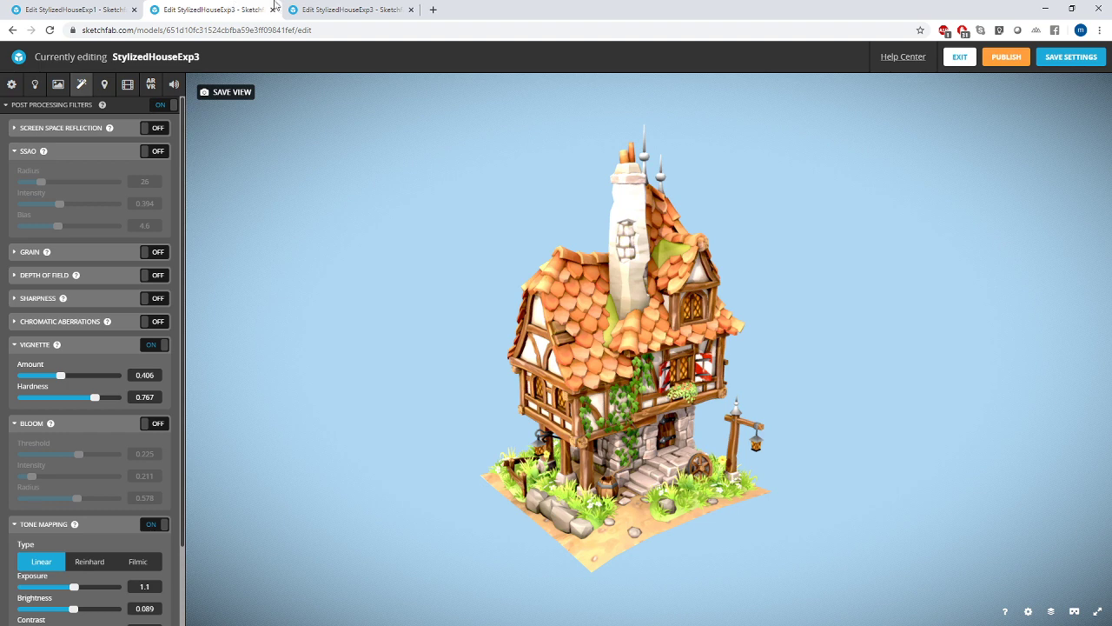
click(329, 7)
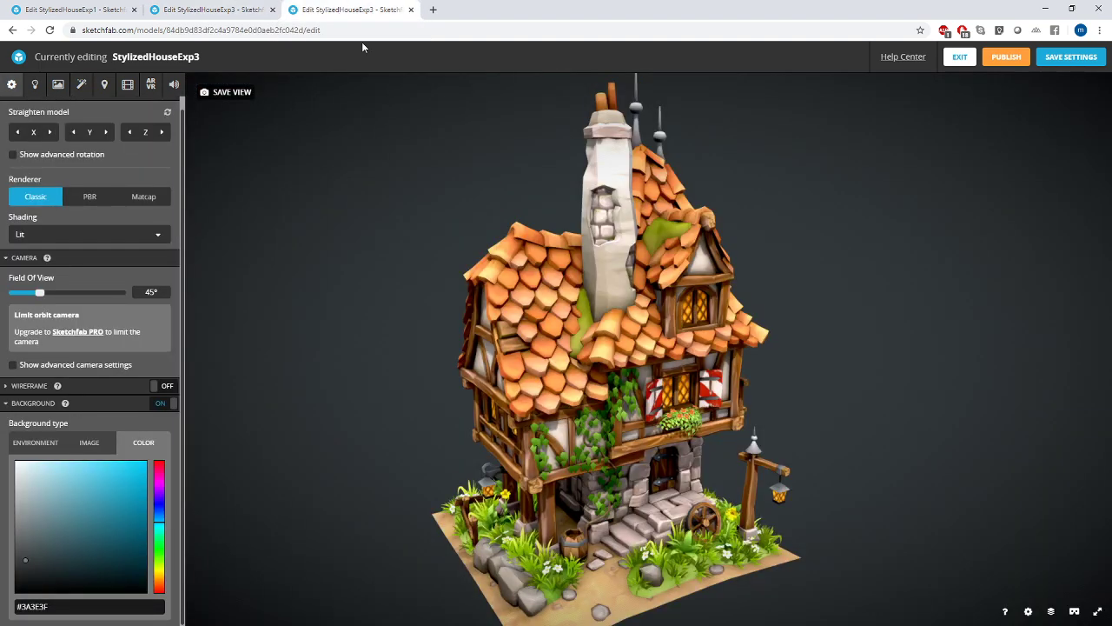
mouse_move(563, 460)
mouse_down()
mouse_move(634, 454)
mouse_move(667, 435)
mouse_up()
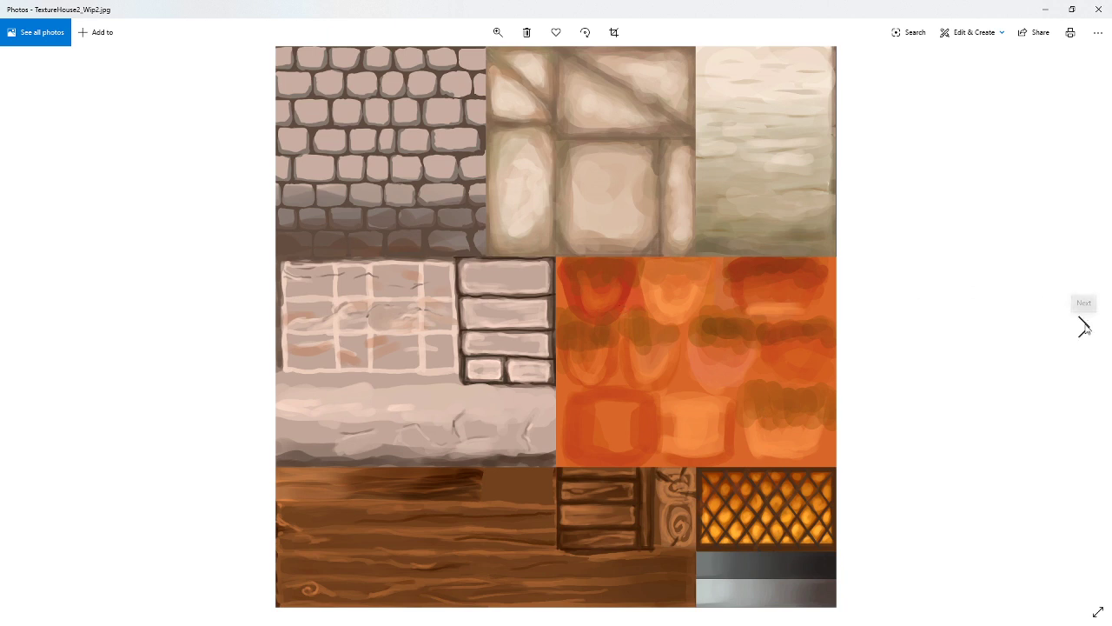
- Compare the texture sheets TextureHouse2_Wip2.jpg and TextureHouse2_Wip4.jpg in Photos, alternating between the two versions
click(1084, 327)
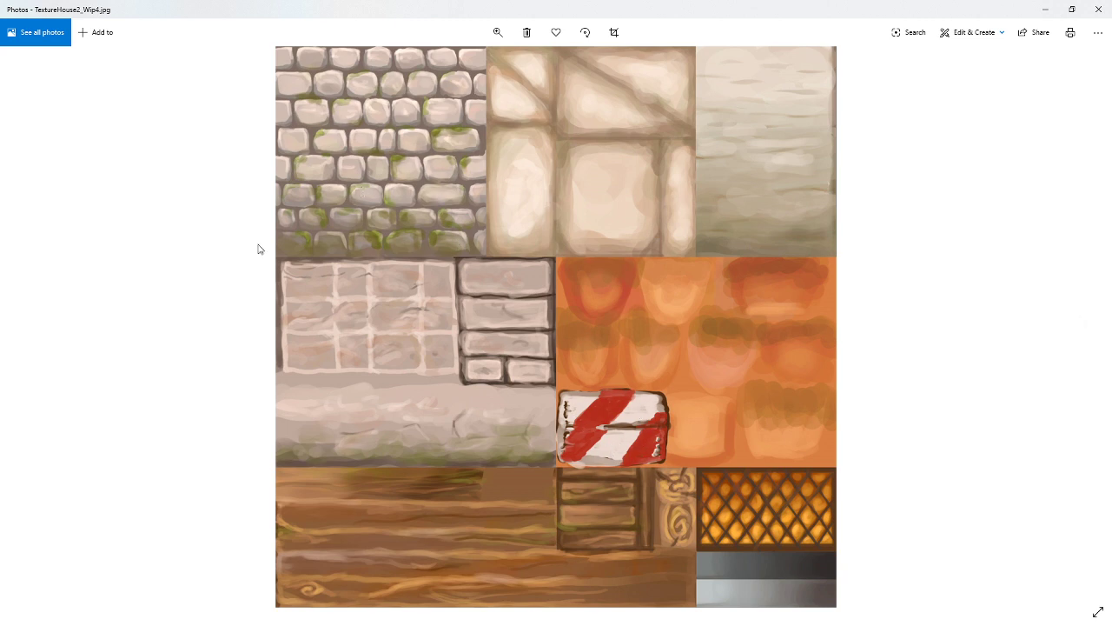
click(30, 325)
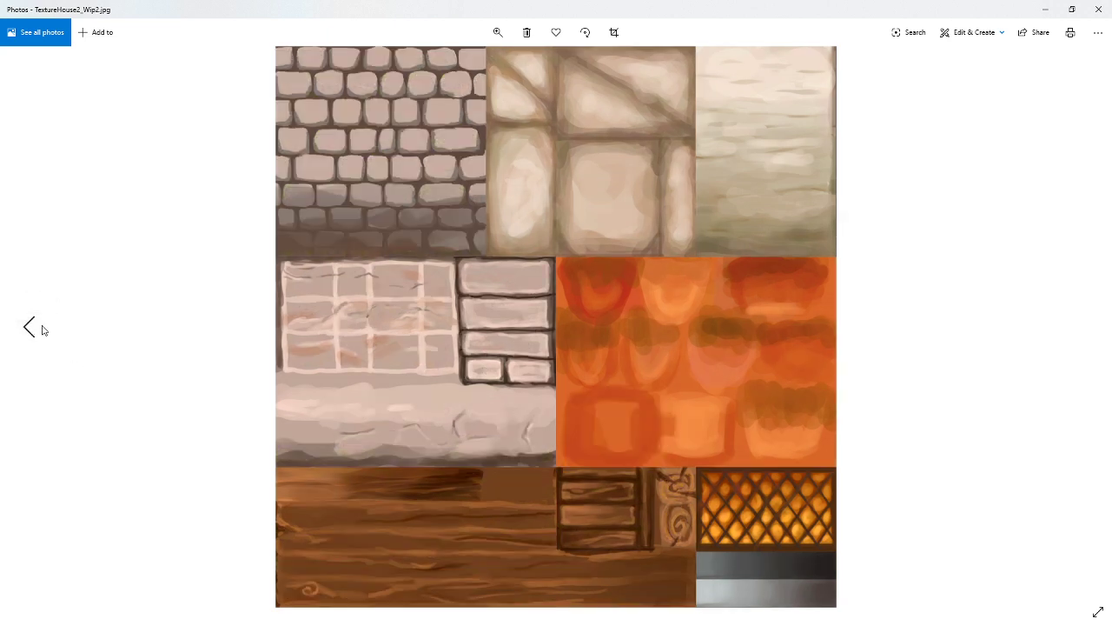
click(1083, 326)
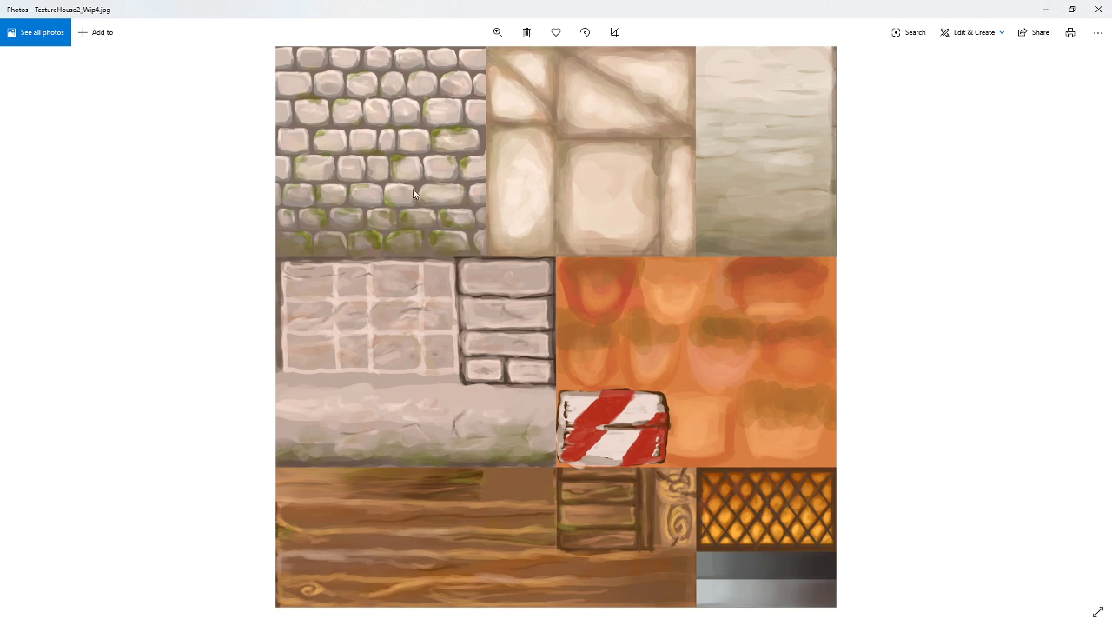
click(28, 333)
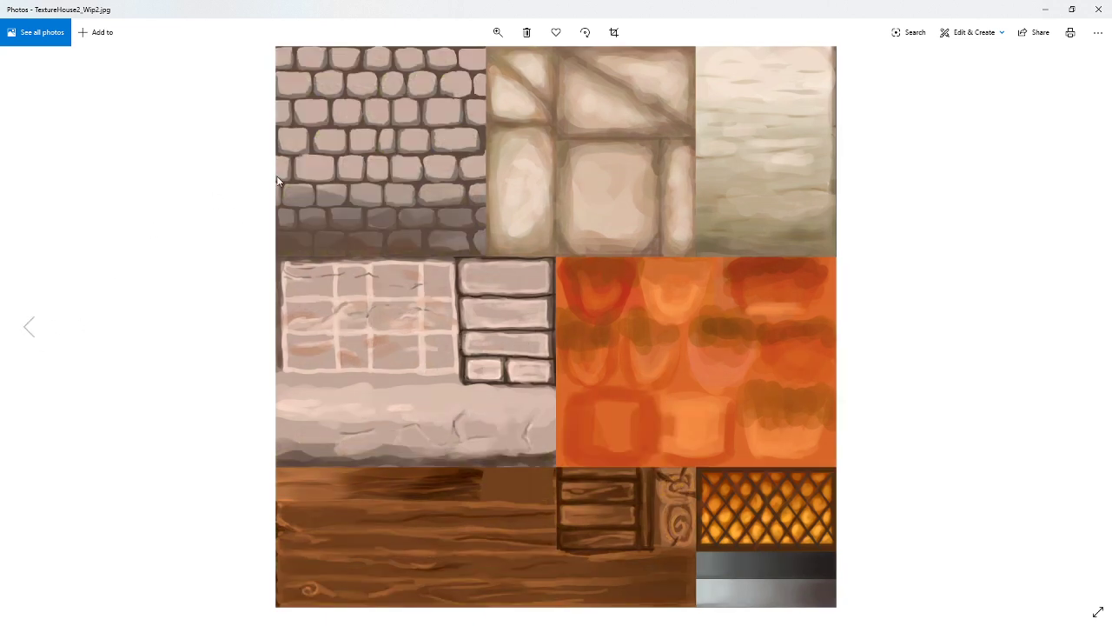
click(1090, 341)
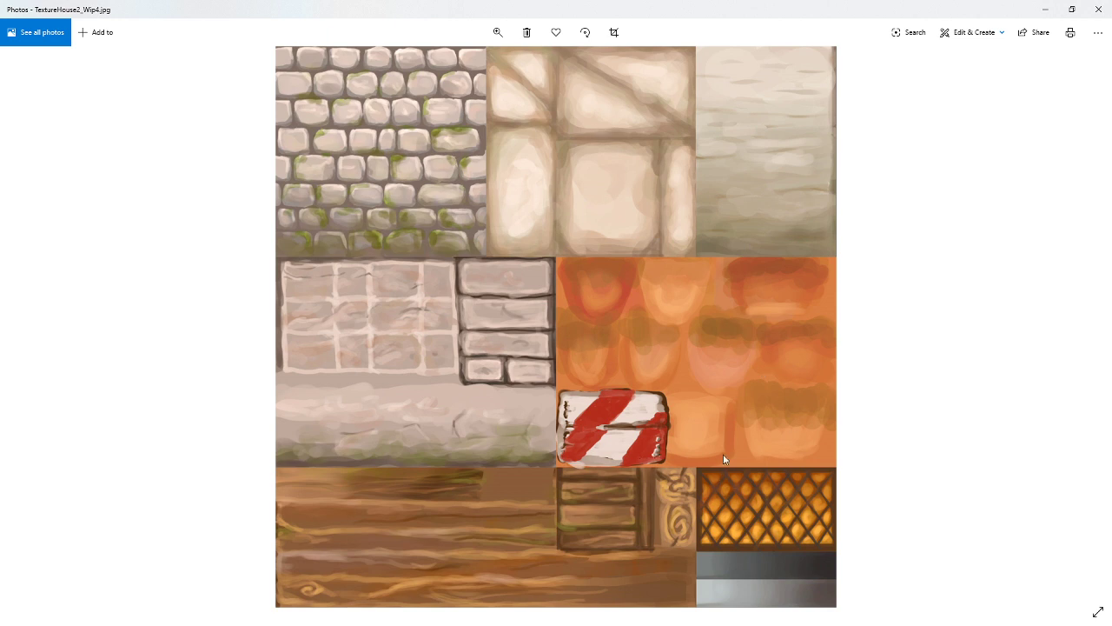
mouse_move(35, 278)
click(29, 332)
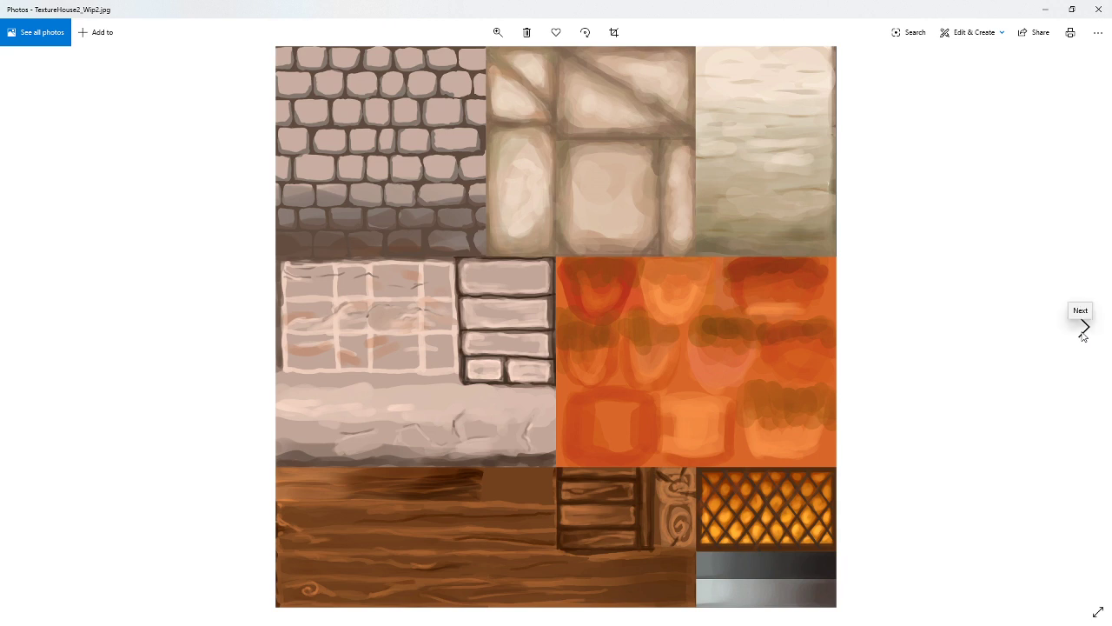
click(1083, 324)
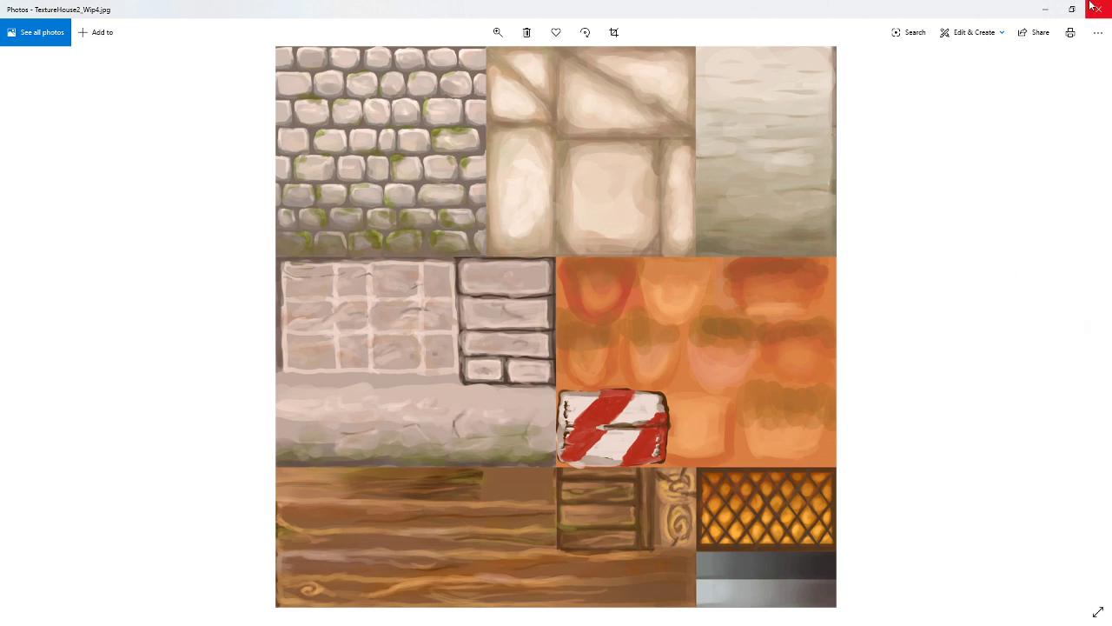
- Return to the Sketchfab editor and inspect the stone wall and lattice window on the house's back side up close
click(1045, 9)
drag(534, 461, 654, 487)
scroll(653, 486, up, 5)
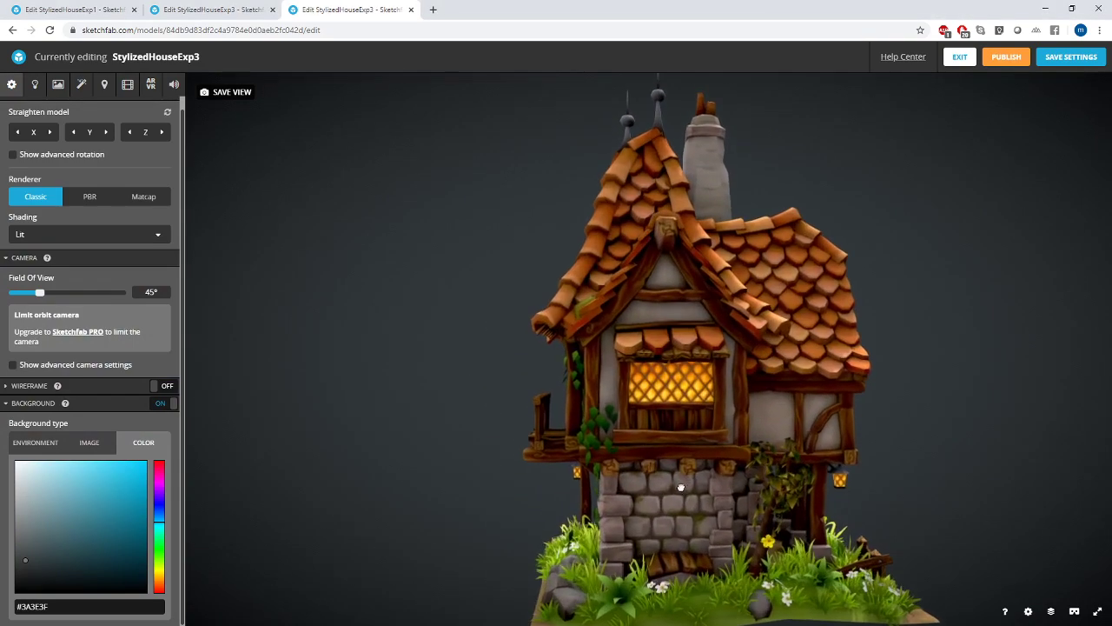
scroll(603, 391, up, 2)
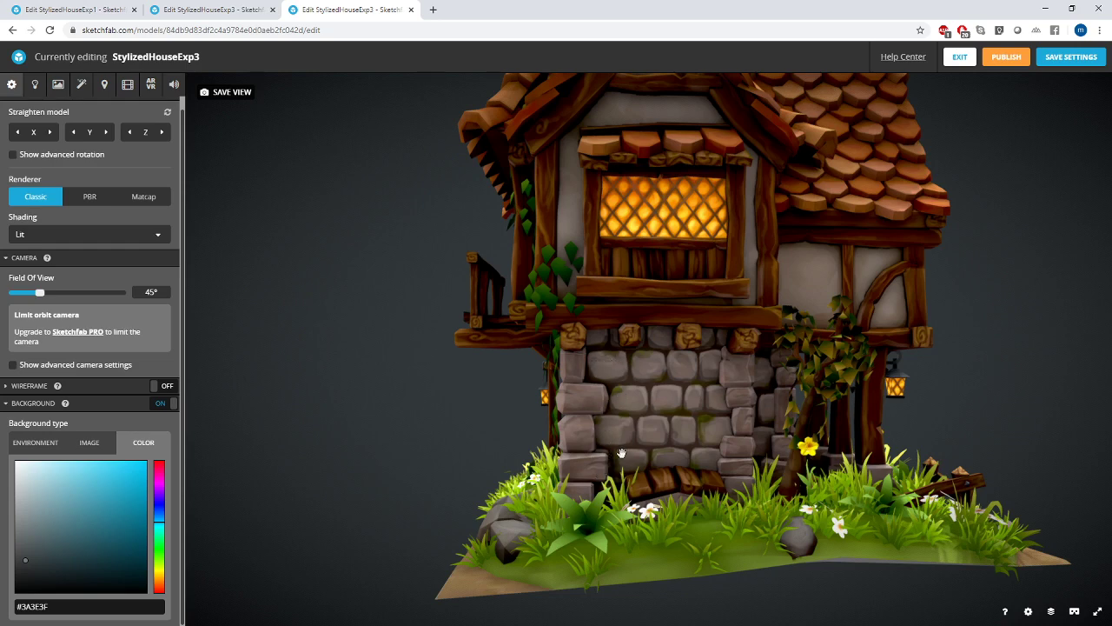
drag(613, 422, 667, 430)
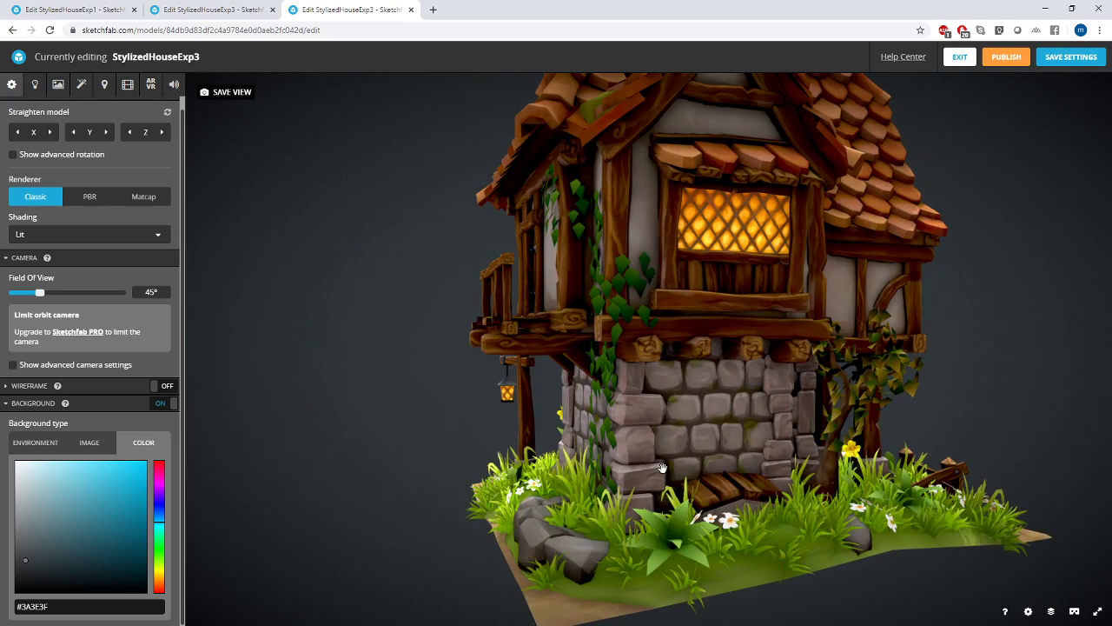
- Inspect the finished house against the dark background from all sides, including the front facade, roof, balcony, stone wall and steps
drag(662, 468, 700, 395)
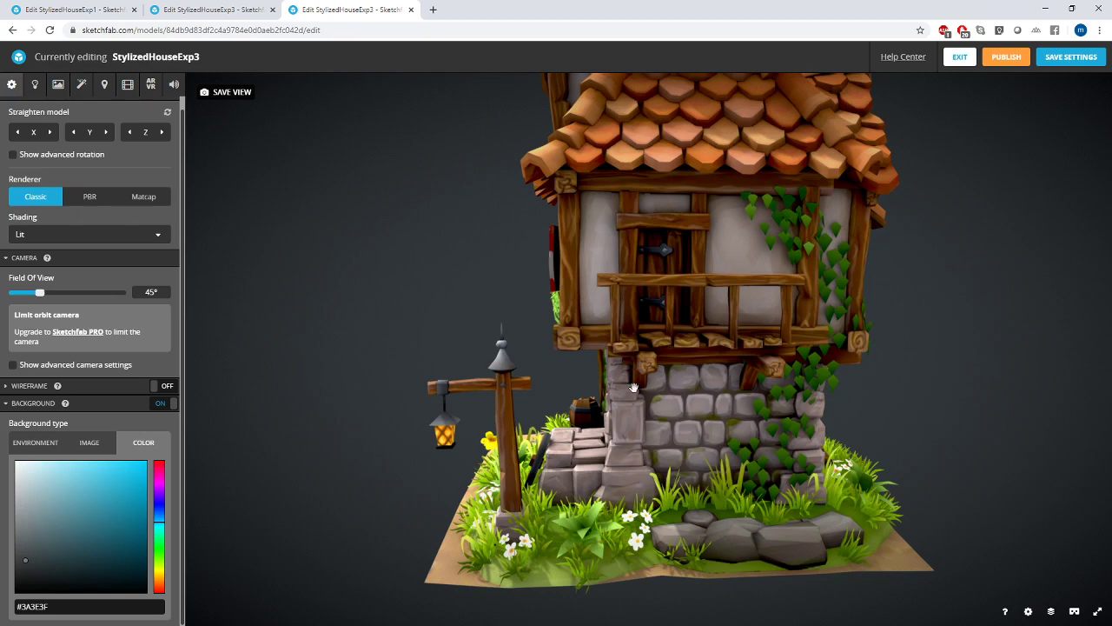
drag(633, 388, 661, 389)
scroll(664, 389, up, 3)
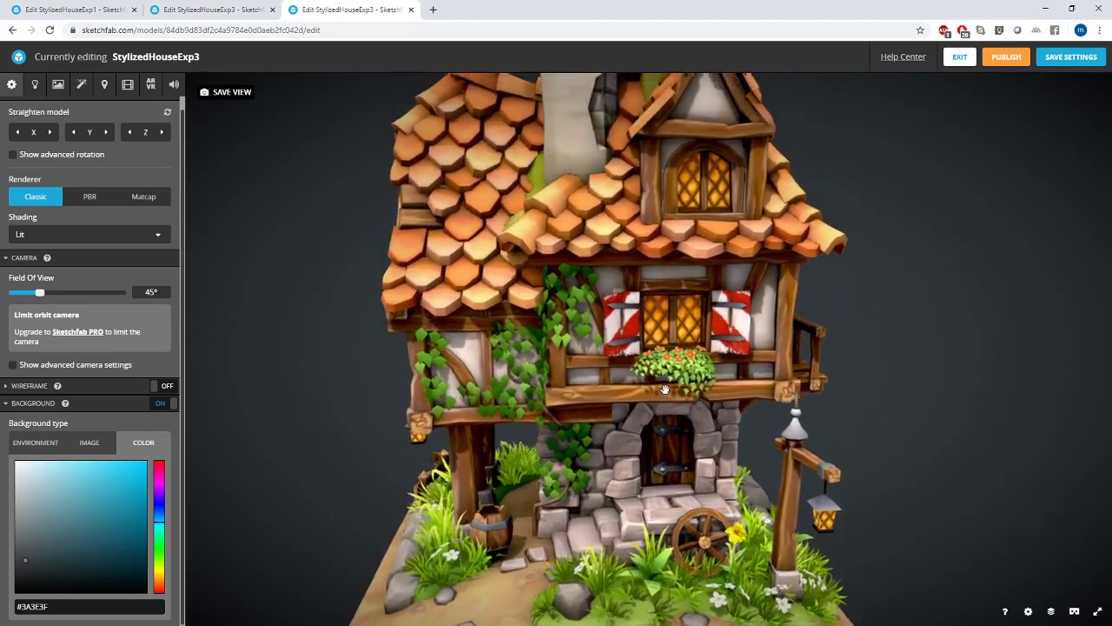
scroll(665, 390, down, 3)
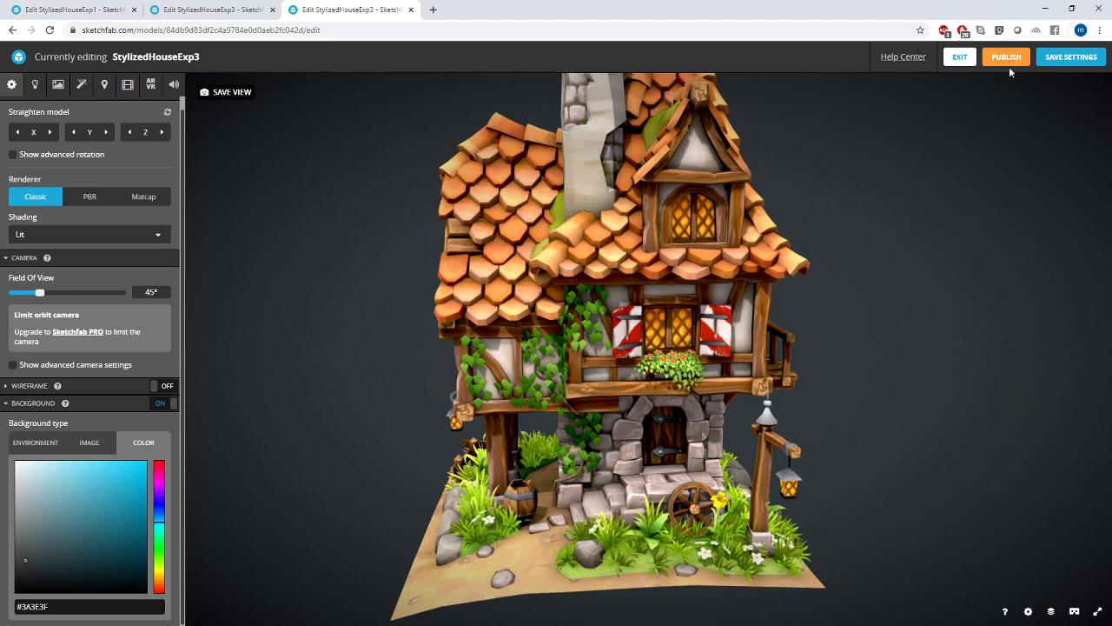
drag(776, 359, 722, 333)
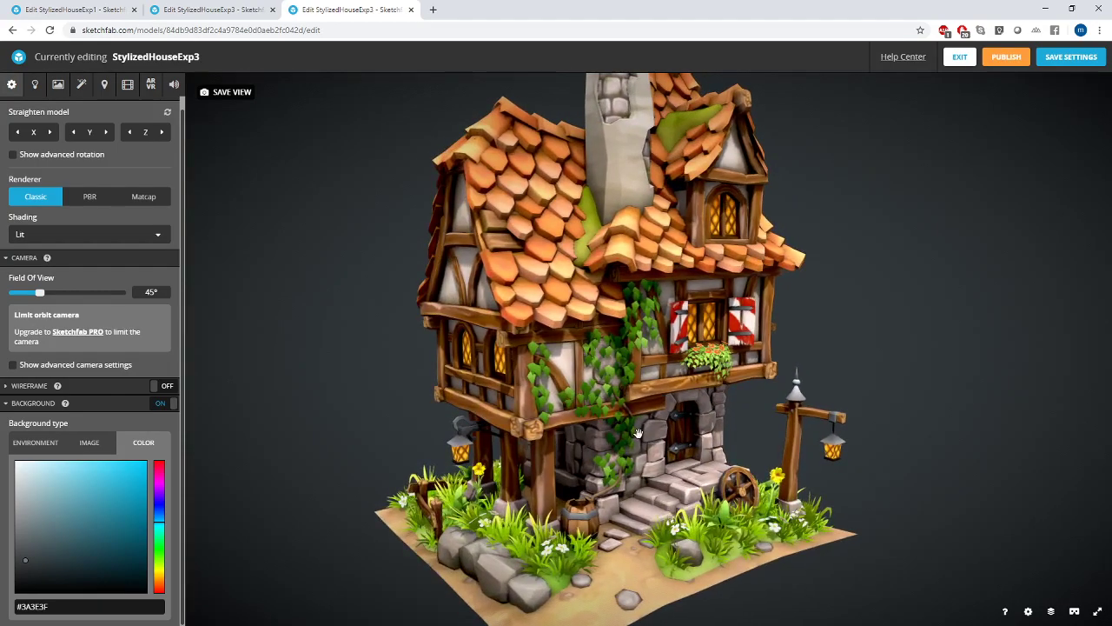
drag(638, 434, 669, 448)
scroll(660, 449, up, 3)
scroll(638, 451, up, 5)
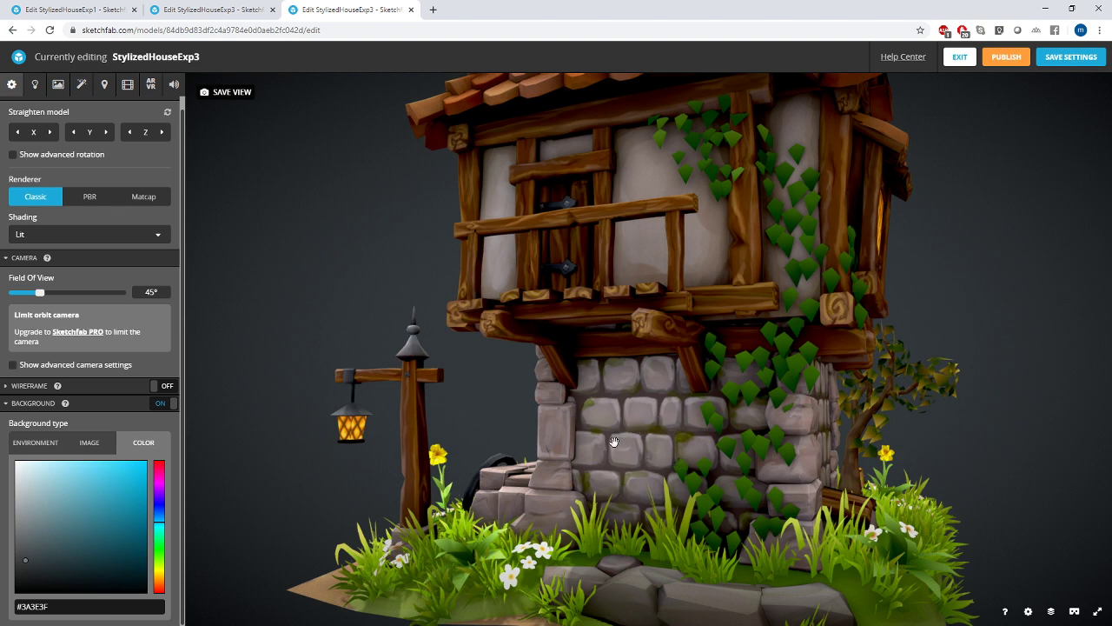
scroll(614, 442, down, 5)
drag(617, 439, 477, 201)
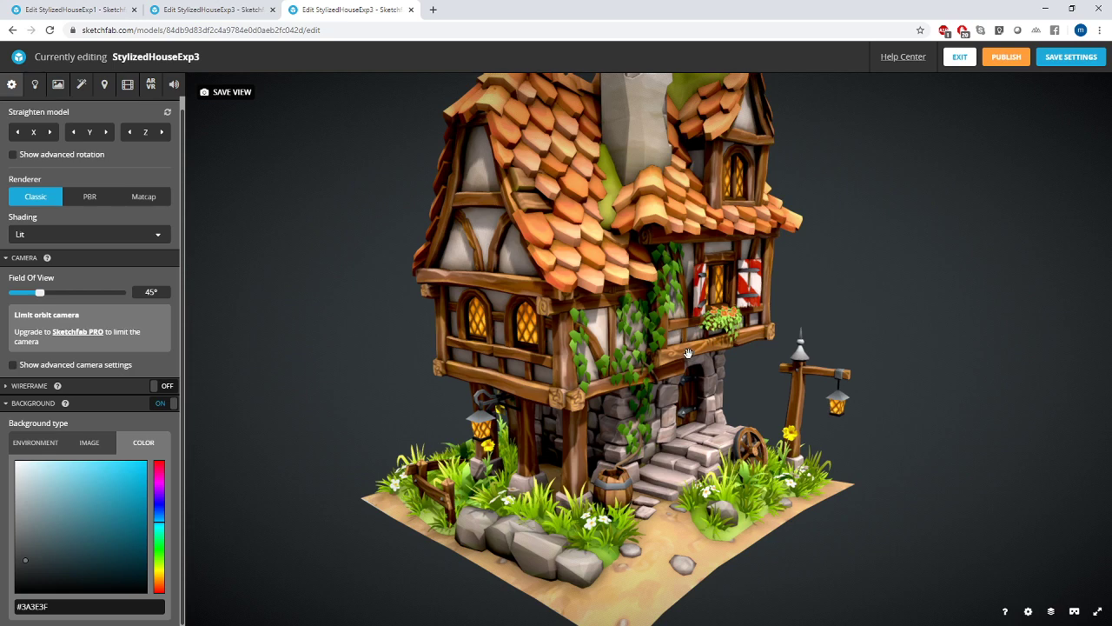
drag(720, 375, 658, 526)
scroll(676, 383, down, 2)
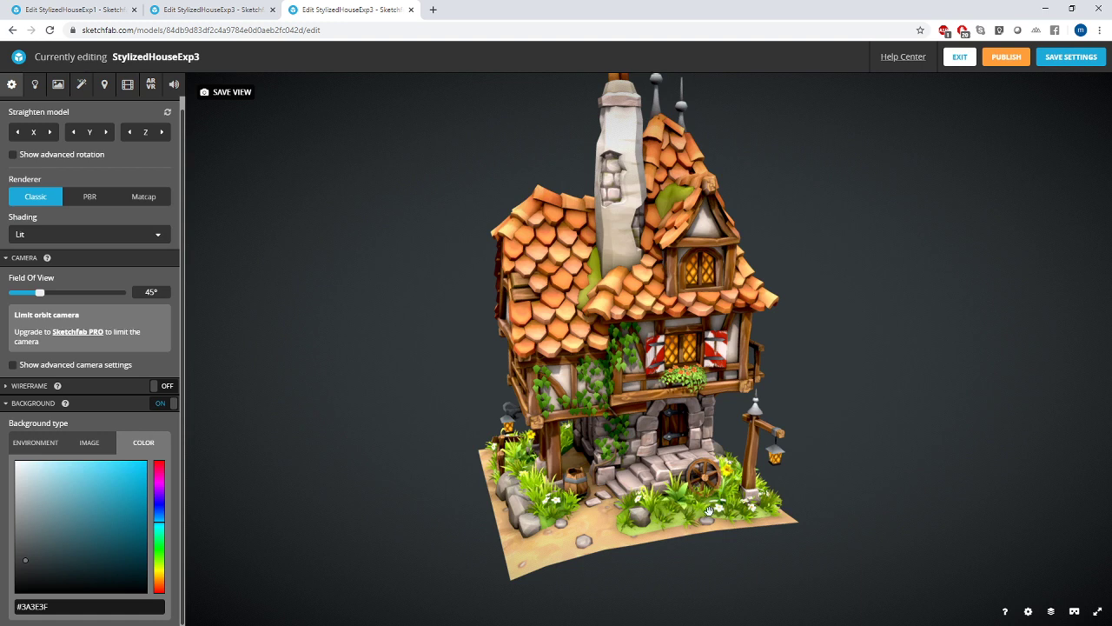
- Frame the whole house from its front corner, paste a capture of it into a new Photoshop document, and return to Sketchfab
drag(709, 511, 694, 483)
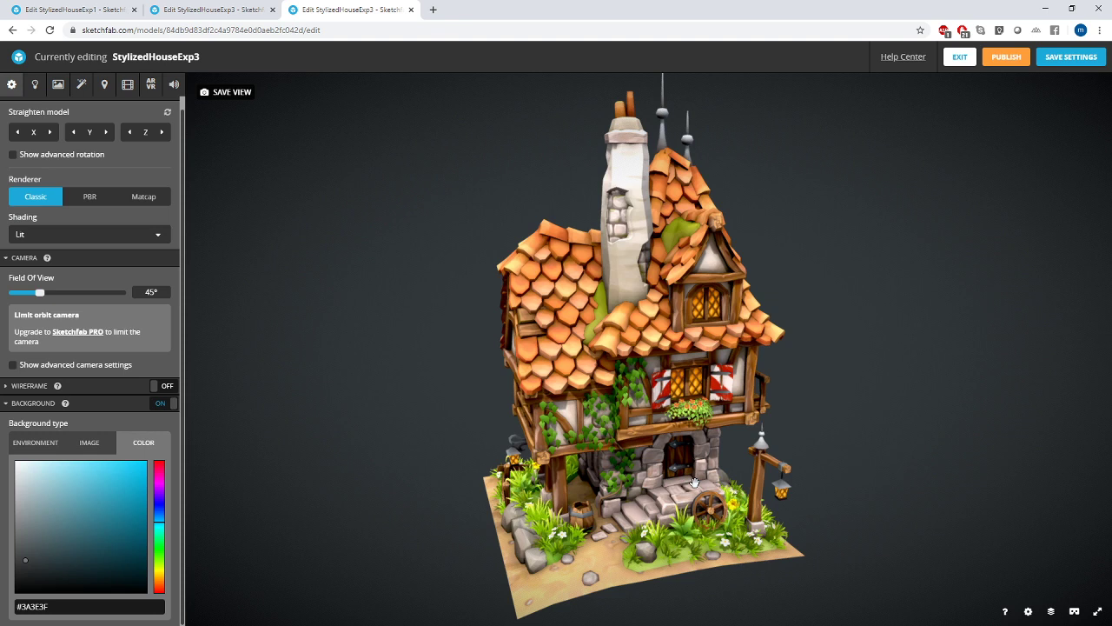
drag(678, 490, 653, 487)
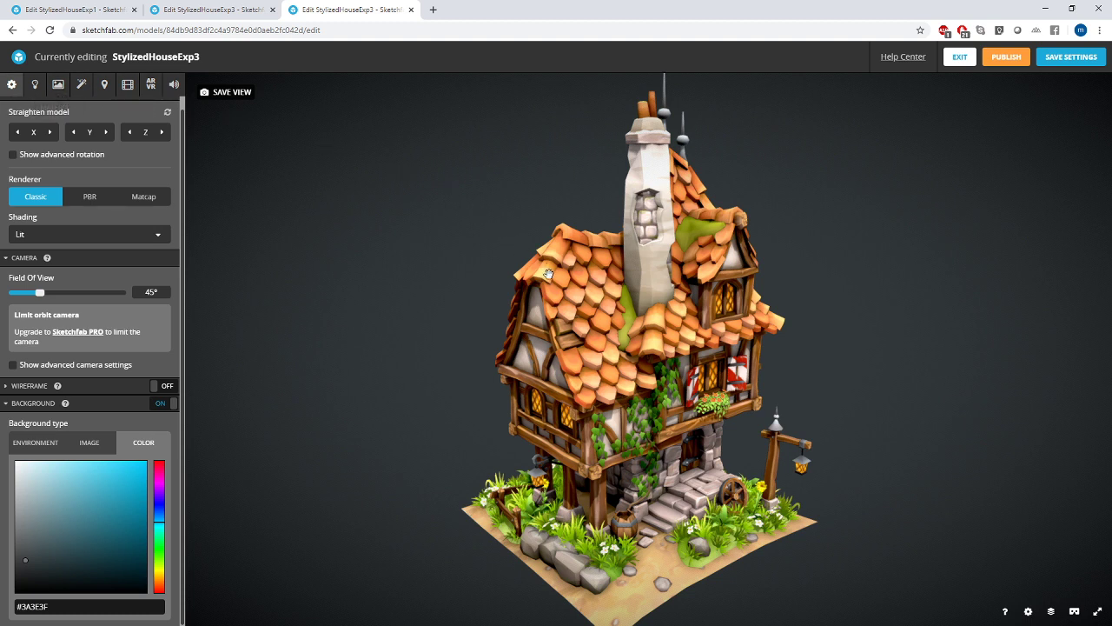
drag(548, 274, 583, 290)
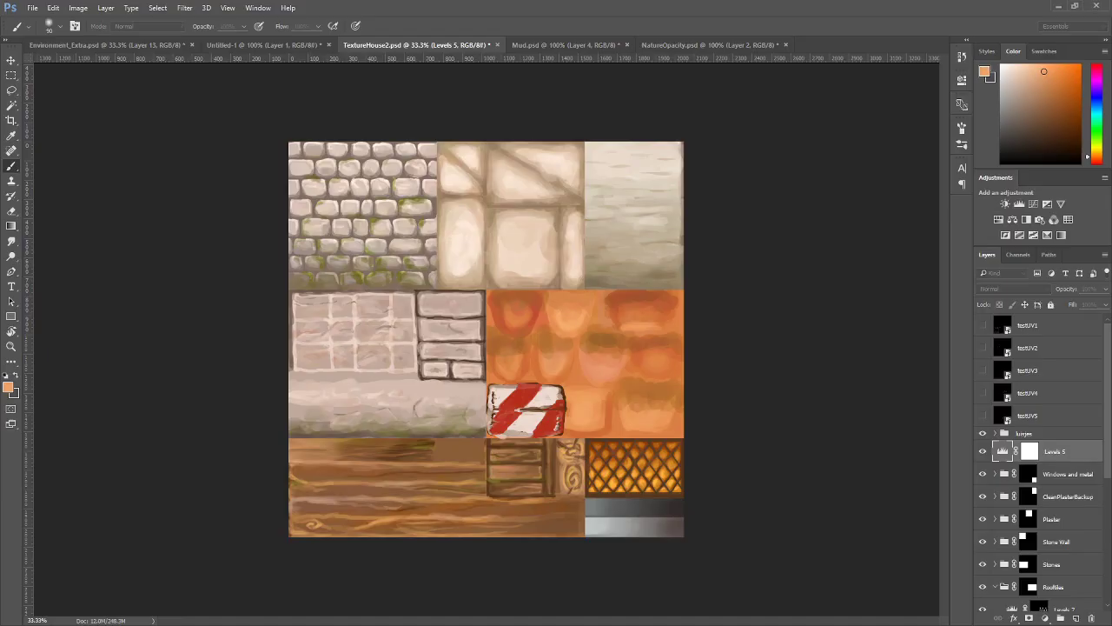
key(Return)
key(ctrl+v)
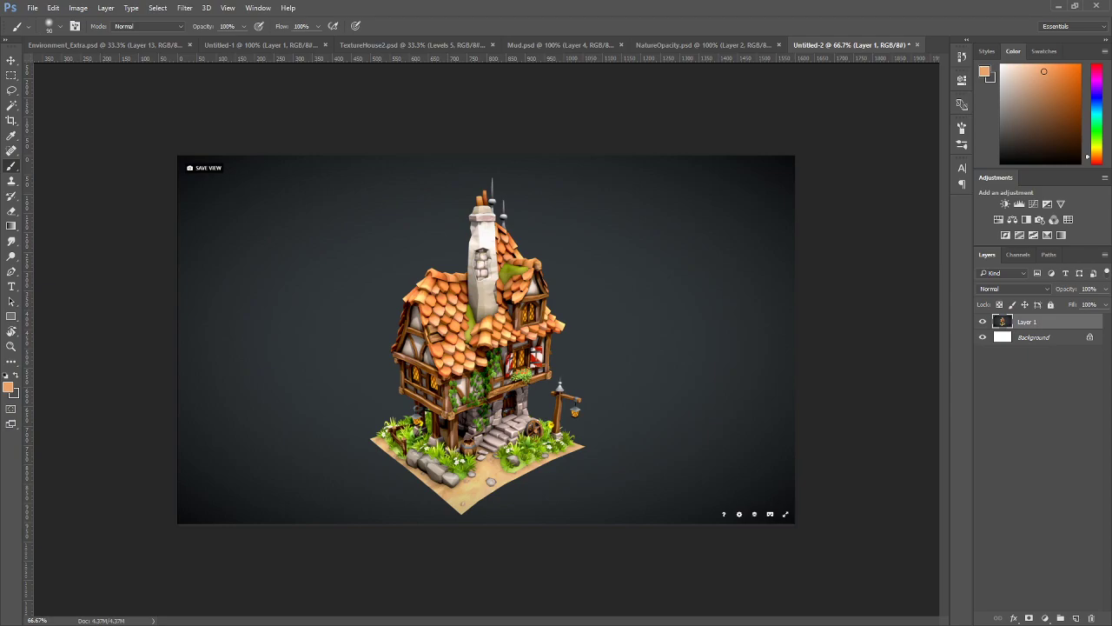
click(1053, 7)
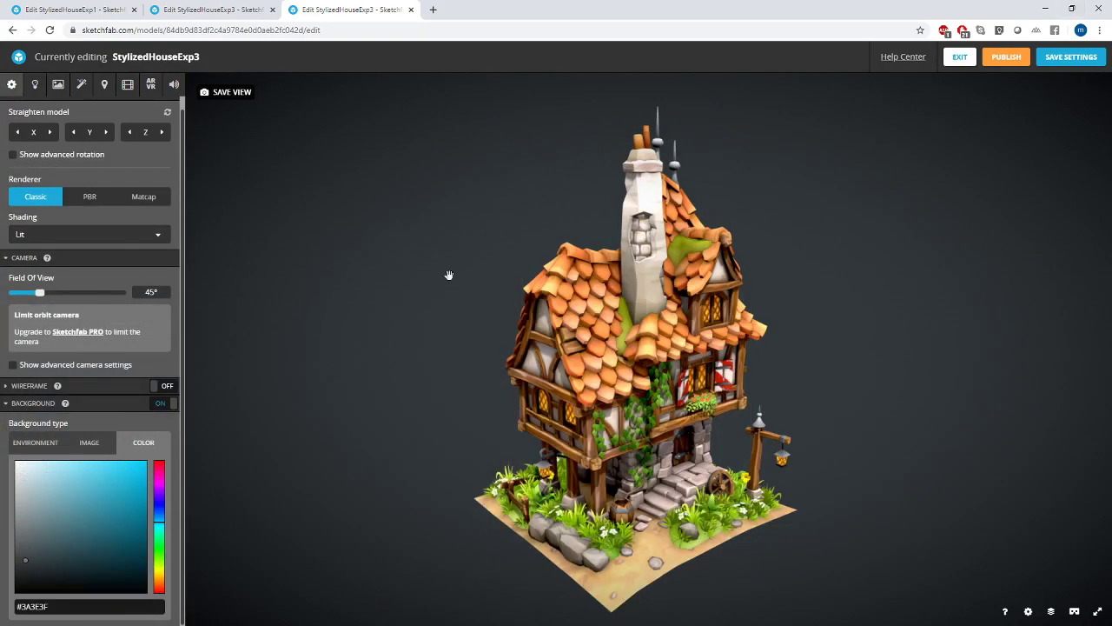
- Turn off the lightmap on the bottomlevel and groundplane materials
click(58, 84)
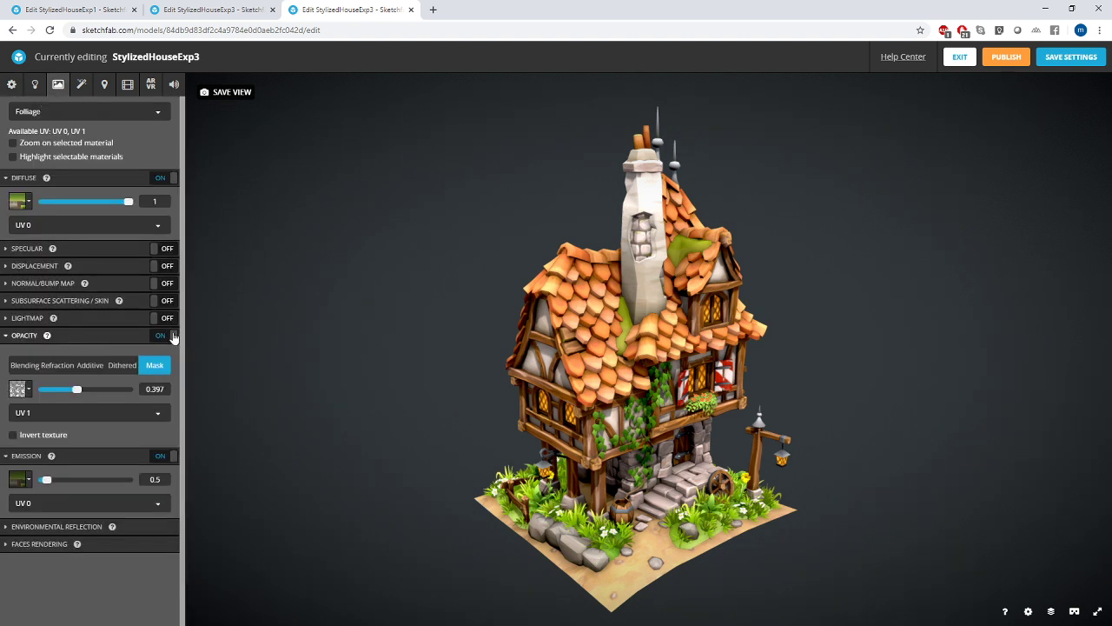
click(101, 116)
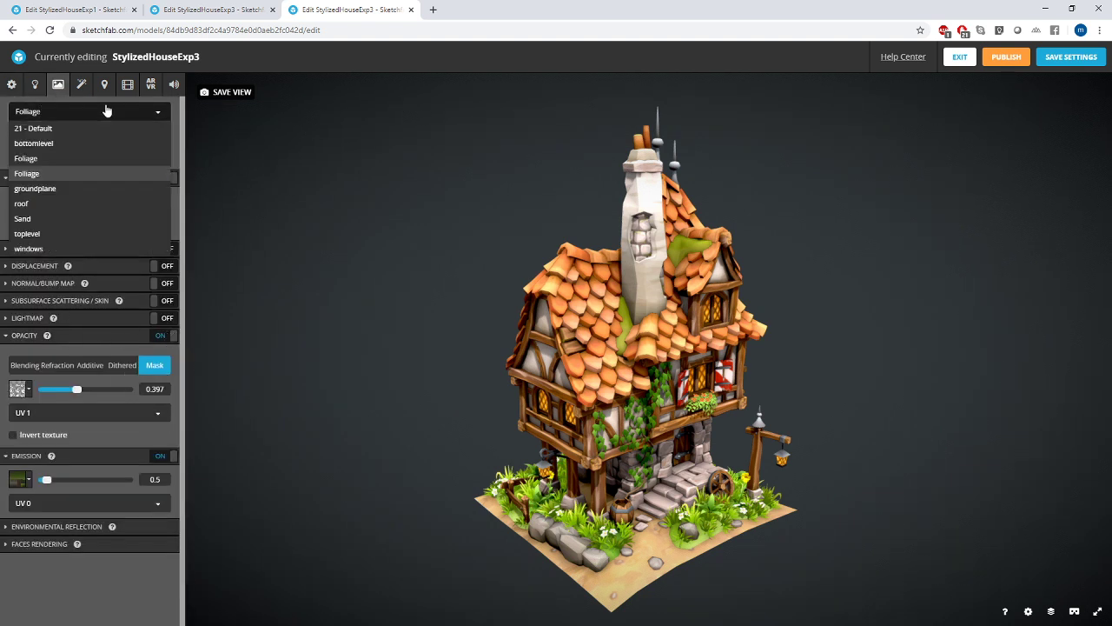
click(88, 144)
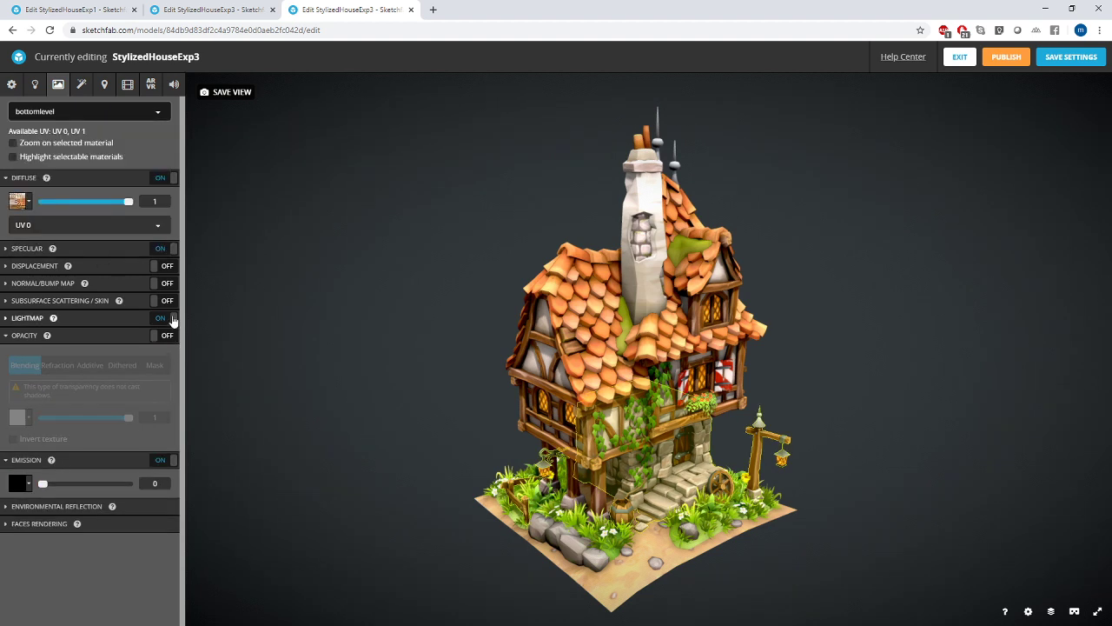
click(170, 318)
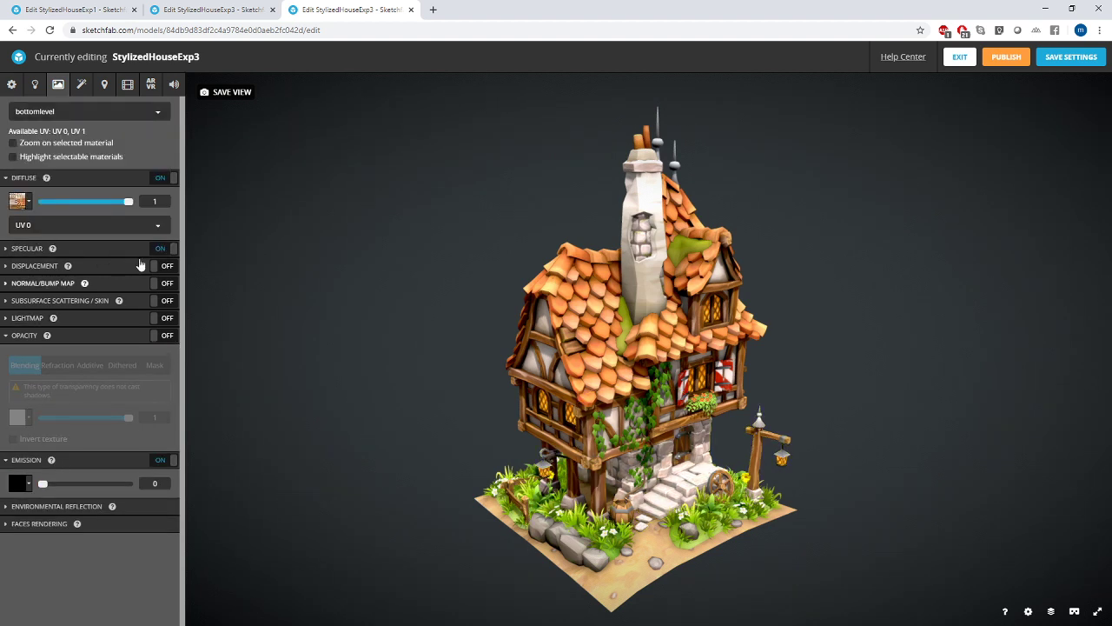
click(119, 121)
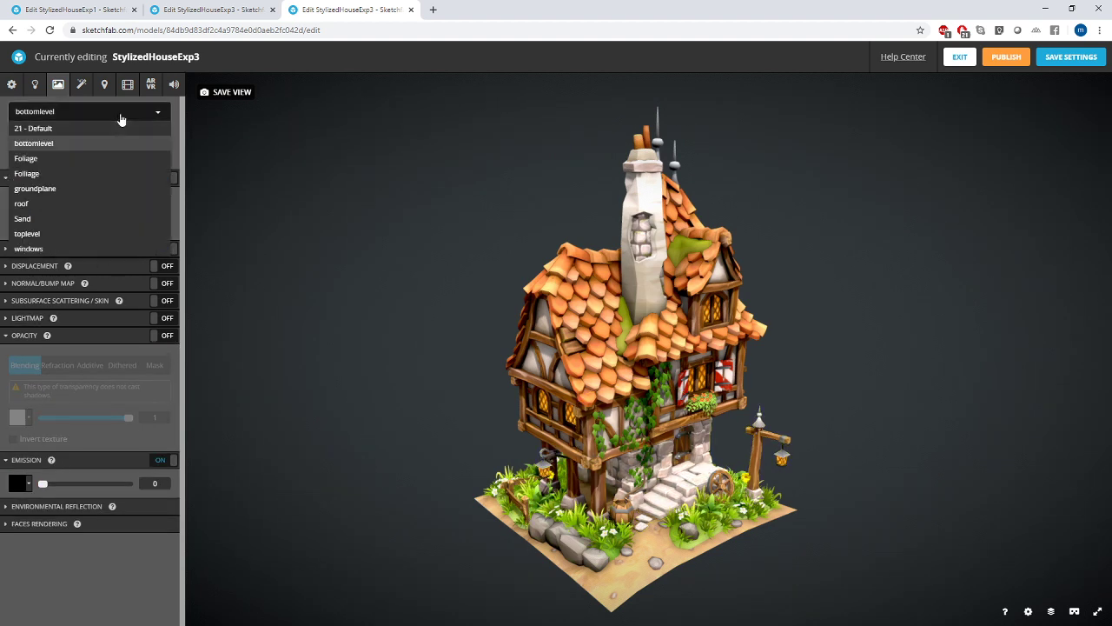
click(92, 191)
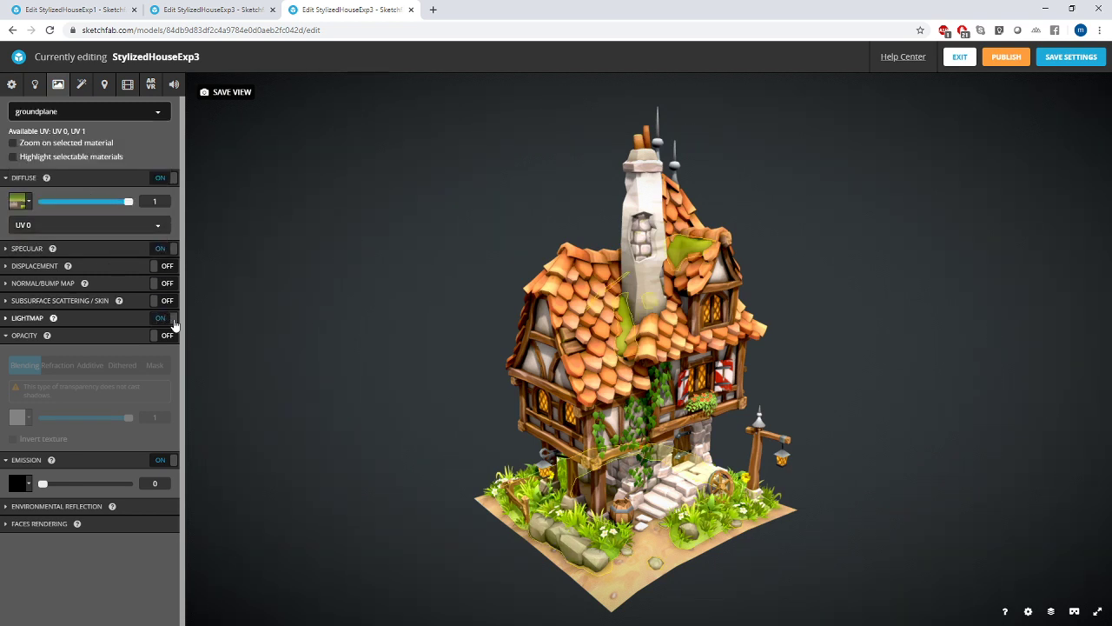
- Turn off the lightmap on the roof and toplevel materials
click(116, 112)
click(99, 208)
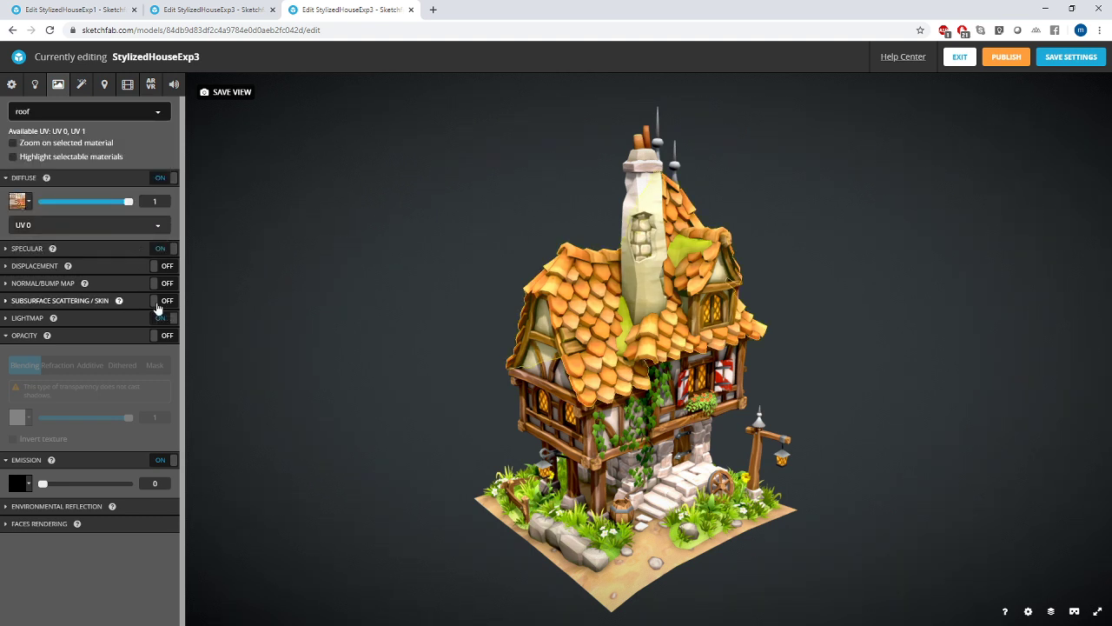
click(101, 112)
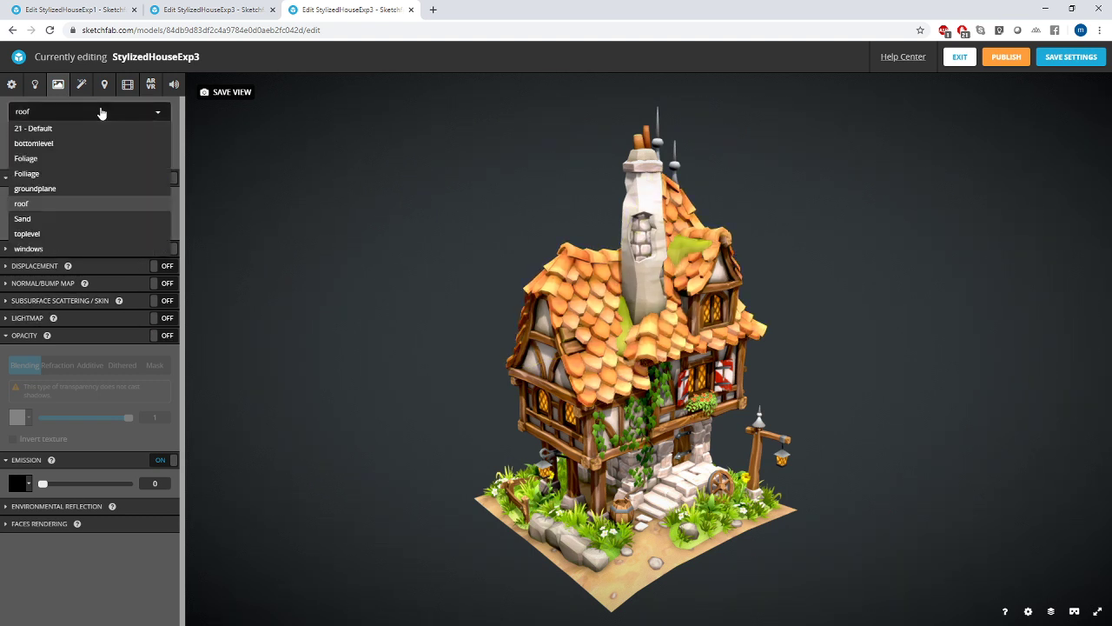
click(90, 235)
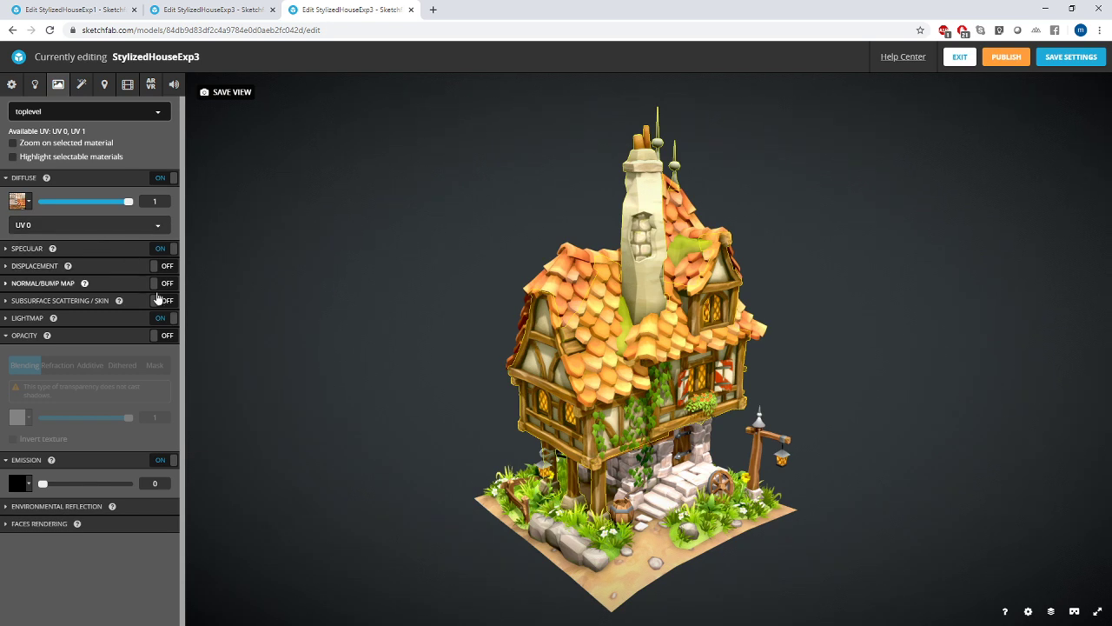
- Turn off the lightmap on the Sand material
click(107, 113)
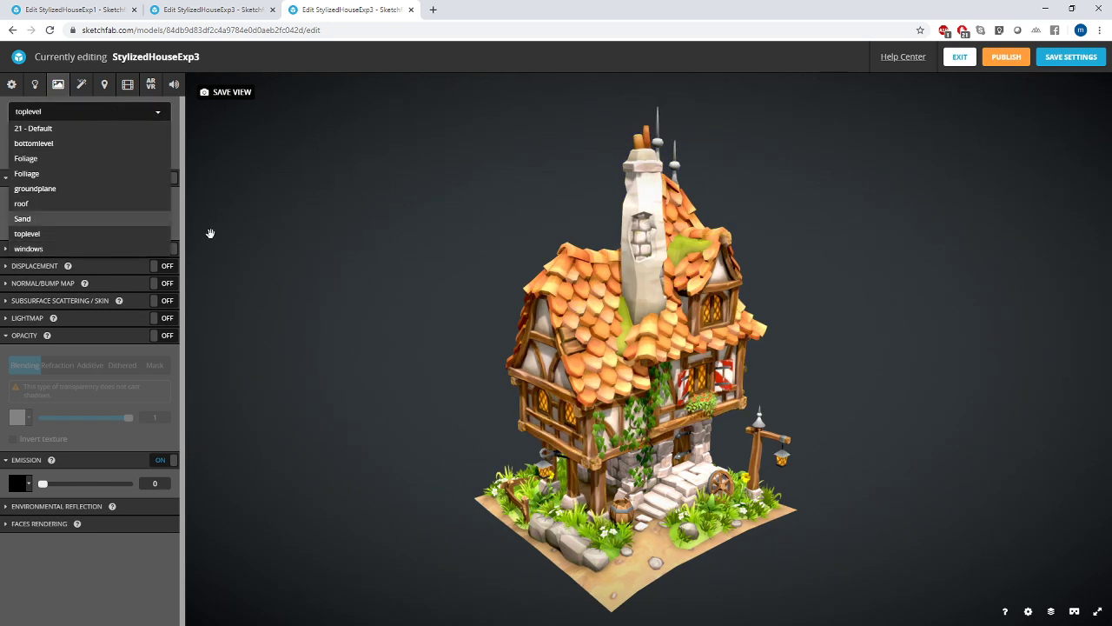
click(77, 219)
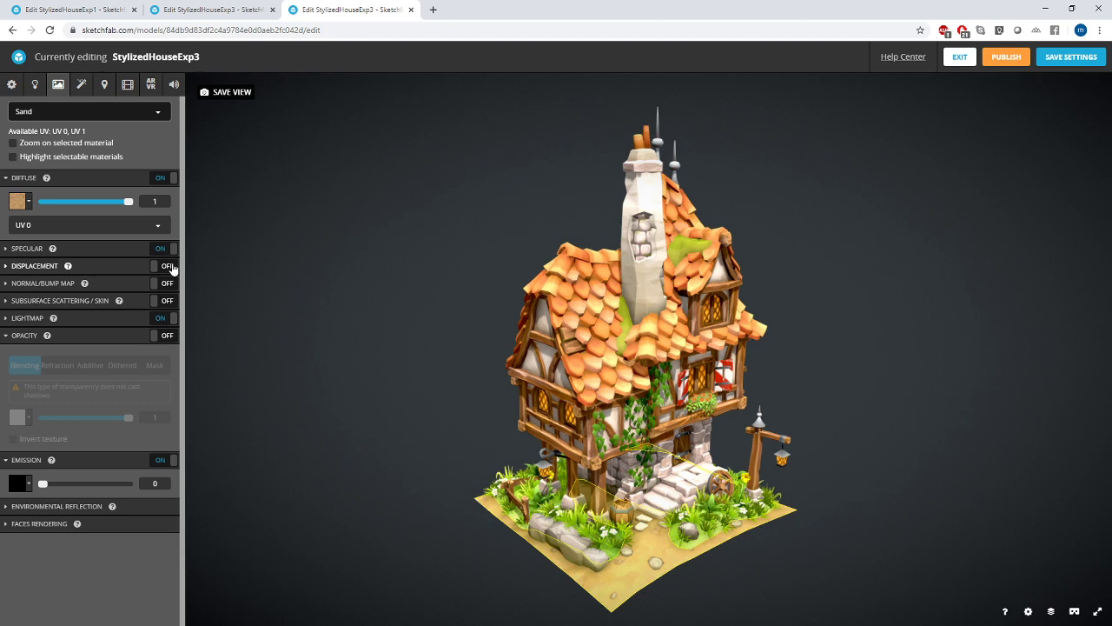
click(169, 318)
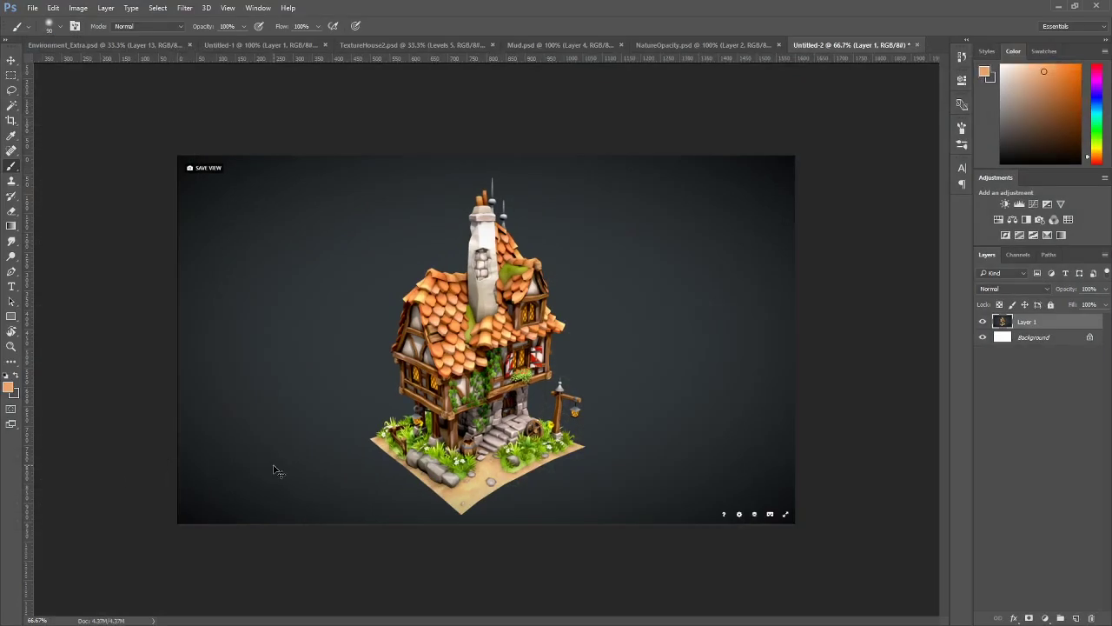
- Paste a capture of the house without lightmaps into the Photoshop document and repeatedly toggle its visibility against the first capture
key(ctrl+v)
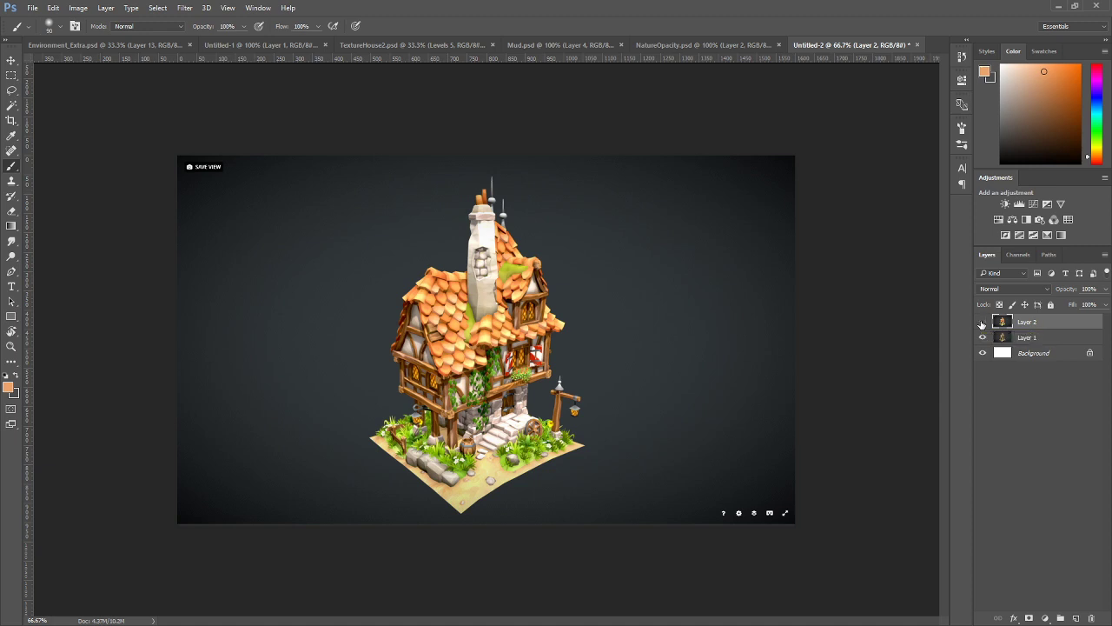
click(983, 322)
click(982, 322)
click(983, 322)
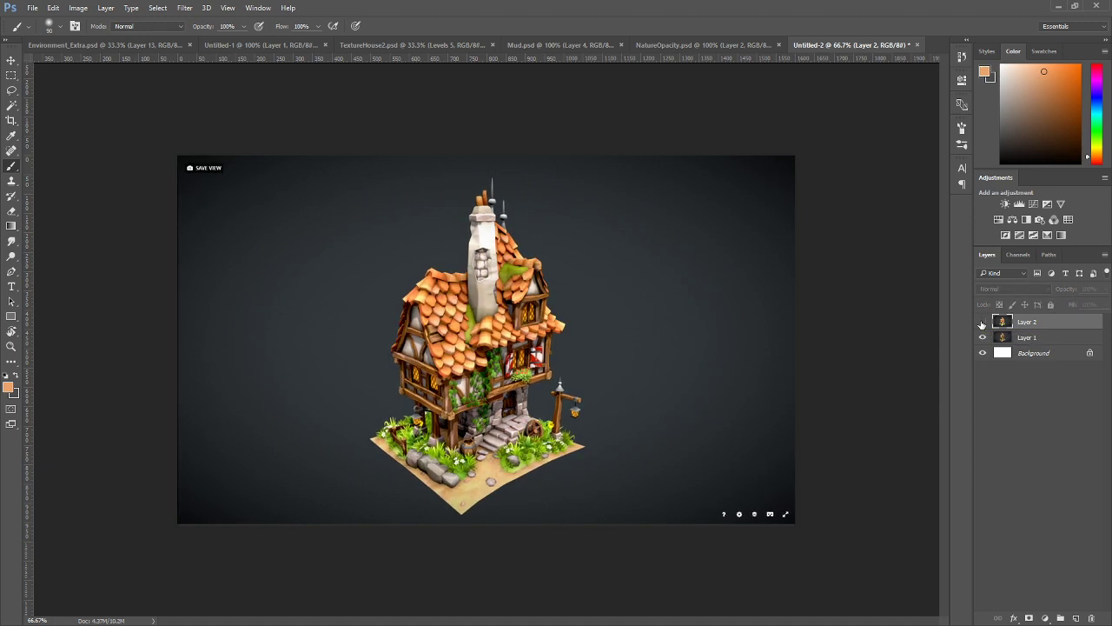
click(983, 322)
click(983, 322)
click(982, 322)
click(983, 323)
click(983, 322)
click(983, 323)
click(982, 322)
click(982, 323)
click(983, 323)
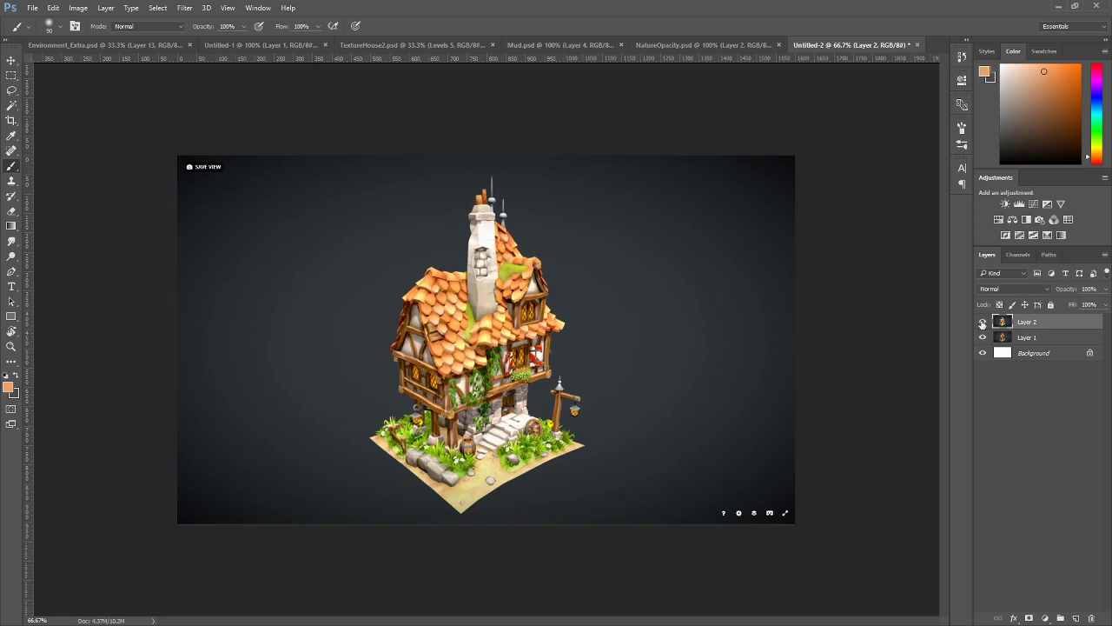
click(982, 323)
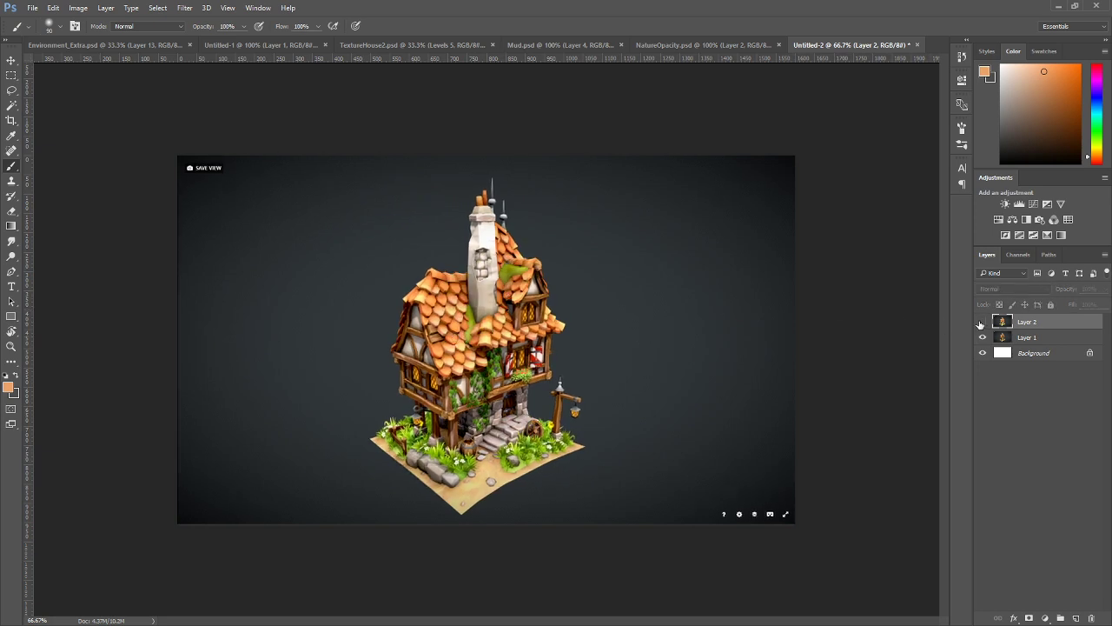
click(983, 324)
click(983, 324)
click(983, 323)
click(983, 323)
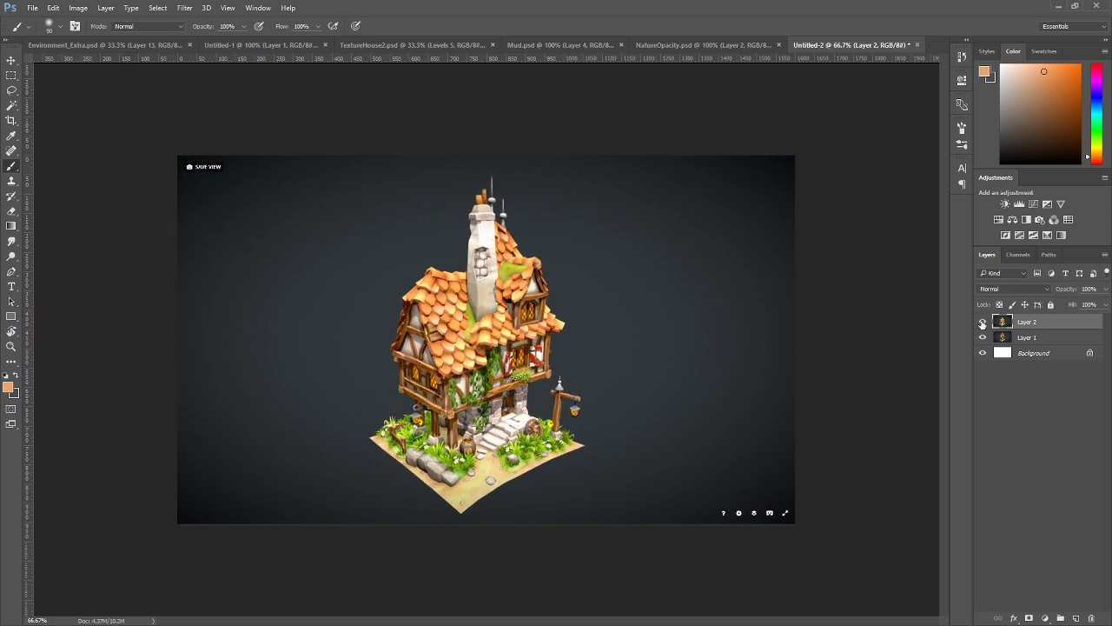
click(982, 322)
click(982, 322)
click(982, 322)
click(983, 322)
click(983, 322)
click(982, 322)
click(983, 322)
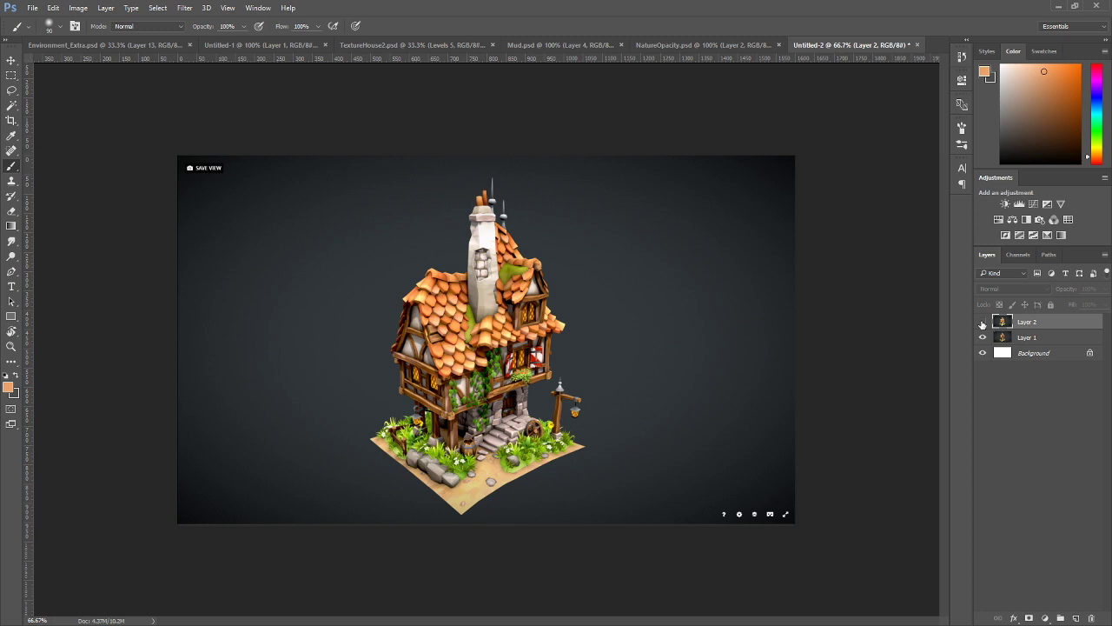
click(983, 322)
click(982, 322)
- Switch back to Sketchfab, strengthen the SSAO filter with radius 28 and intensity 0.95, and readjust its sliders
click(1057, 6)
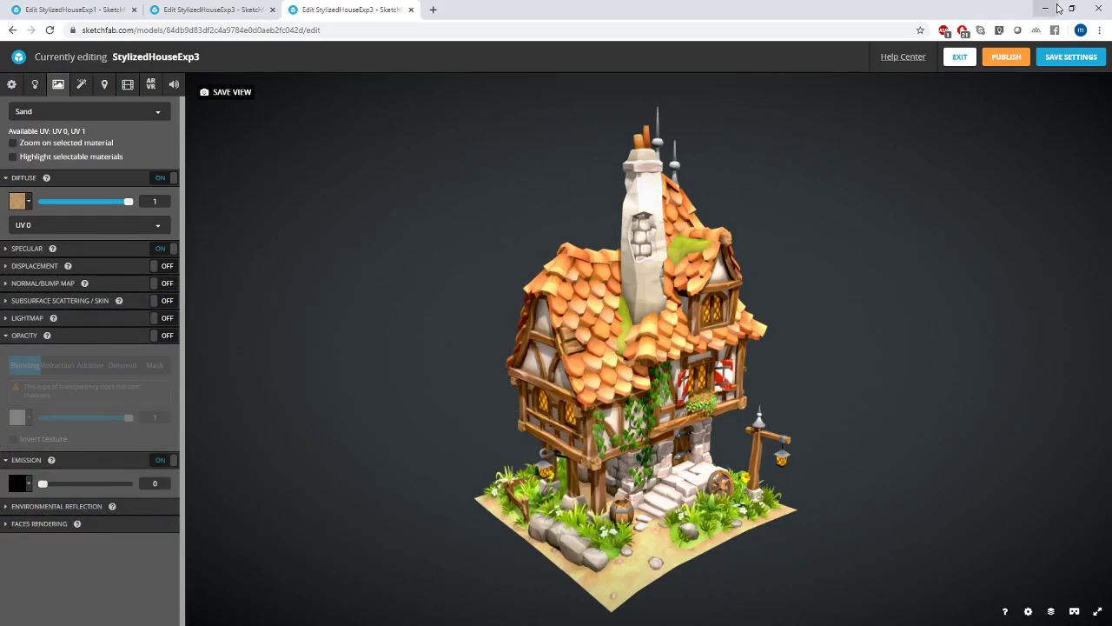
click(83, 86)
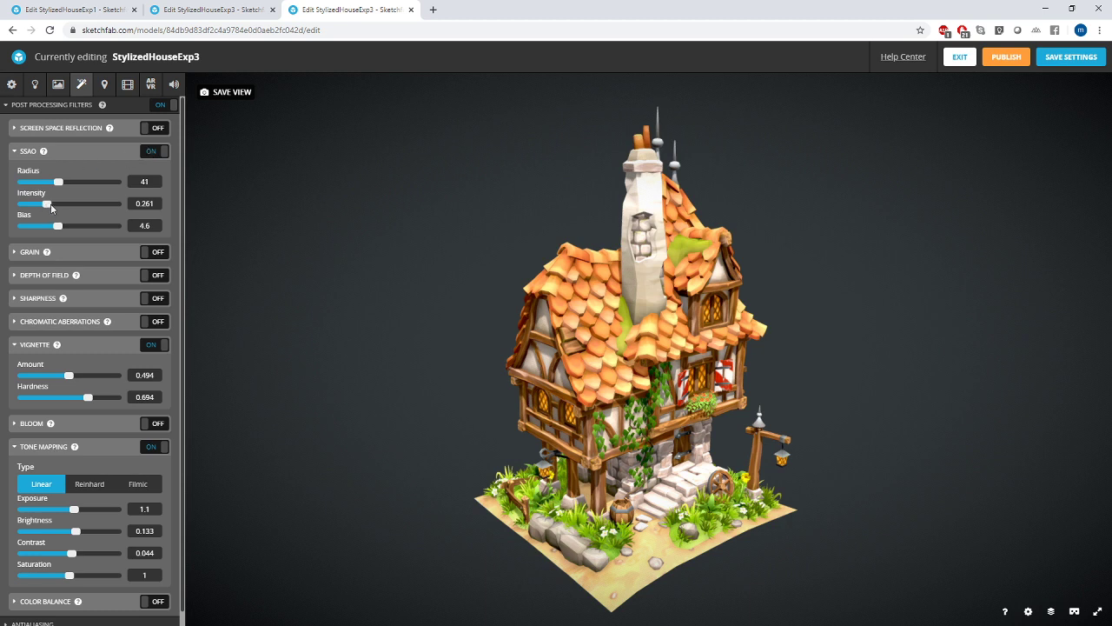
mouse_move(60, 185)
mouse_down()
mouse_move(44, 183)
mouse_move(89, 205)
mouse_move(117, 202)
mouse_up()
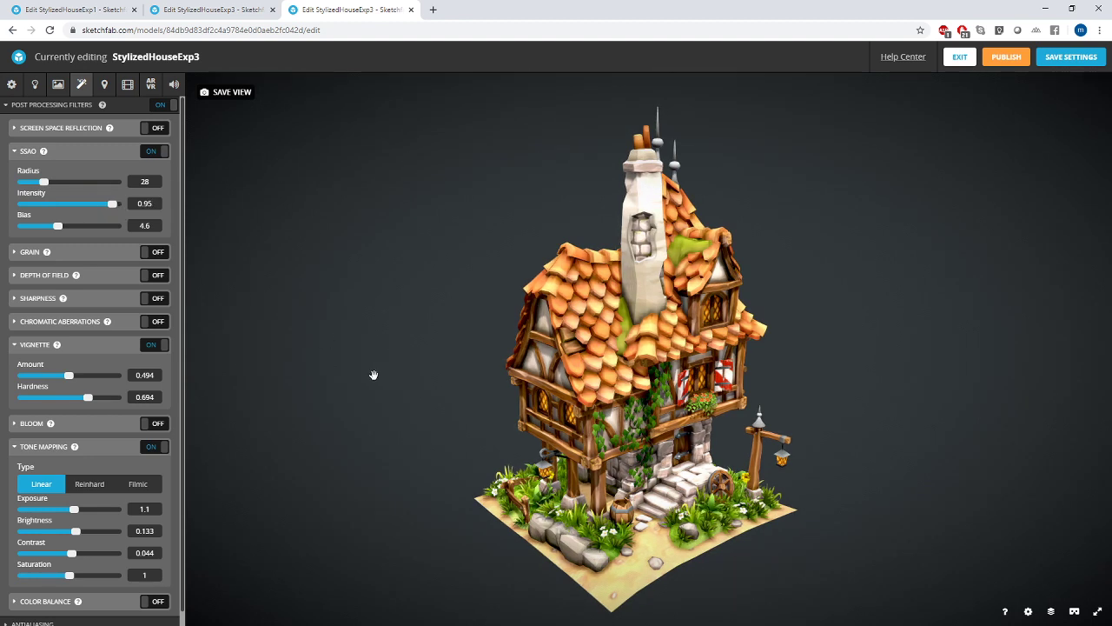
drag(113, 204, 53, 181)
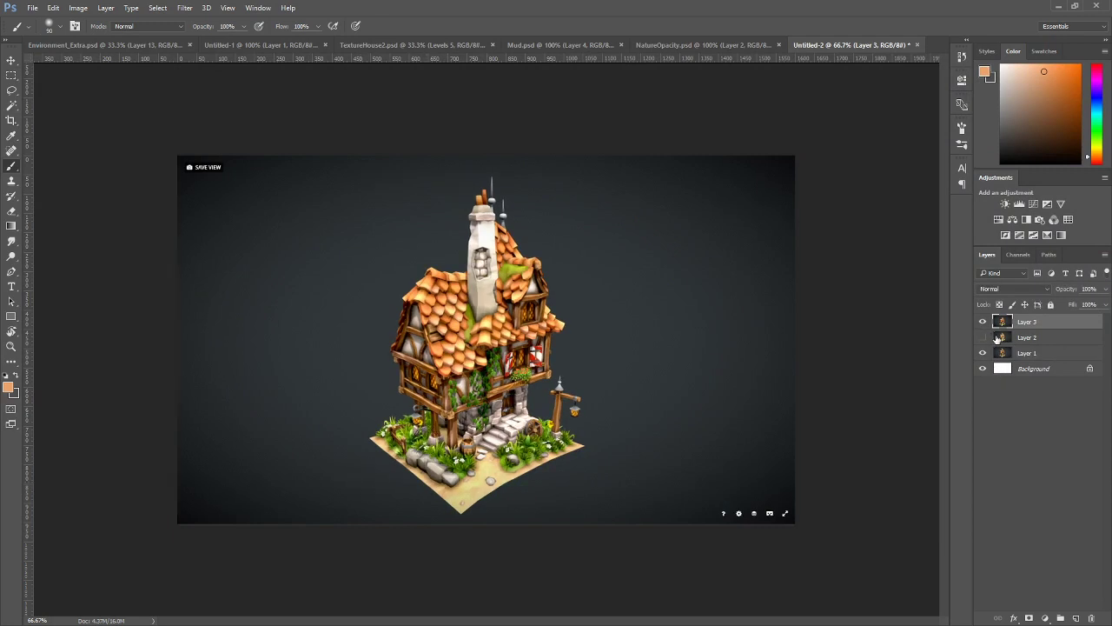
- Compare the strengthened SSAO capture on Layer 3 with the capture on Layer 2 by repeatedly toggling Layer 3's visibility
click(983, 323)
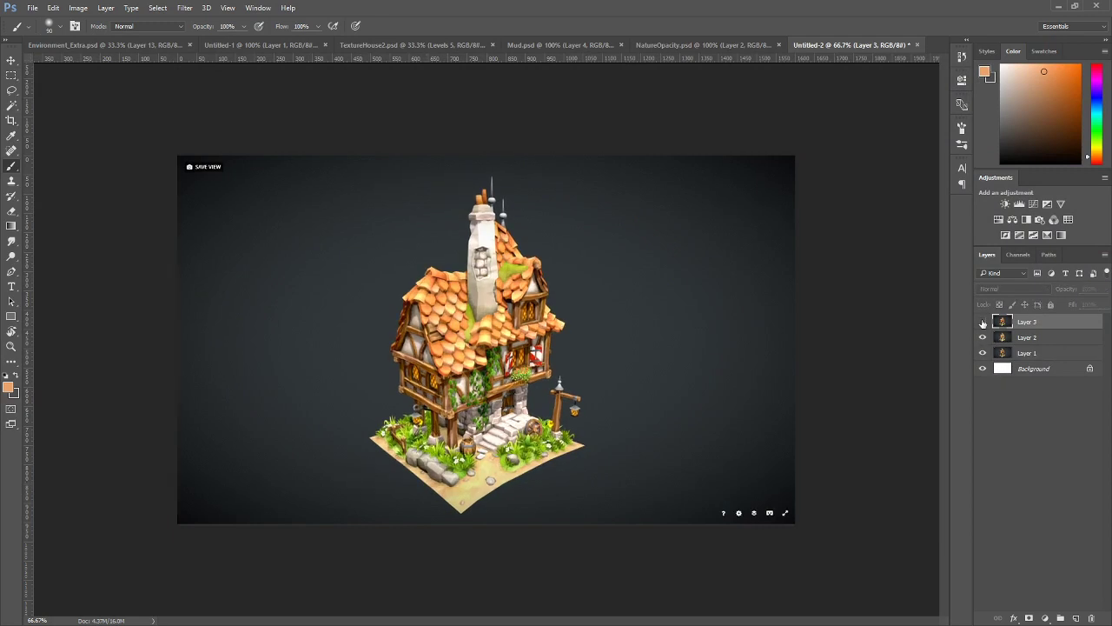
click(982, 322)
click(983, 323)
click(982, 322)
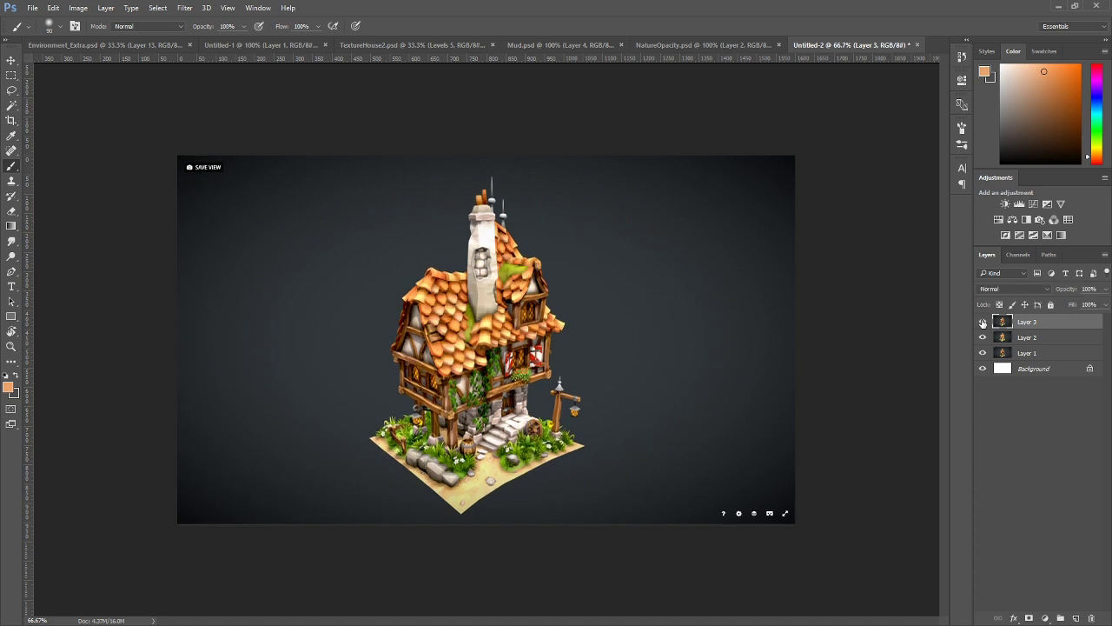
click(983, 323)
click(983, 322)
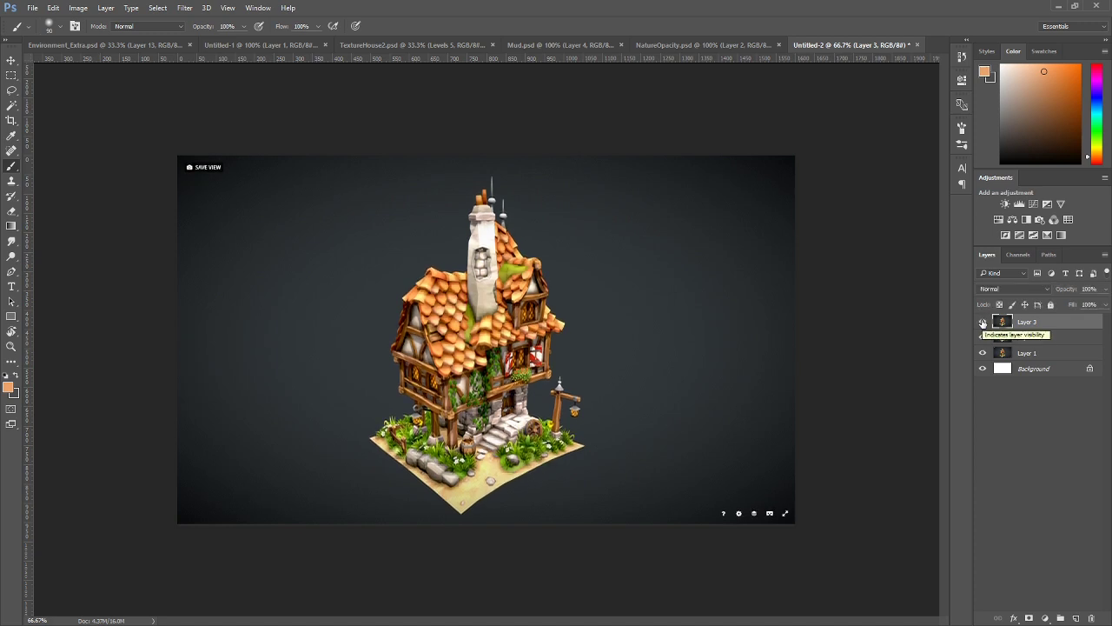
click(983, 322)
click(982, 323)
click(983, 322)
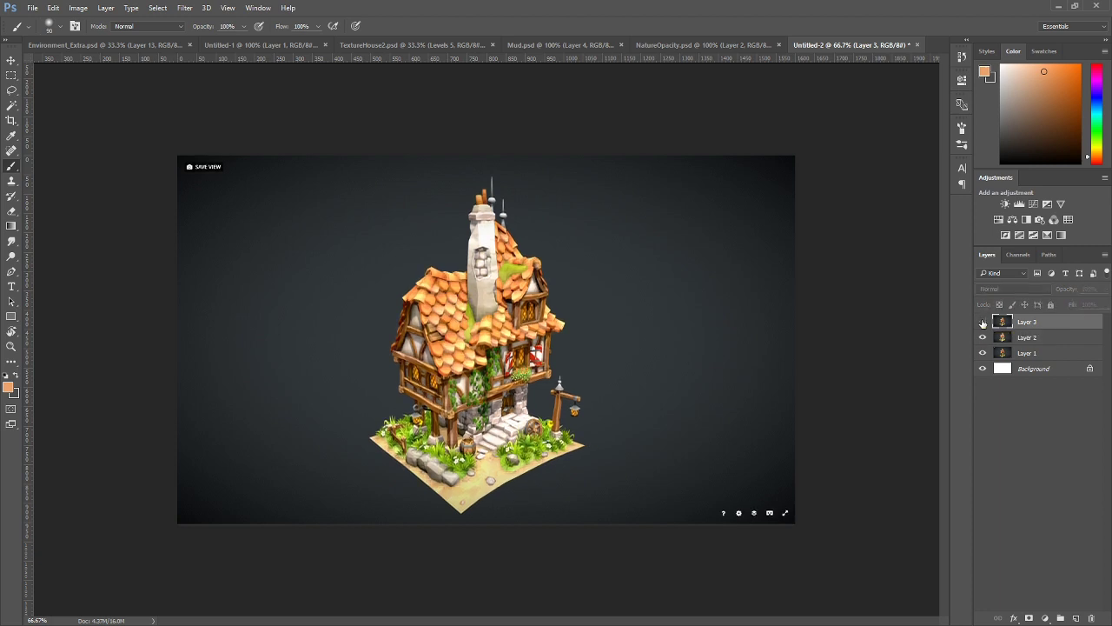
click(983, 322)
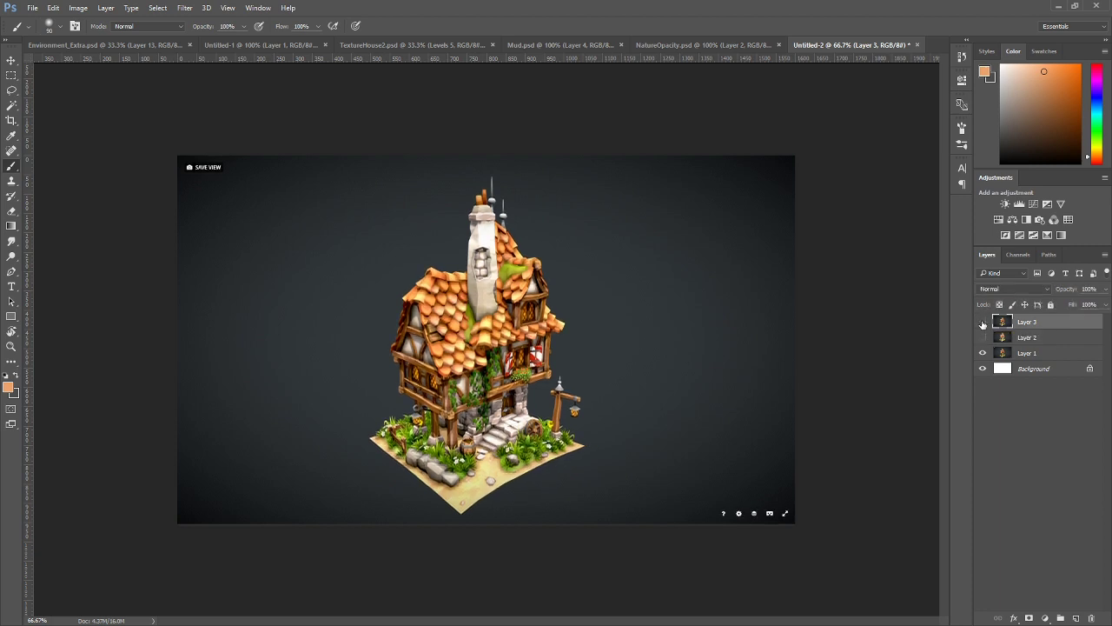
- With Layer 2 hidden, compare the SSAO capture on Layer 3 with the original lightmap capture on Layer 1, then leave Layer 3 hidden
click(982, 323)
click(982, 323)
click(983, 323)
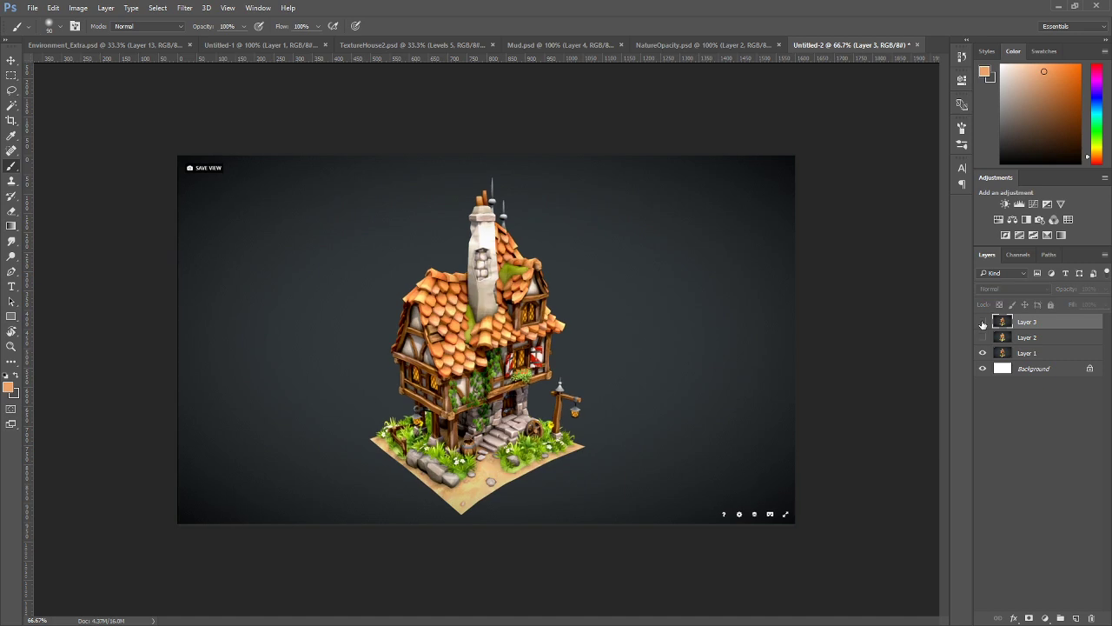
click(983, 322)
click(983, 322)
click(983, 323)
click(983, 322)
click(983, 322)
click(983, 322)
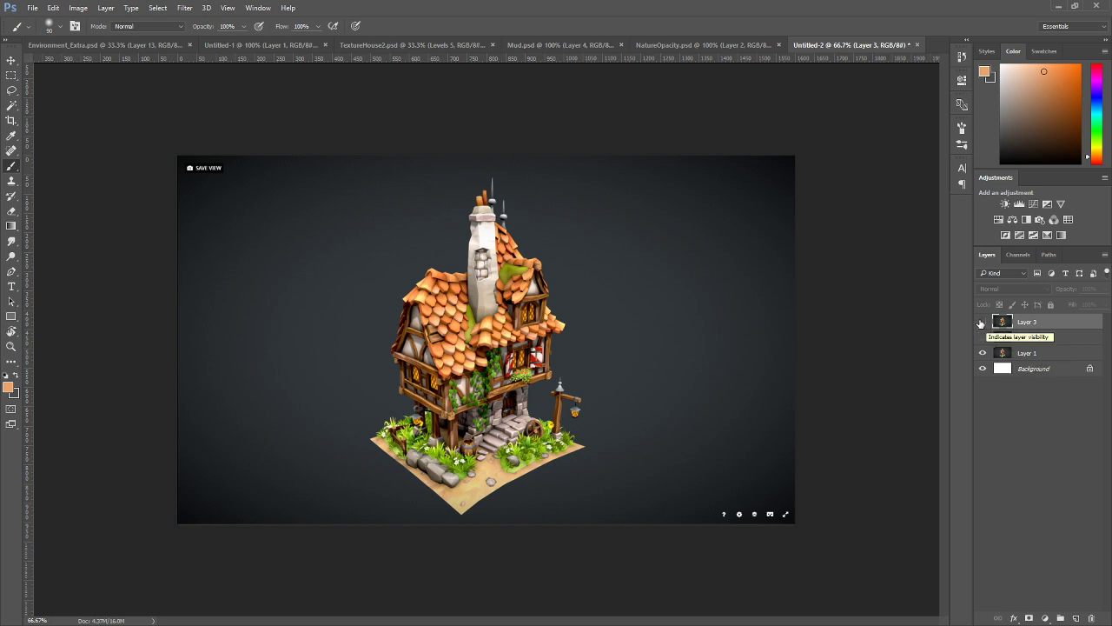
click(982, 321)
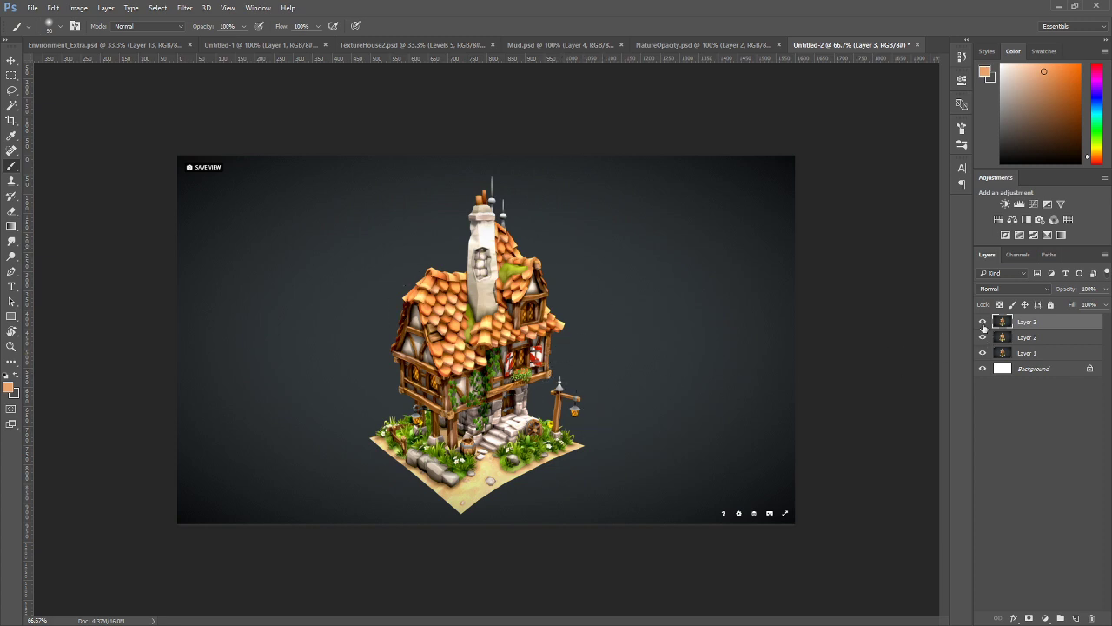
click(982, 322)
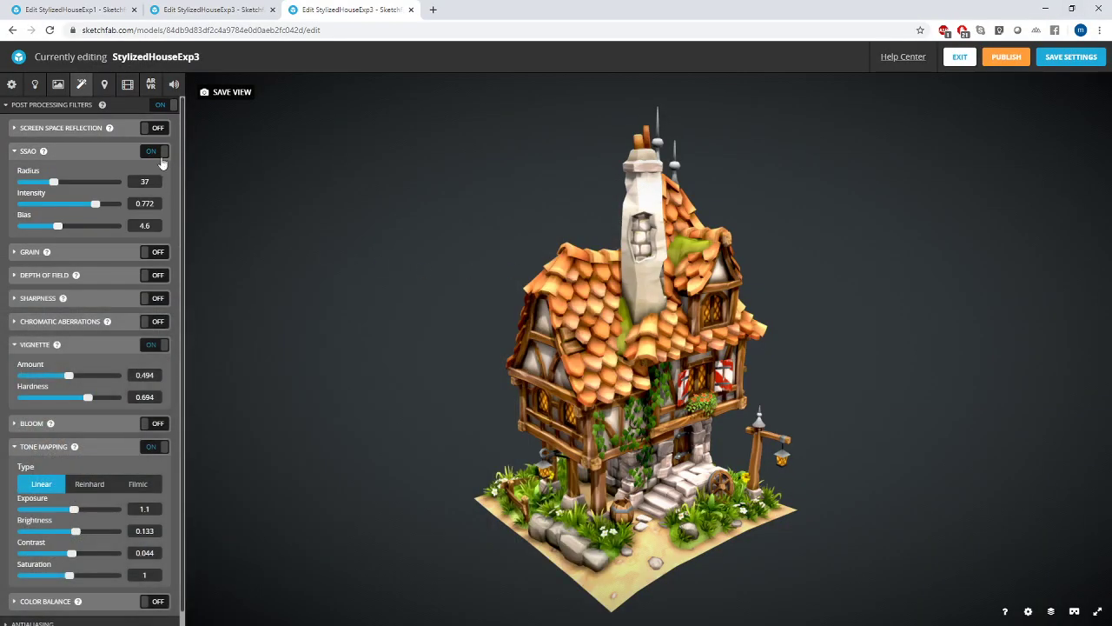
- Turn off the SSAO filter in Sketchfab and paste a capture of that view into the Photoshop document with Layer 2 hidden
click(162, 152)
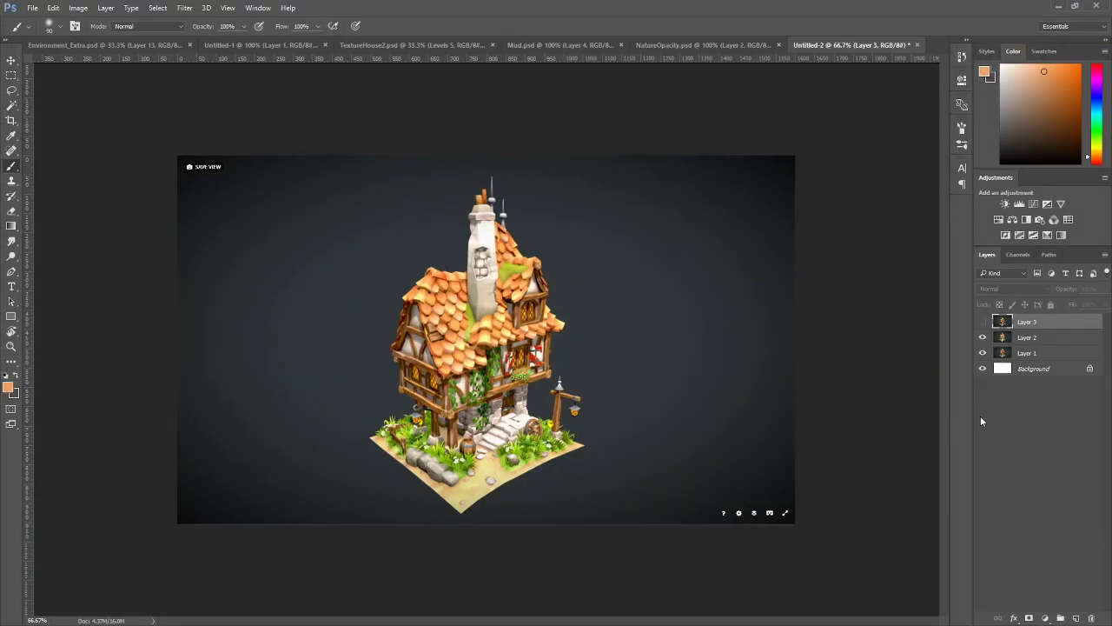
key(ctrl+v)
click(983, 353)
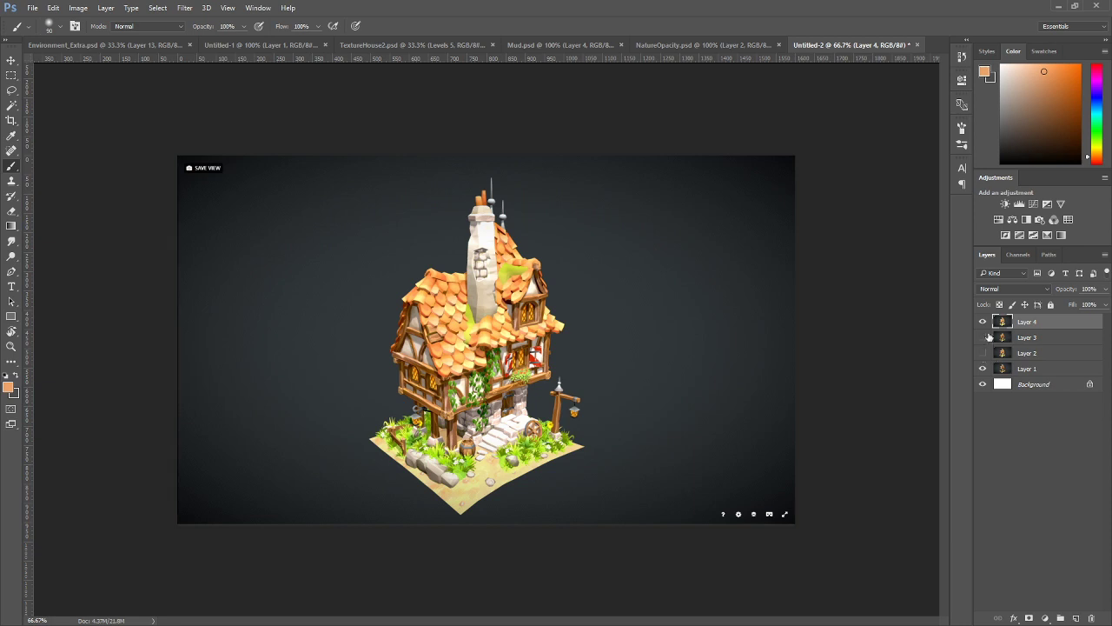
- Compare the capture without SSAO on Layer 4 with the lightmap capture on Layer 1 by repeatedly toggling Layer 4's visibility
click(982, 322)
click(982, 322)
click(983, 322)
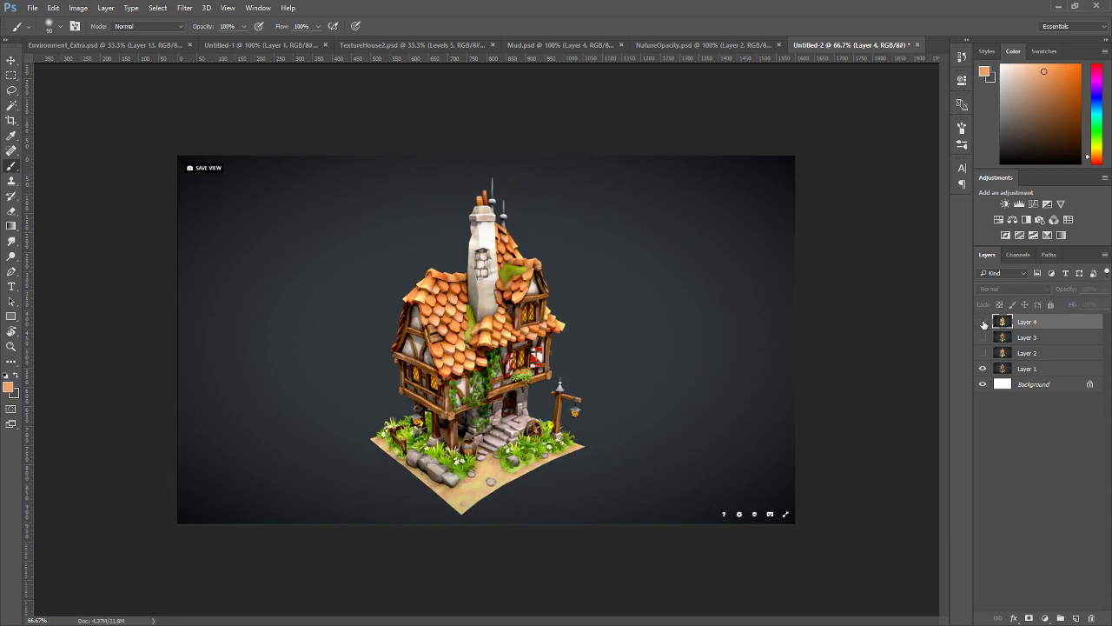
click(983, 323)
click(983, 322)
click(983, 322)
click(982, 322)
click(983, 322)
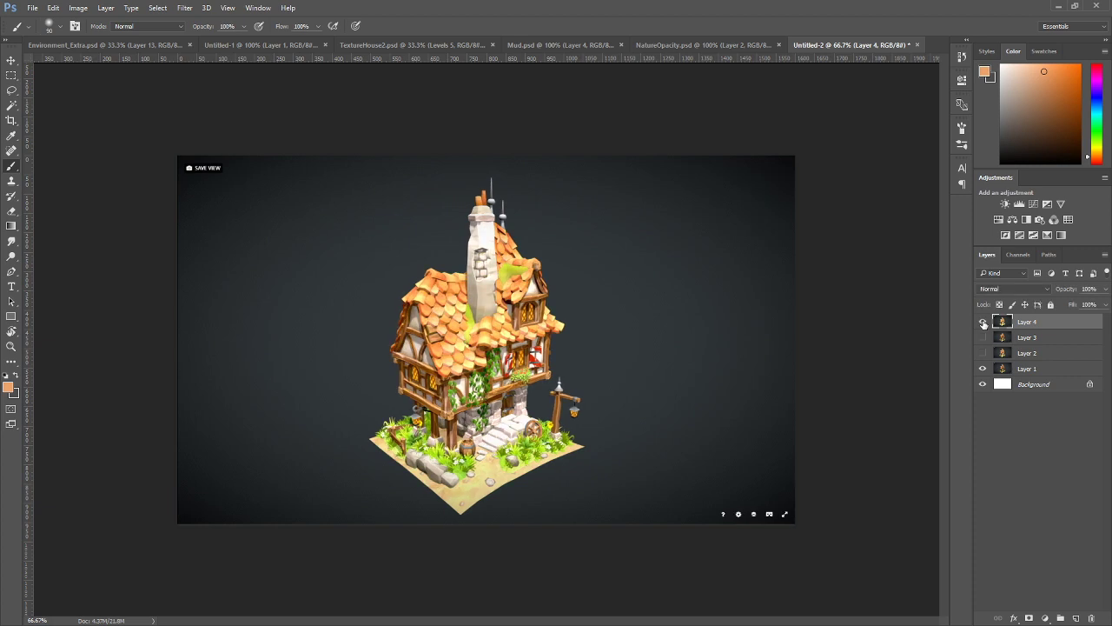
click(982, 323)
click(982, 323)
click(983, 322)
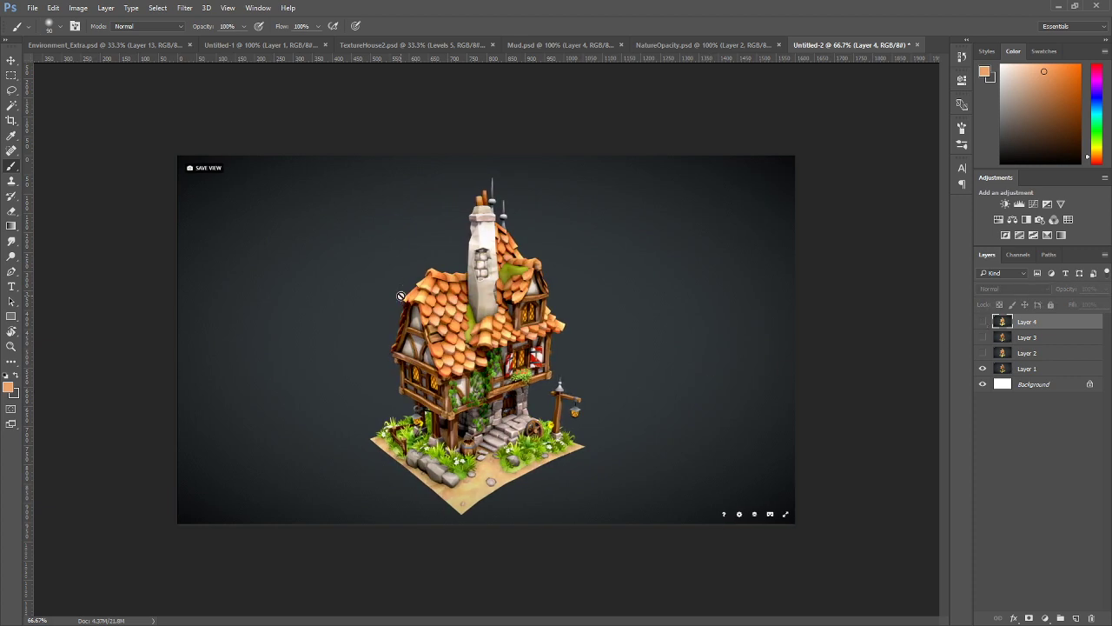
click(983, 323)
click(982, 322)
click(982, 322)
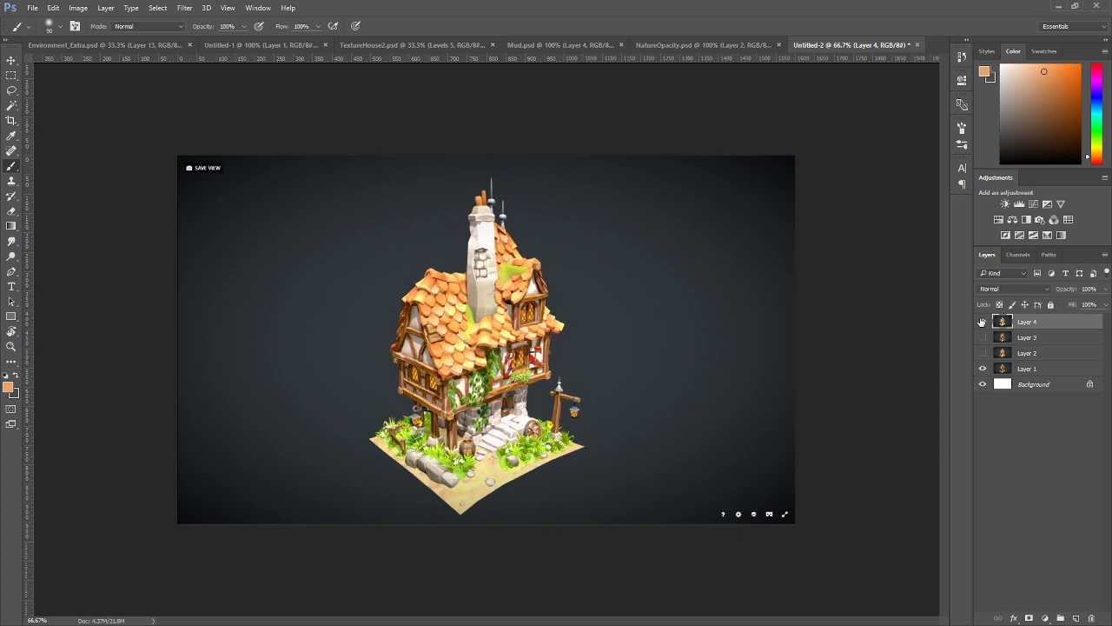
click(981, 323)
click(981, 322)
click(981, 323)
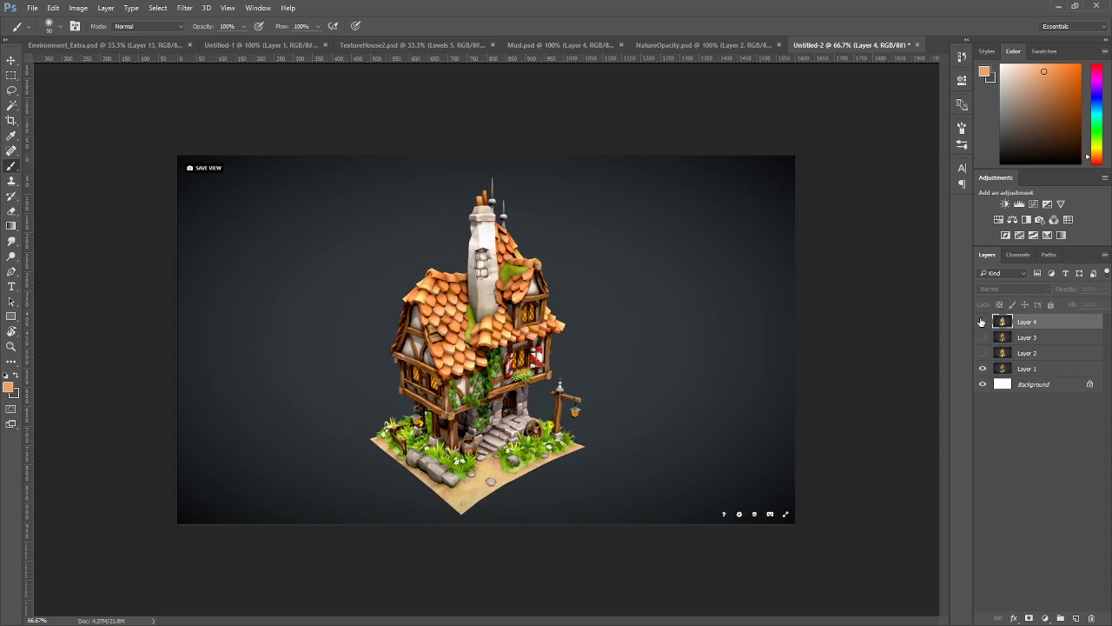